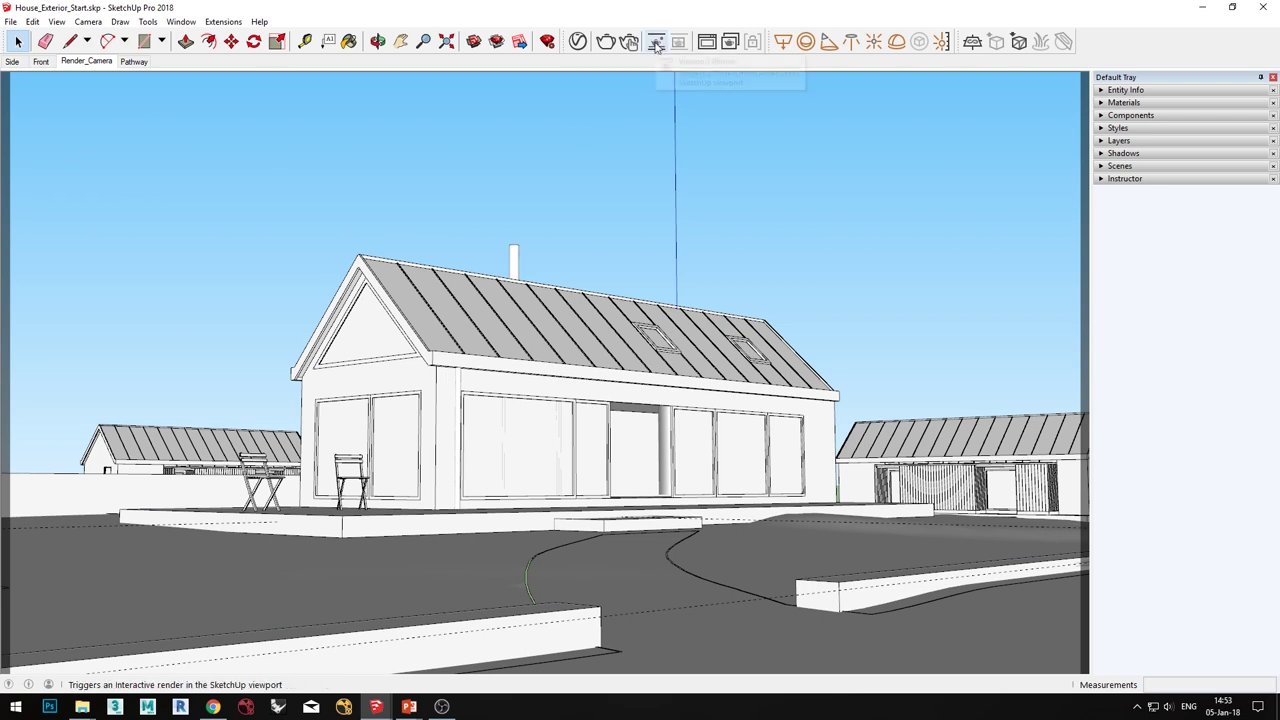
Step: Start a V-Ray interactive render in the viewport and examine it while changing the view of the house
click(656, 44)
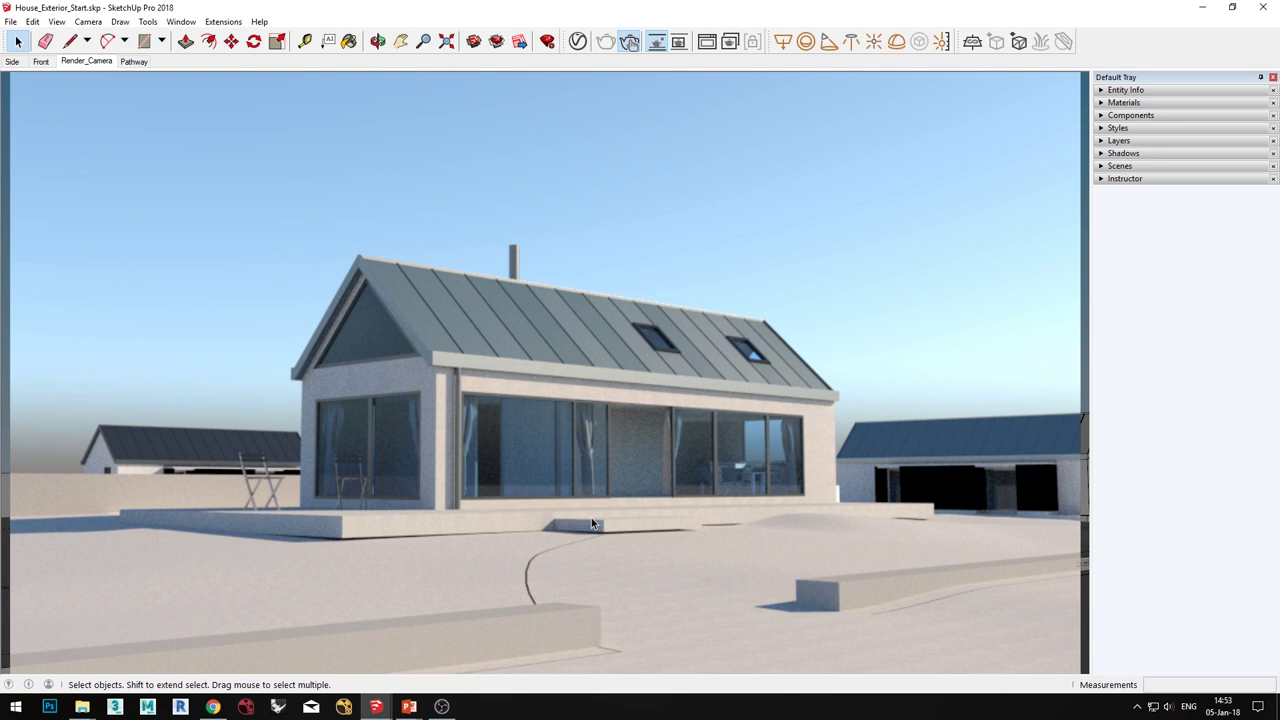
scroll(450, 440, up, 5)
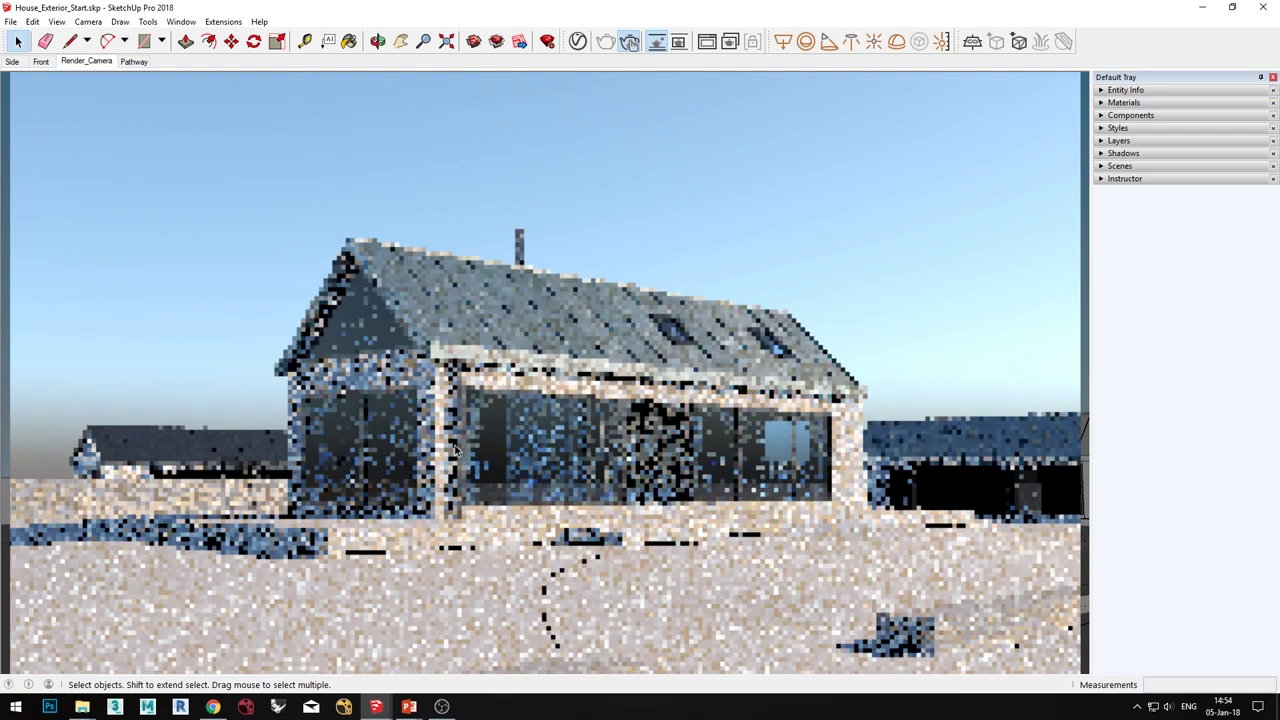
scroll(455, 447, down, 6)
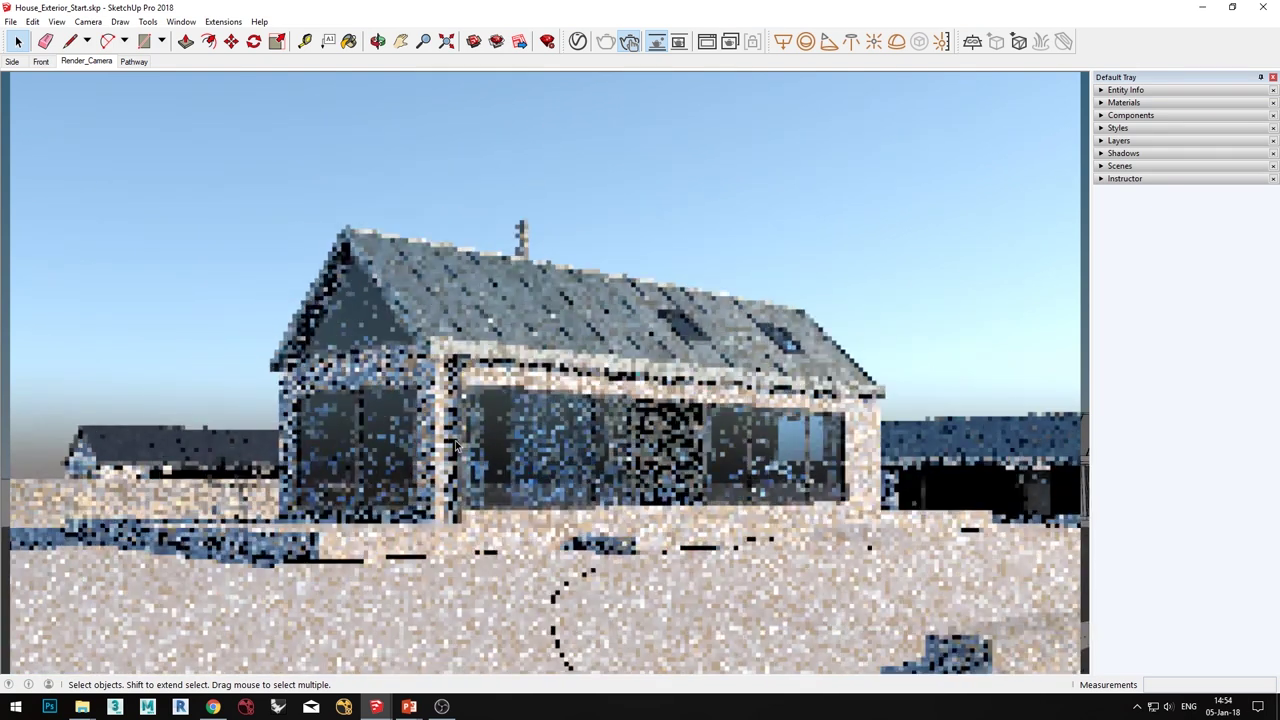
mouse_move(455, 447)
middle_down()
mouse_move(565, 418)
mouse_move(462, 474)
middle_up()
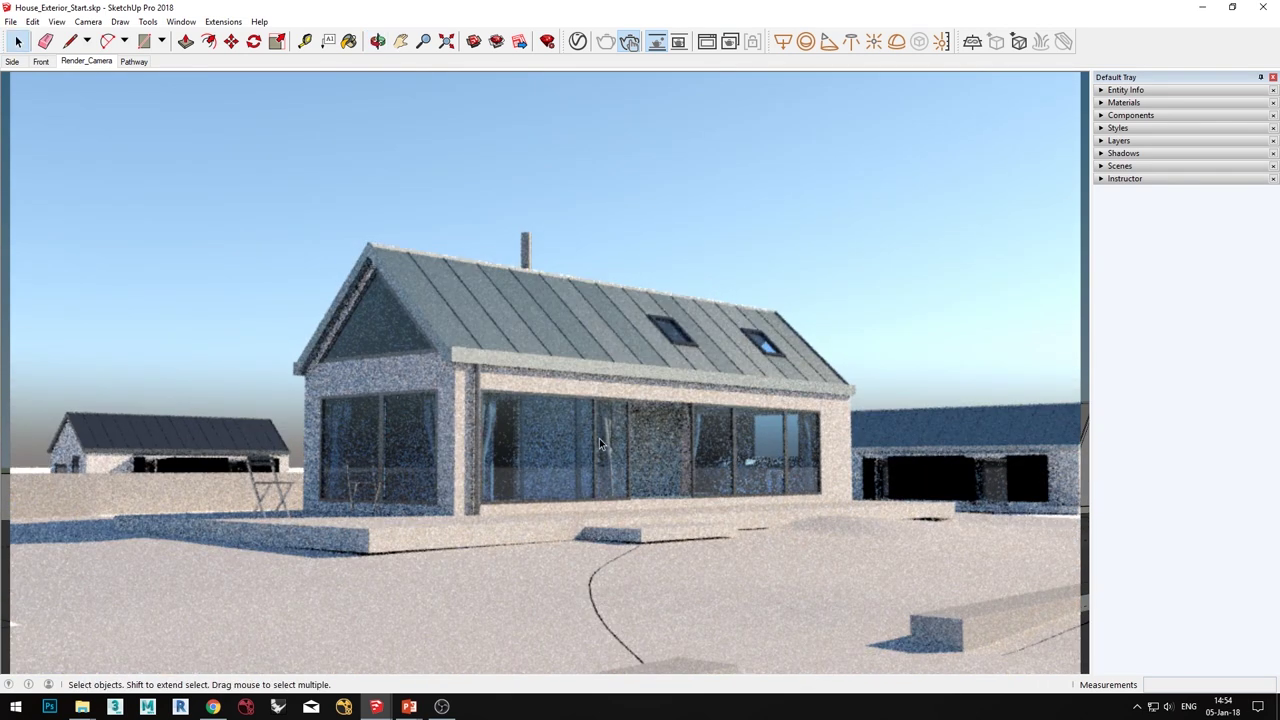
Step: Limit the viewport render to three regions over the roof, foreground and neighbouring house, restore the full view and stop the viewport render
click(679, 48)
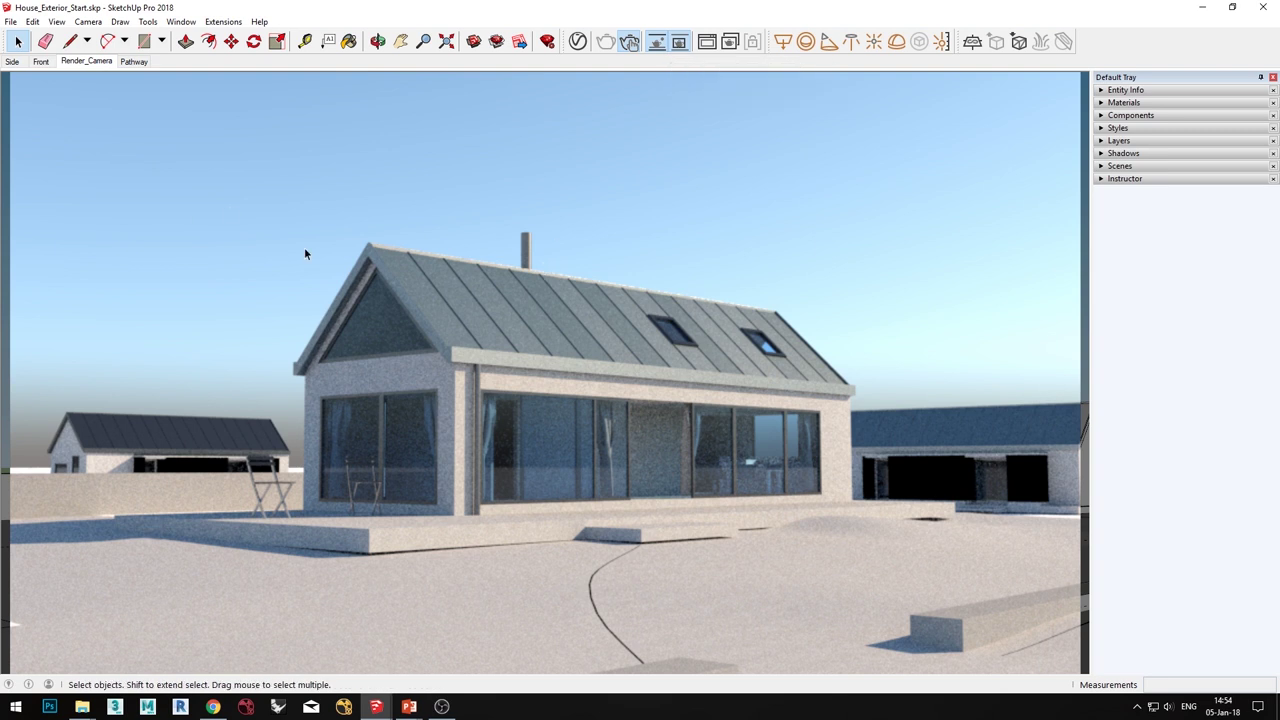
mouse_move(236, 206)
mouse_down()
mouse_move(374, 300)
mouse_move(986, 437)
mouse_move(864, 428)
mouse_move(876, 430)
mouse_up()
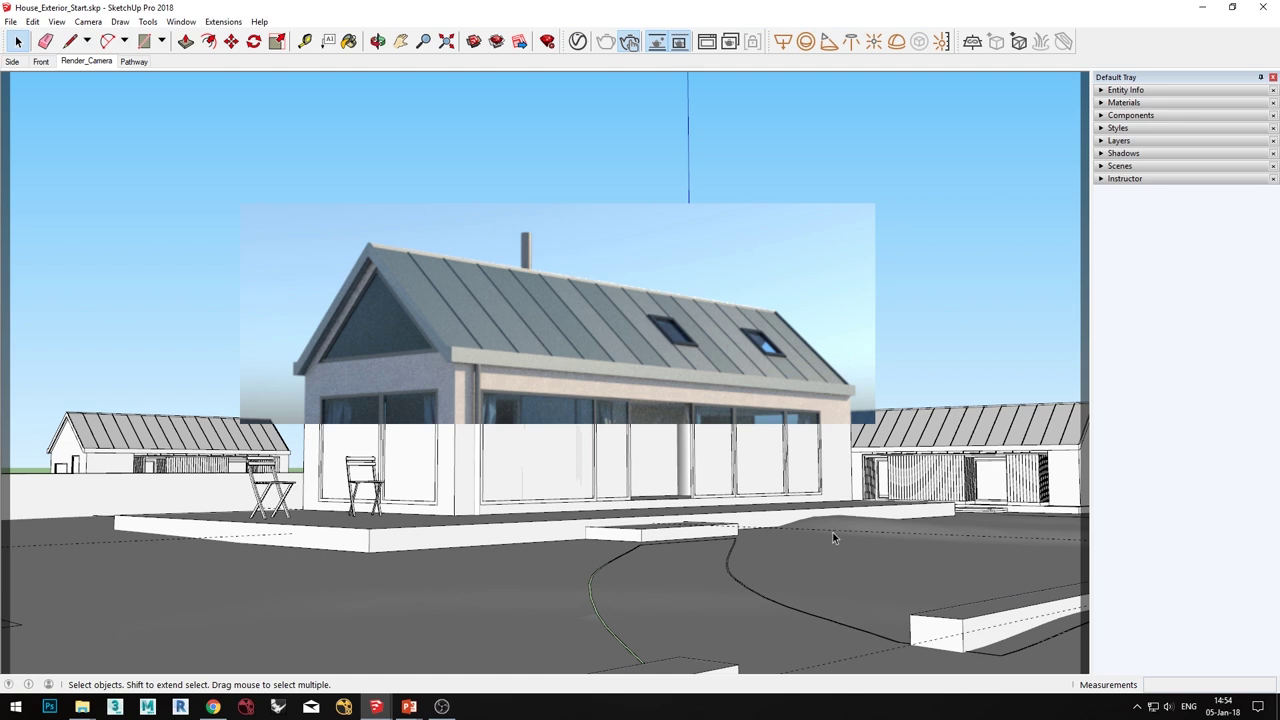
drag(738, 463, 1055, 655)
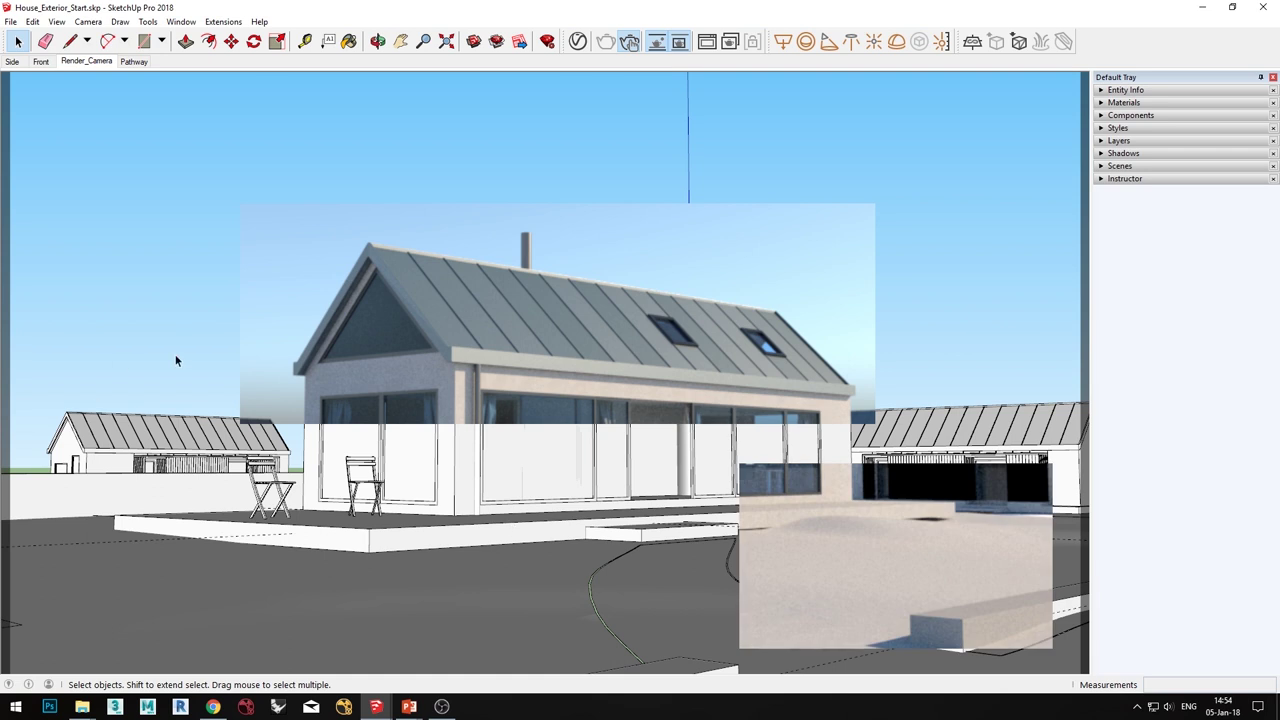
drag(64, 592, 65, 593)
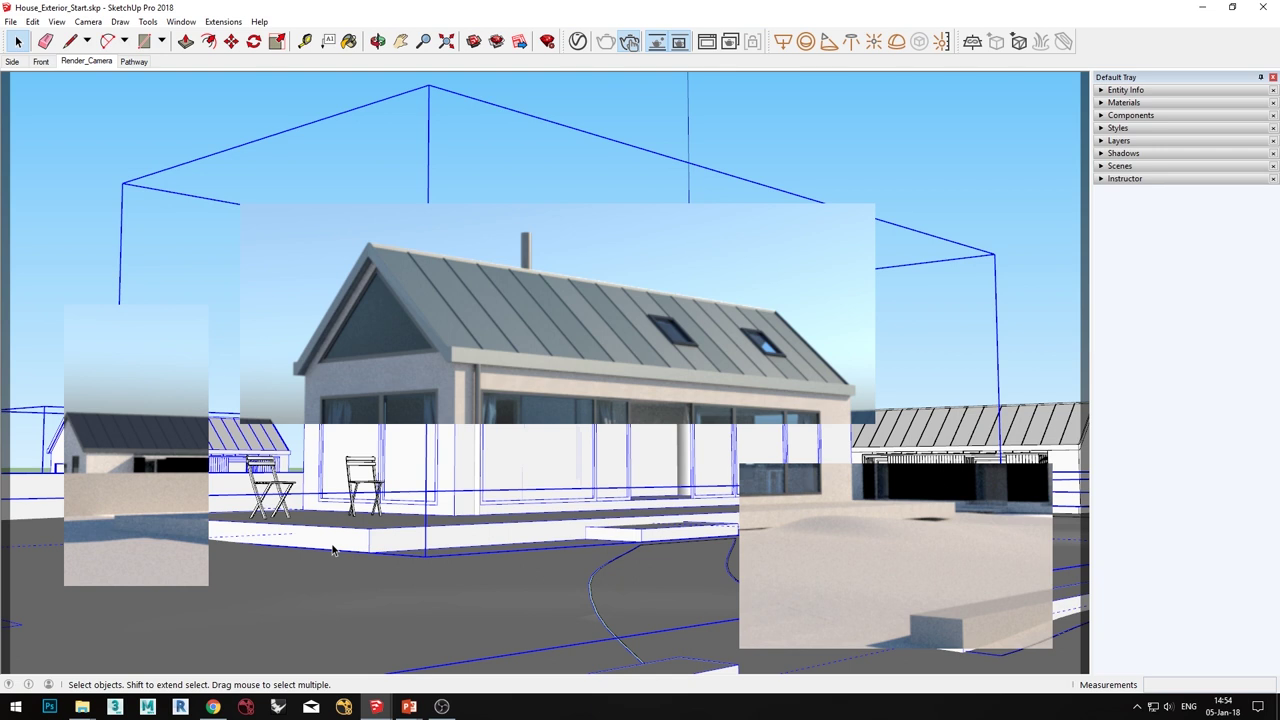
click(682, 44)
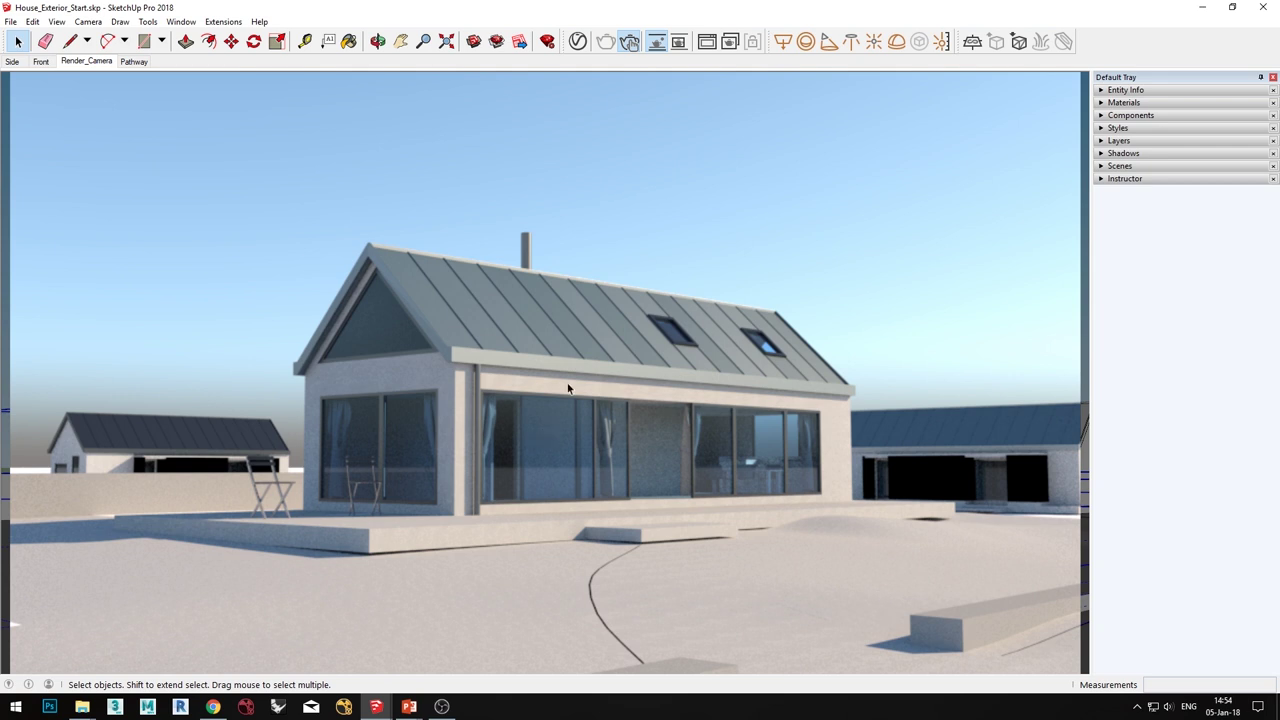
click(657, 42)
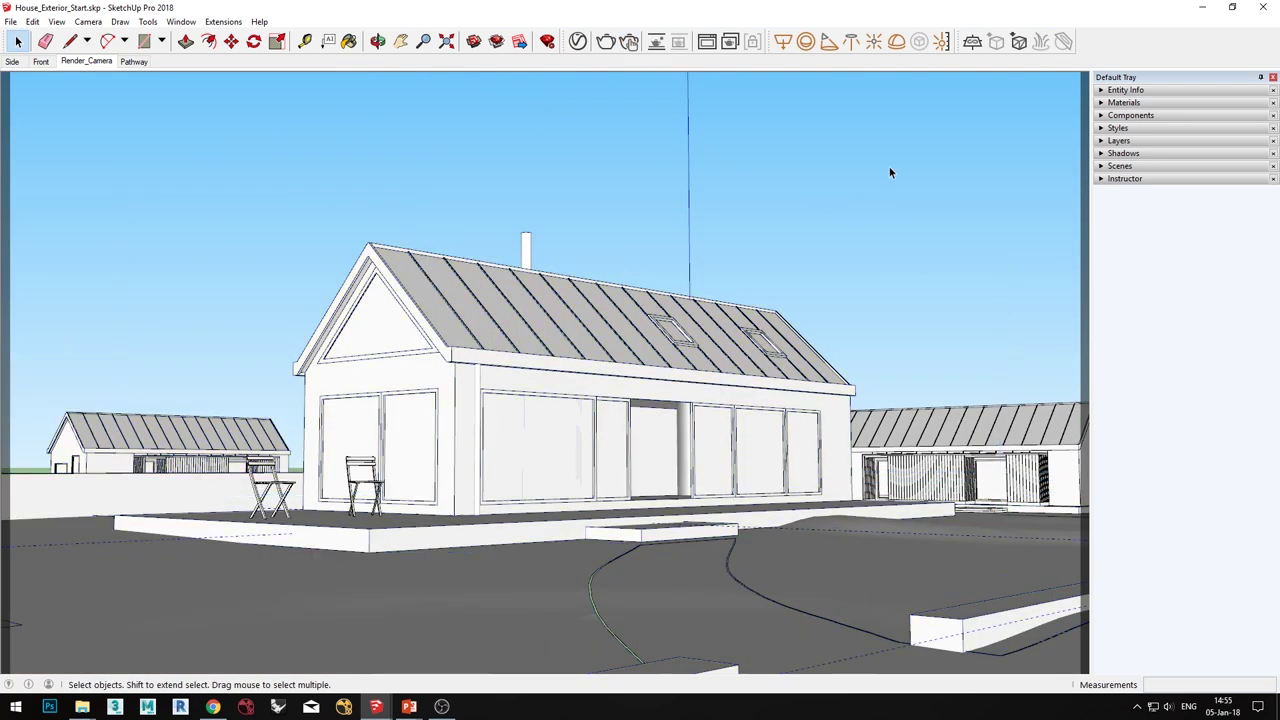
Step: In the V-Ray render settings, switch the engine to GPU and toggle the C++/CPU compute device, keeping Interactive mode enabled
click(579, 45)
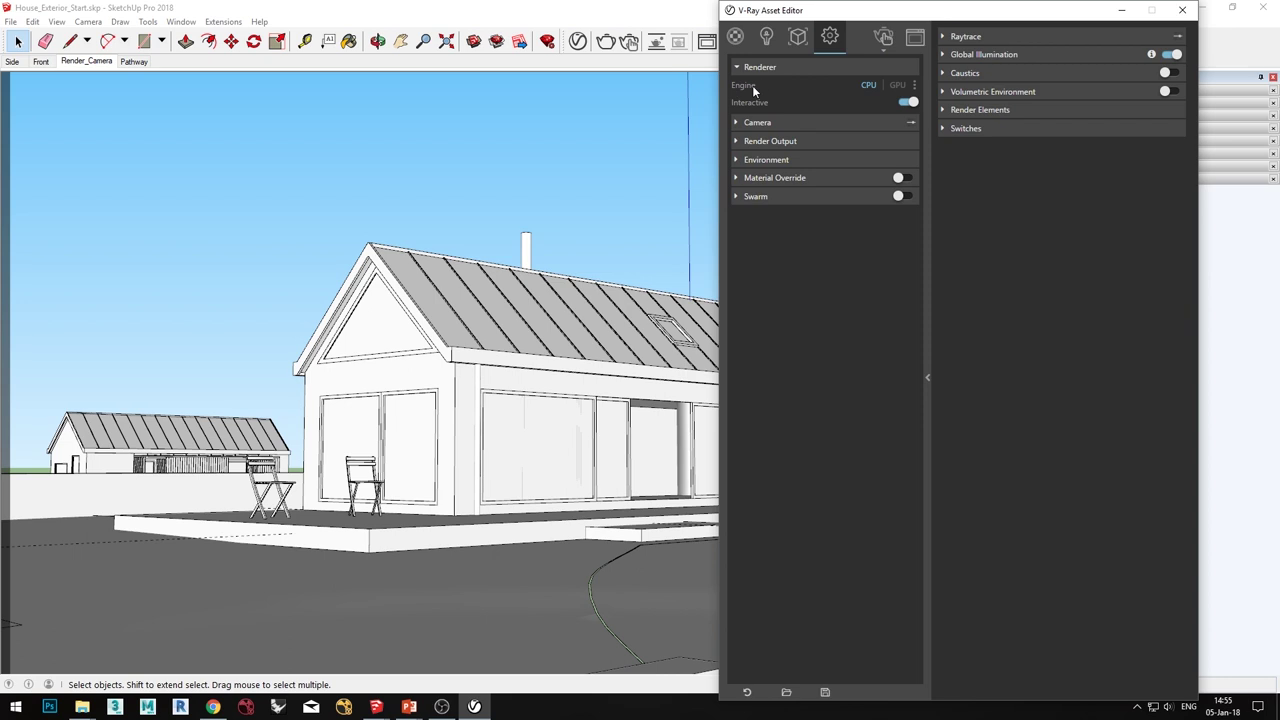
mouse_move(742, 93)
click(895, 85)
click(915, 88)
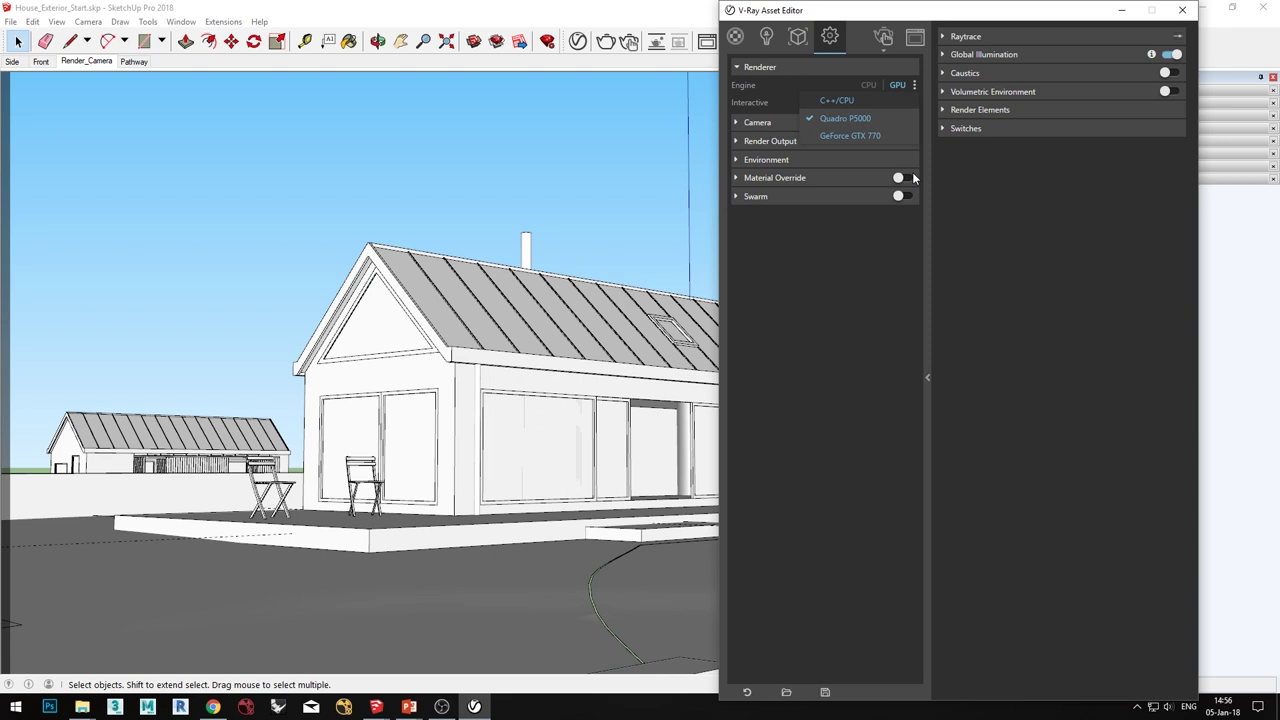
click(850, 100)
click(866, 302)
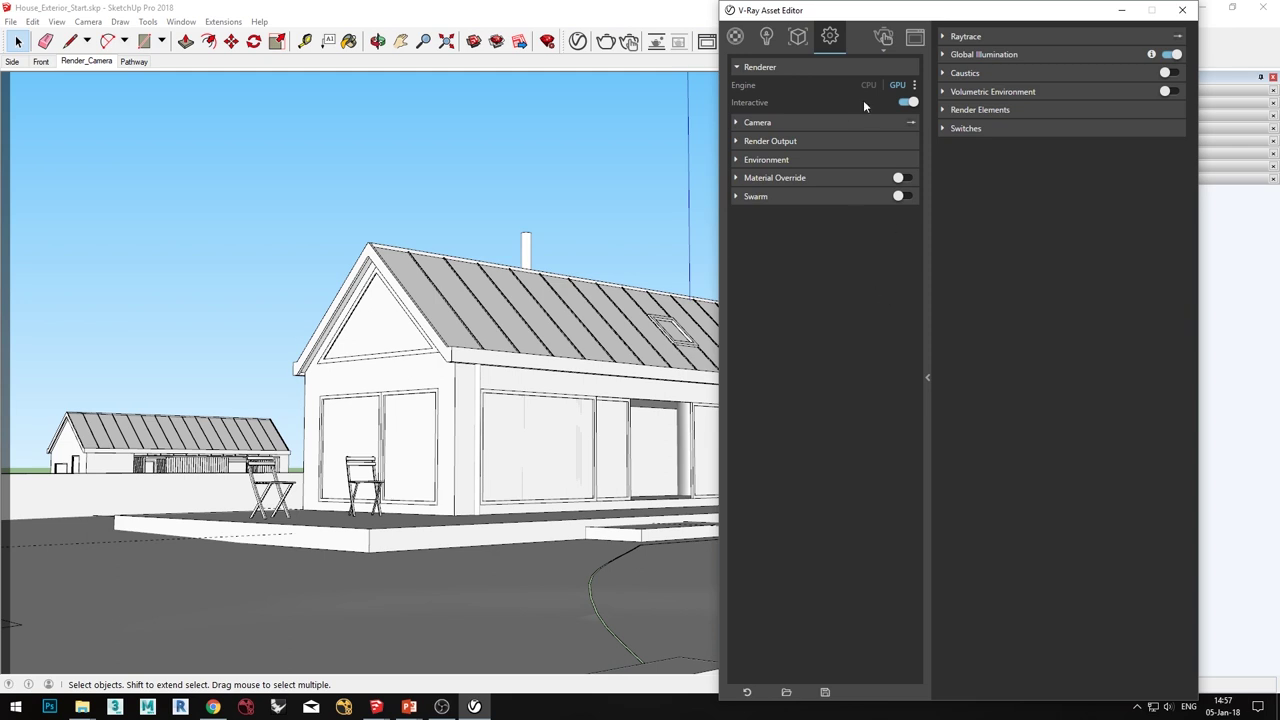
click(908, 103)
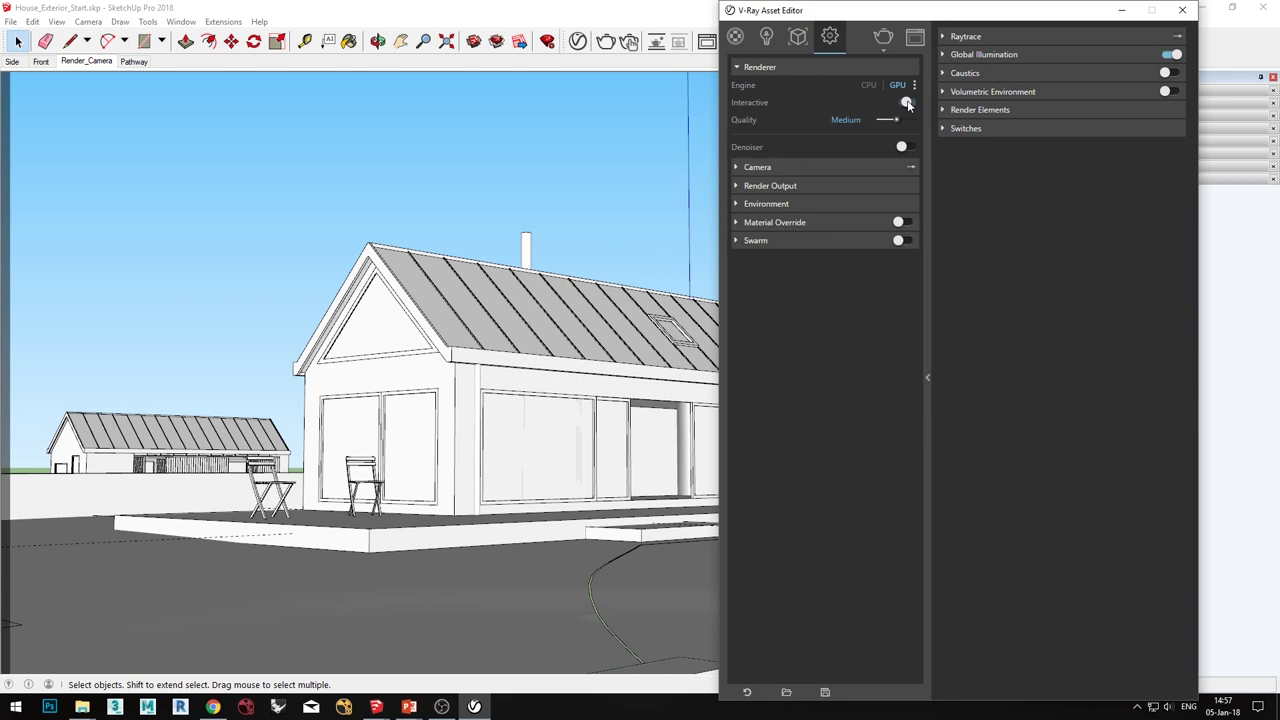
click(906, 102)
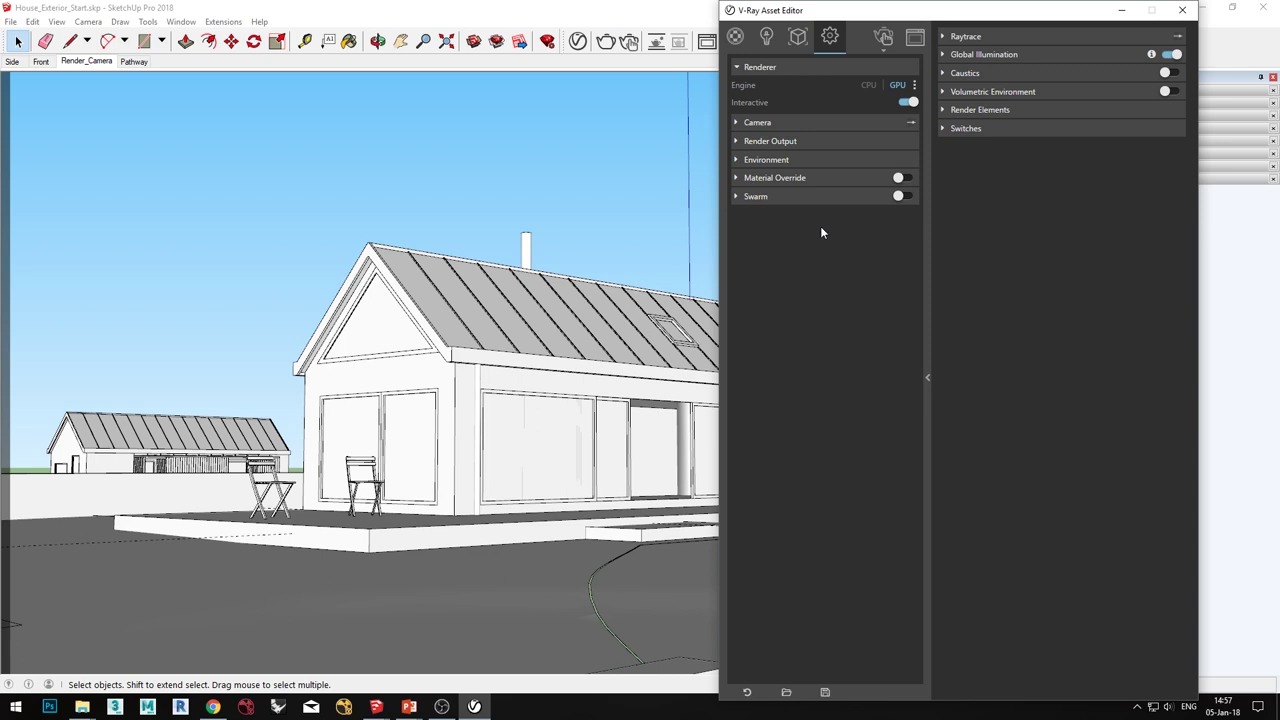
Step: Enable Material Override, start an interactive render and enlarge the frame buffer to fit the whole house
click(906, 179)
click(884, 37)
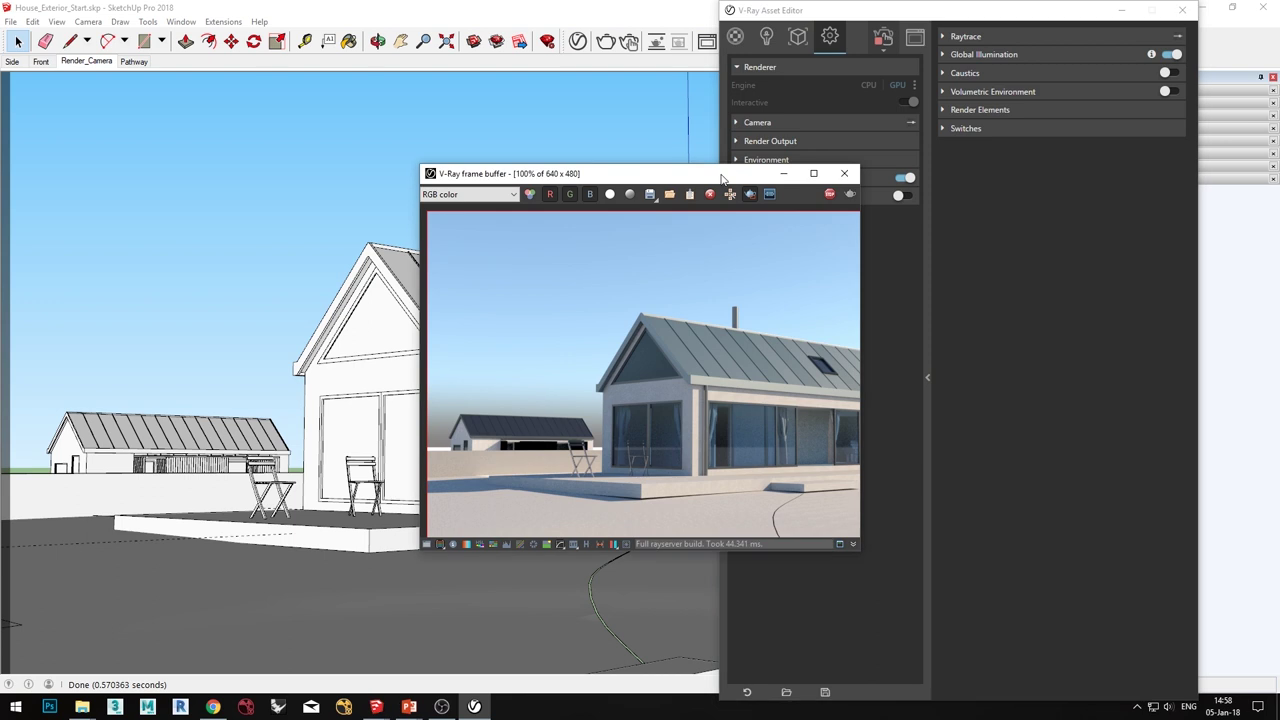
drag(723, 178, 327, 93)
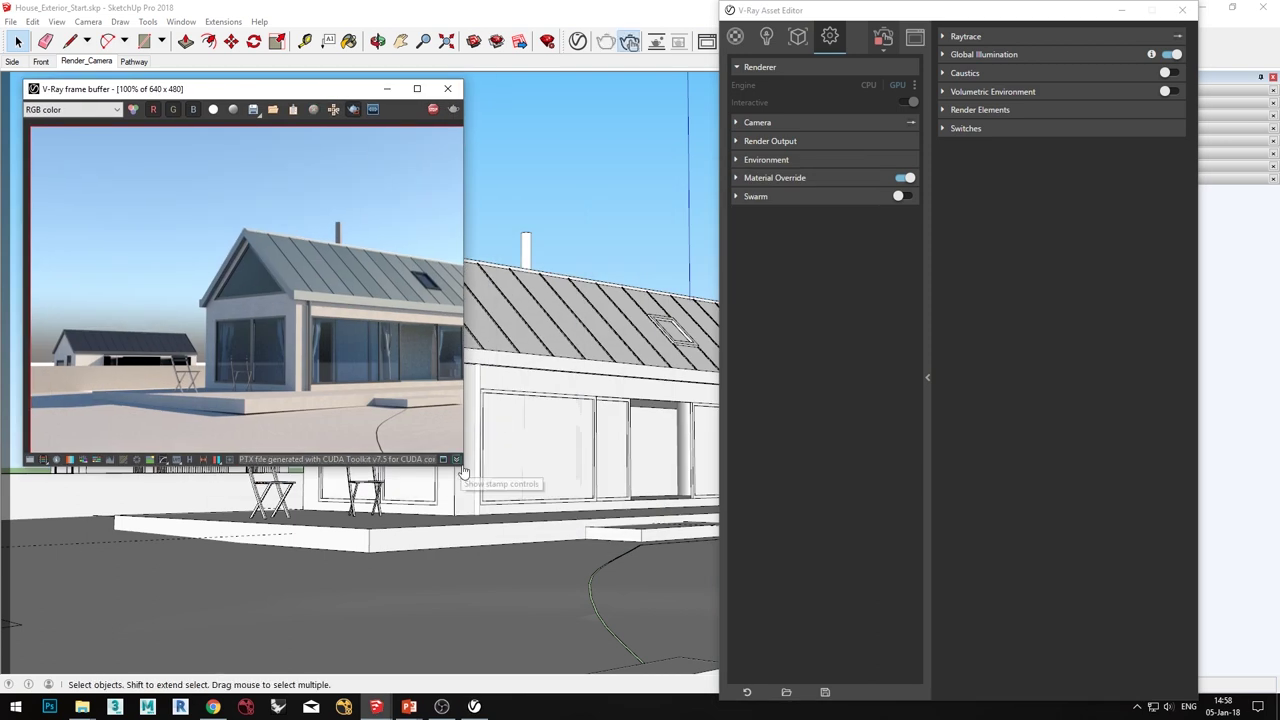
drag(464, 466, 695, 505)
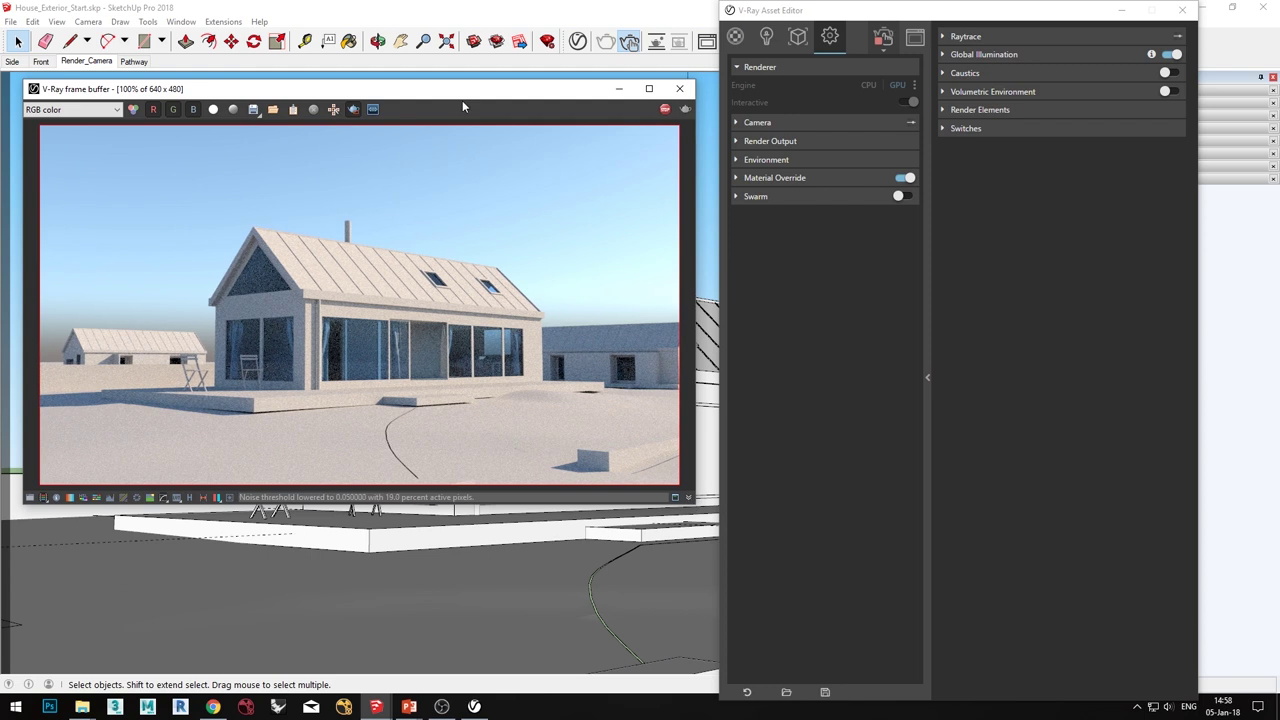
drag(457, 92, 445, 88)
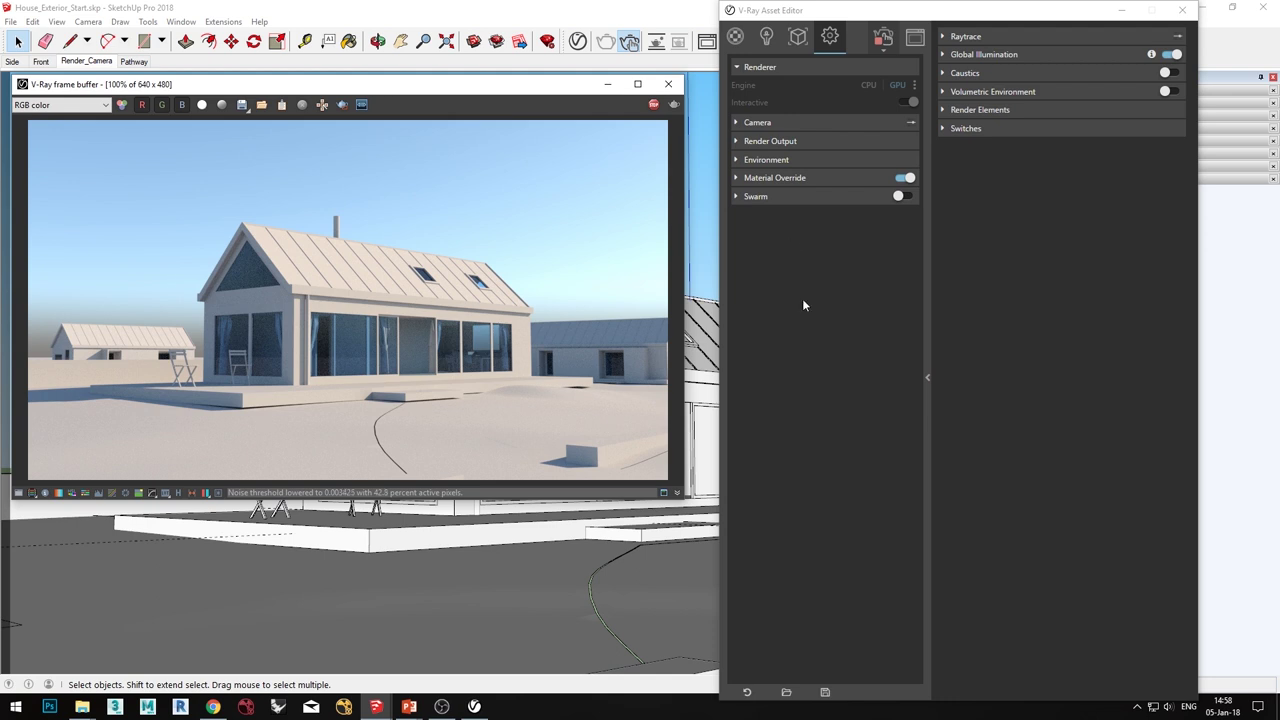
Step: Inspect the Can be Overridden setting in the Glass material's options
click(735, 37)
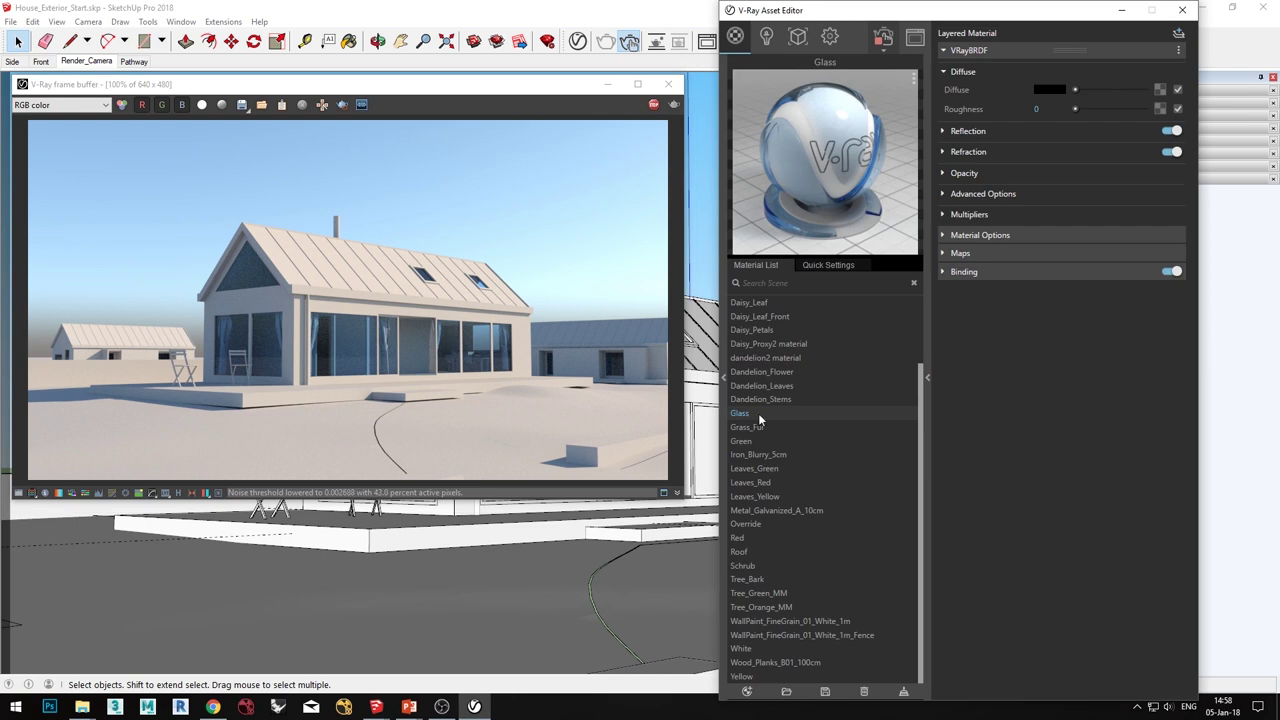
click(995, 241)
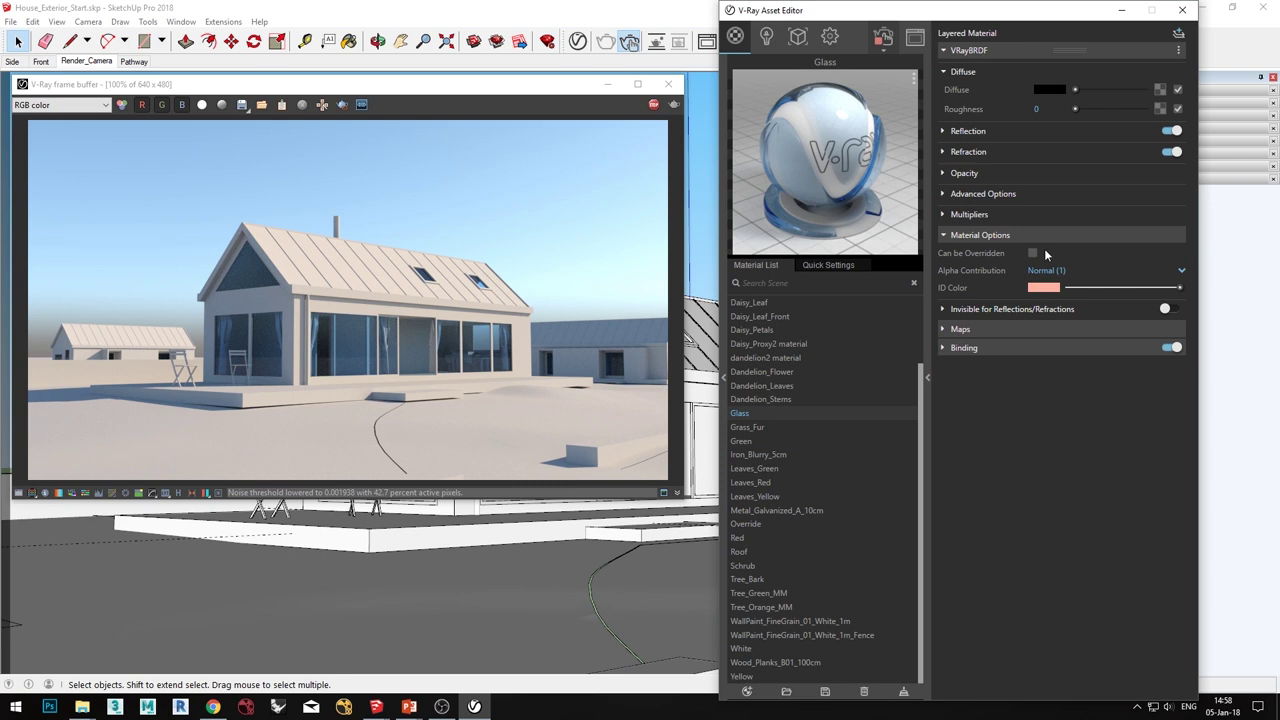
click(1033, 254)
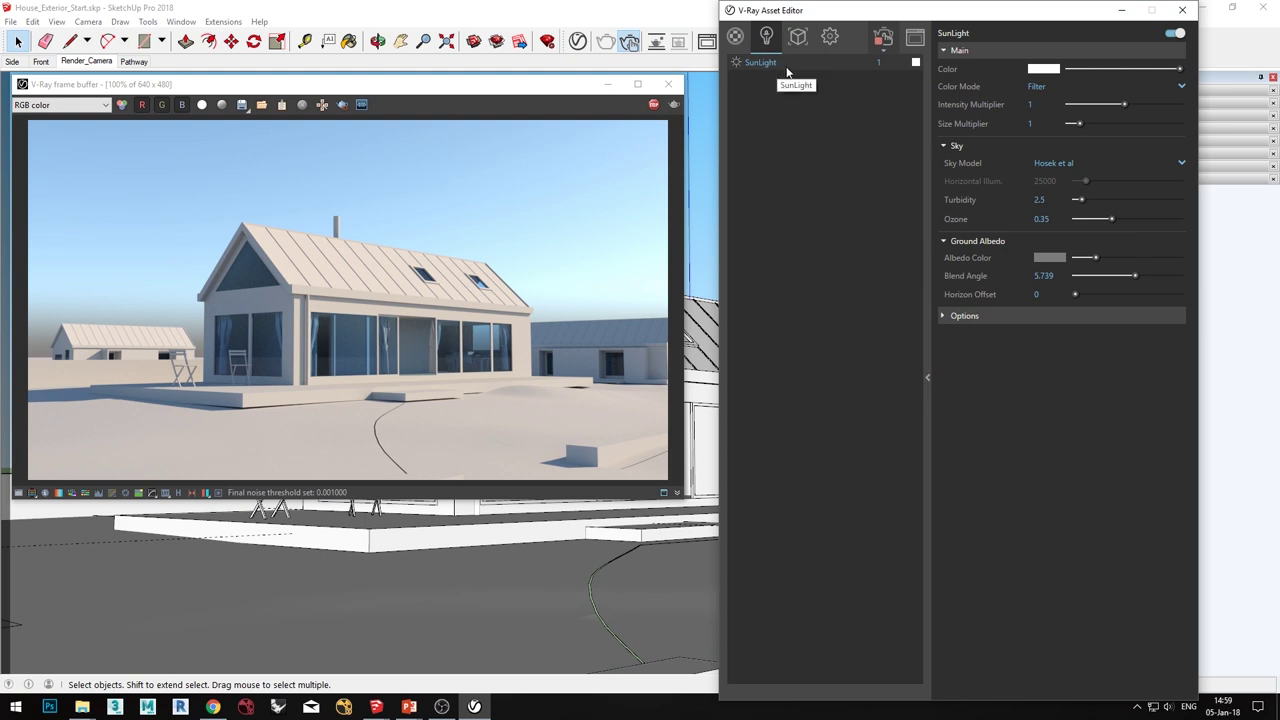
Step: Test the sun at 06:56 AM and 04:01 PM, and set the shadow time to 01:35 PM
drag(883, 18, 767, 27)
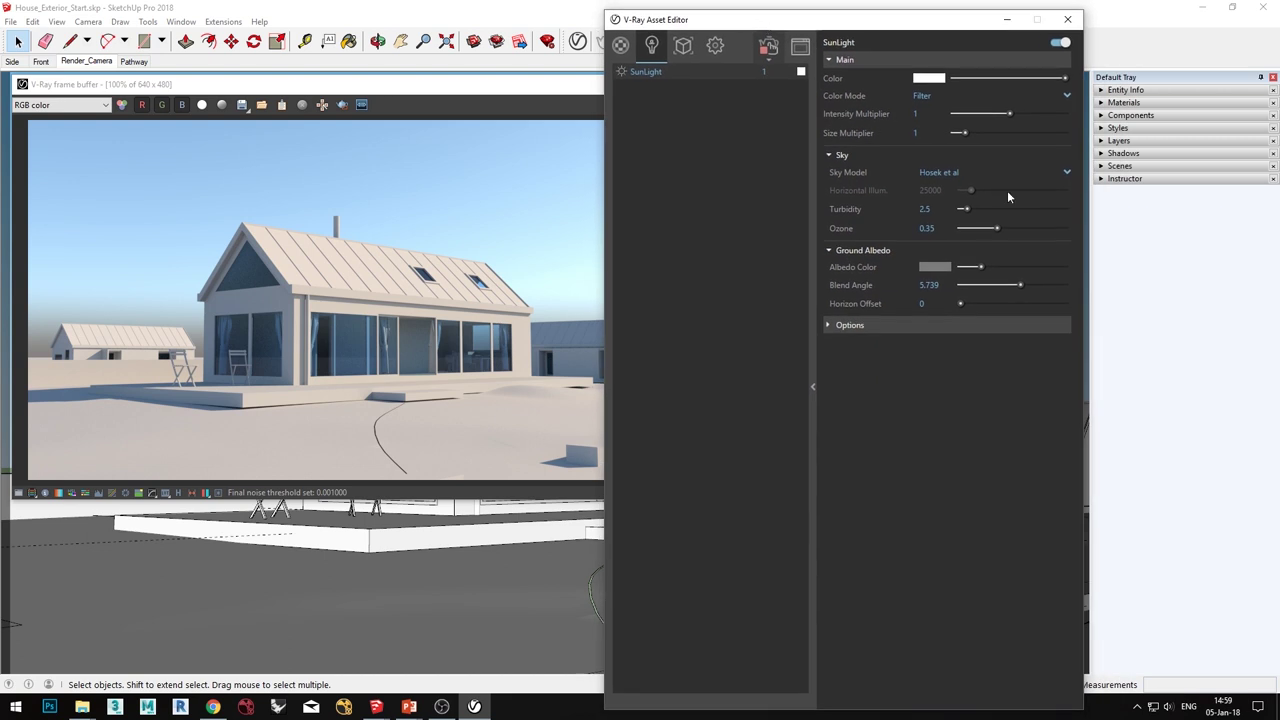
click(1120, 153)
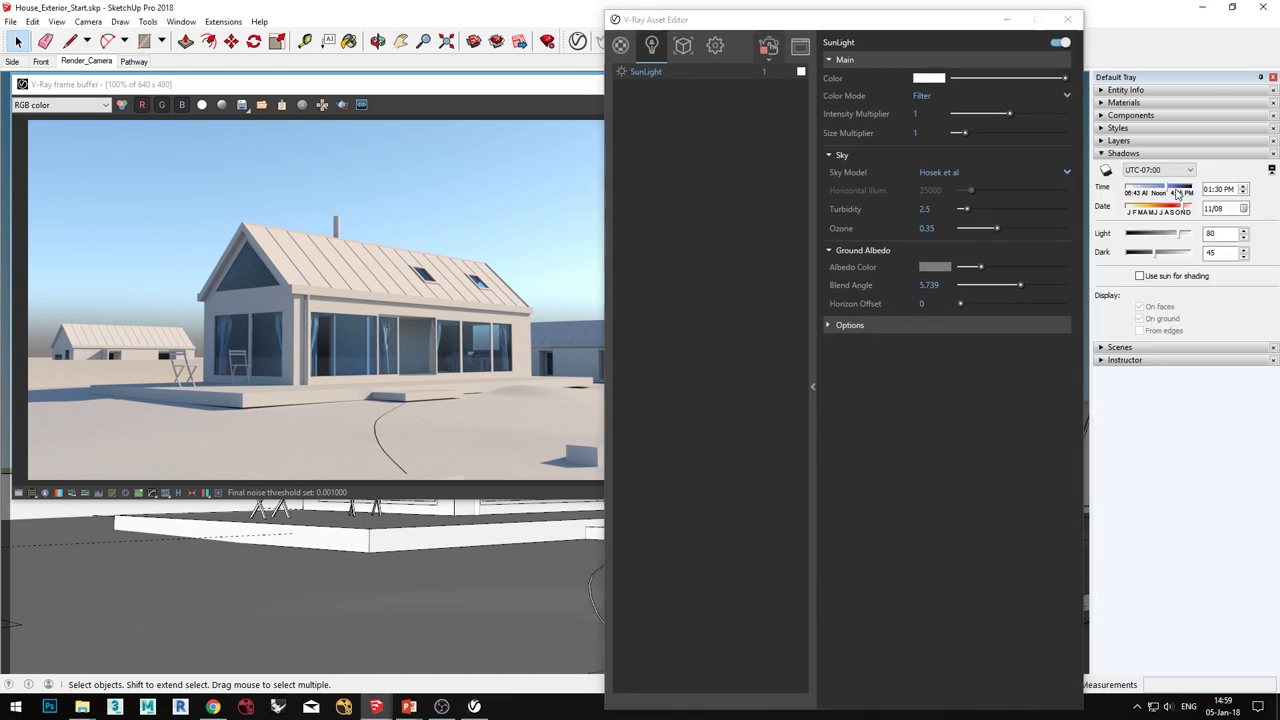
click(1132, 196)
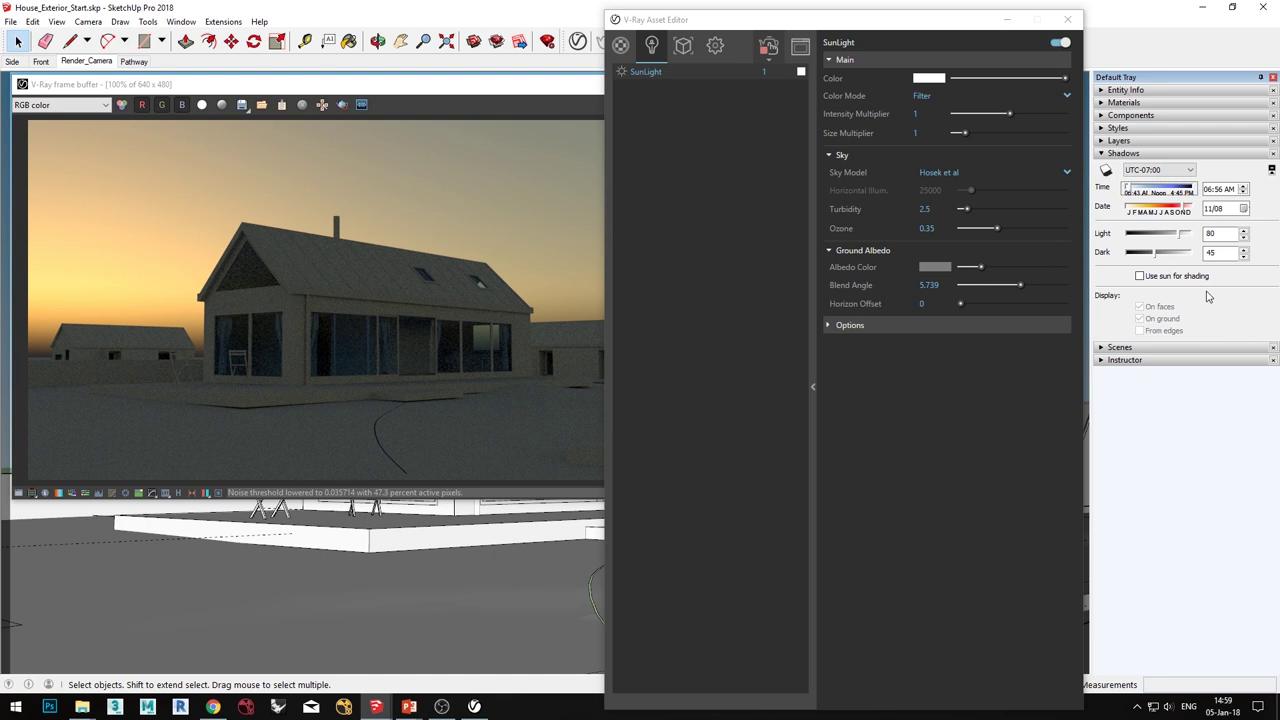
drag(1164, 196, 1188, 192)
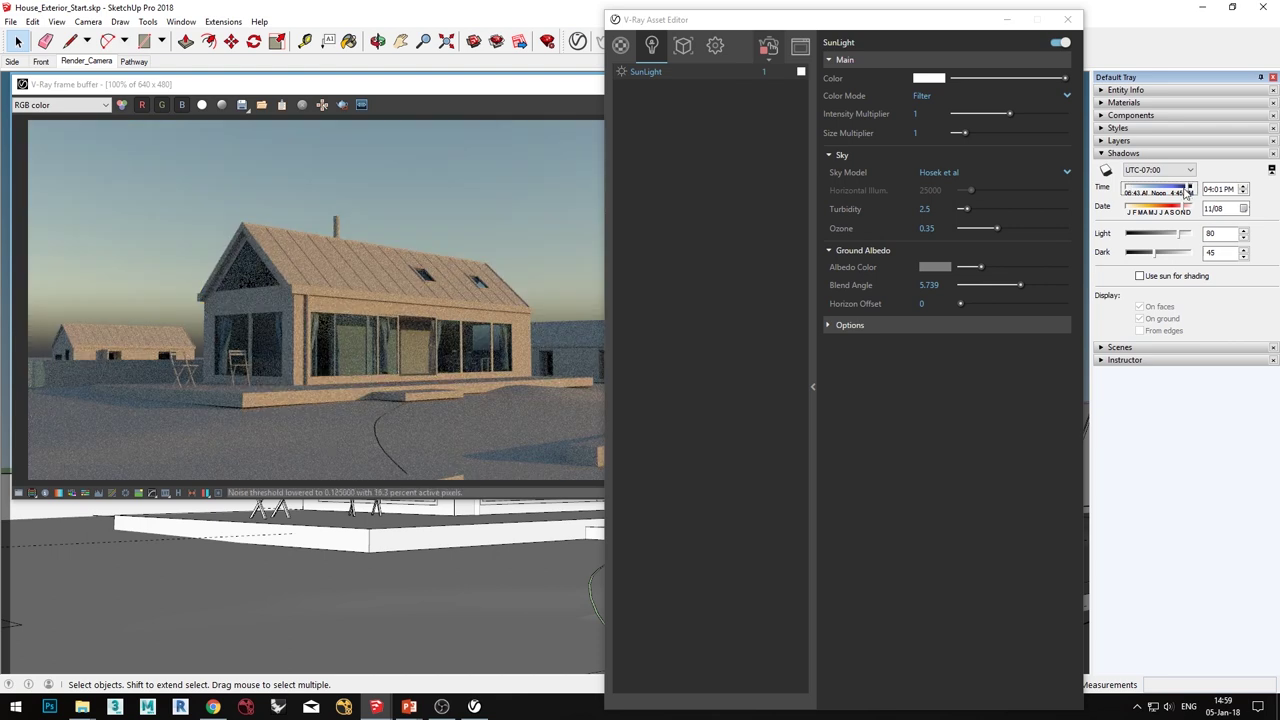
mouse_move(1187, 193)
mouse_down()
mouse_move(1157, 195)
mouse_move(1173, 200)
mouse_up()
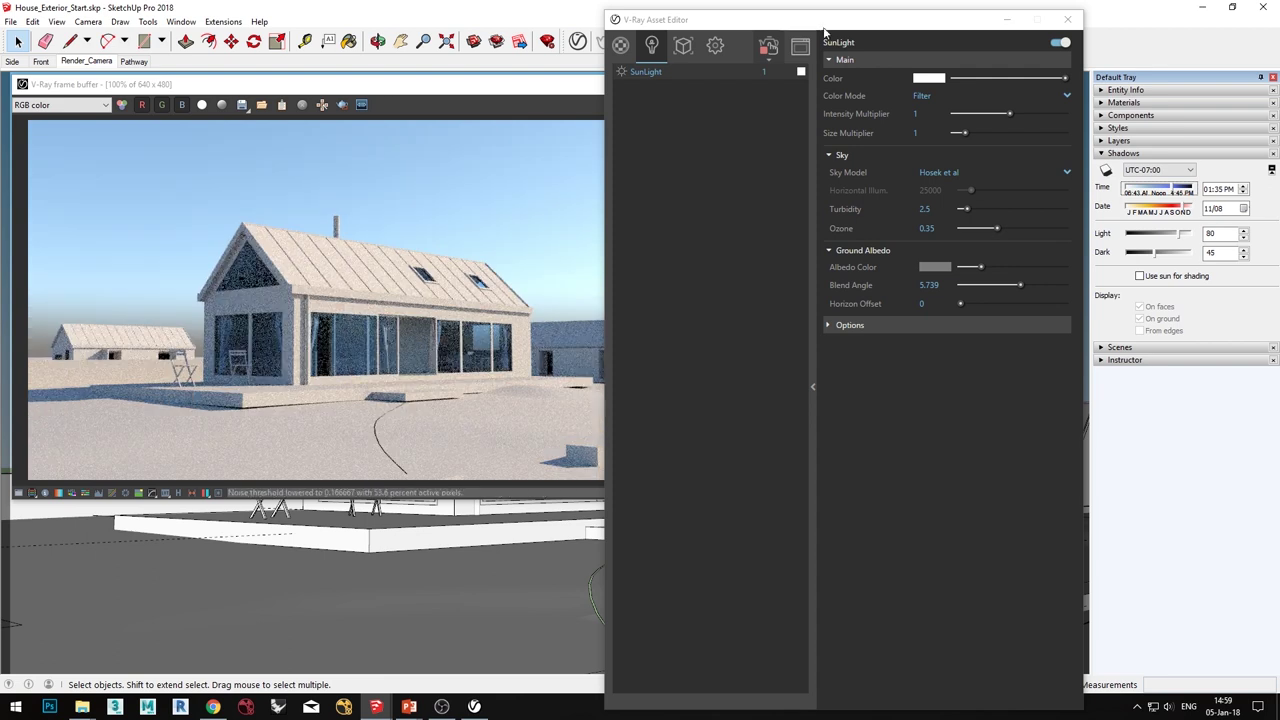
Step: Try the CIE Clear and CIE Overcast sky models on the SunLight and restore Hosek et al
drag(824, 30, 858, 27)
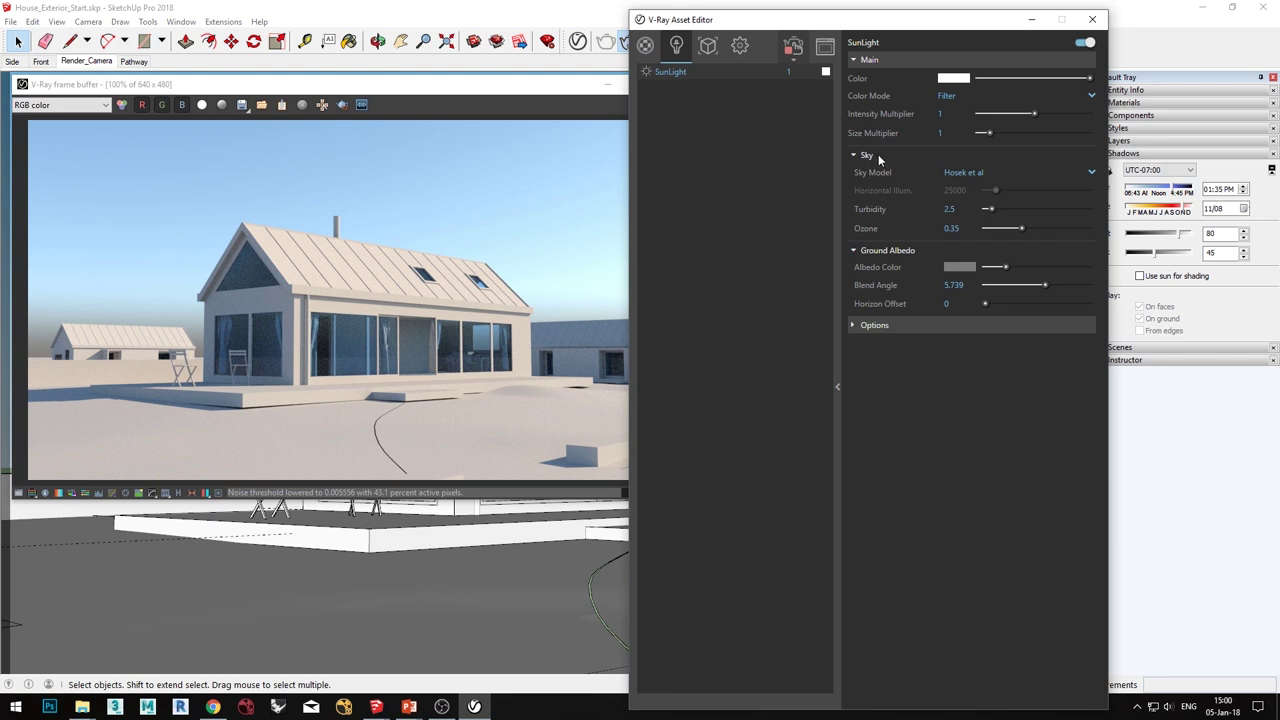
click(990, 174)
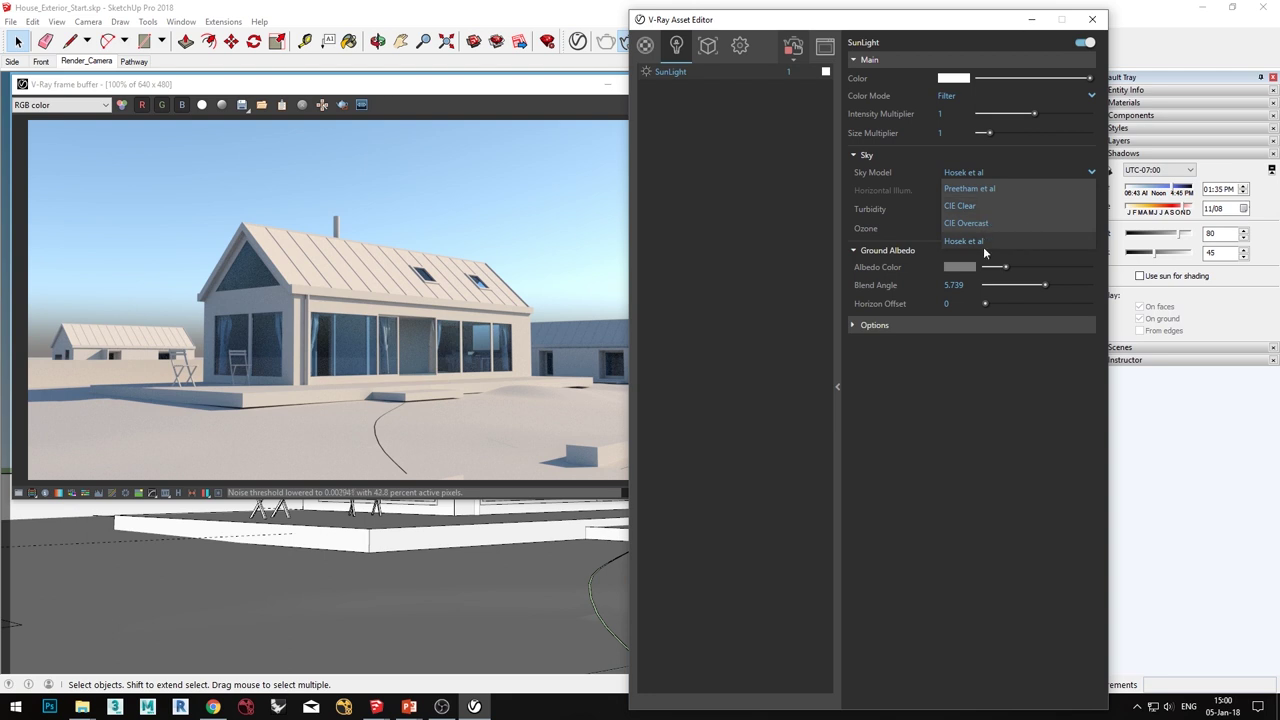
click(980, 207)
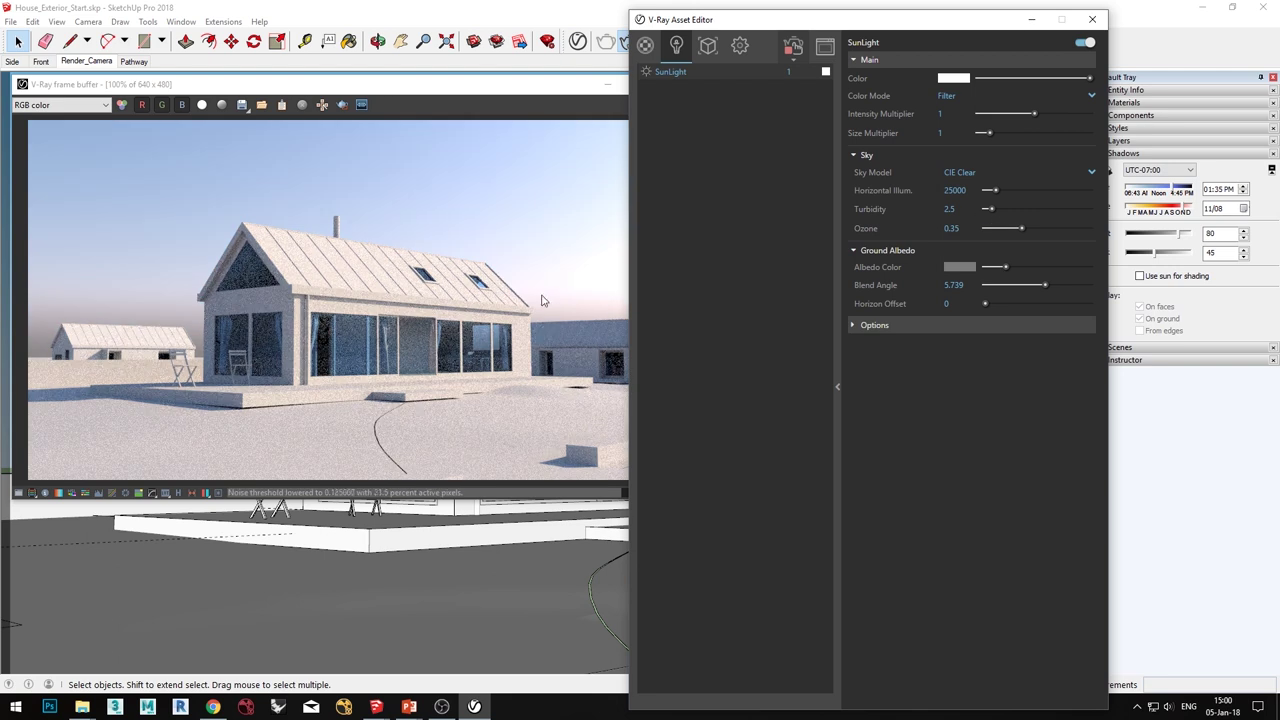
click(962, 174)
click(981, 227)
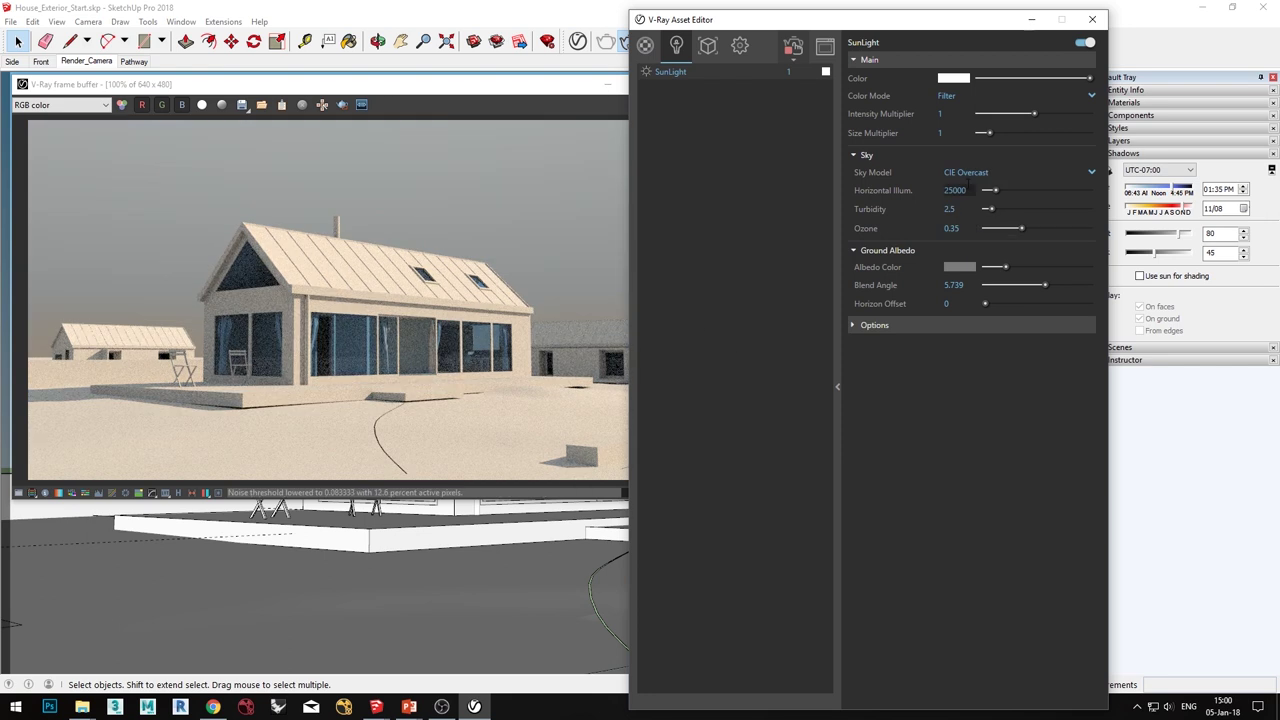
click(976, 175)
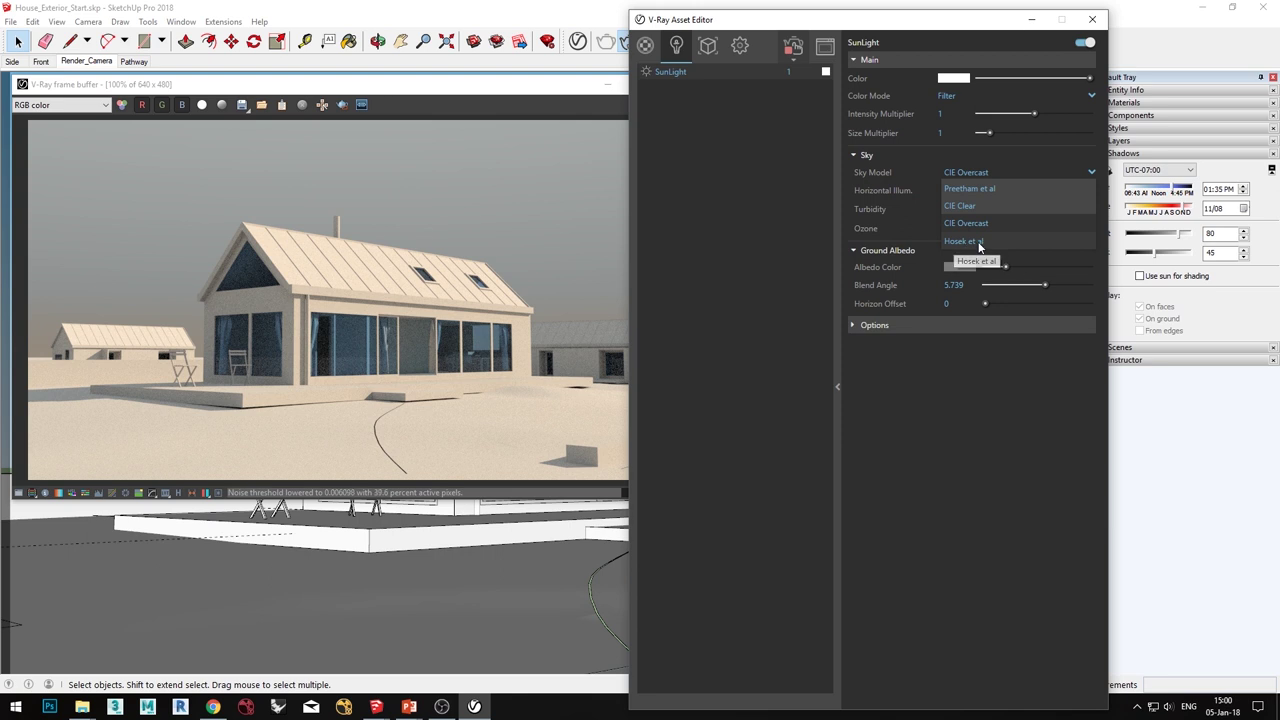
click(968, 242)
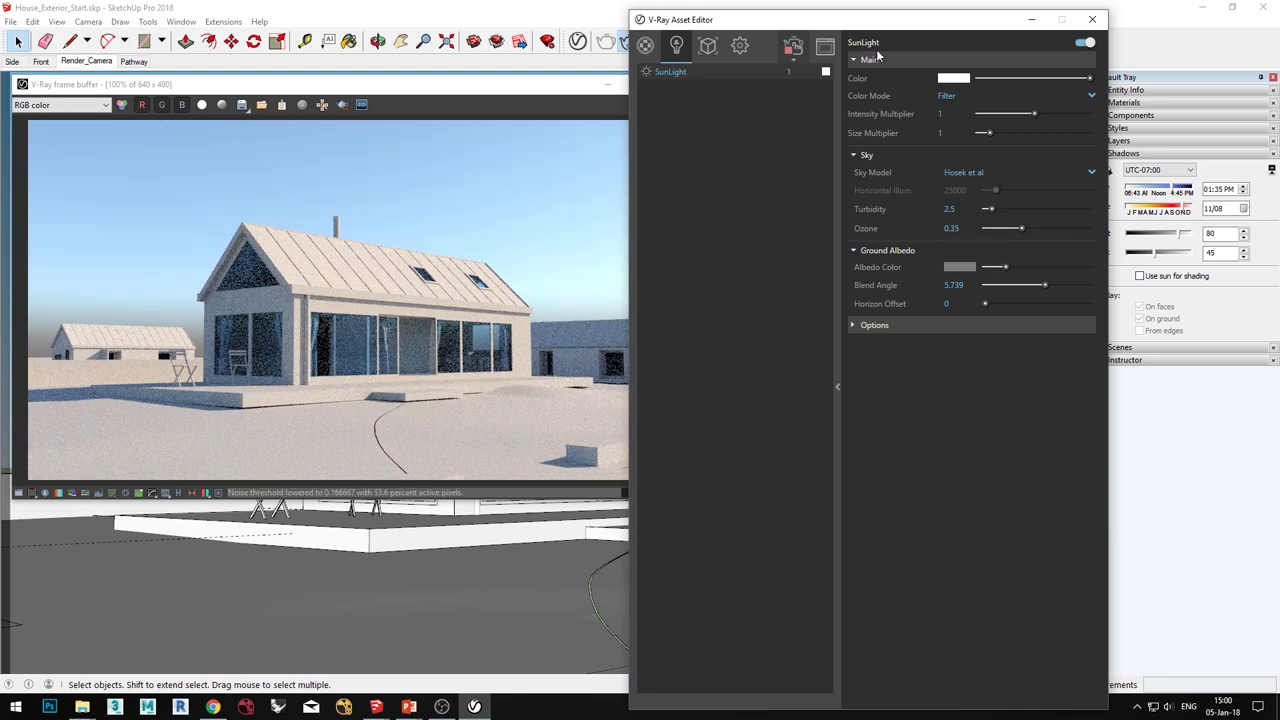
drag(881, 24, 910, 33)
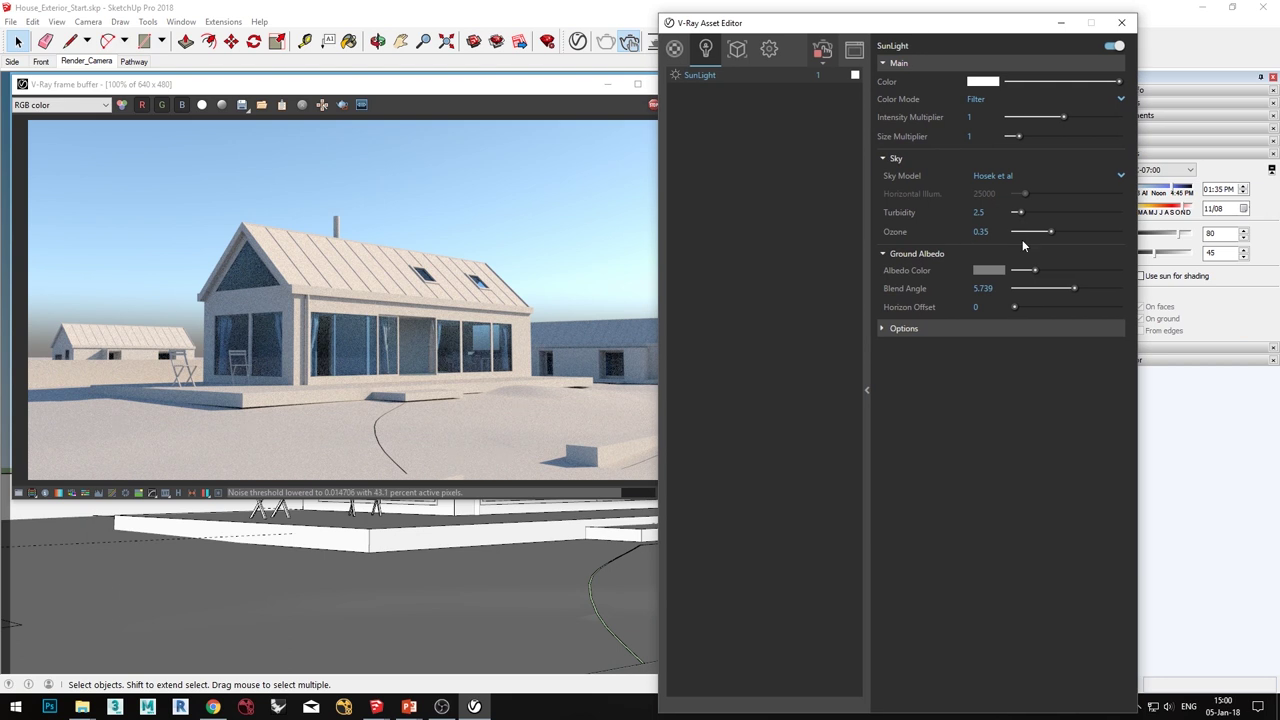
drag(969, 31, 949, 31)
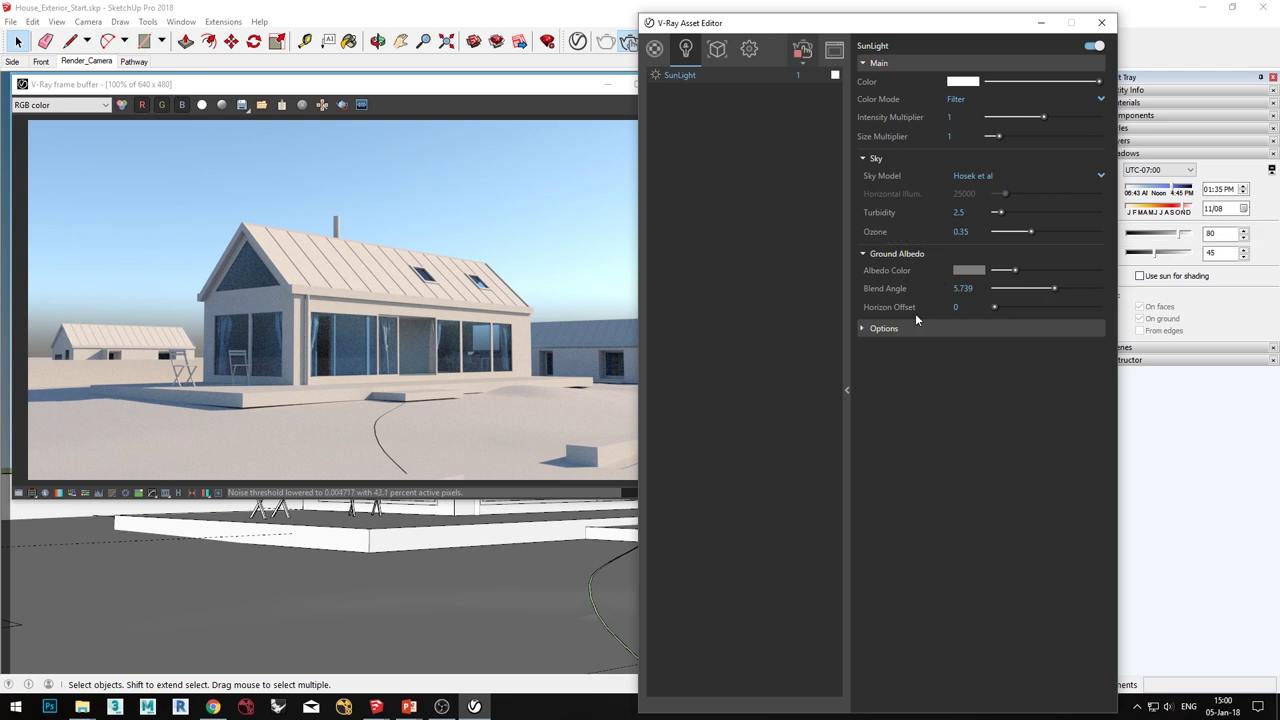
Step: Collapse the SunLight parameters and move the asset editor clear of the frame buffer
drag(886, 25, 894, 26)
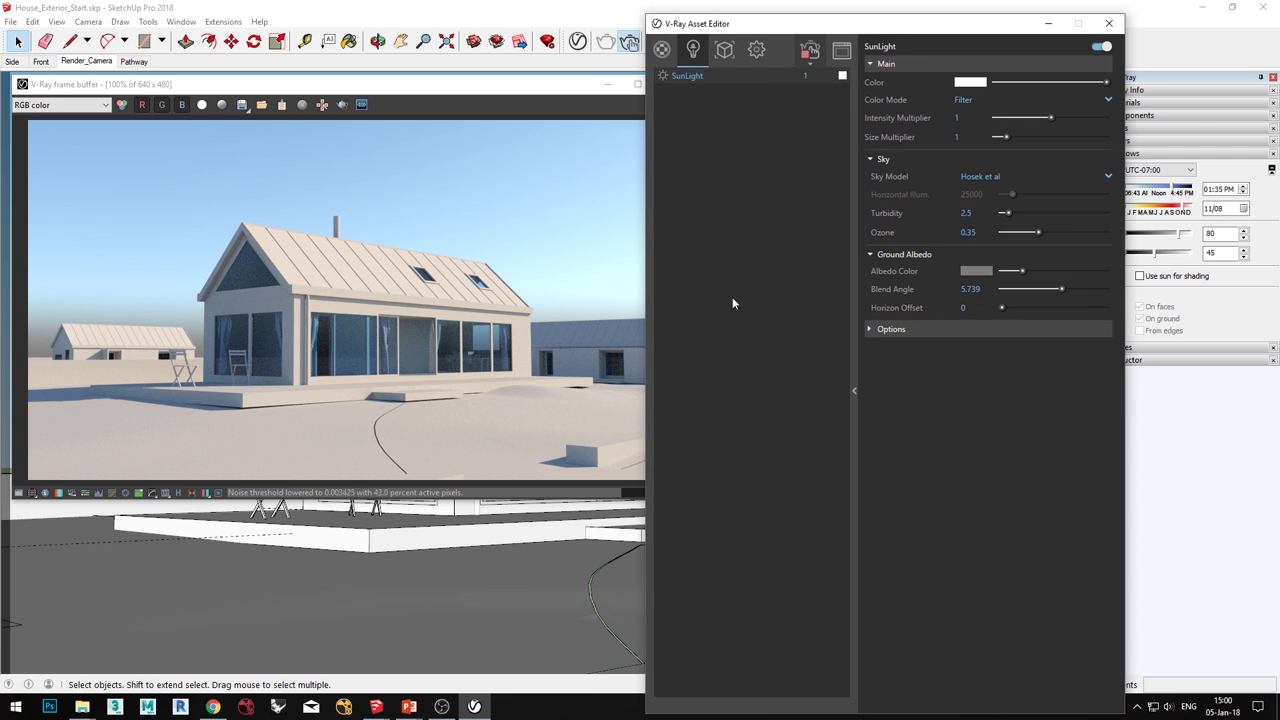
click(854, 393)
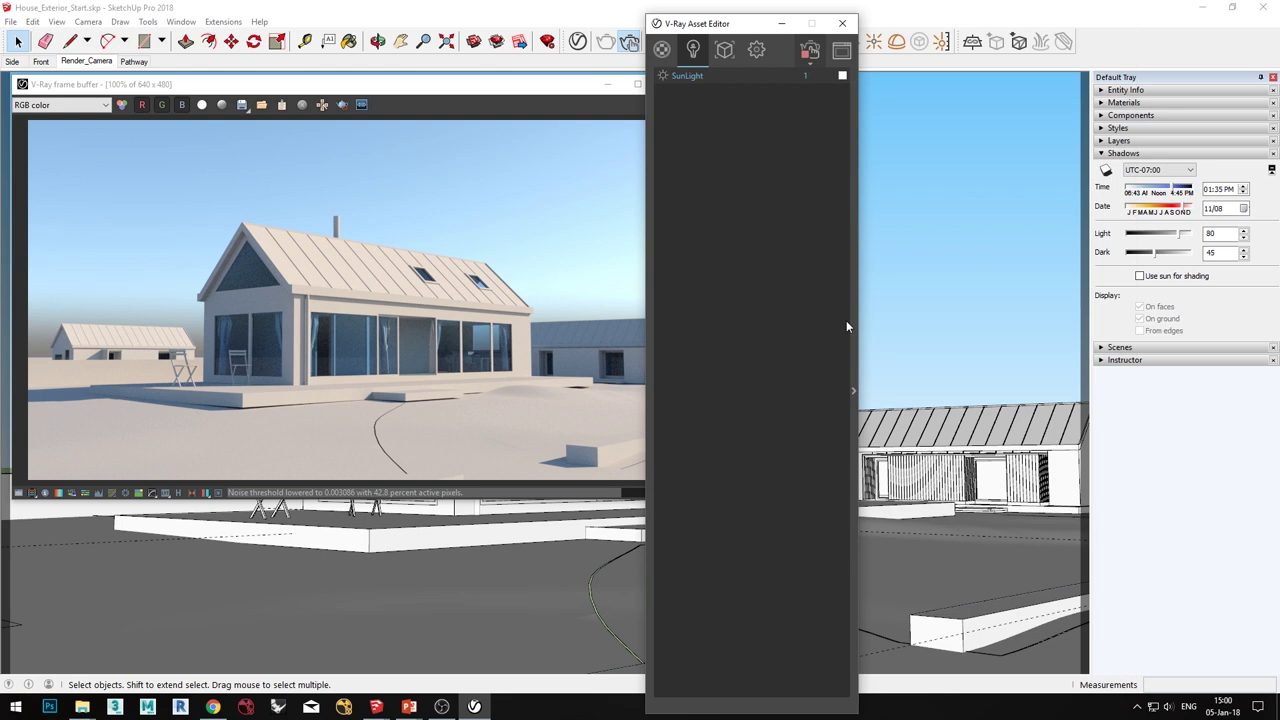
drag(749, 29, 791, 27)
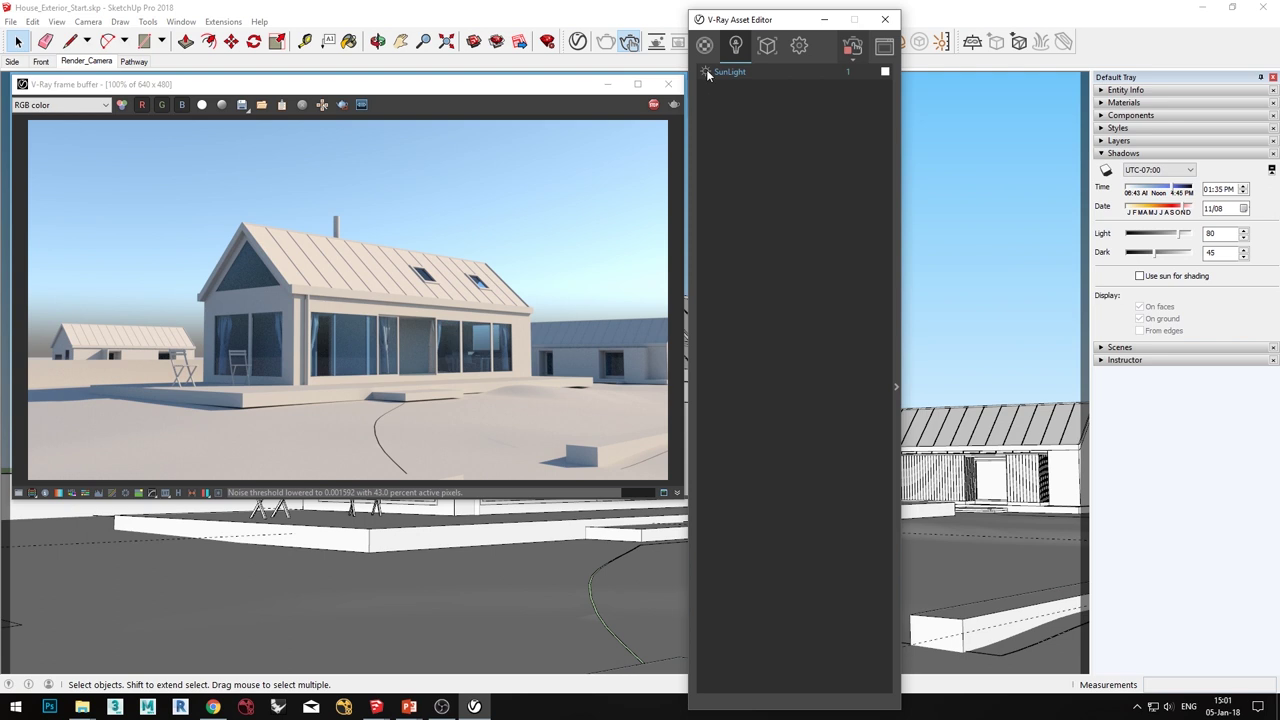
Step: Switch the SunLight off and back on from the light list, and check its intensity value and parameters
click(705, 73)
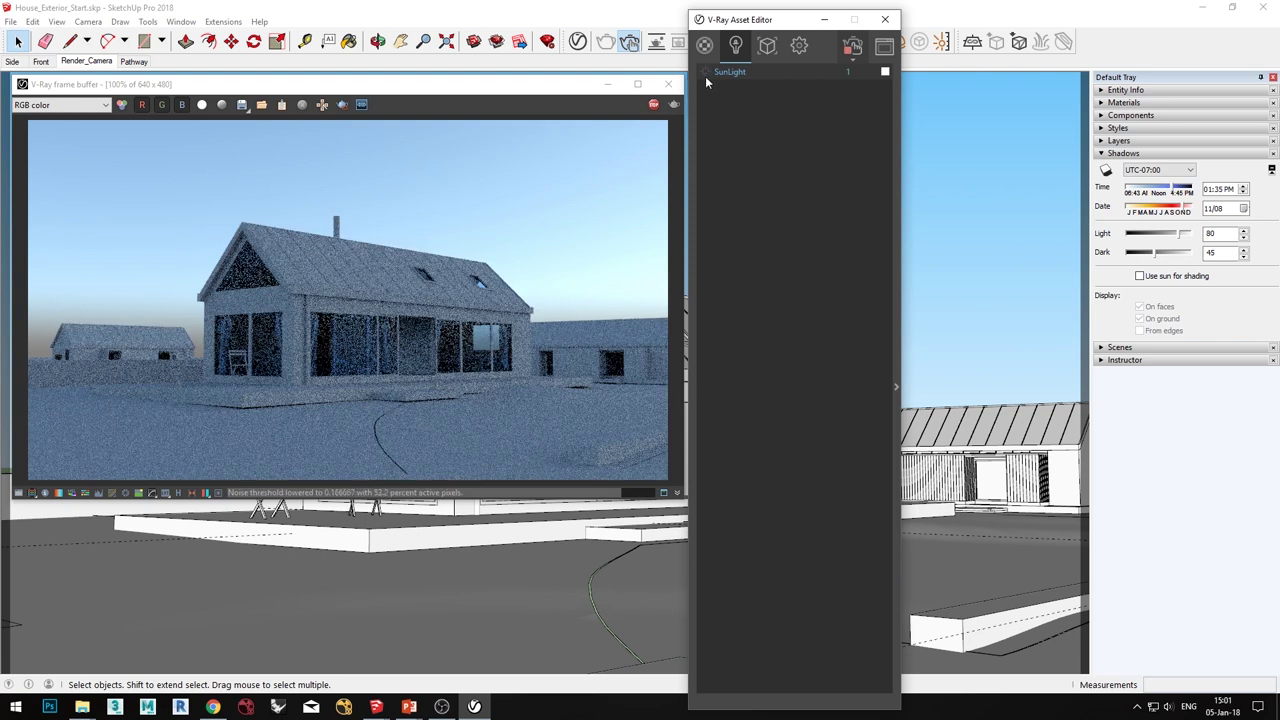
click(704, 72)
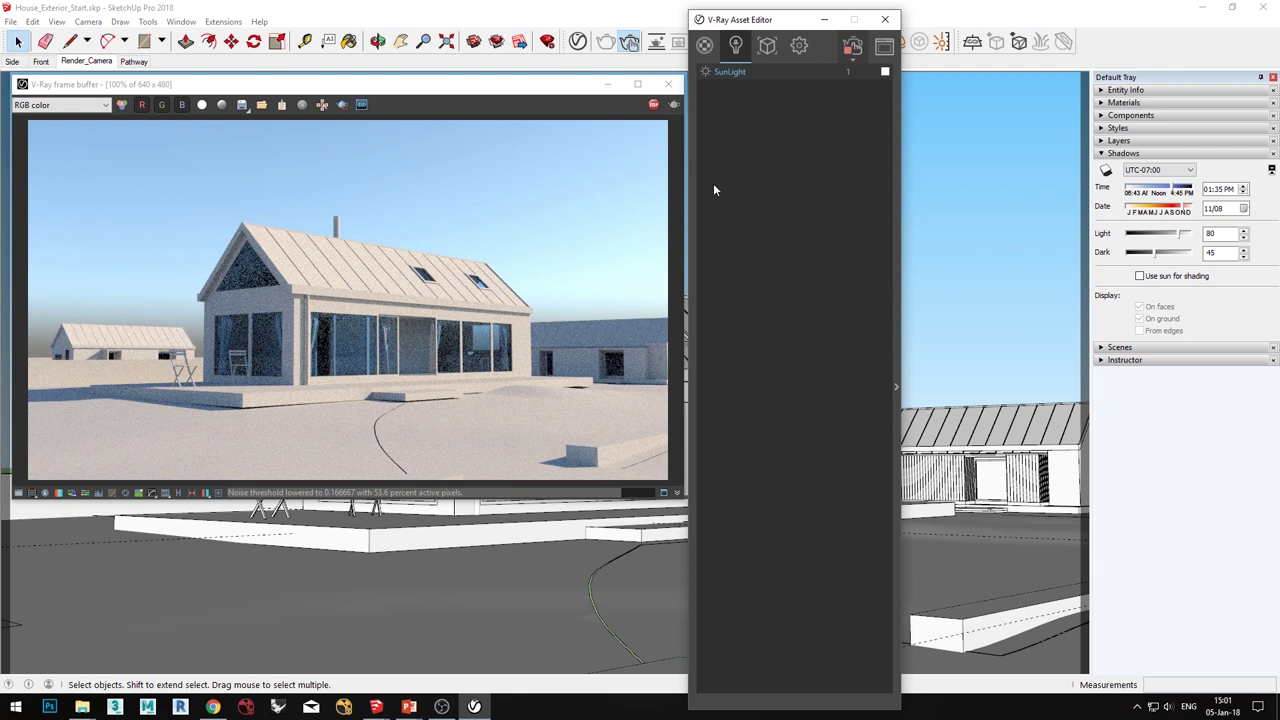
click(858, 72)
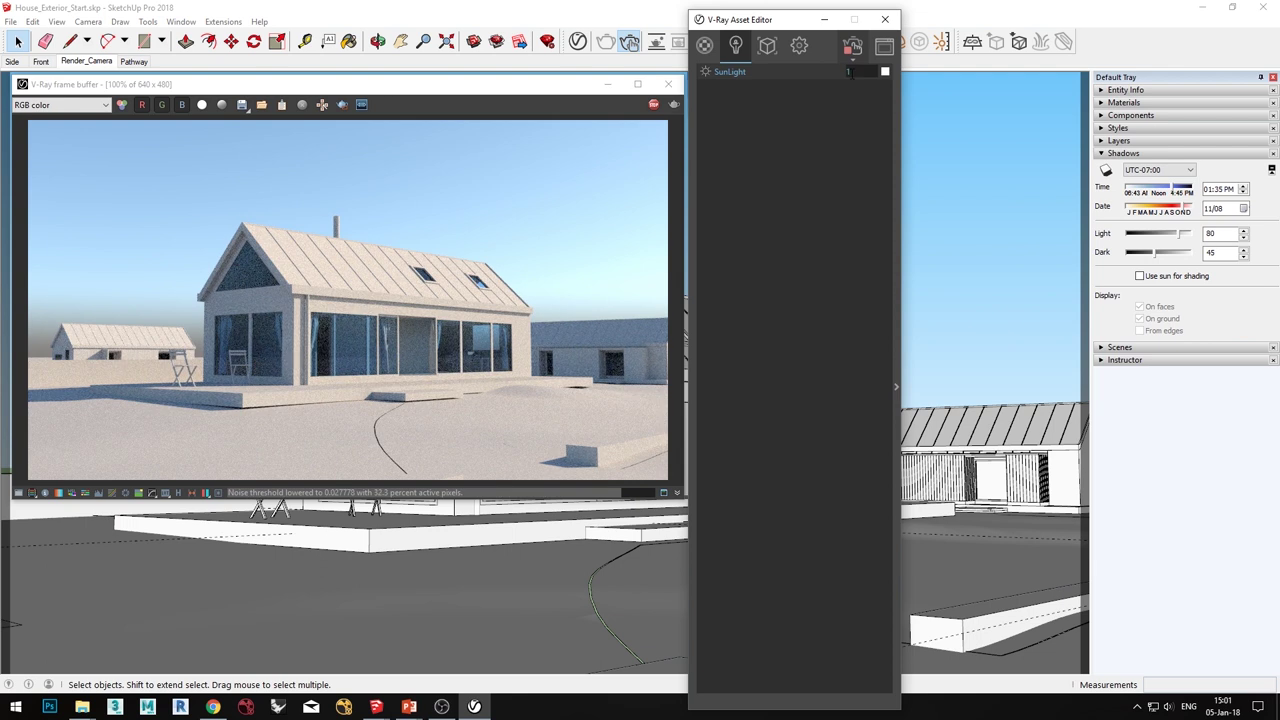
click(885, 73)
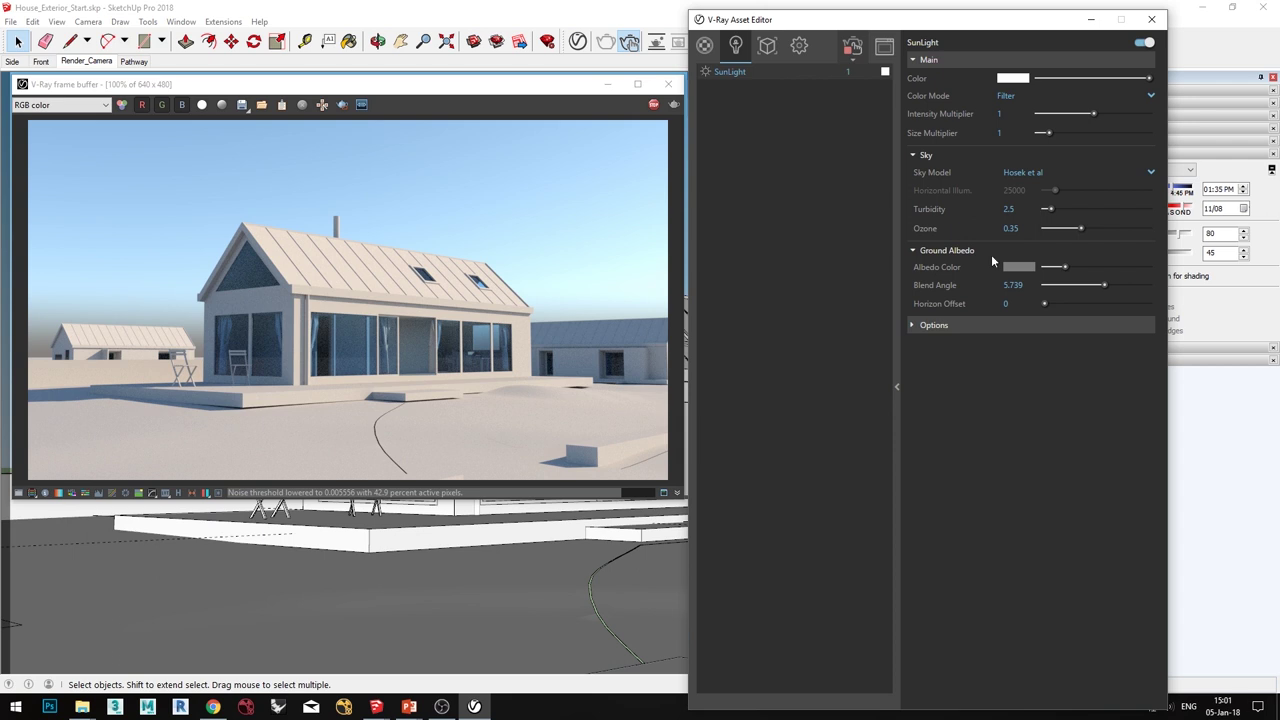
click(894, 125)
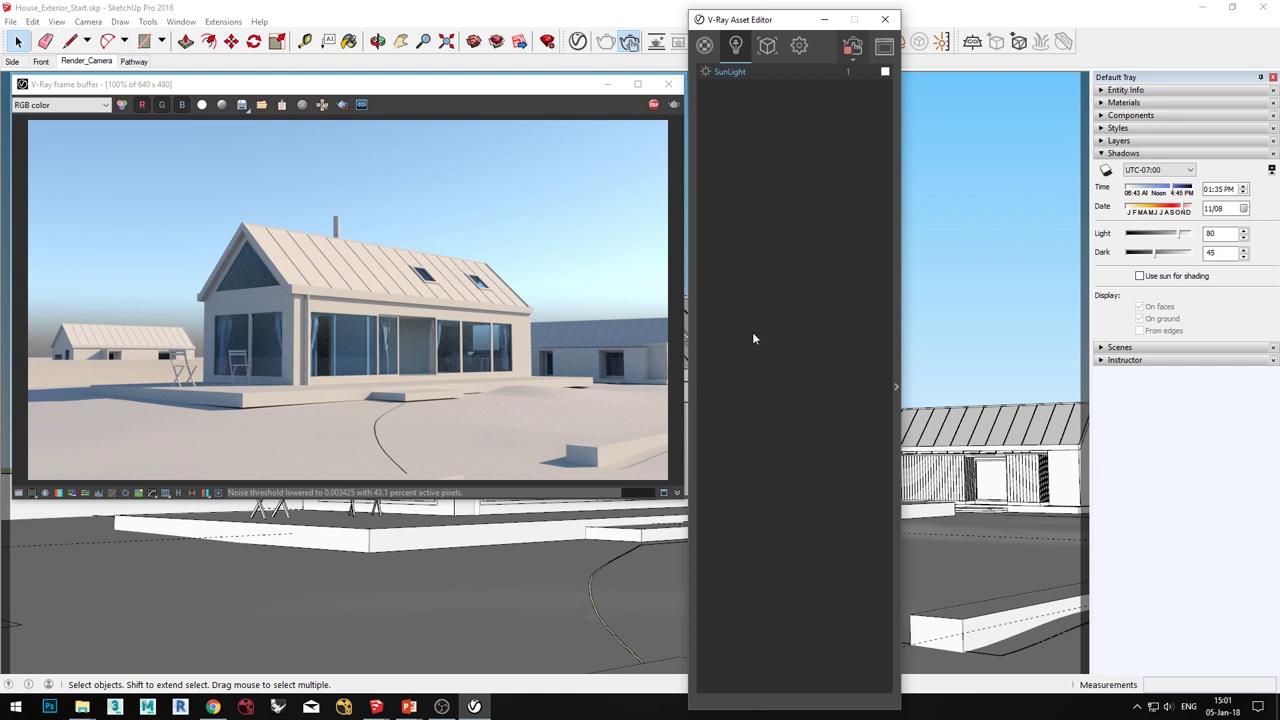
Step: Change the SunLight color to a muted red (R 0.577, G 0.301, B 0.301) and store it as a swatch
click(884, 72)
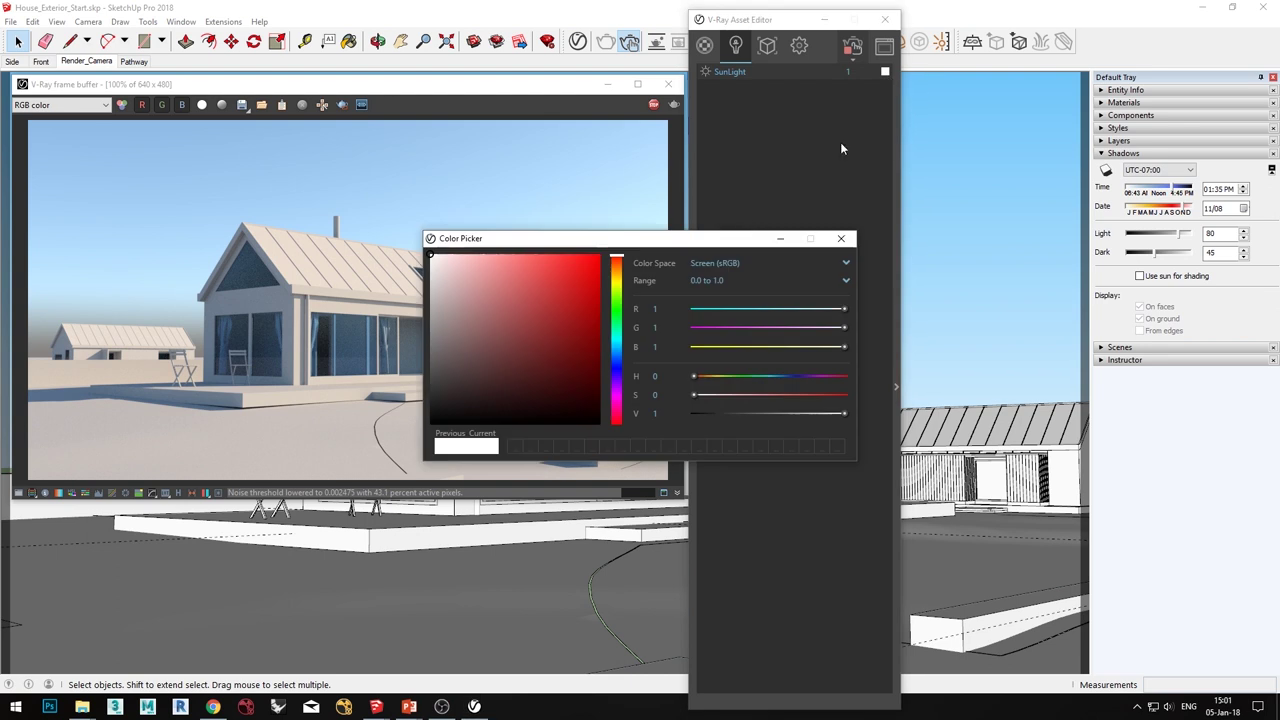
drag(731, 237, 543, 323)
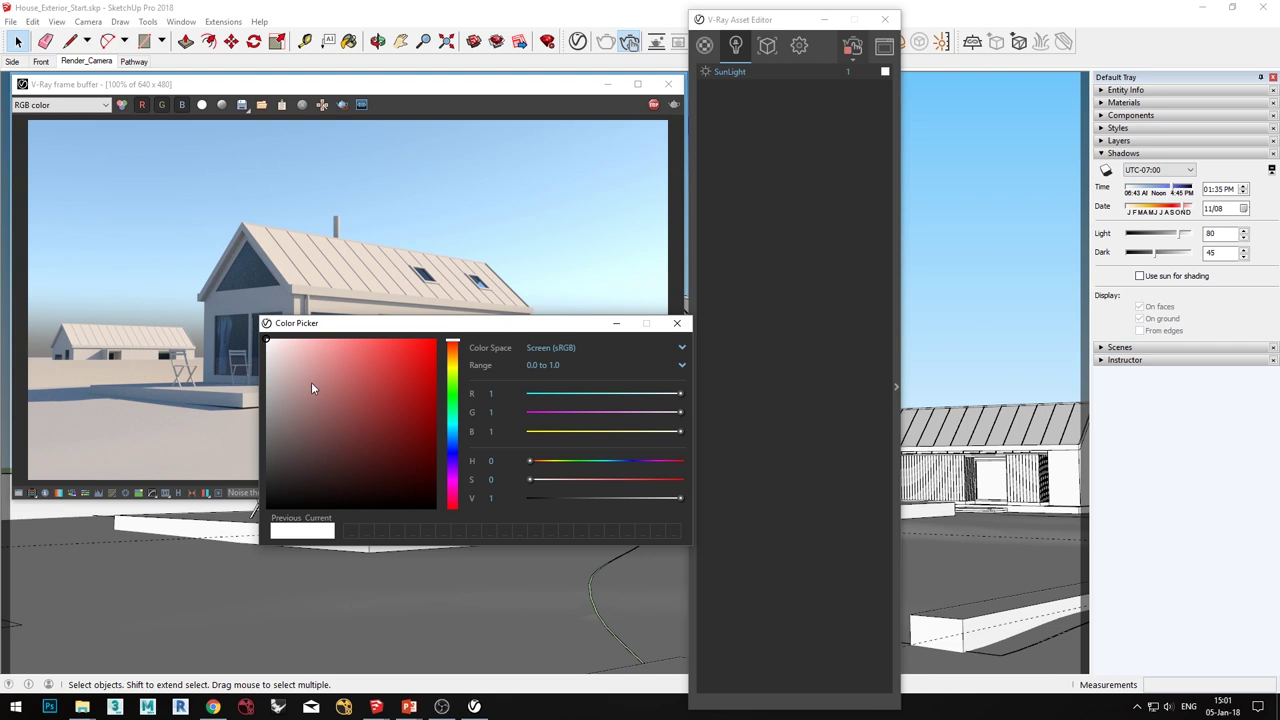
click(380, 425)
drag(380, 425, 346, 411)
click(286, 530)
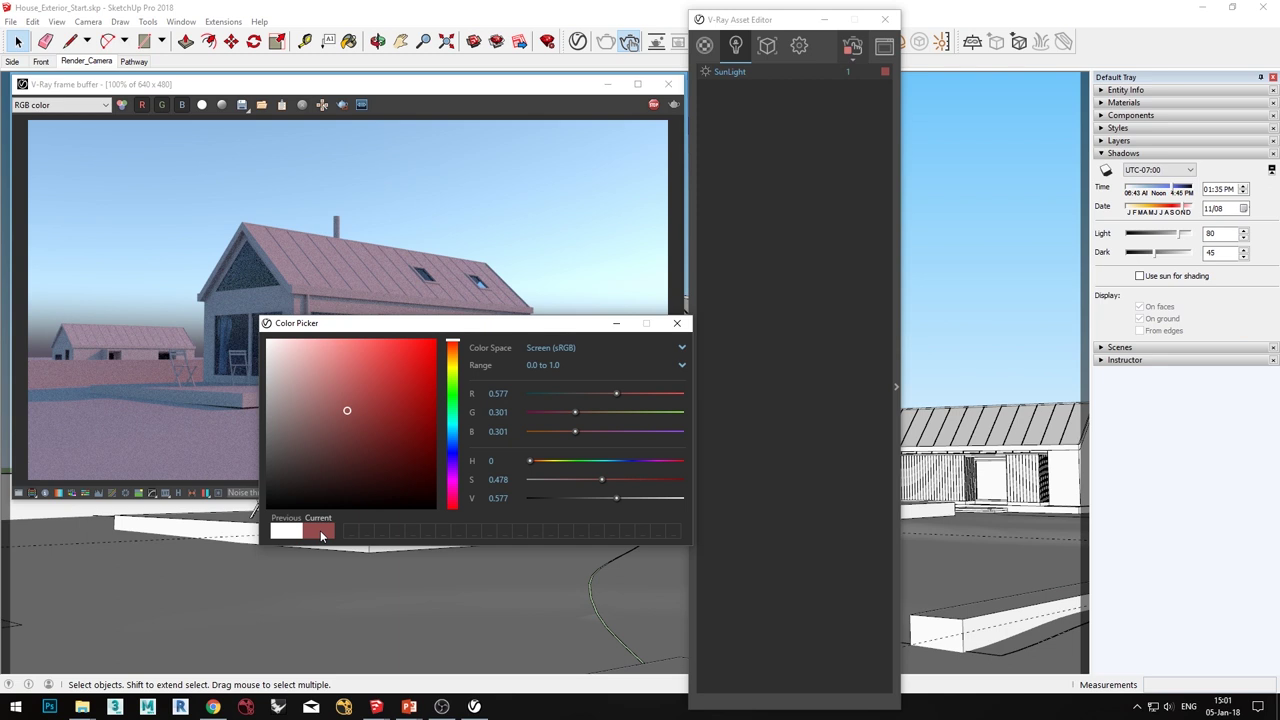
drag(319, 530, 349, 536)
Step: Change the SunLight color to bright green (R 0.326, G 0.838, B 0.274) and store it as a swatch
click(454, 396)
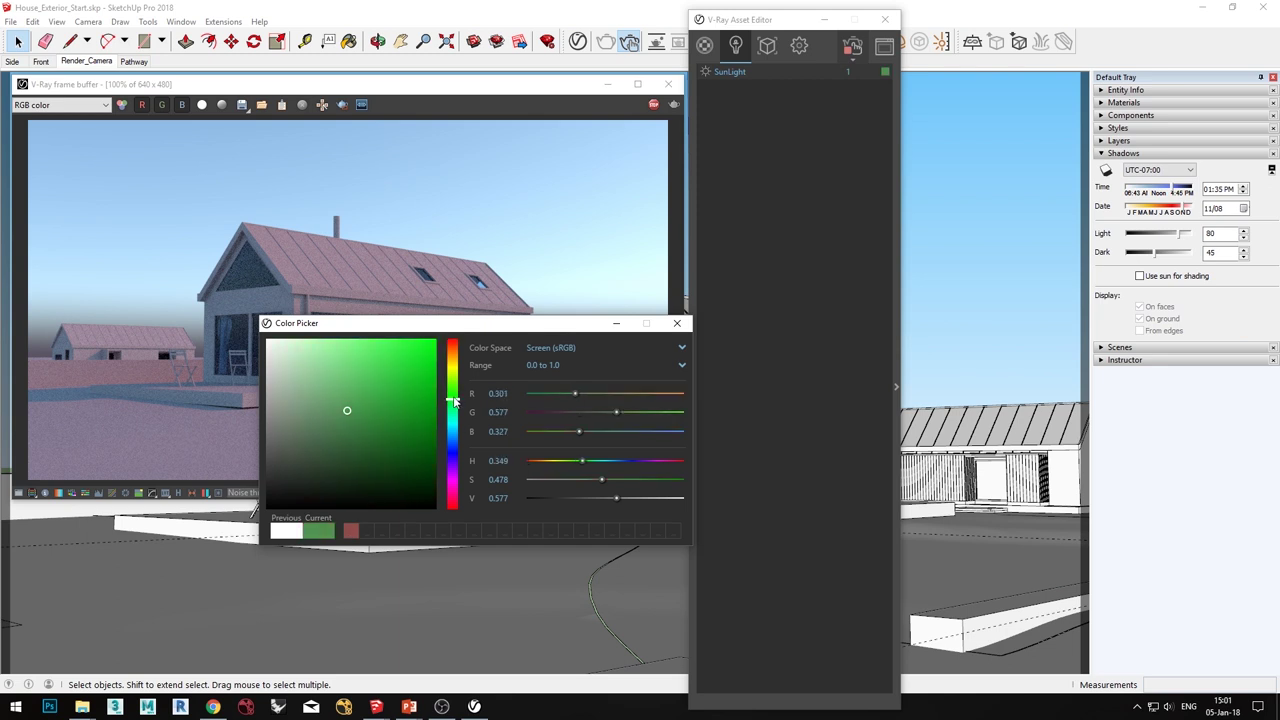
drag(366, 369, 380, 366)
drag(319, 530, 350, 533)
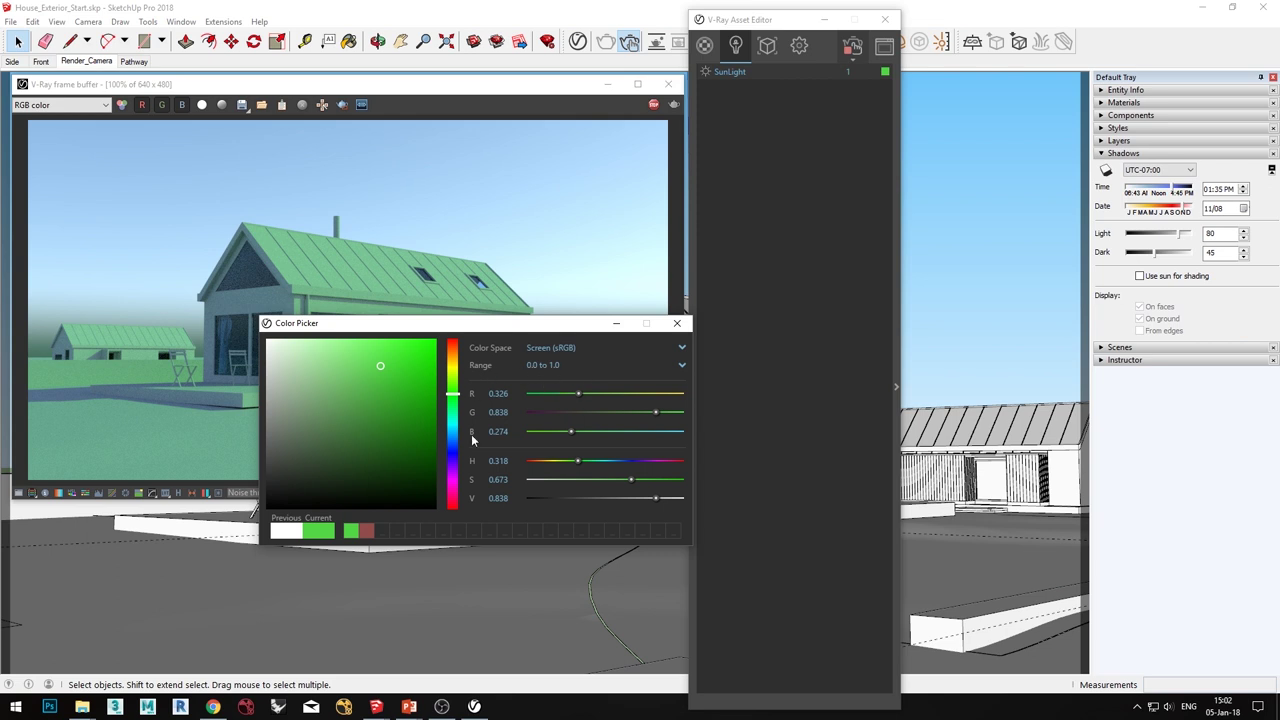
Step: Review the picker's Range and Color Space options, restore the SunLight's previous white color and close the Color Picker
click(535, 366)
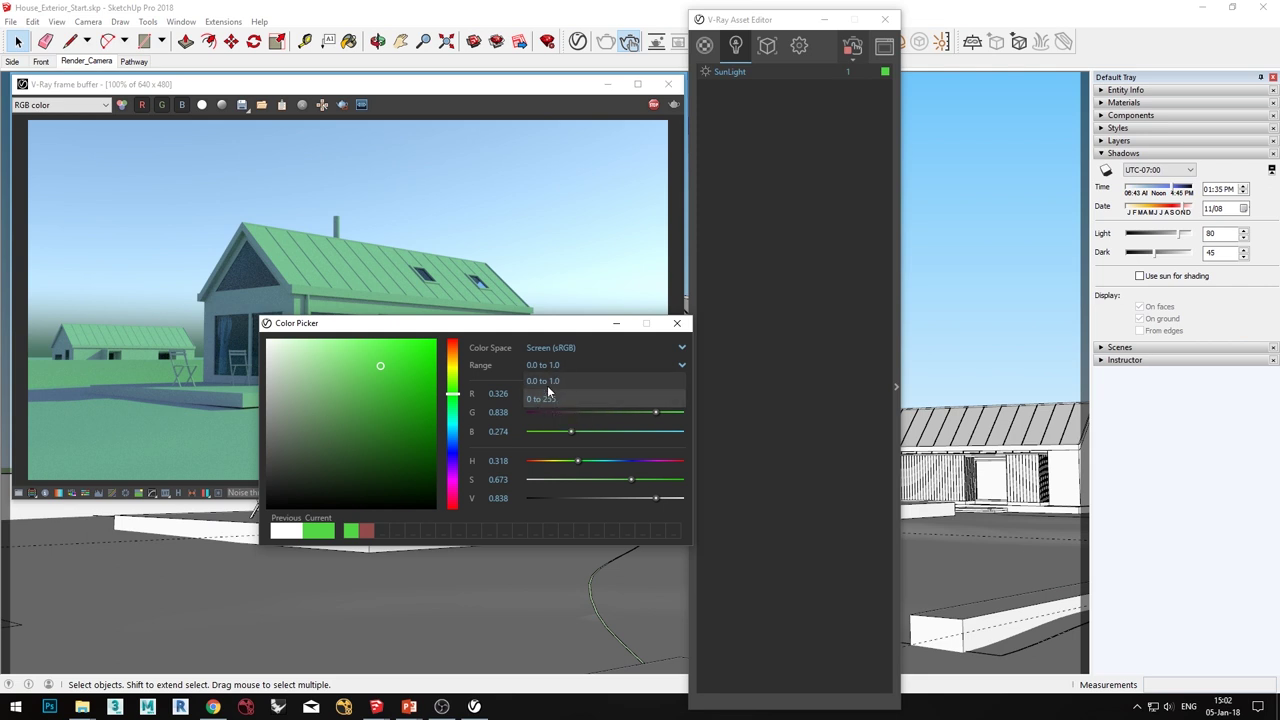
click(486, 364)
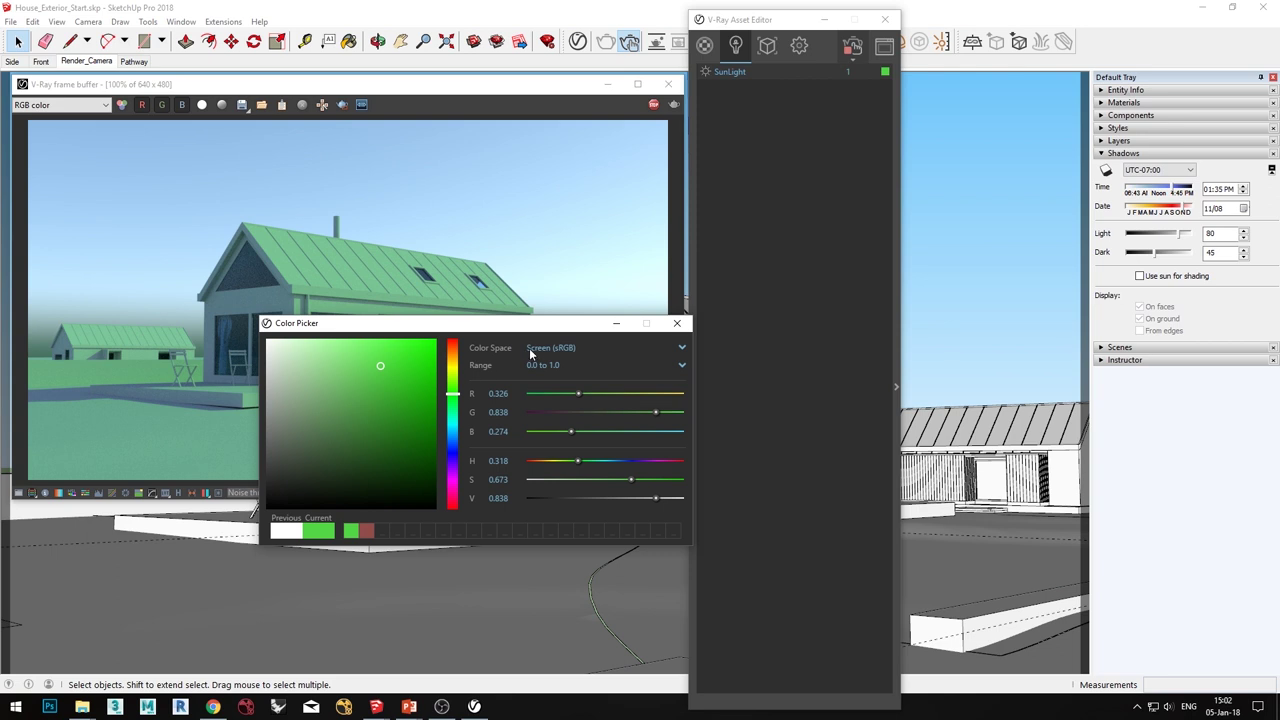
click(527, 348)
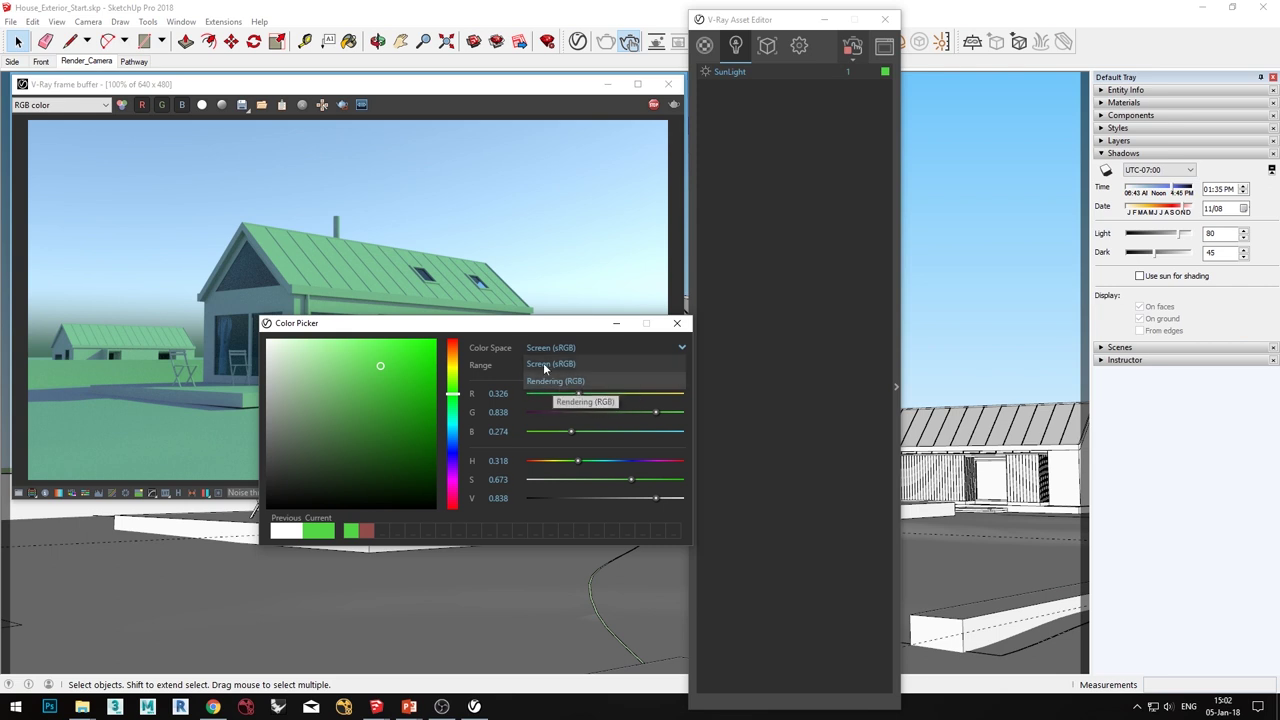
click(486, 352)
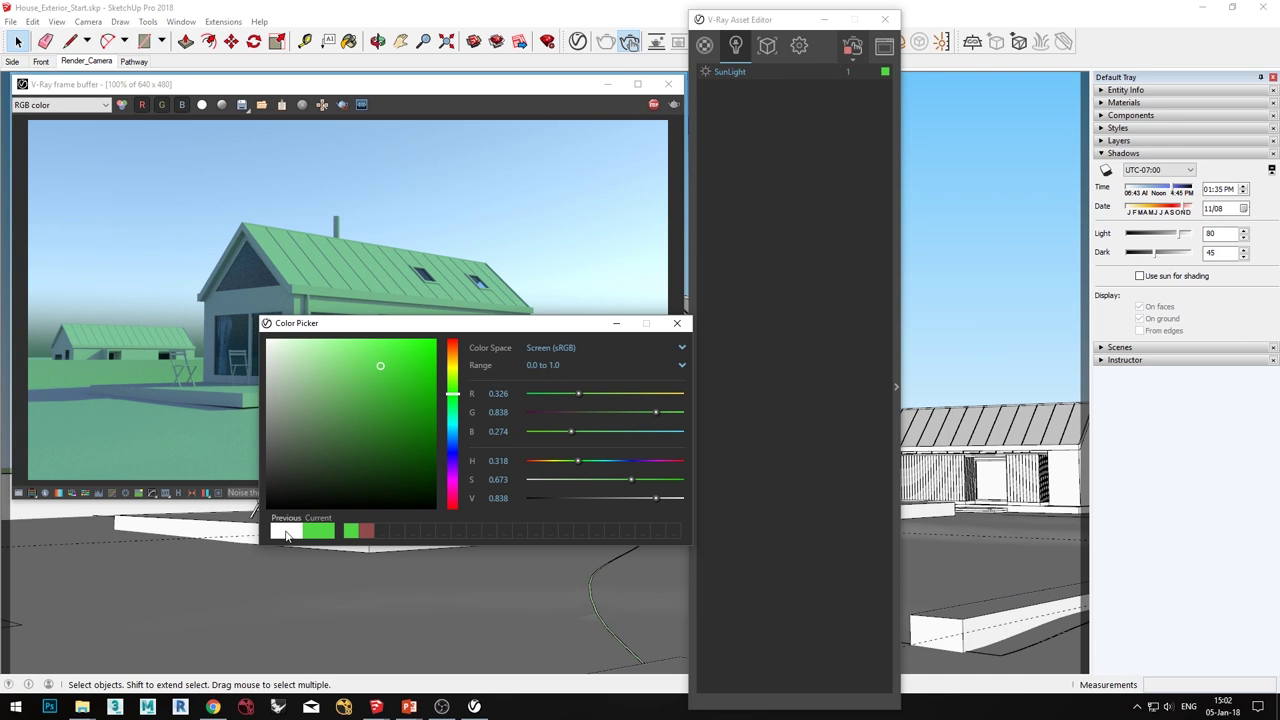
click(293, 533)
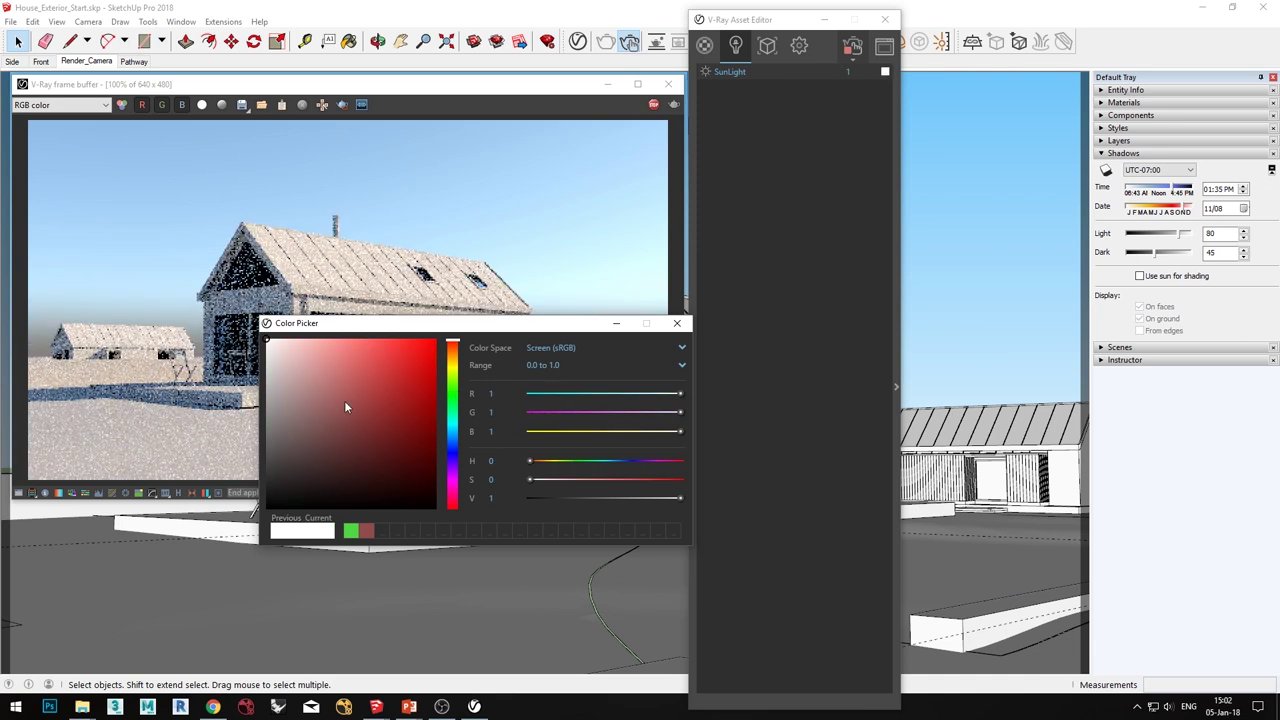
click(677, 323)
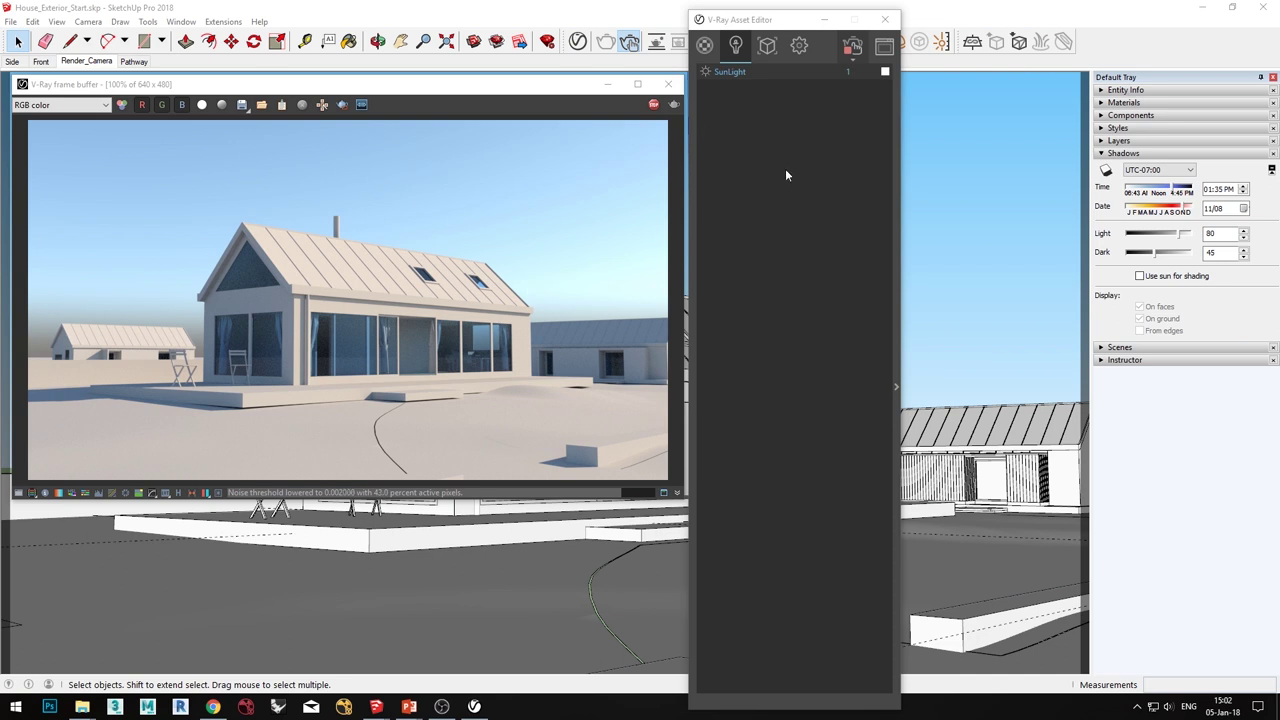
Step: Copy the Environment Background texture, enable the GI (Skylight) override and paste the texture into it
click(799, 47)
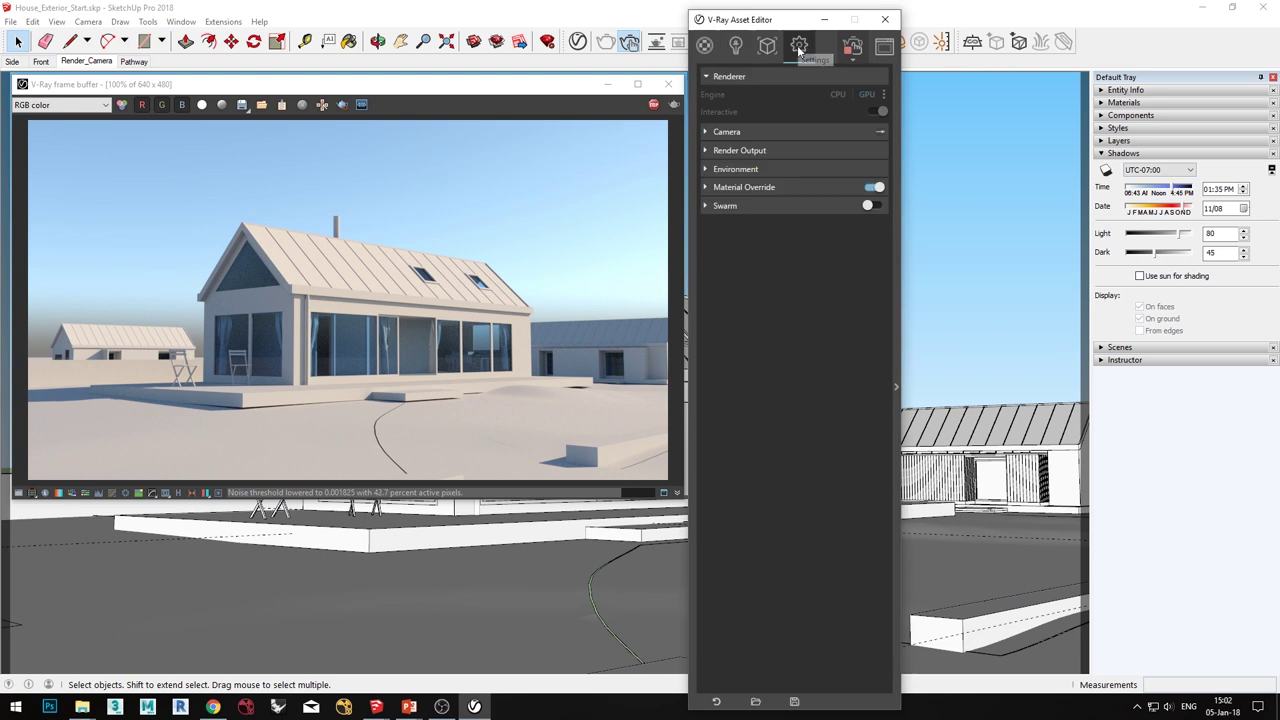
click(731, 171)
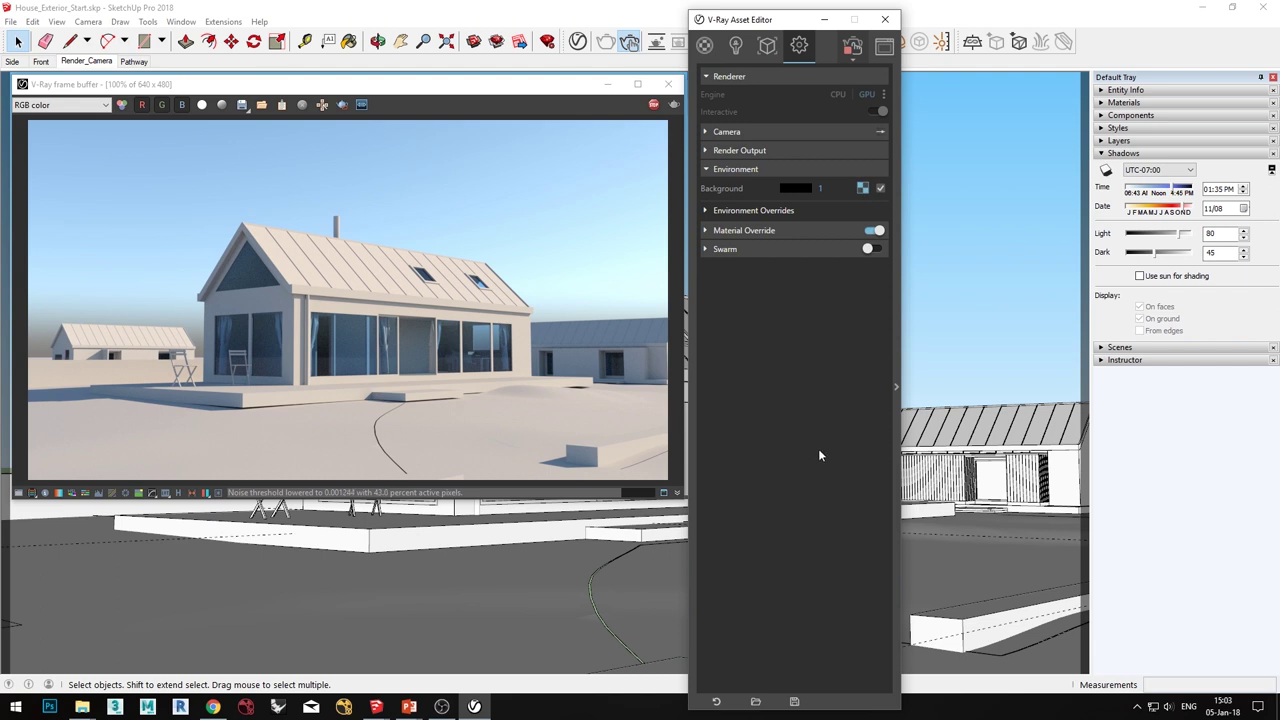
right_click(866, 189)
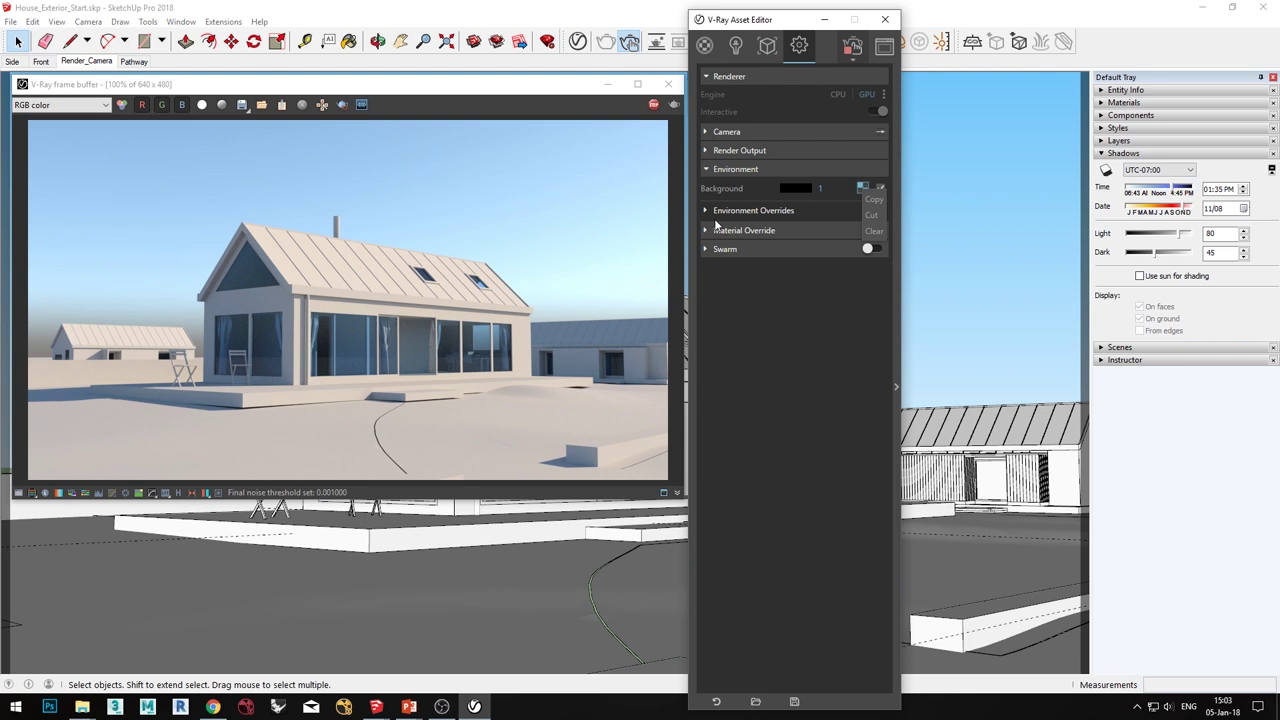
click(873, 231)
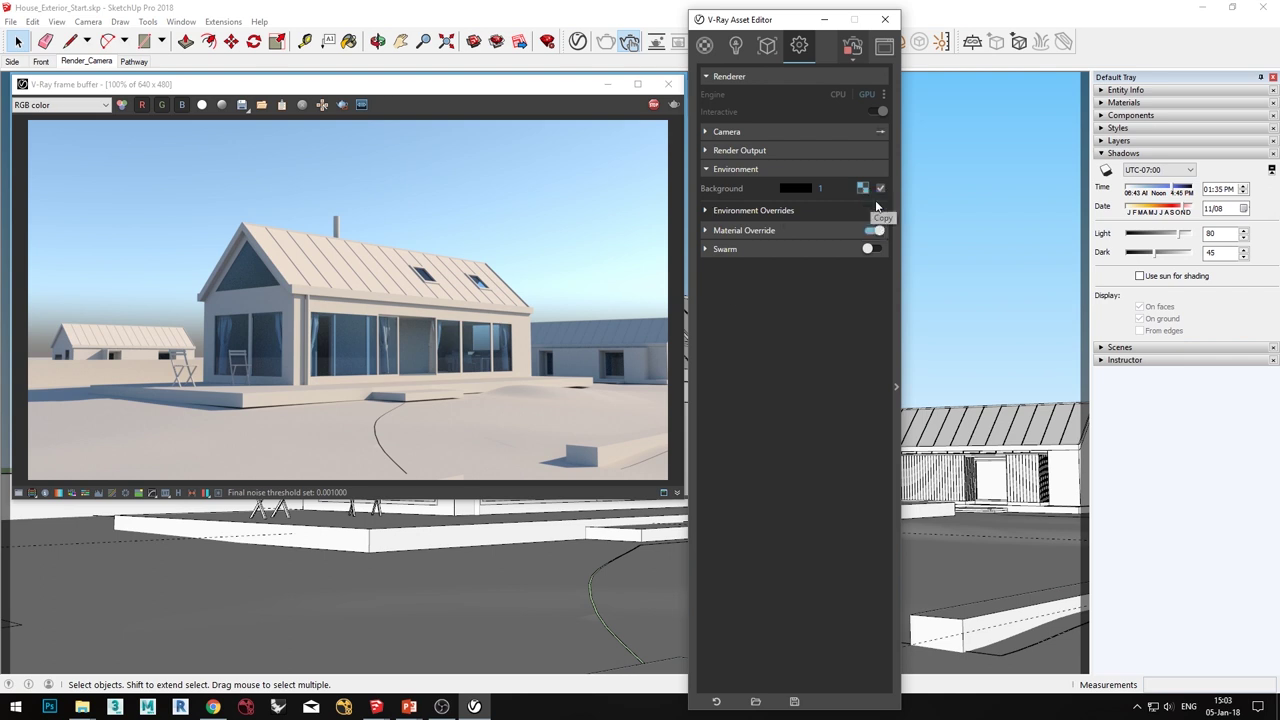
click(705, 210)
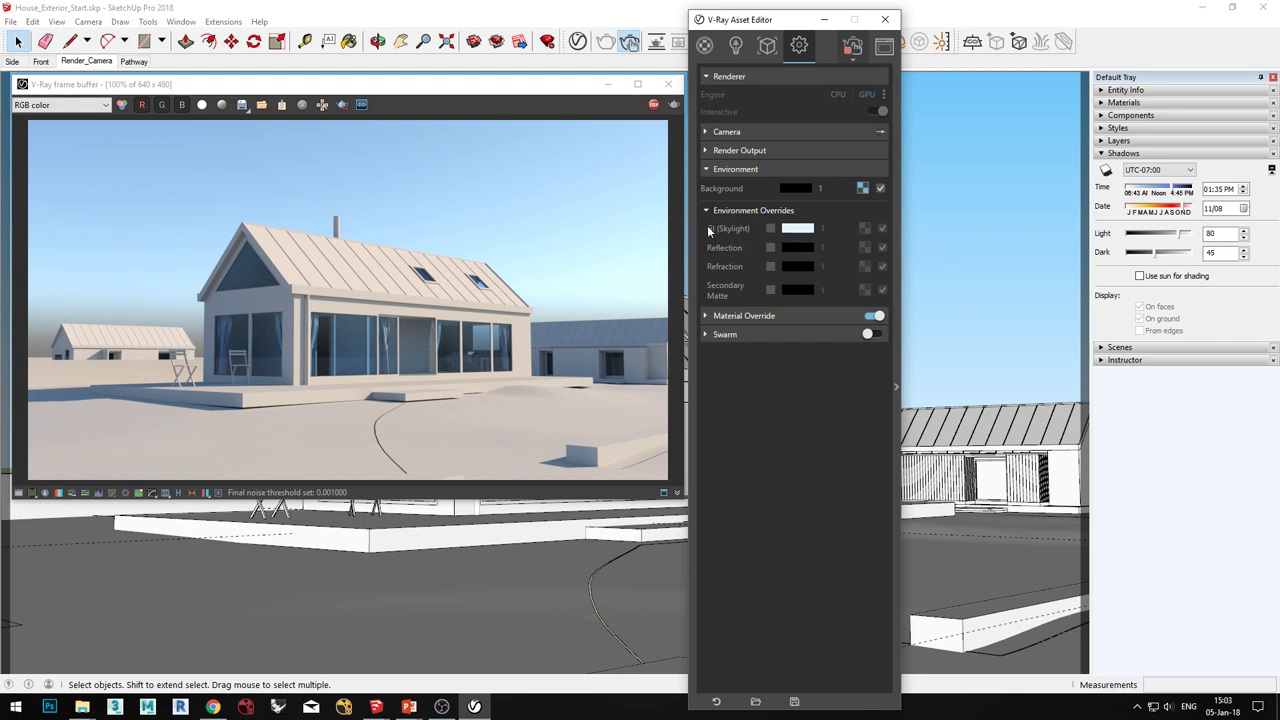
click(770, 228)
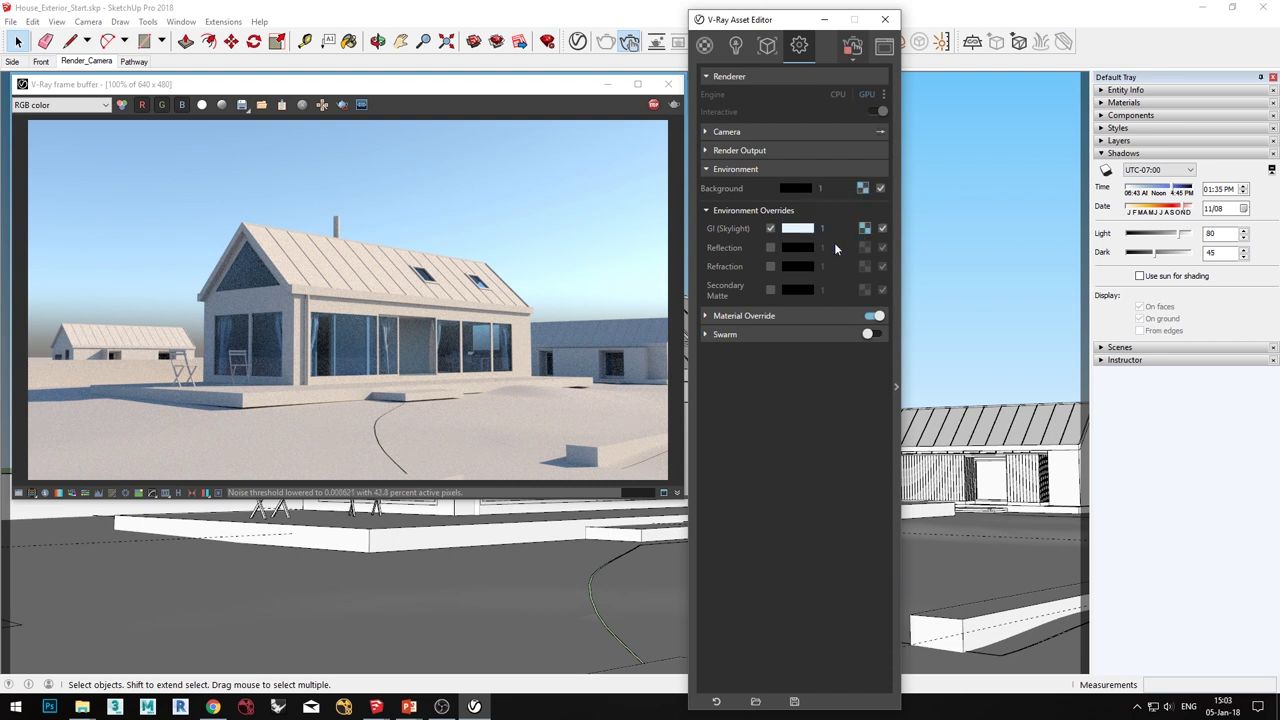
Step: Clear the Environment Background texture and assign a Bitmap texture that loads Environment.hdr
click(862, 188)
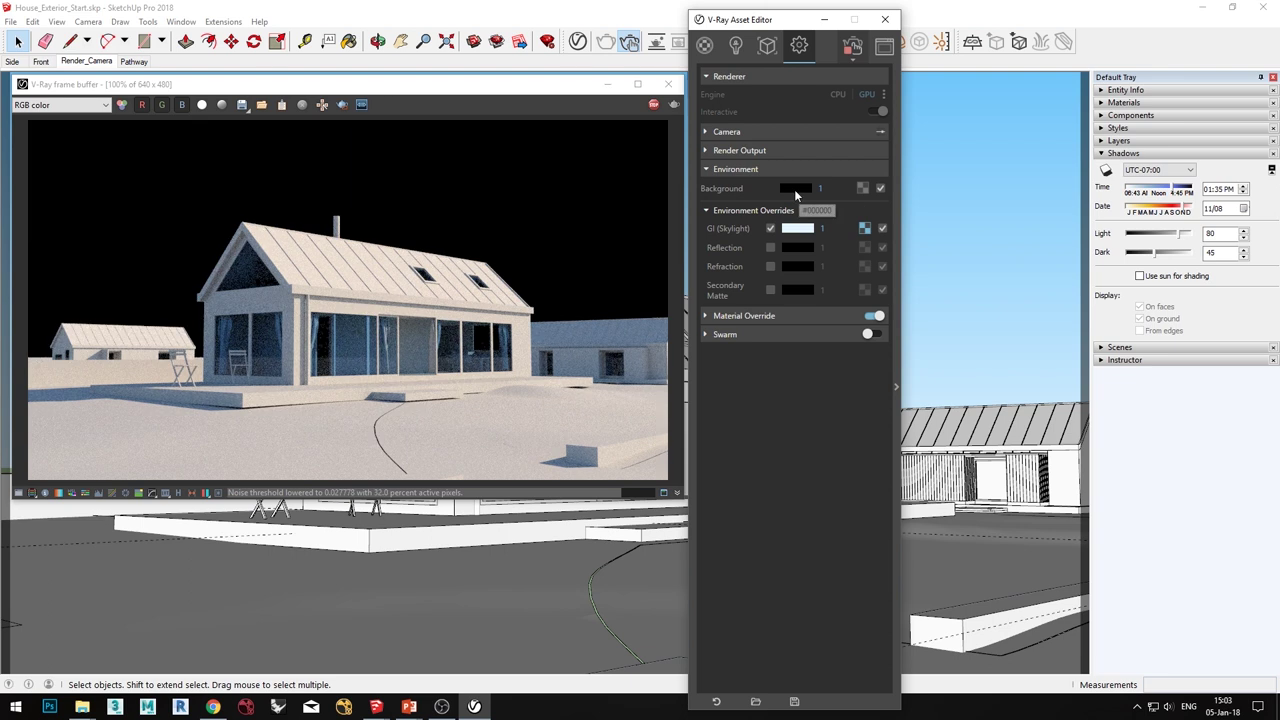
click(863, 189)
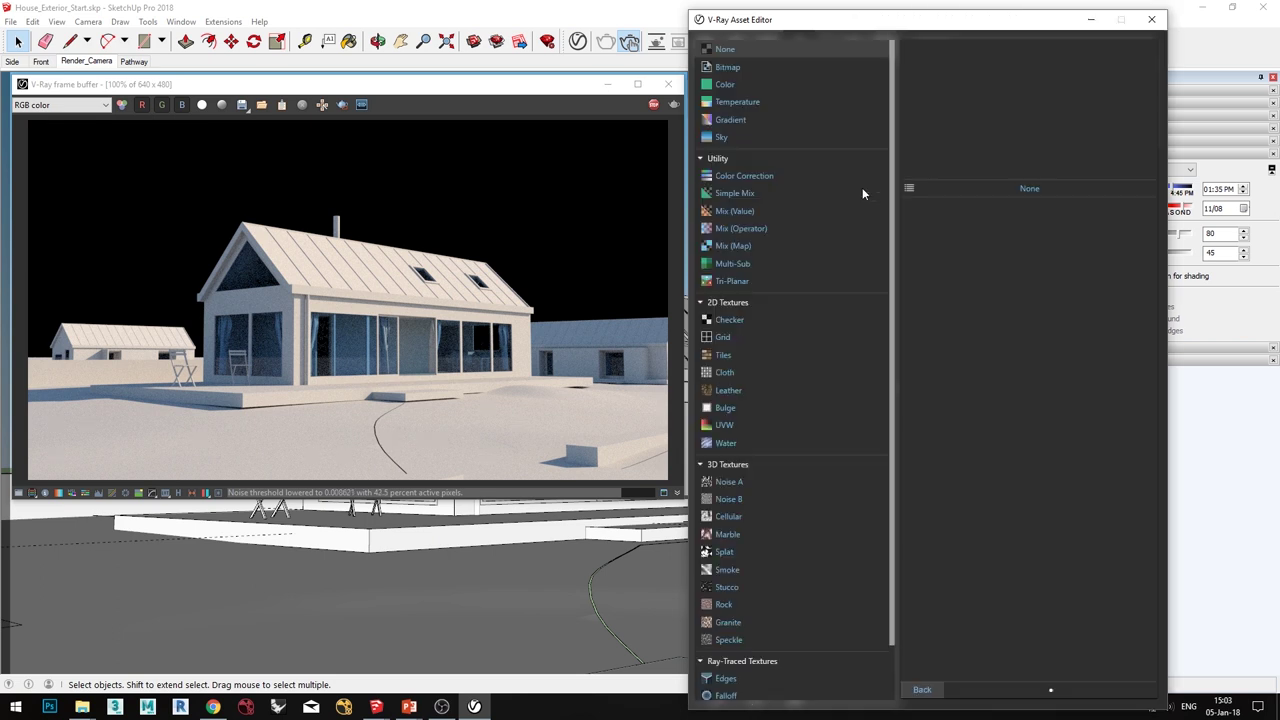
click(727, 67)
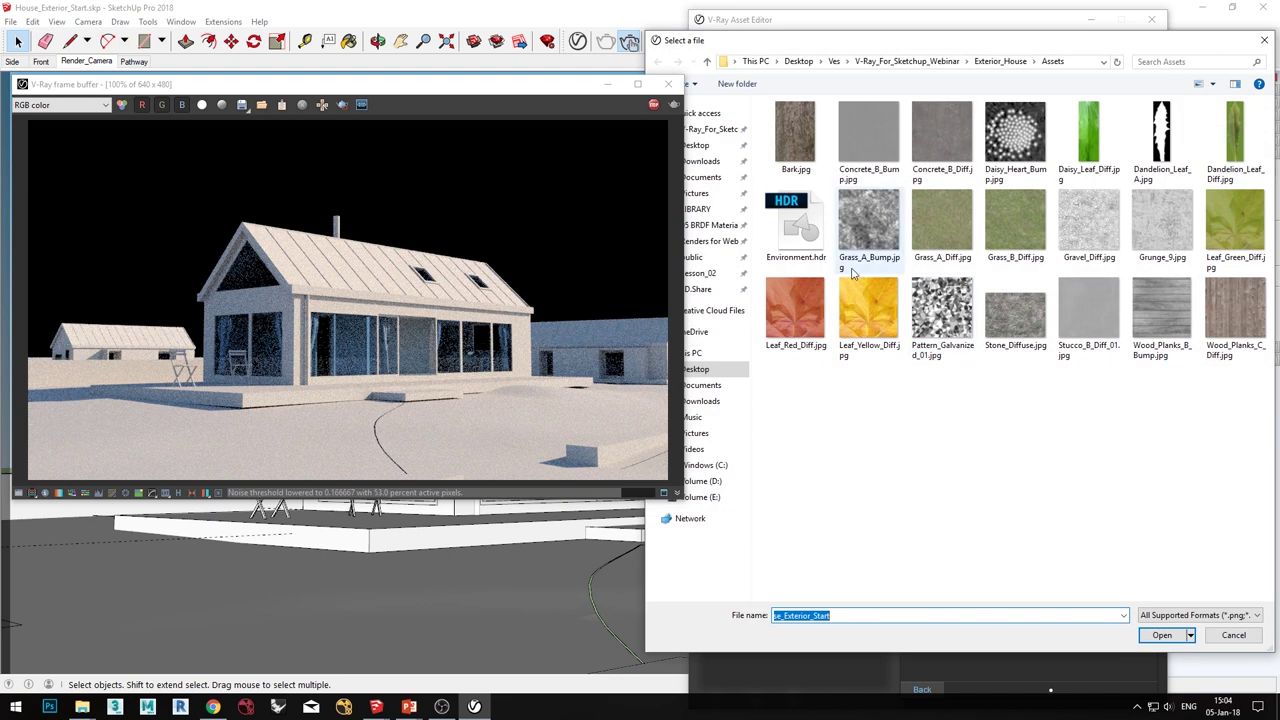
click(799, 240)
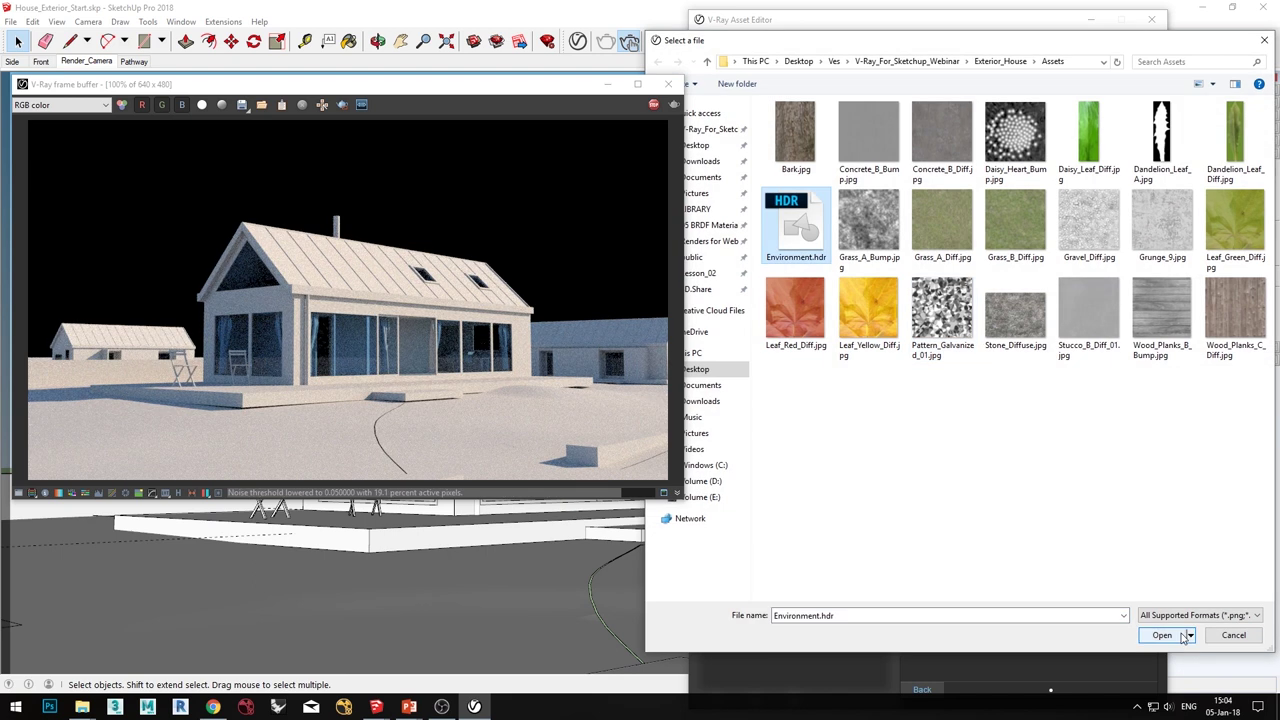
click(1160, 635)
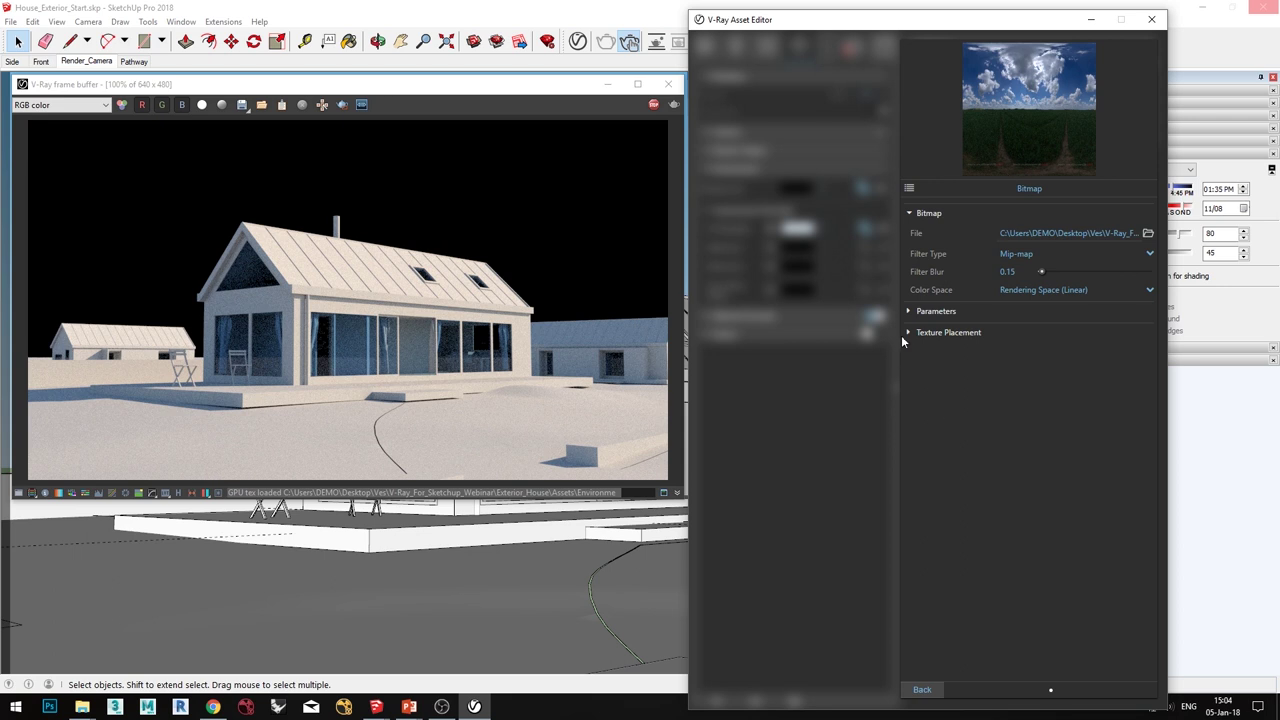
Step: Set the background bitmap's texture placement type to Environment, return to the render settings and expand the advanced settings
click(932, 335)
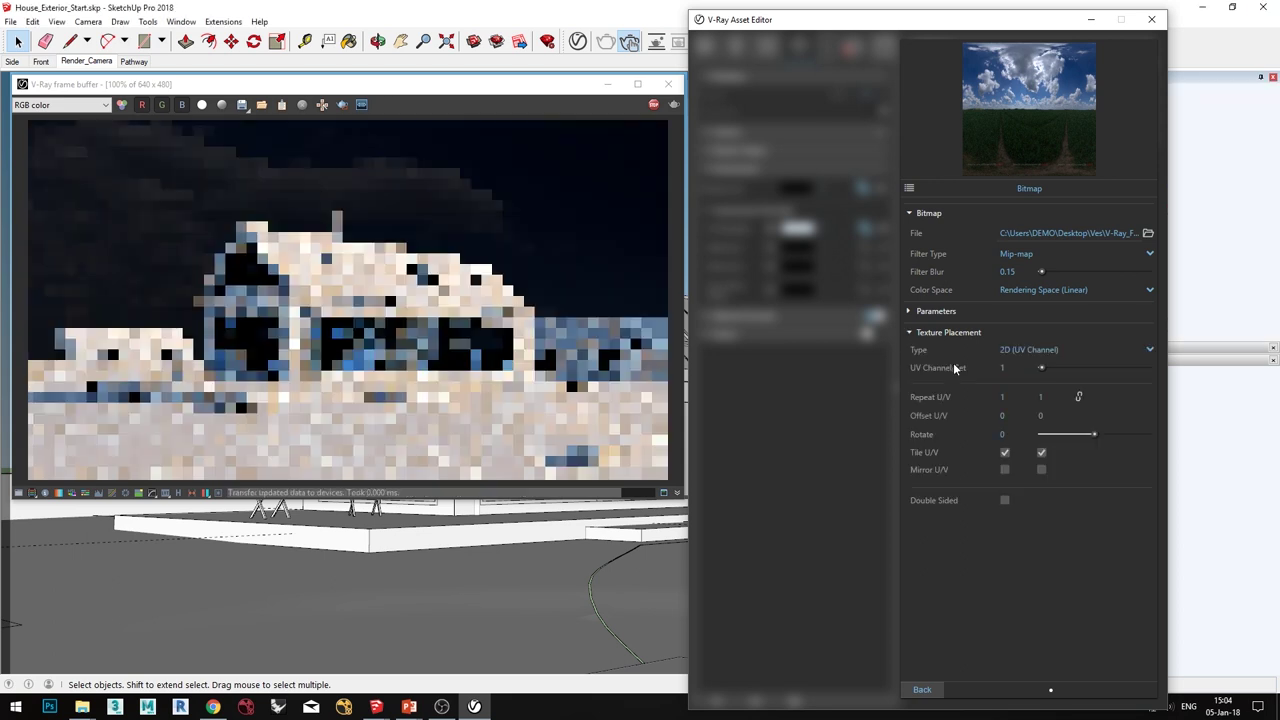
click(1010, 351)
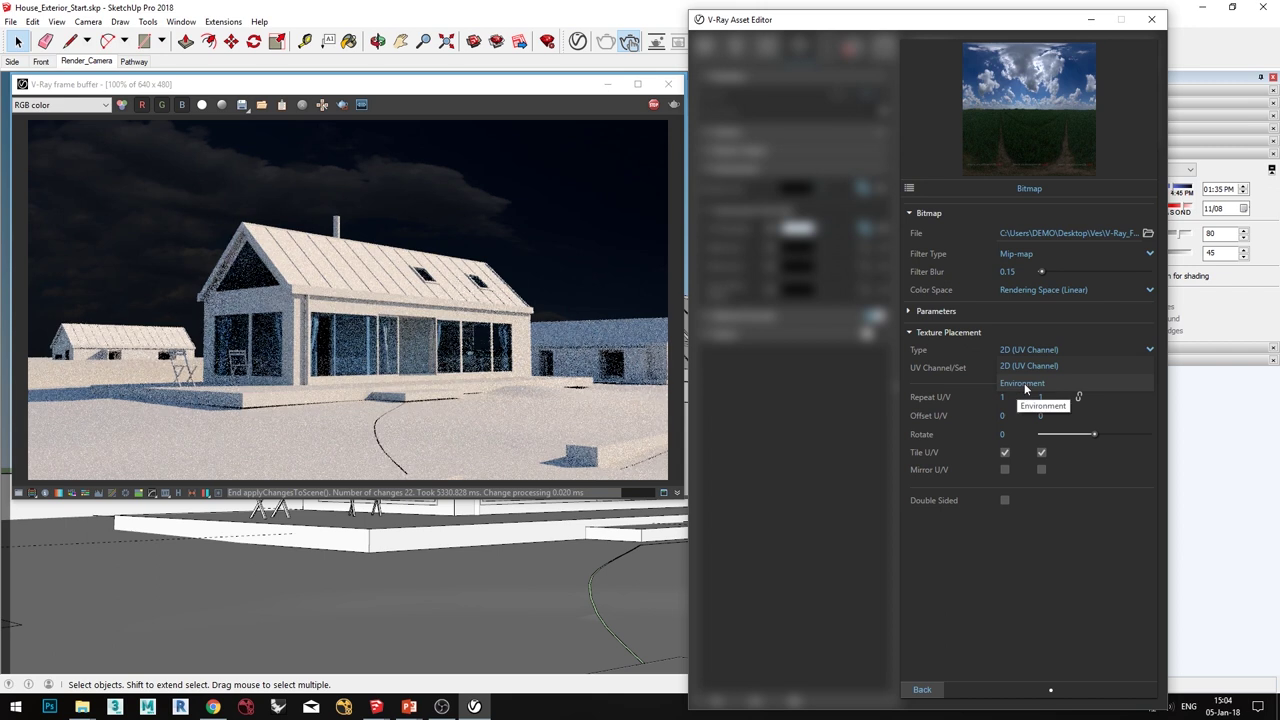
click(1028, 382)
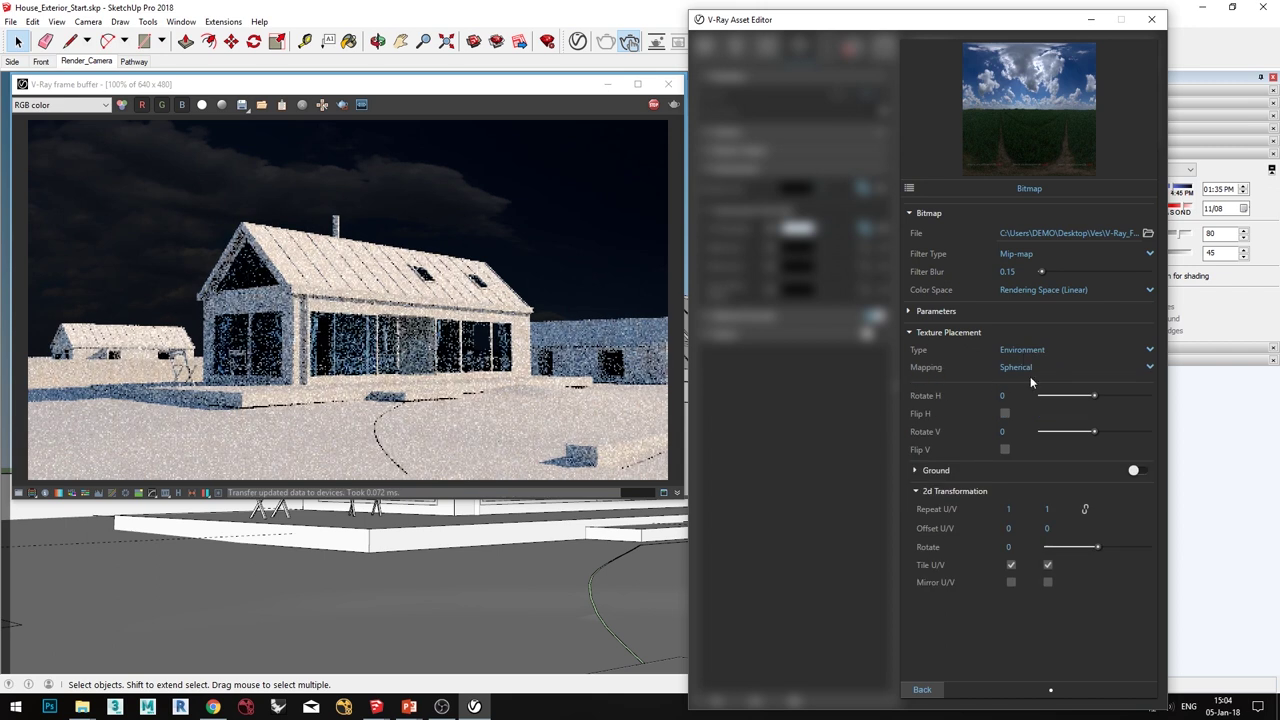
click(922, 689)
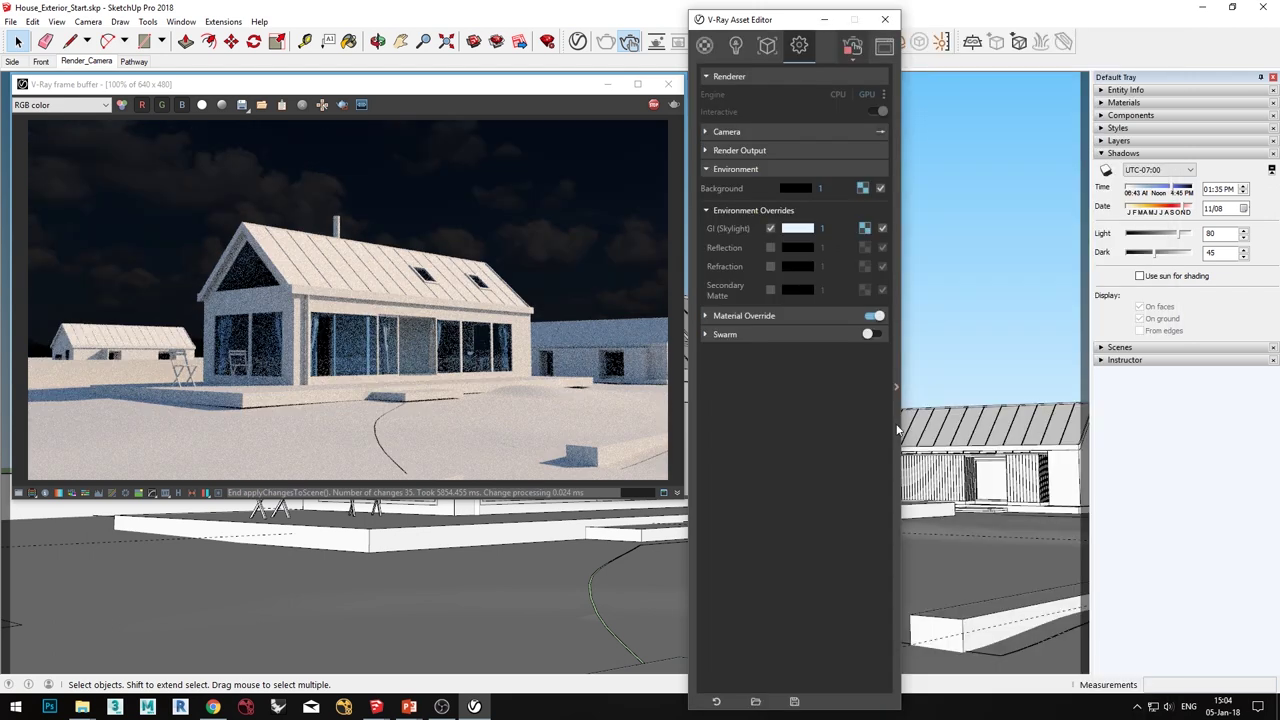
click(896, 386)
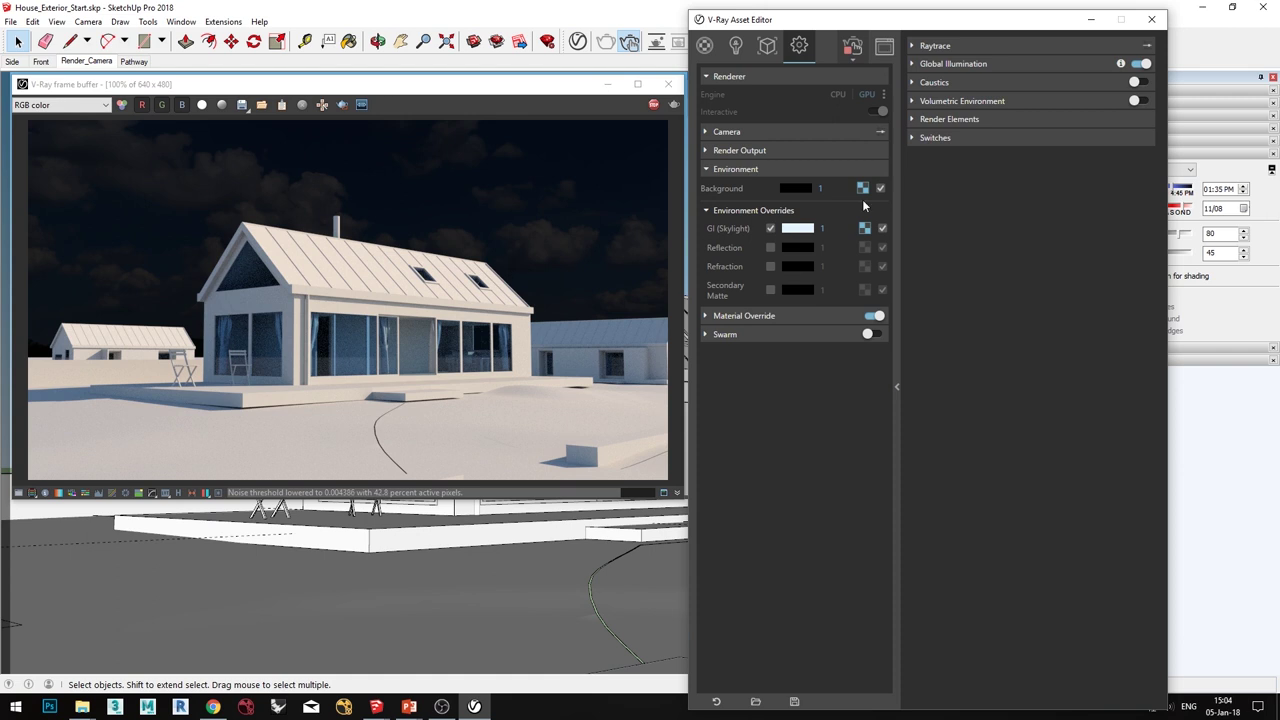
Step: Set the Environment Background intensity to 45 and turn off Material Override
double_click(835, 189)
text(45)
key(Return)
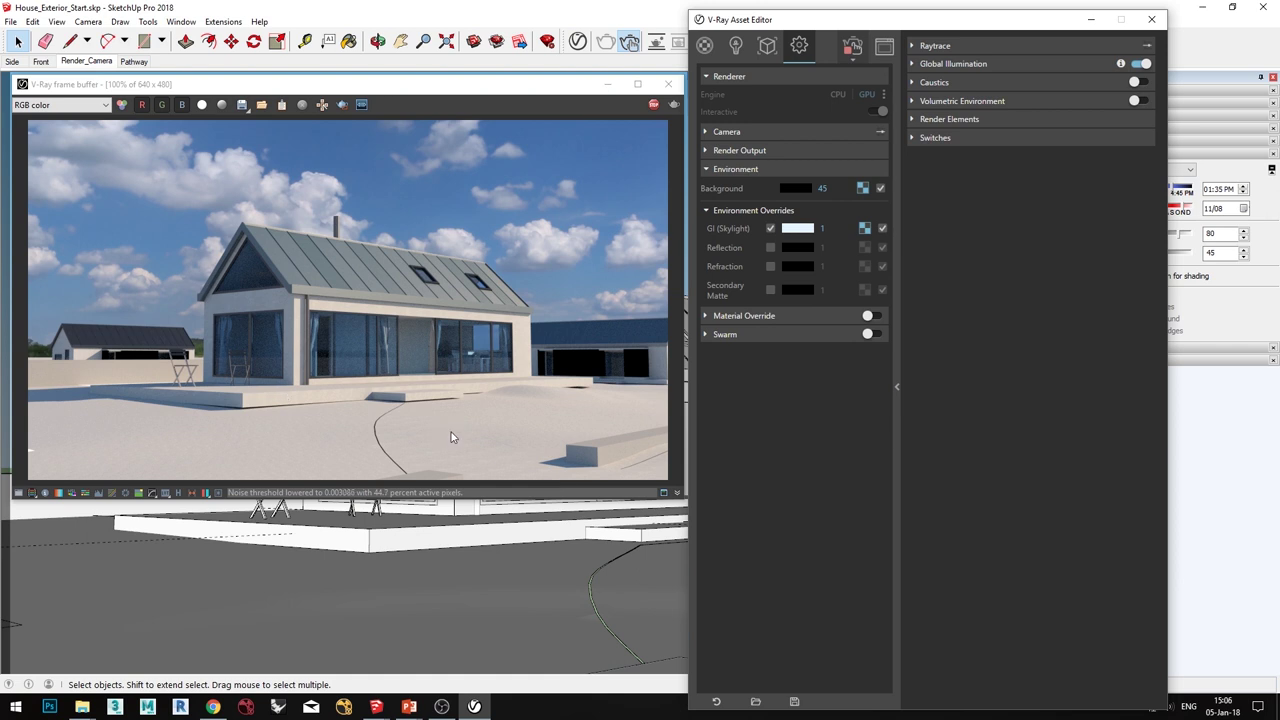
Step: Inspect the neighbouring house's black facade in the render and sample its material from the model for display in the V-Ray material list
scroll(590, 380, up, 1)
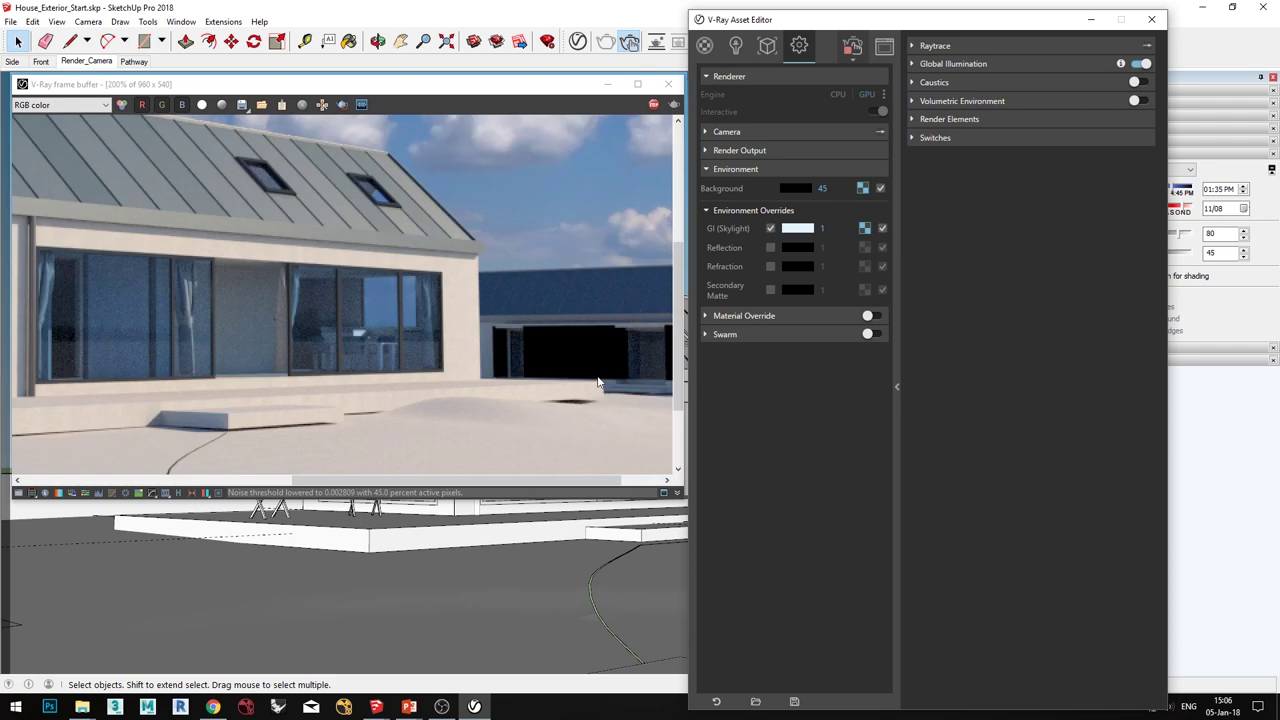
middle_drag(598, 382, 549, 326)
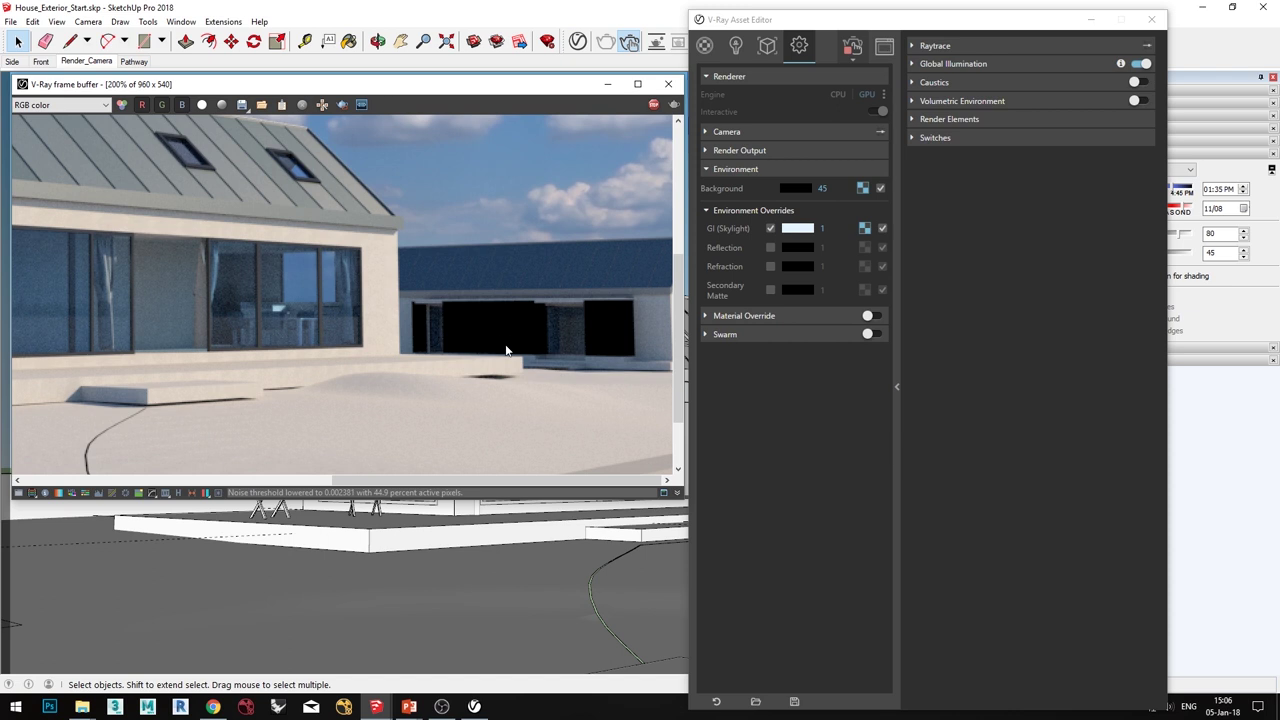
scroll(551, 394, down, 2)
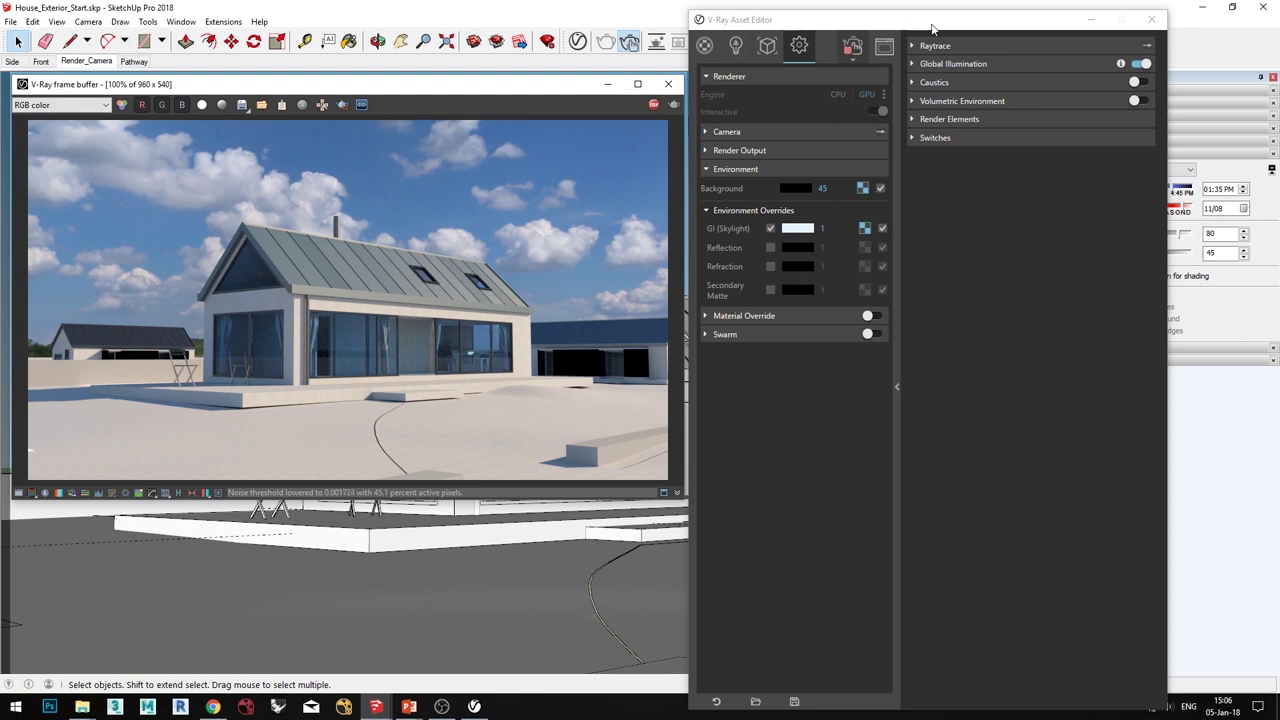
mouse_move(930, 28)
mouse_down()
mouse_move(580, 55)
mouse_move(302, 33)
mouse_up()
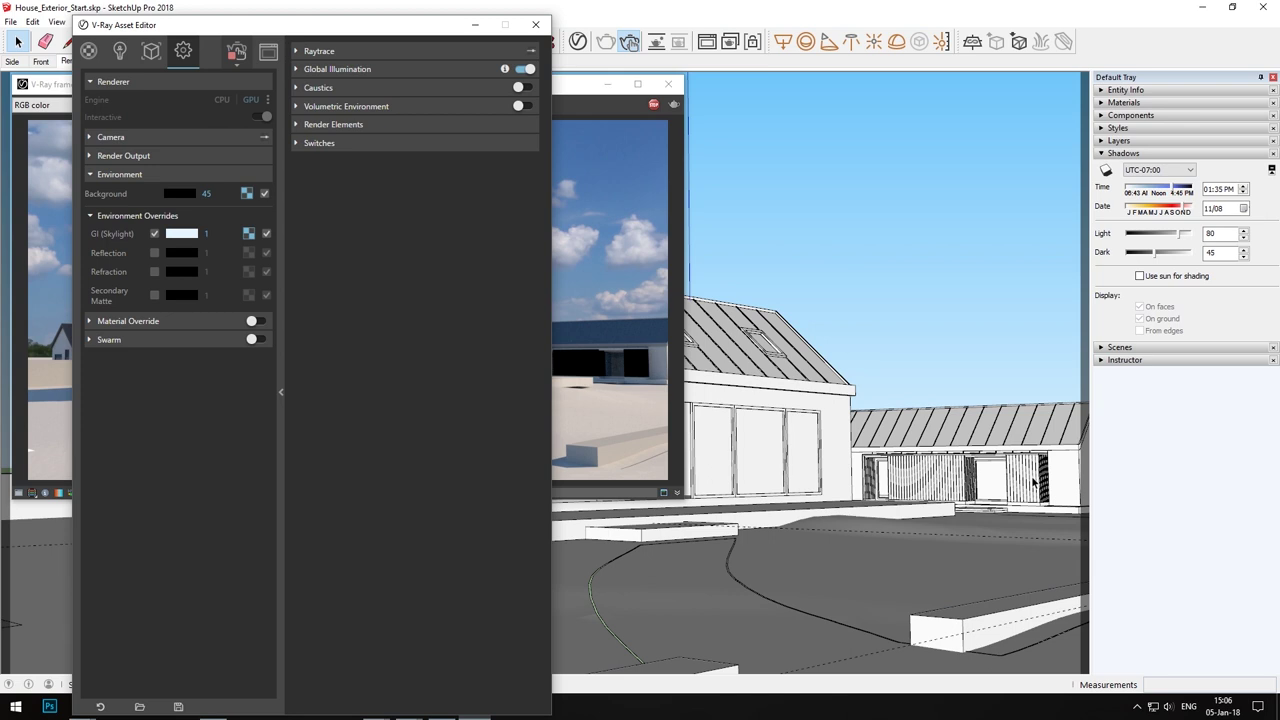
drag(395, 26, 382, 21)
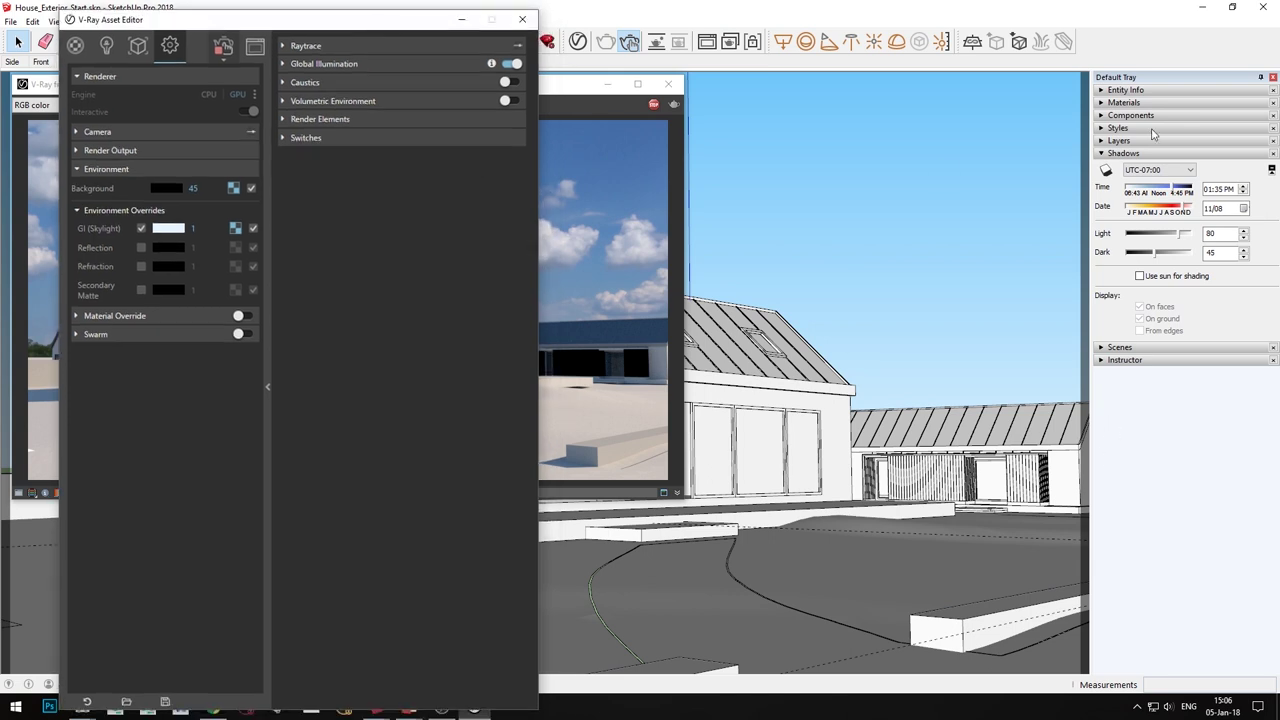
click(1124, 102)
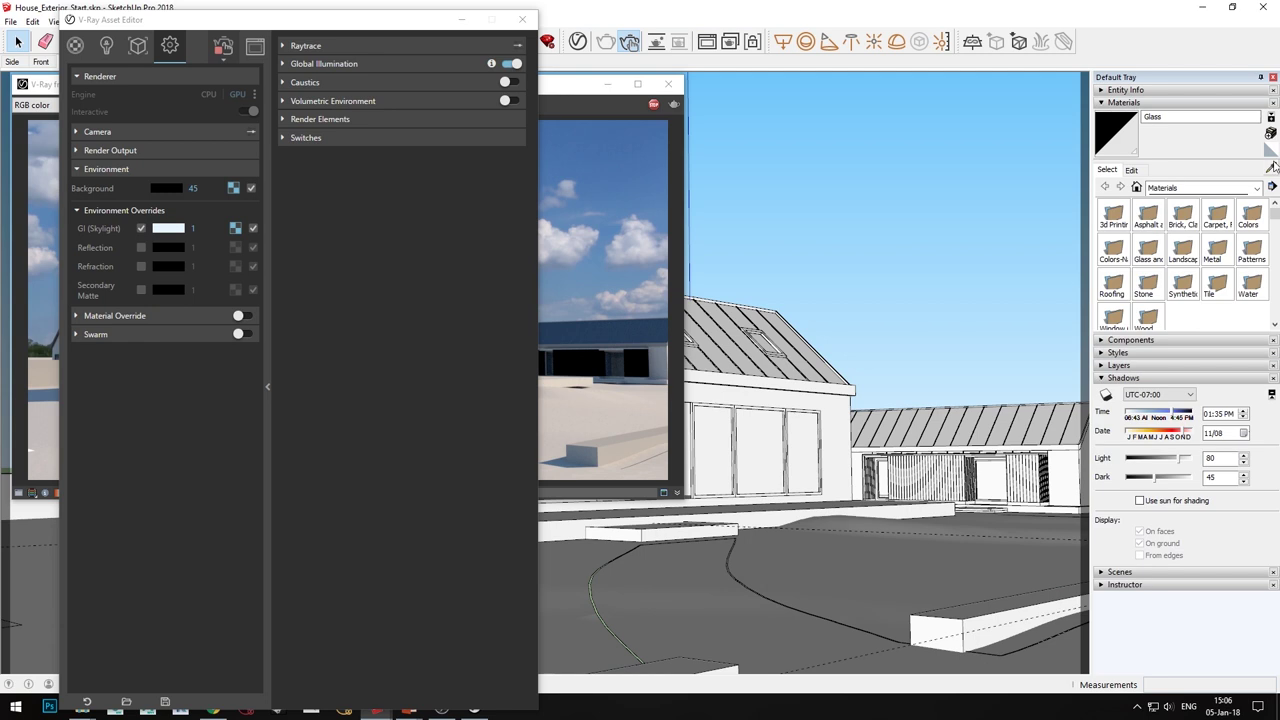
click(76, 45)
drag(161, 22, 170, 22)
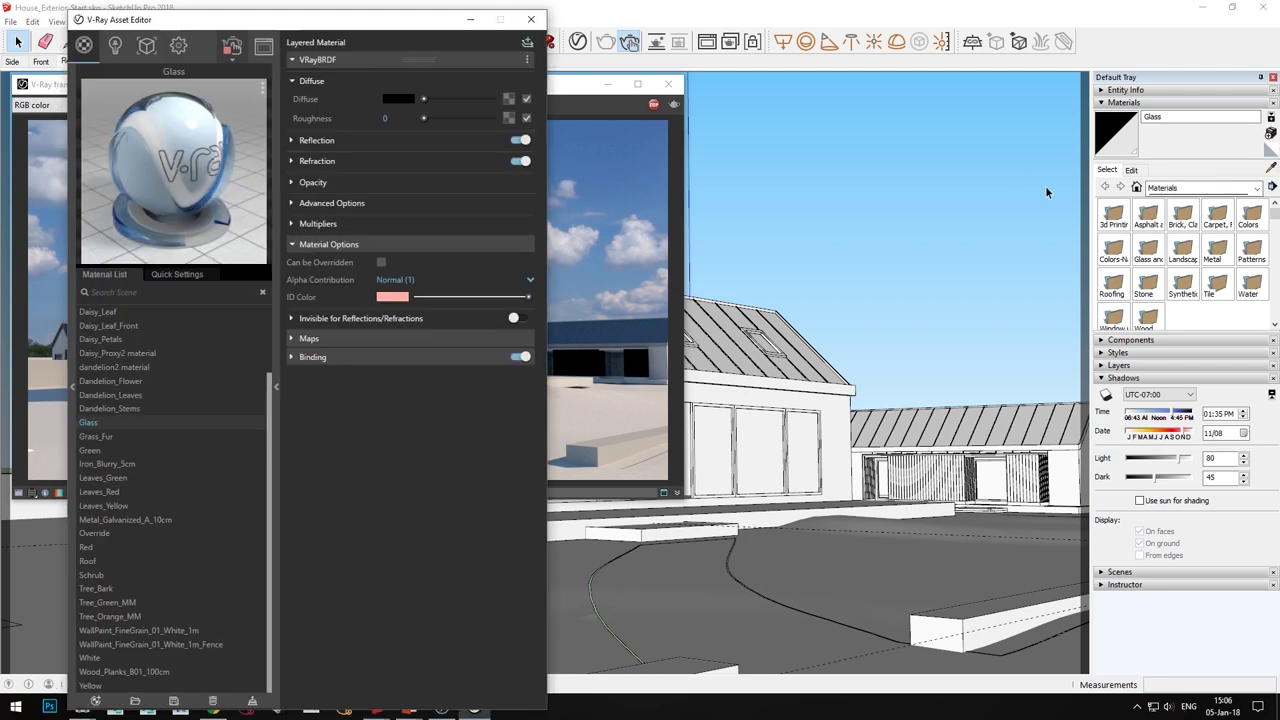
click(1270, 168)
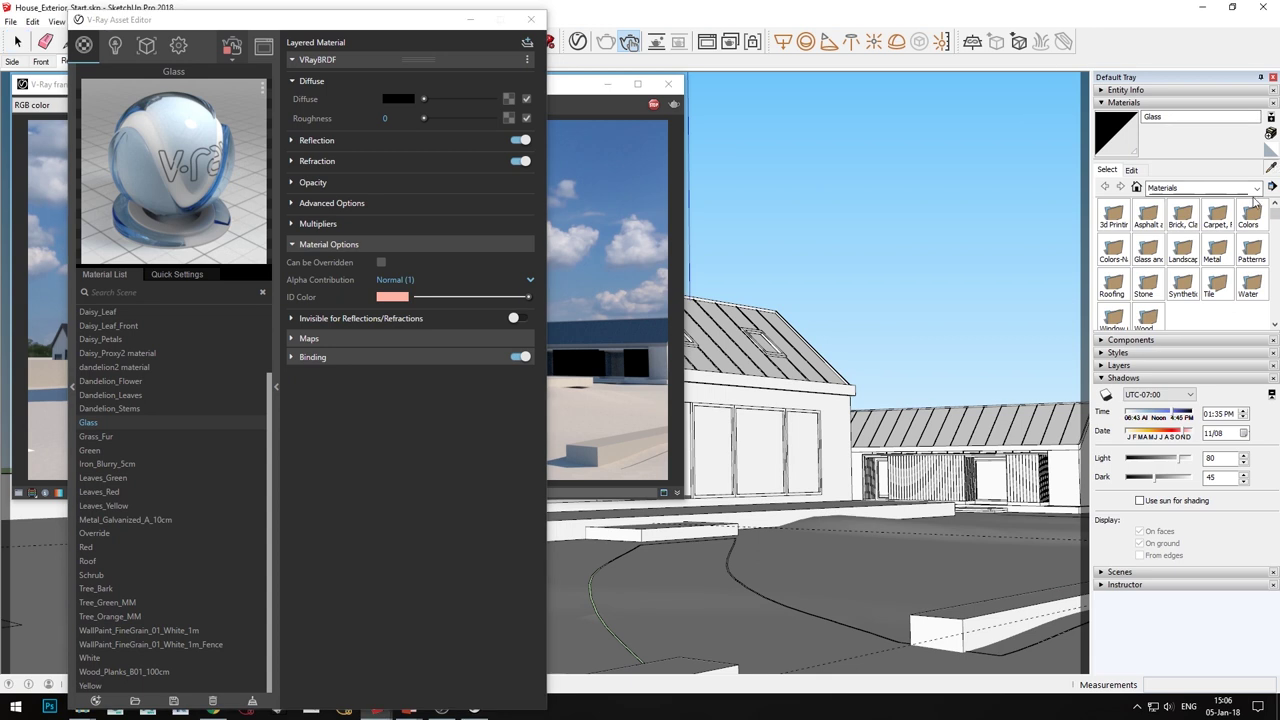
click(975, 480)
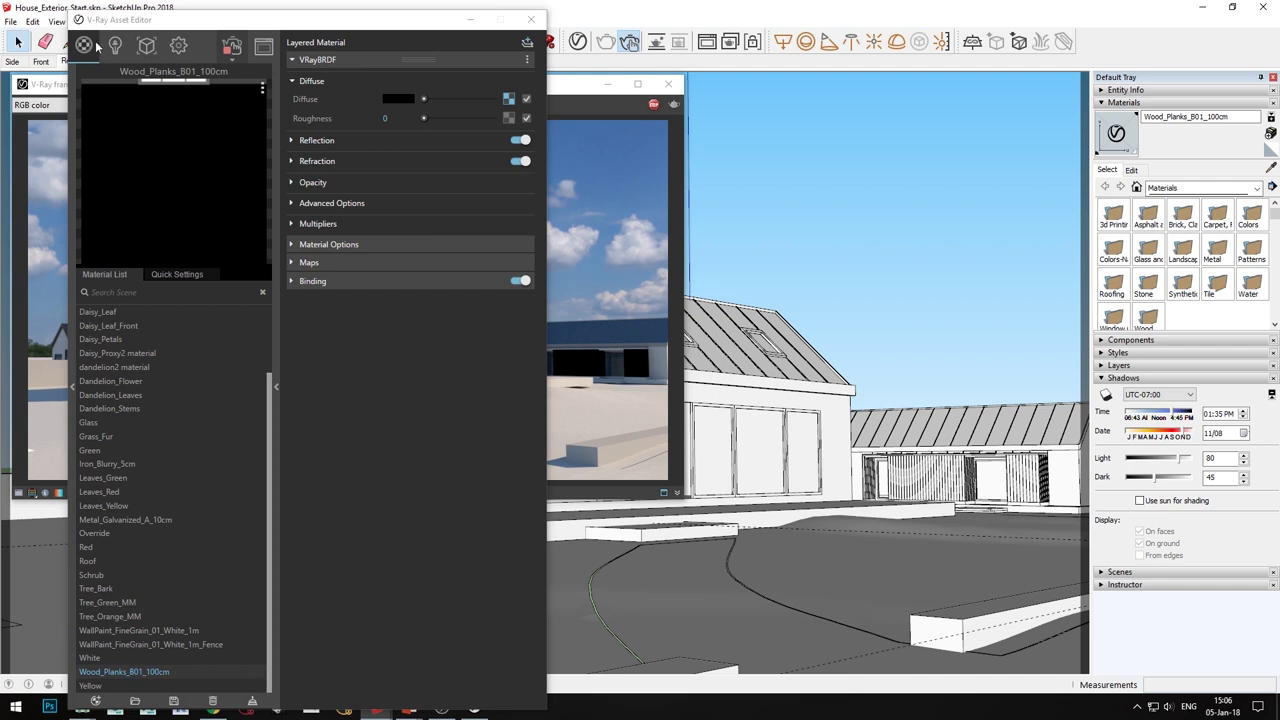
Step: Examine the bitmap file path in the Diffuse texture of Wood_Planks_B01_100cm and return to the material settings
drag(190, 24, 734, 15)
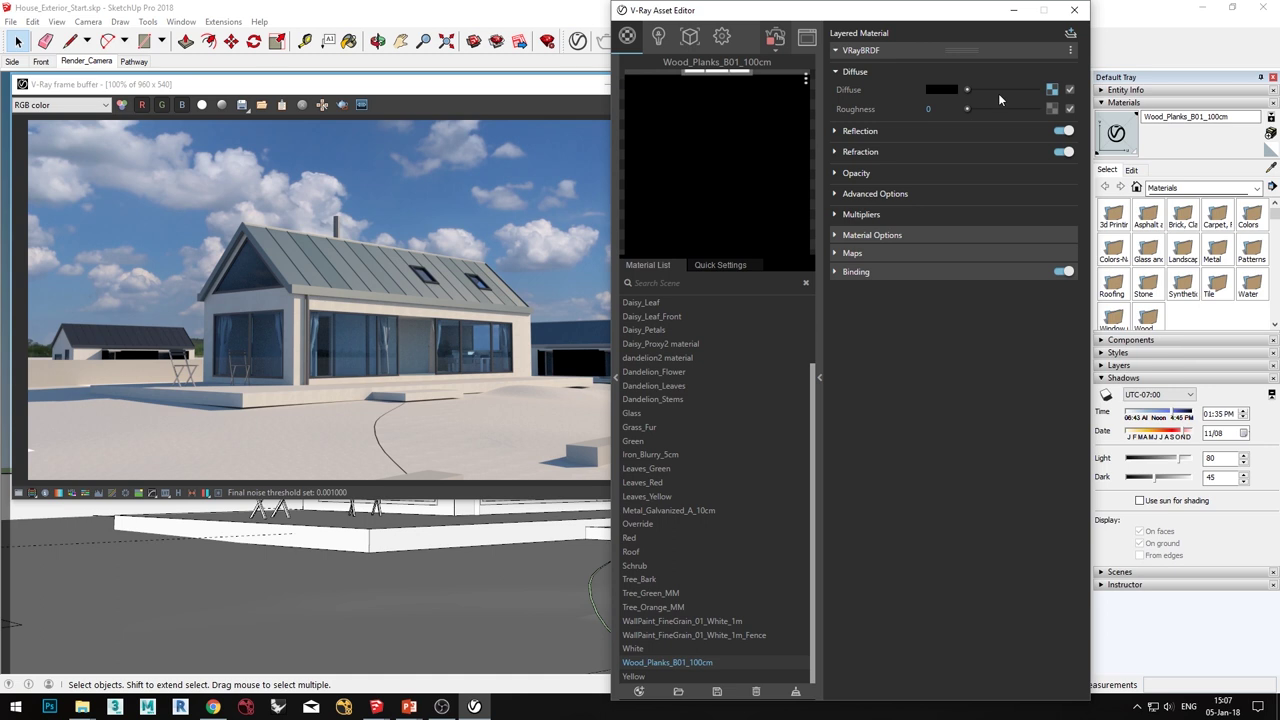
click(1051, 90)
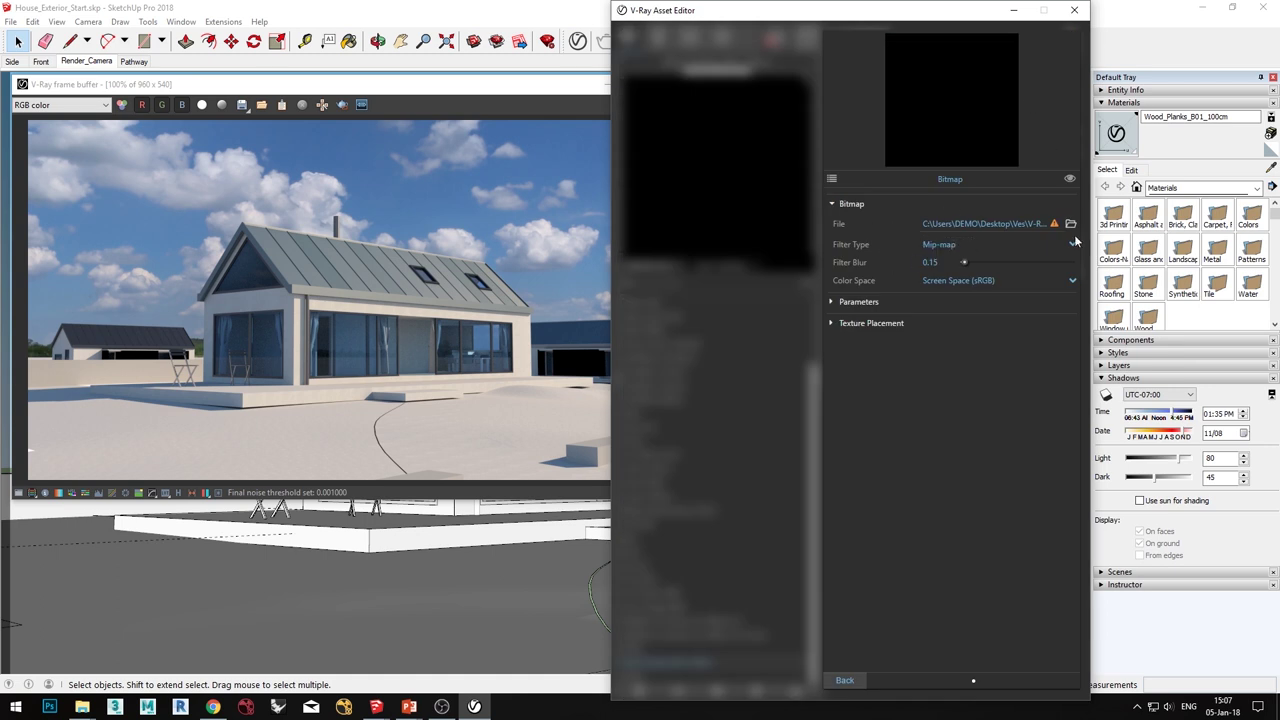
mouse_move(1057, 225)
click(846, 680)
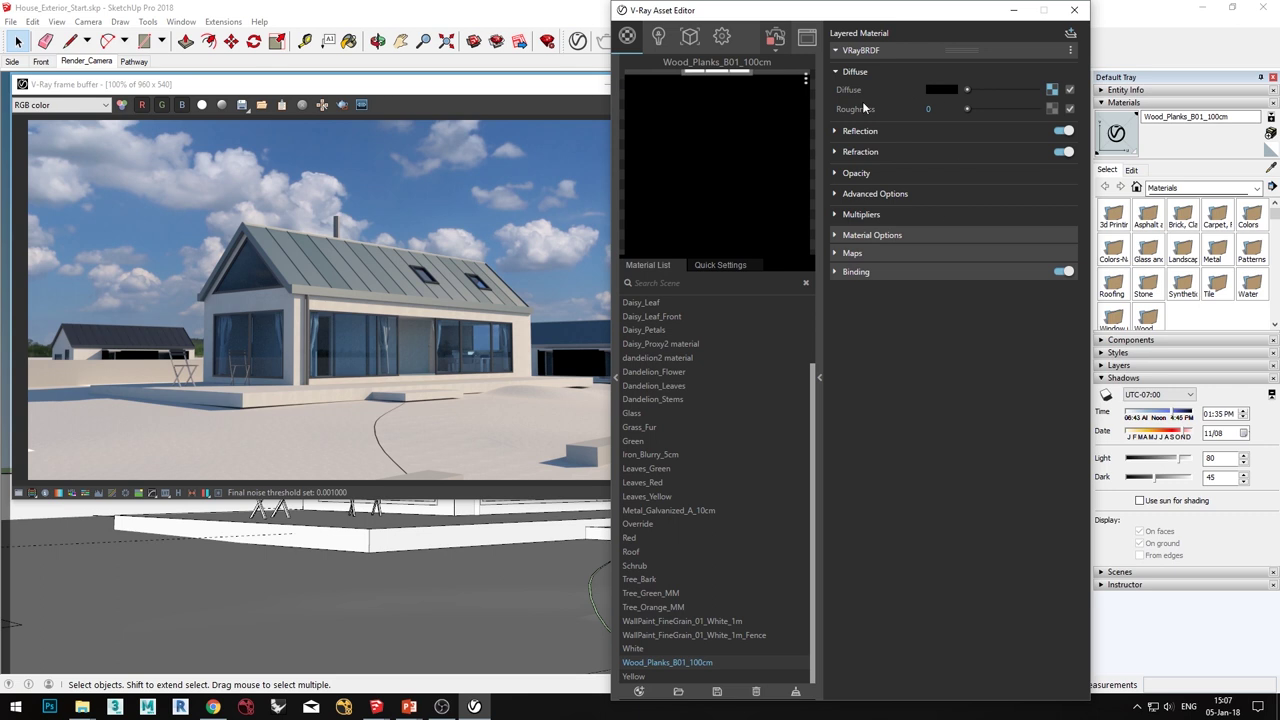
drag(830, 12, 840, 17)
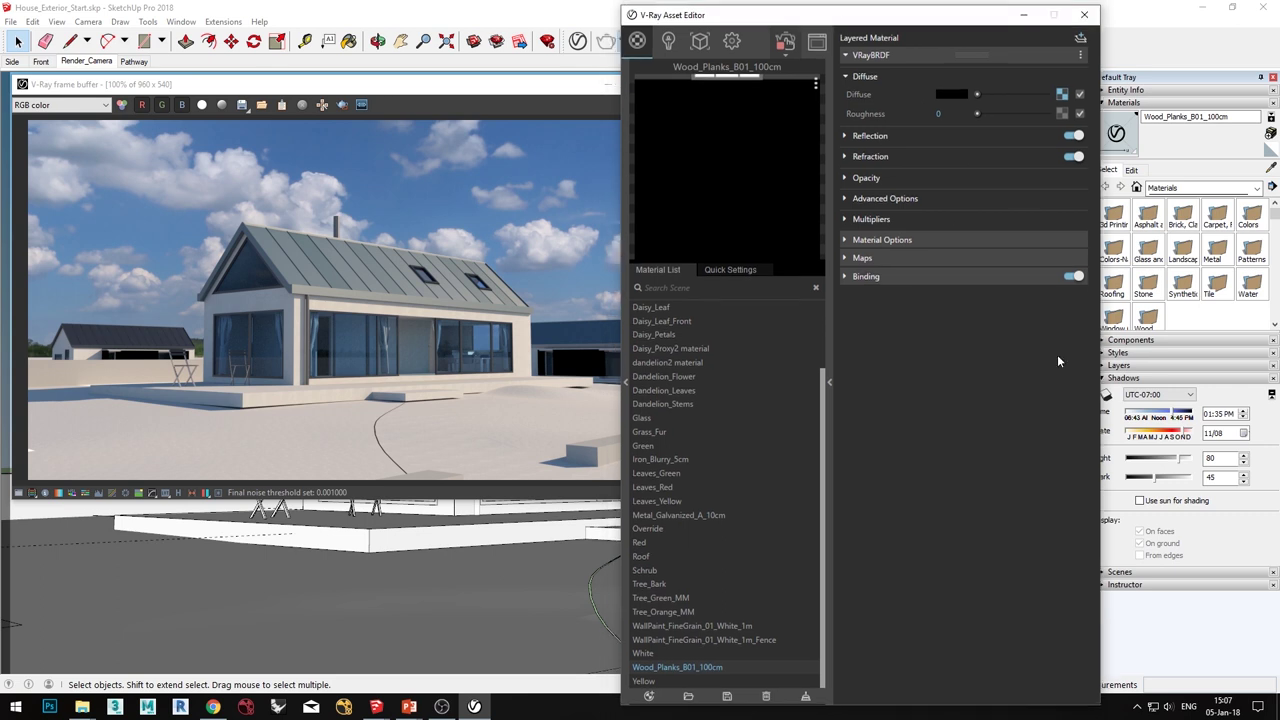
click(1061, 94)
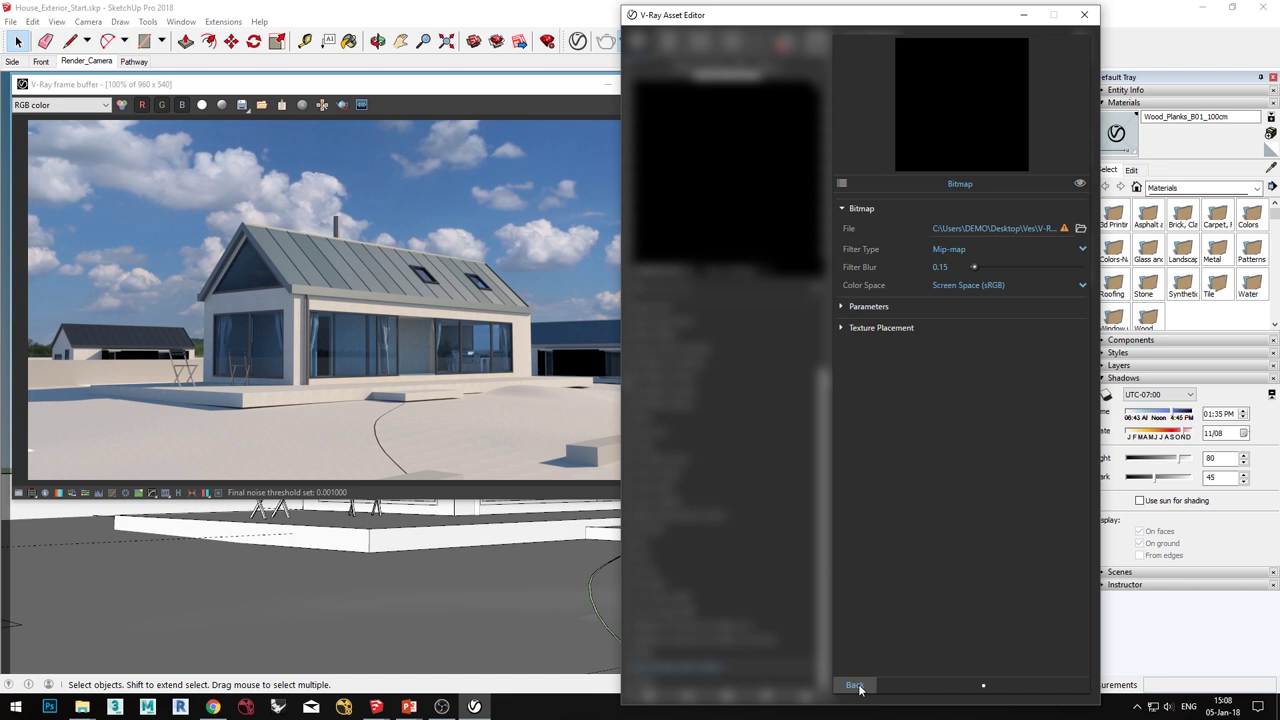
click(855, 686)
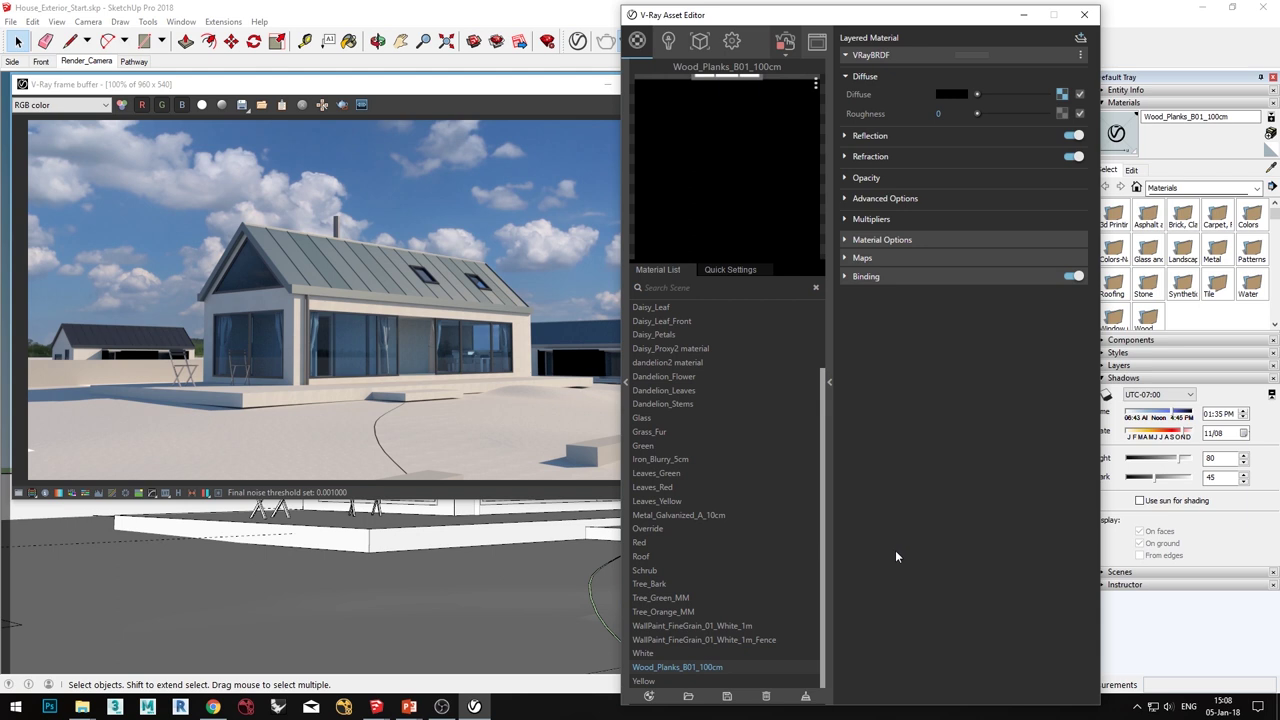
drag(833, 22, 847, 22)
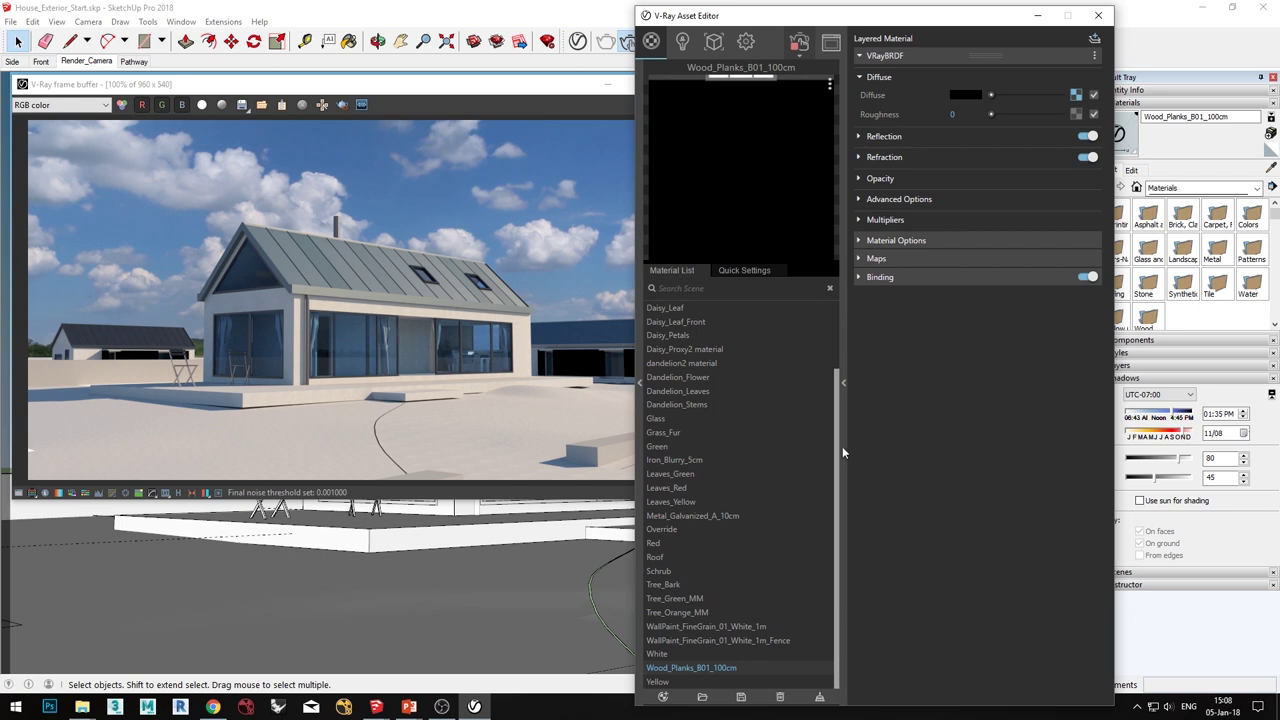
Step: Open the V-Ray File Path Editor and review its grouping options, keeping the assets grouped by State
click(228, 23)
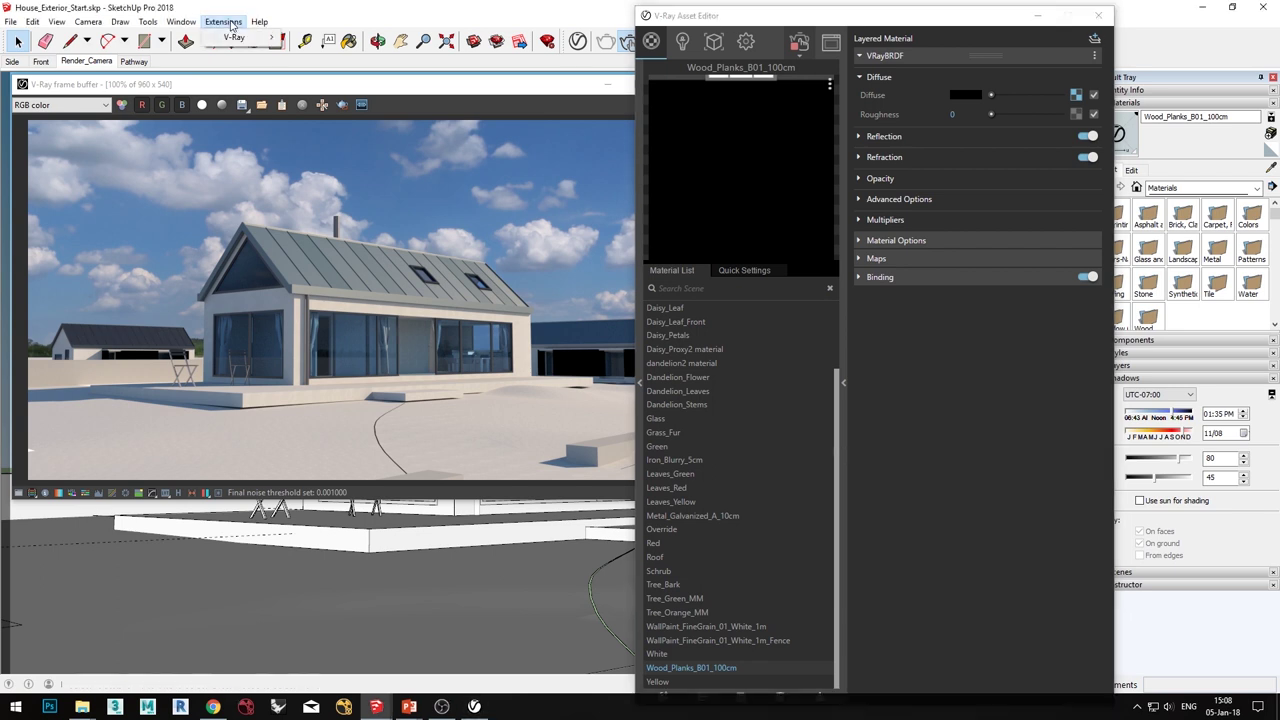
mouse_move(241, 40)
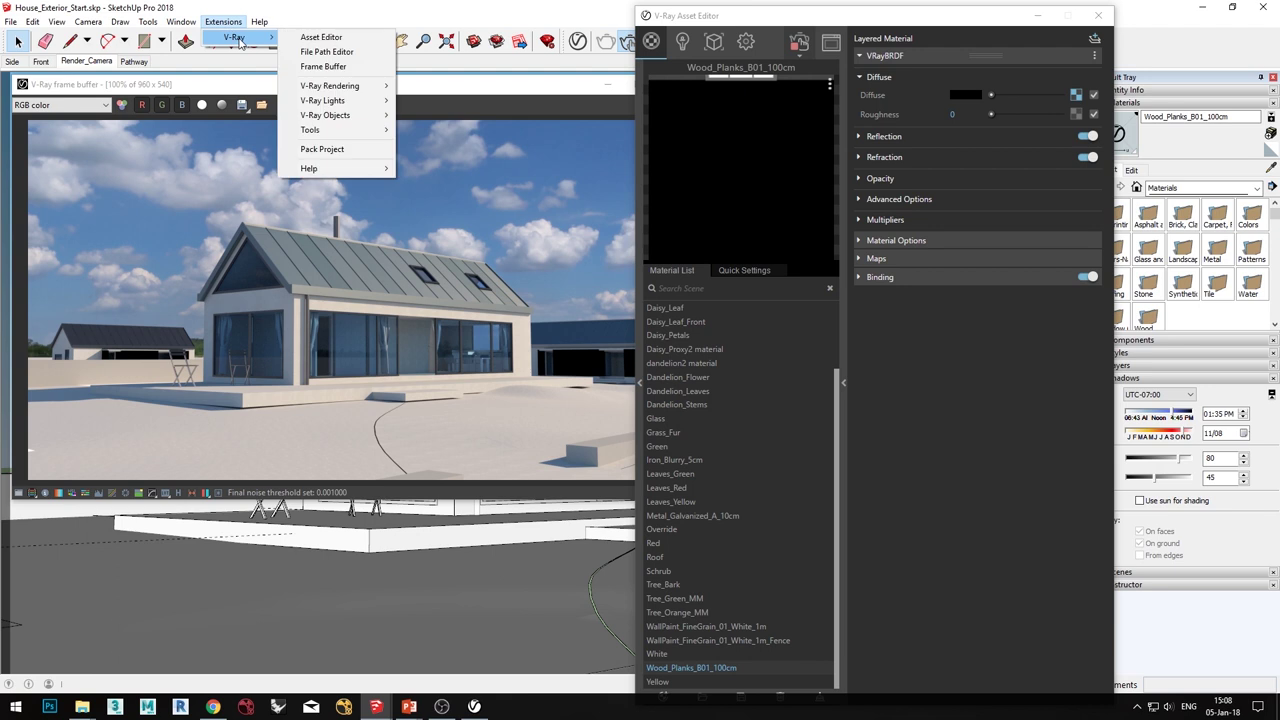
click(344, 56)
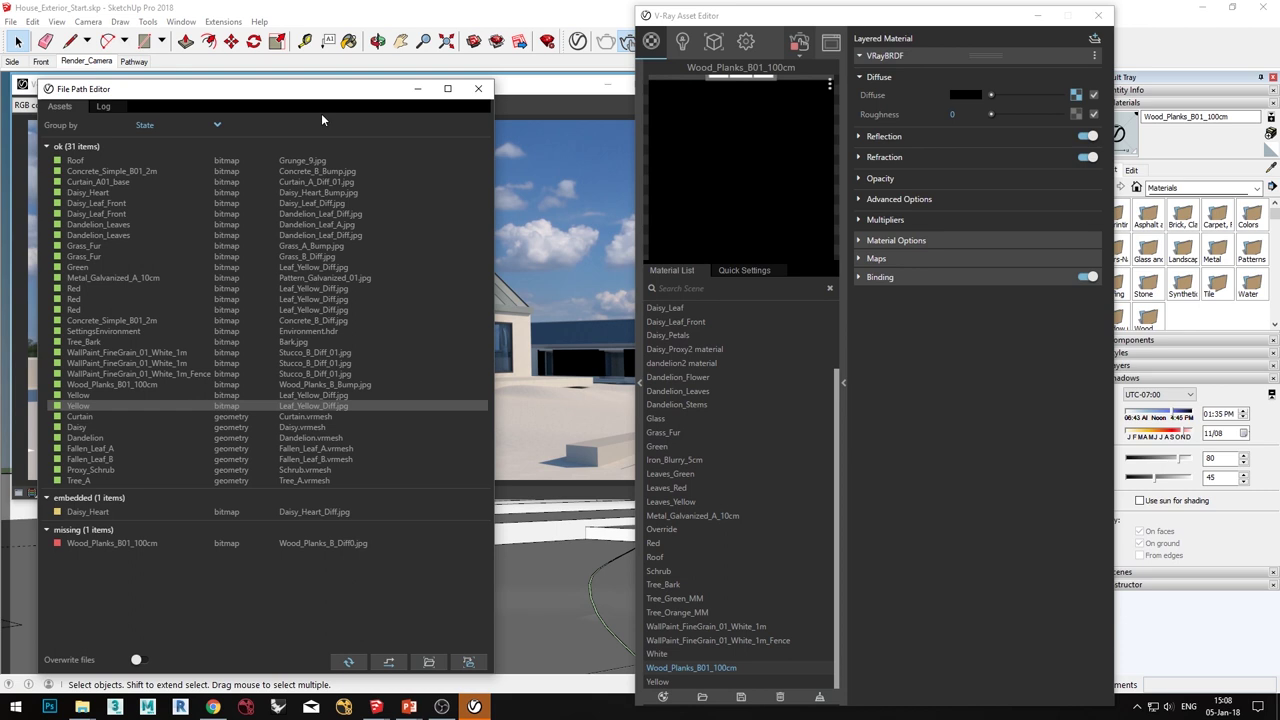
drag(271, 92, 288, 60)
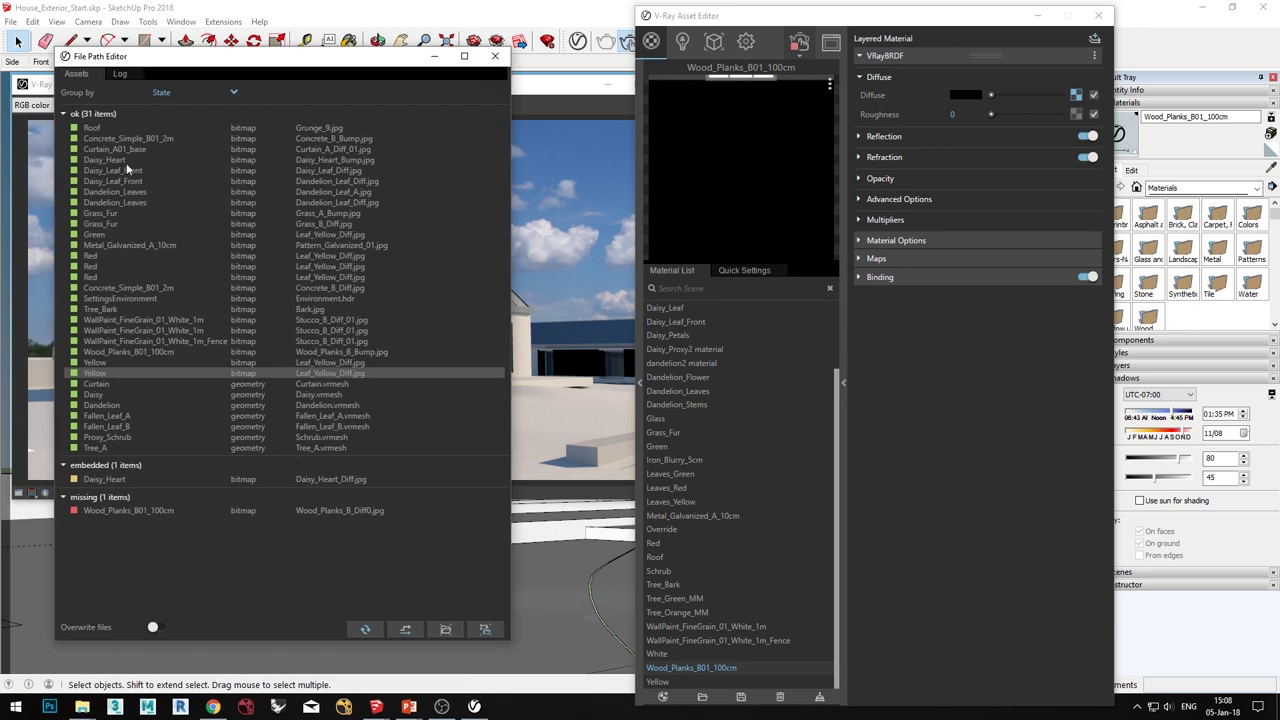
drag(194, 62, 180, 51)
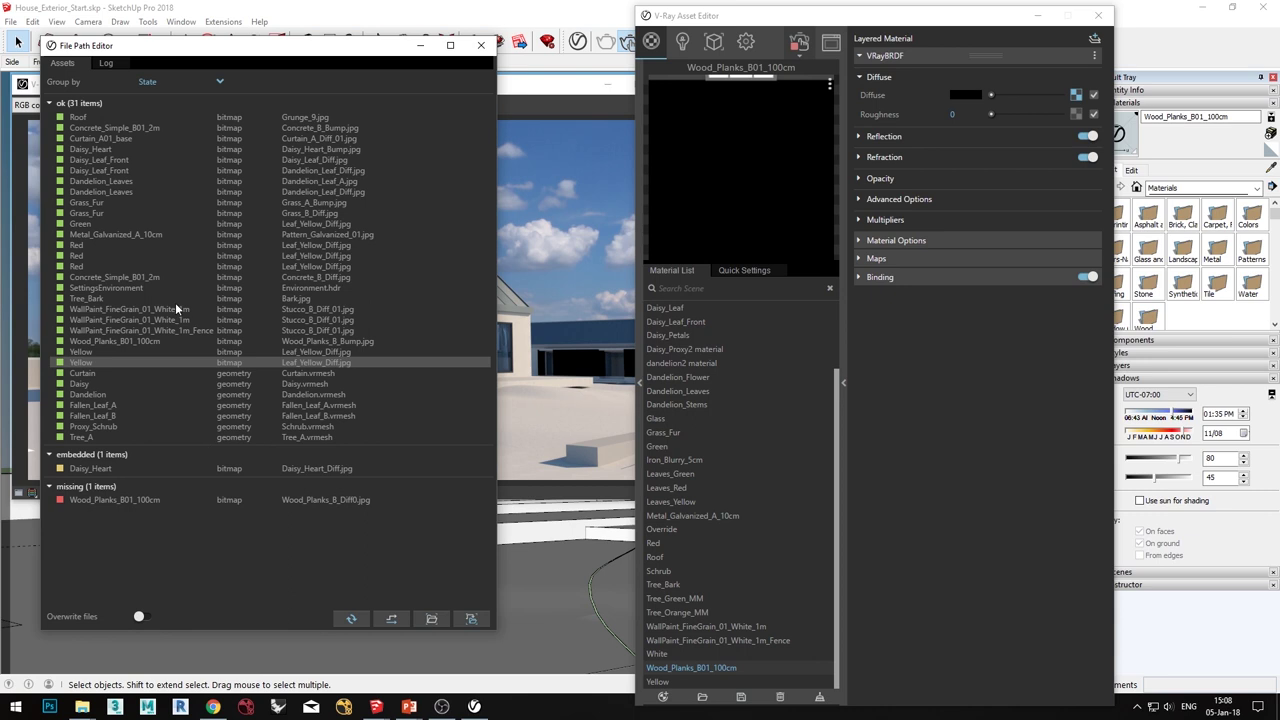
click(173, 83)
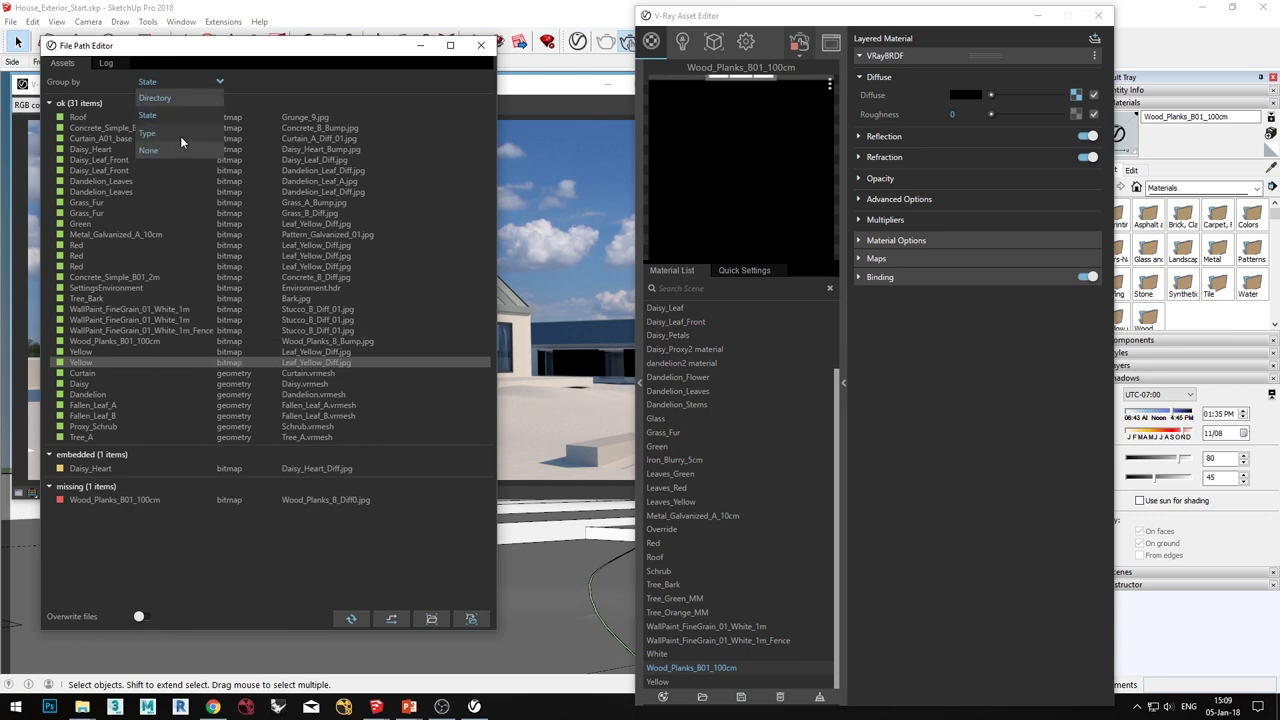
click(243, 557)
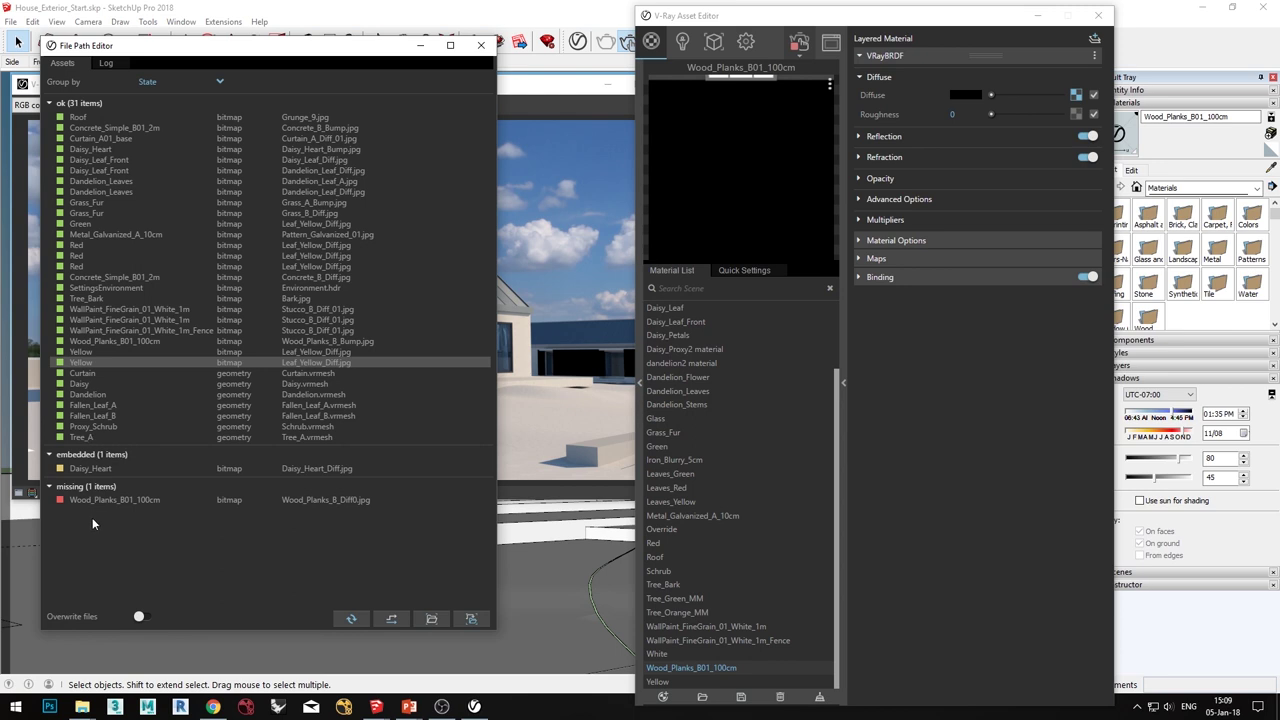
Step: Archive and repath the embedded Daisy_Heart bitmap, saving it as Daisy_Heart_Diff.jpg in the Assets folder
click(92, 470)
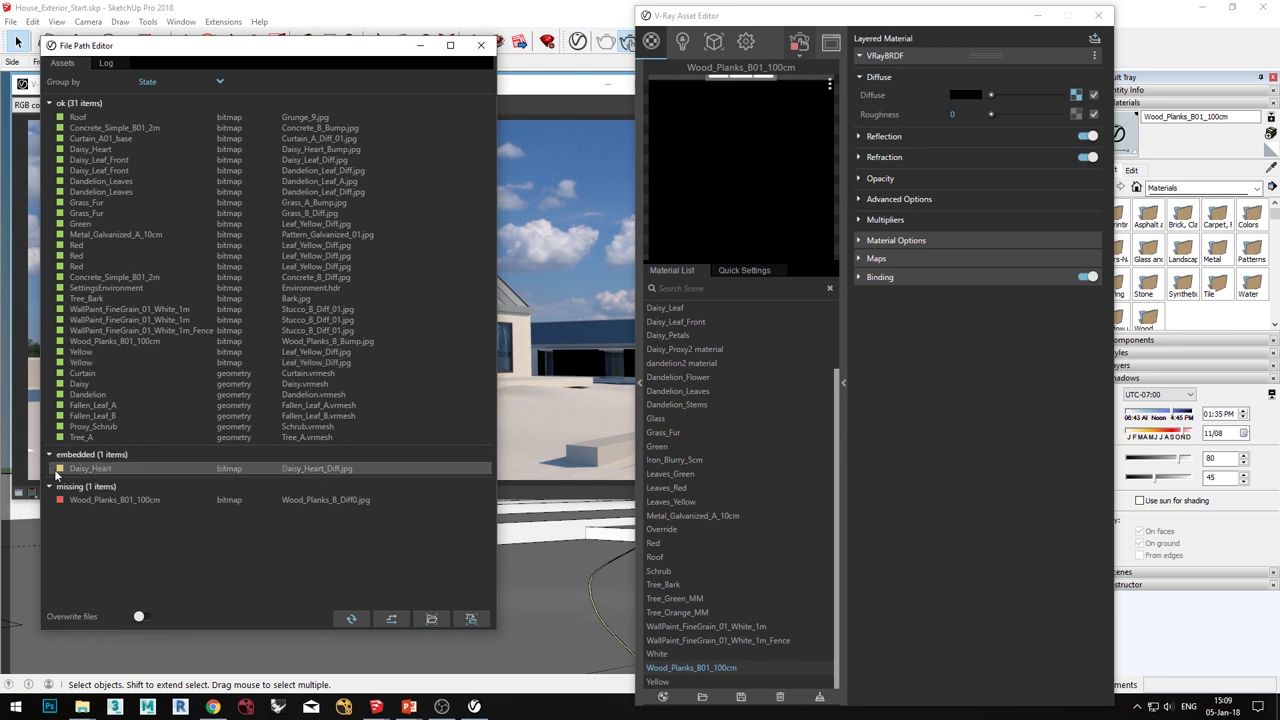
mouse_move(260, 55)
mouse_down()
mouse_move(288, 56)
mouse_move(263, 59)
mouse_up()
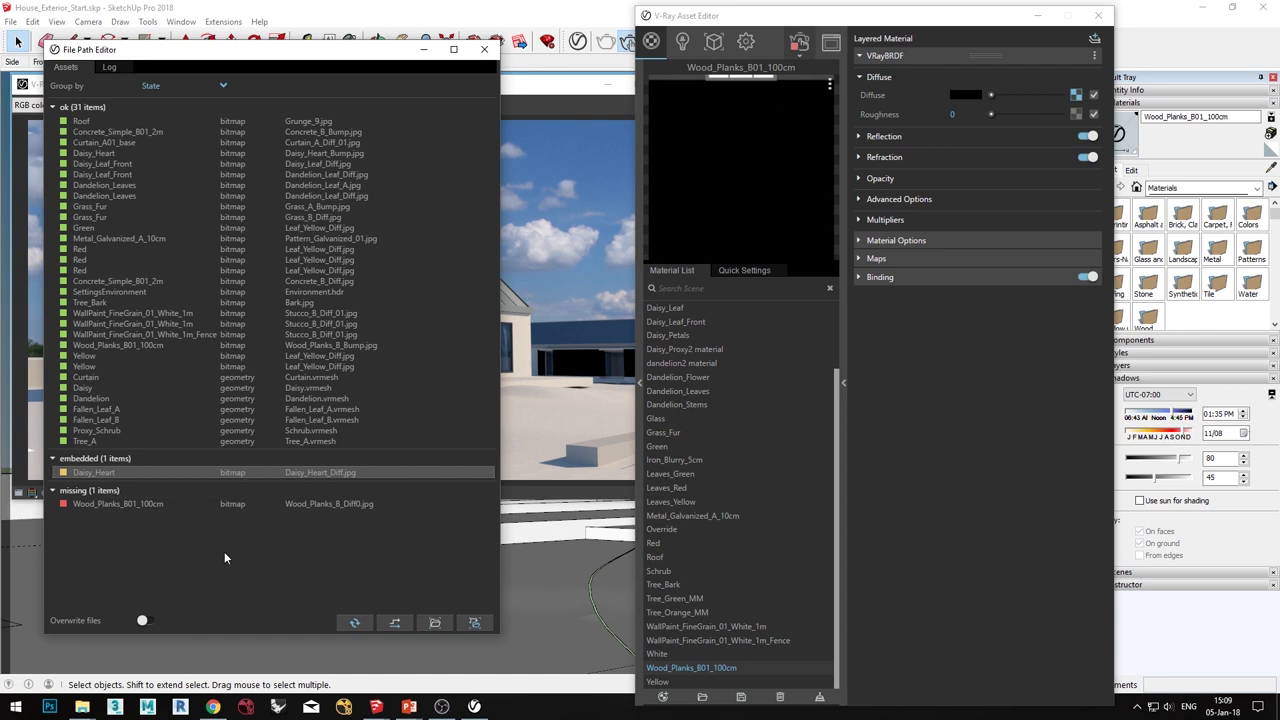
click(542, 388)
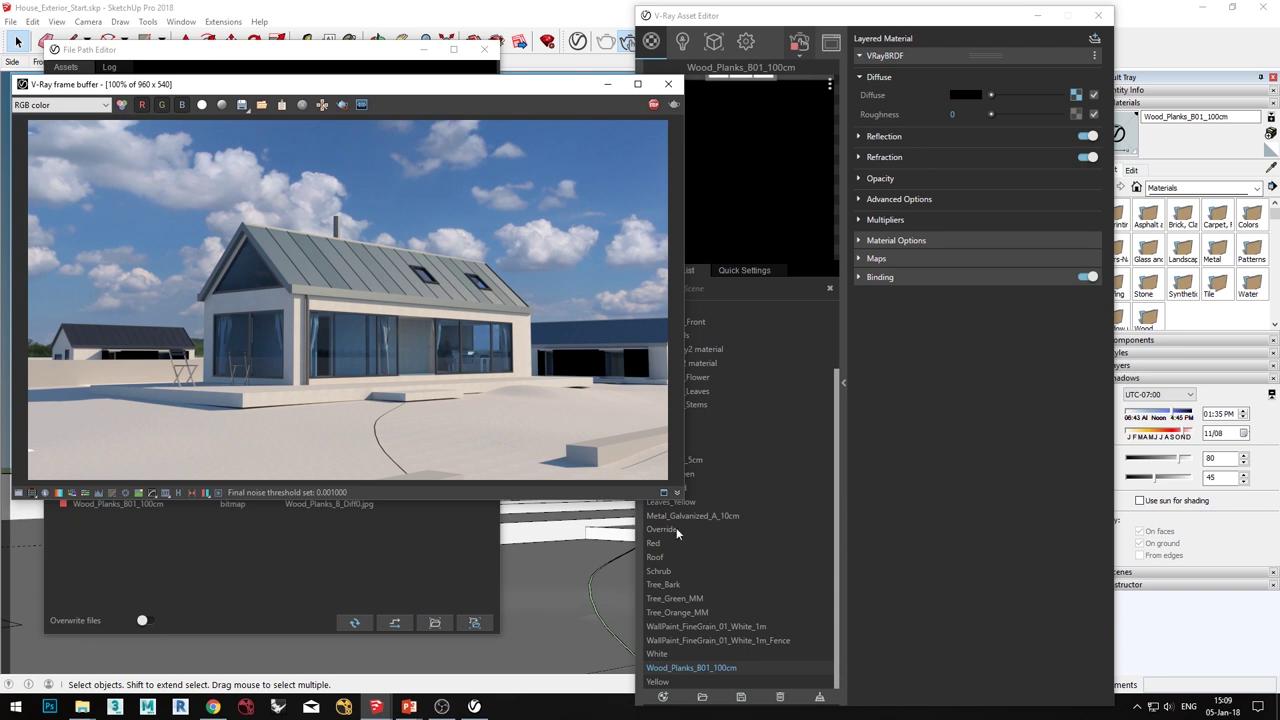
click(400, 567)
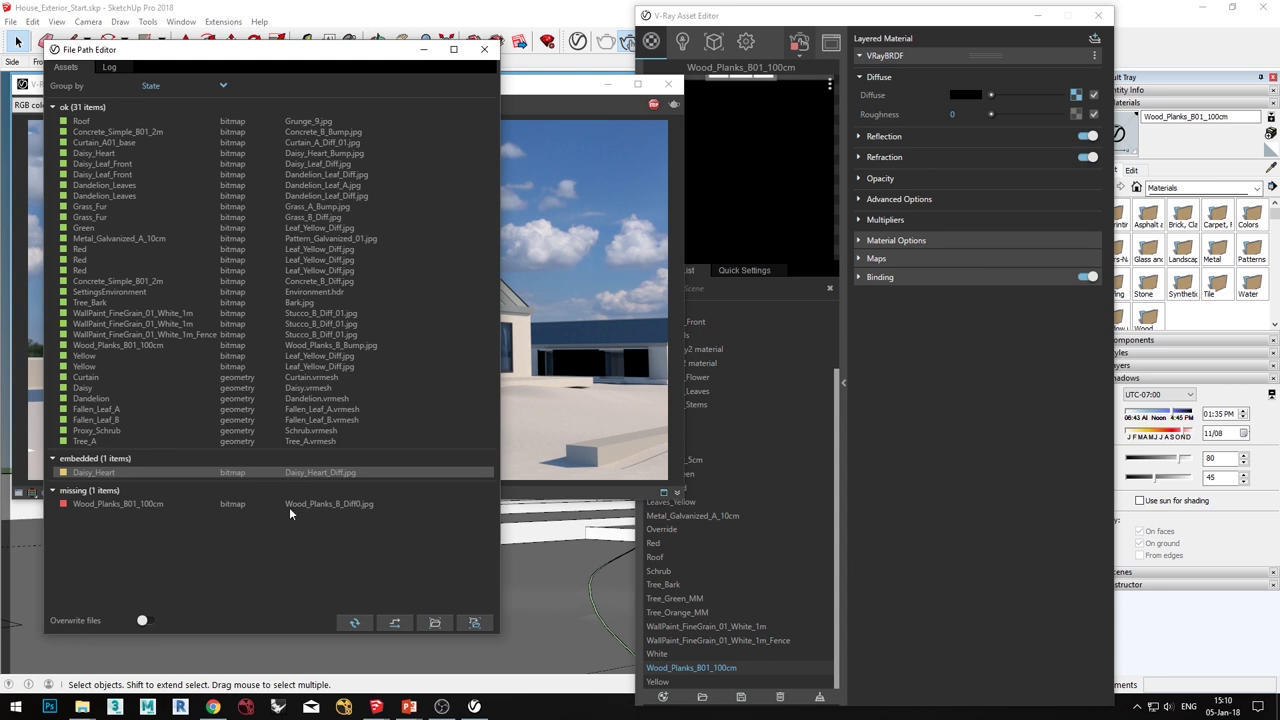
click(477, 624)
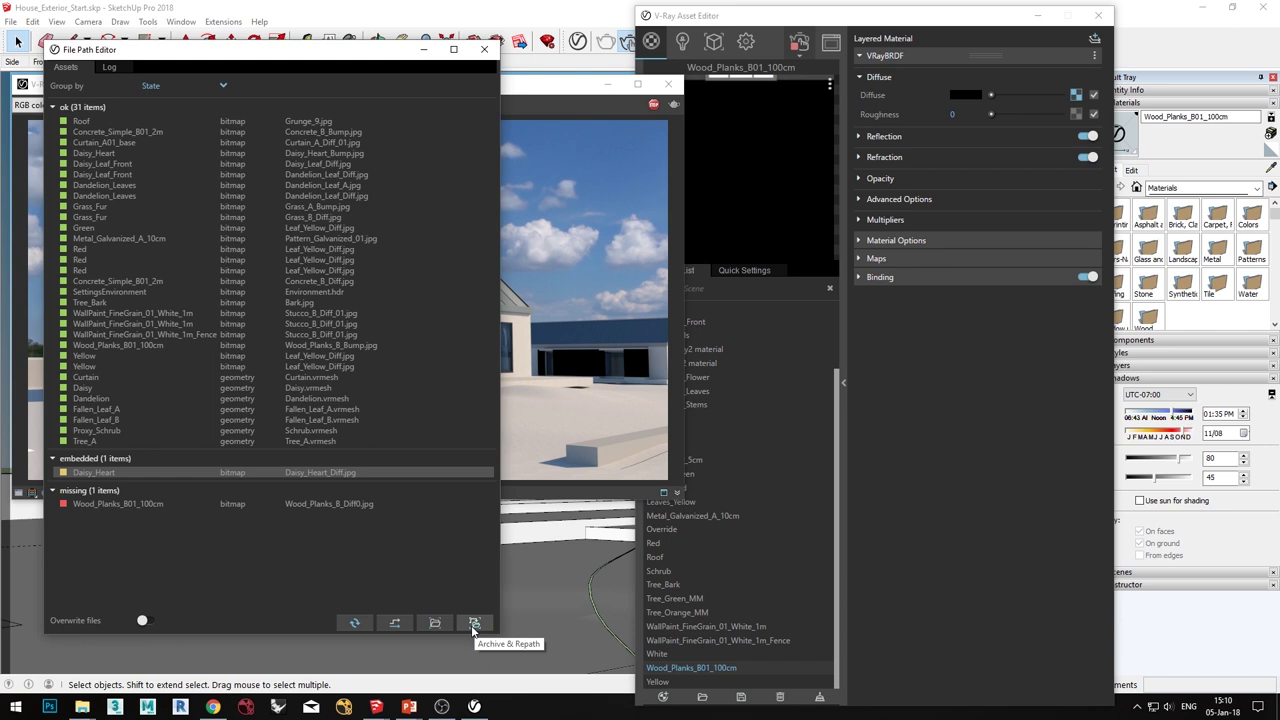
click(474, 626)
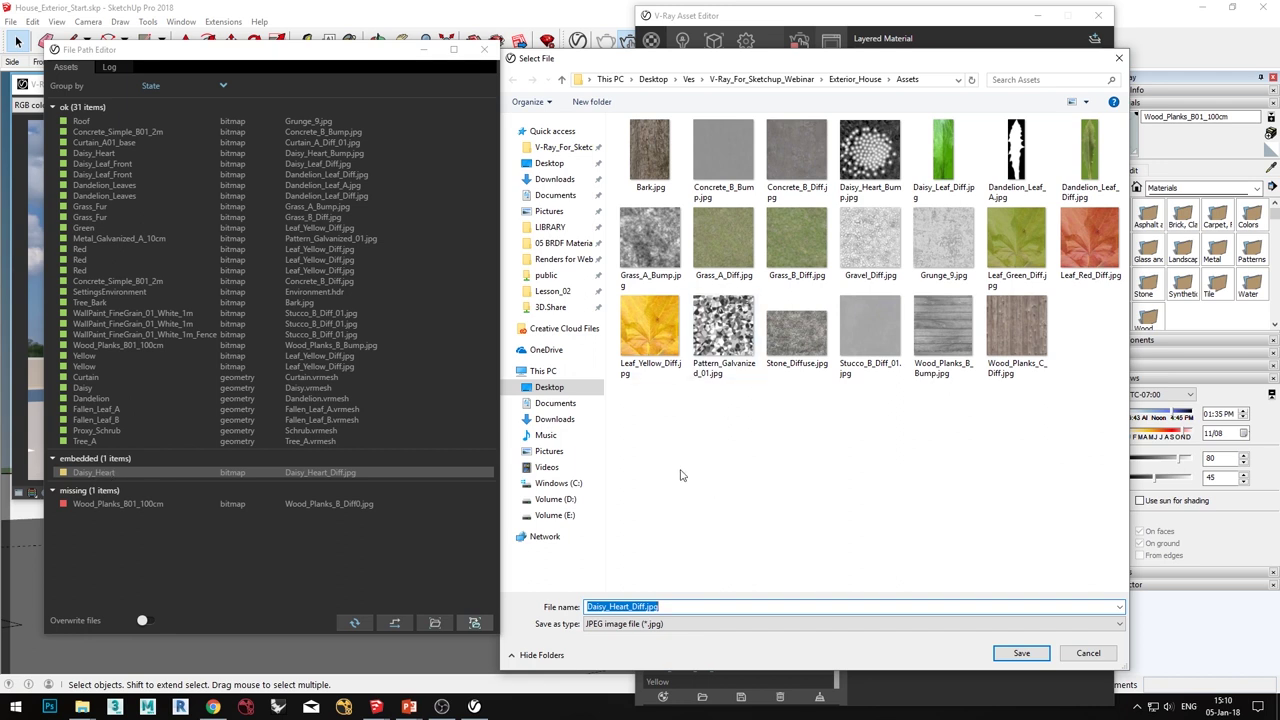
click(1021, 653)
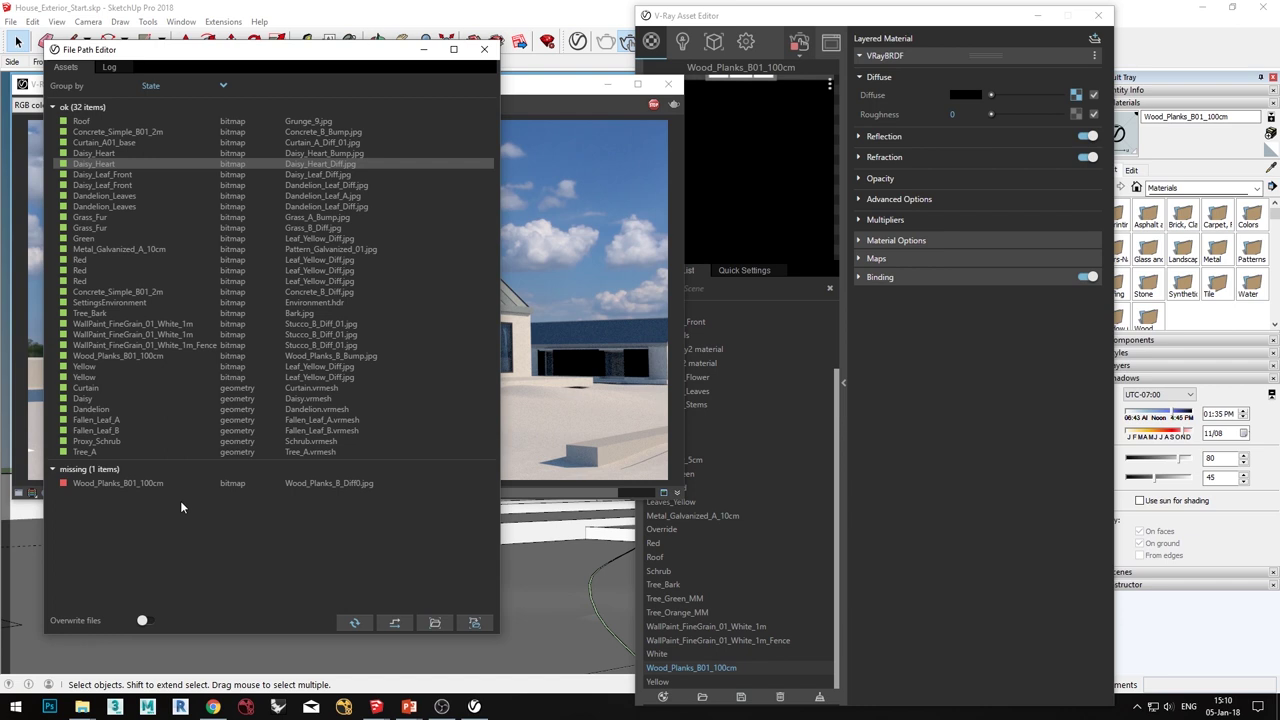
Step: Repath the missing Wood_Planks_B01_100cm bitmap to Wood_Planks_B_Diff0.jpg in the Missing_Tex folder of Exterior_House
click(132, 488)
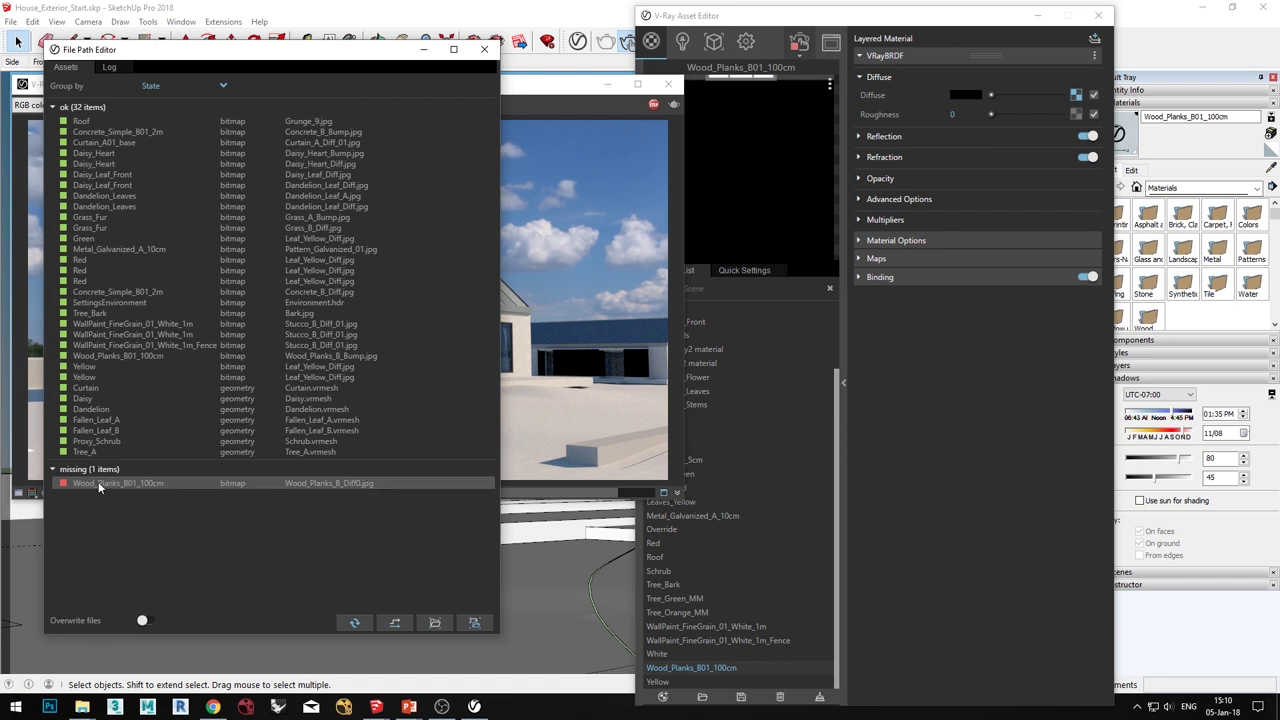
drag(212, 56, 213, 59)
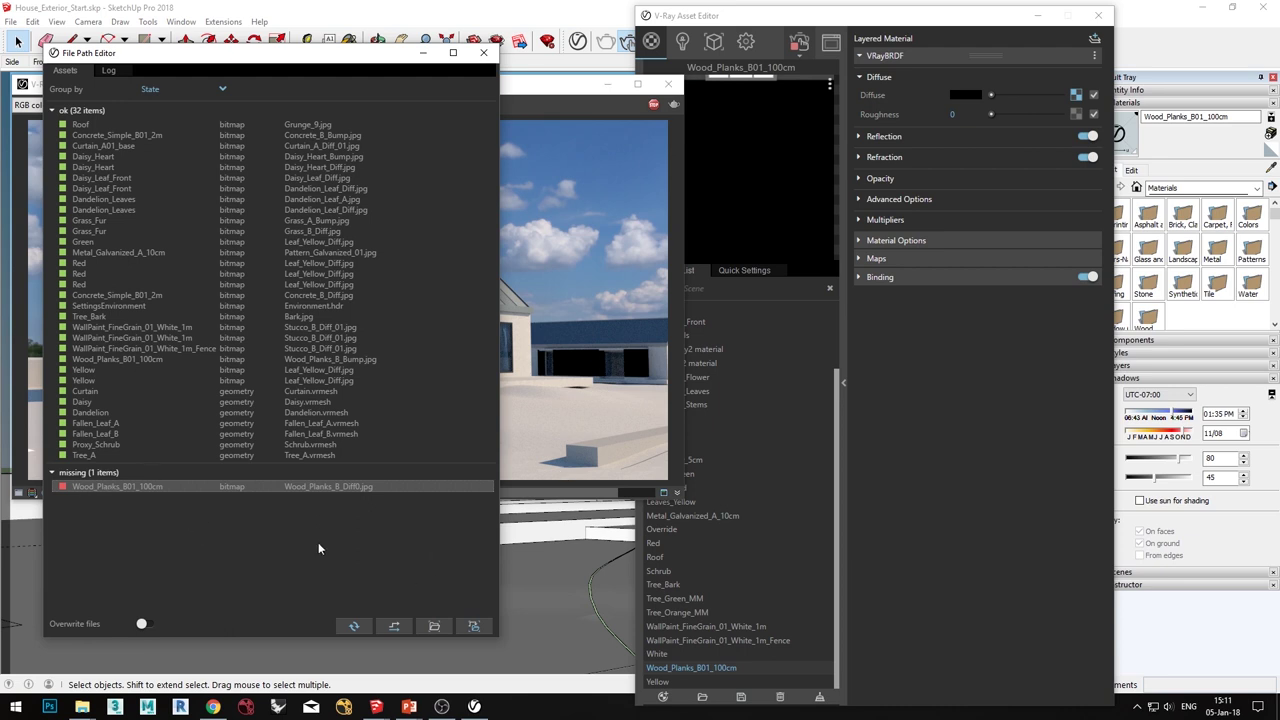
click(395, 627)
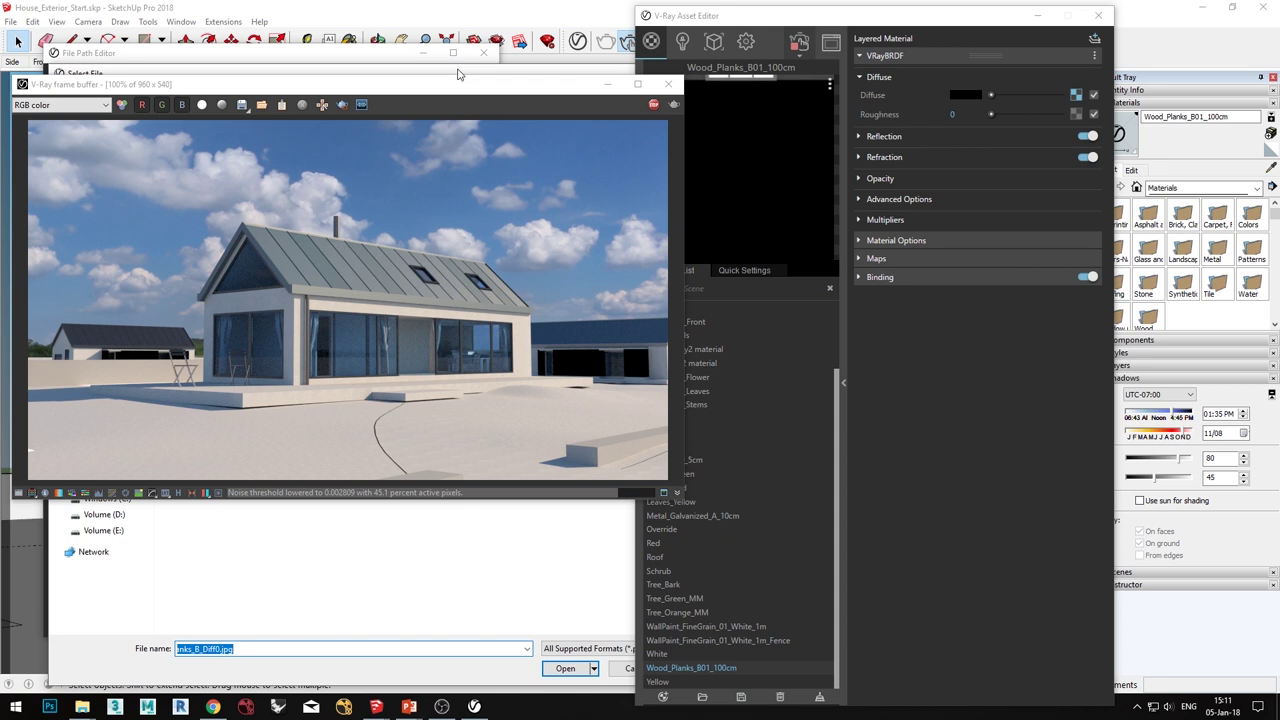
drag(442, 73, 805, 75)
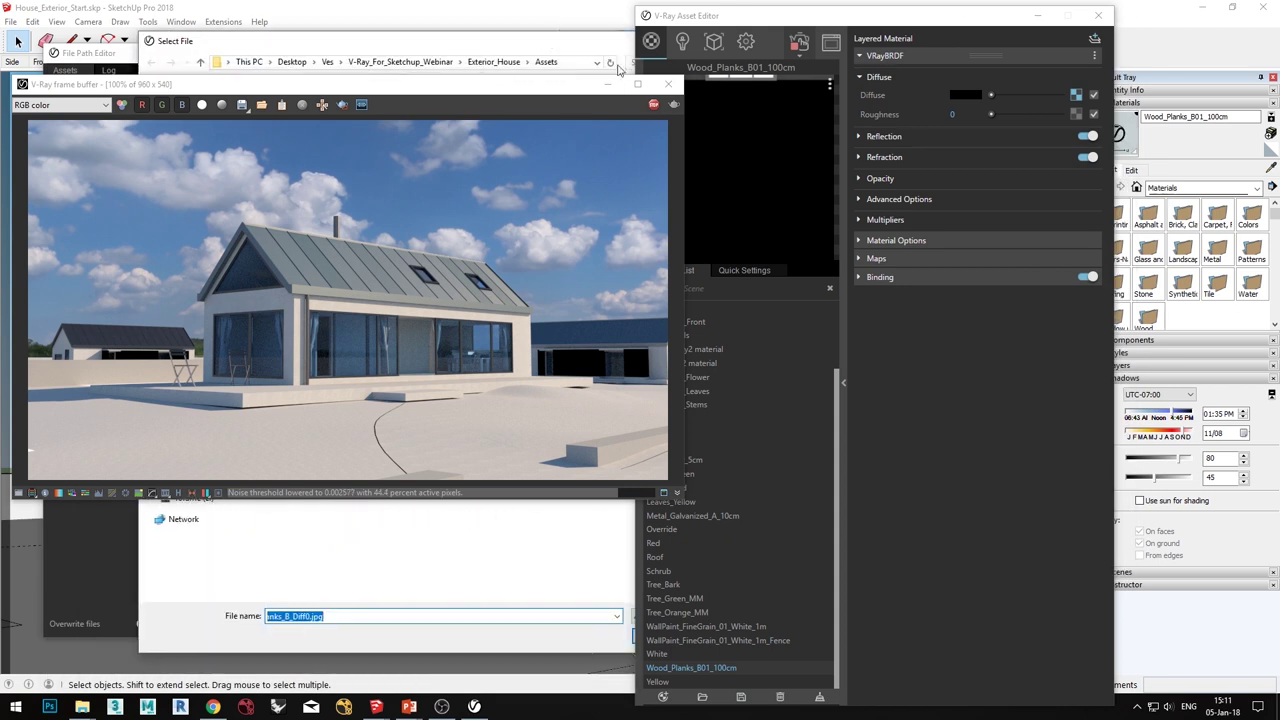
drag(559, 88, 587, 626)
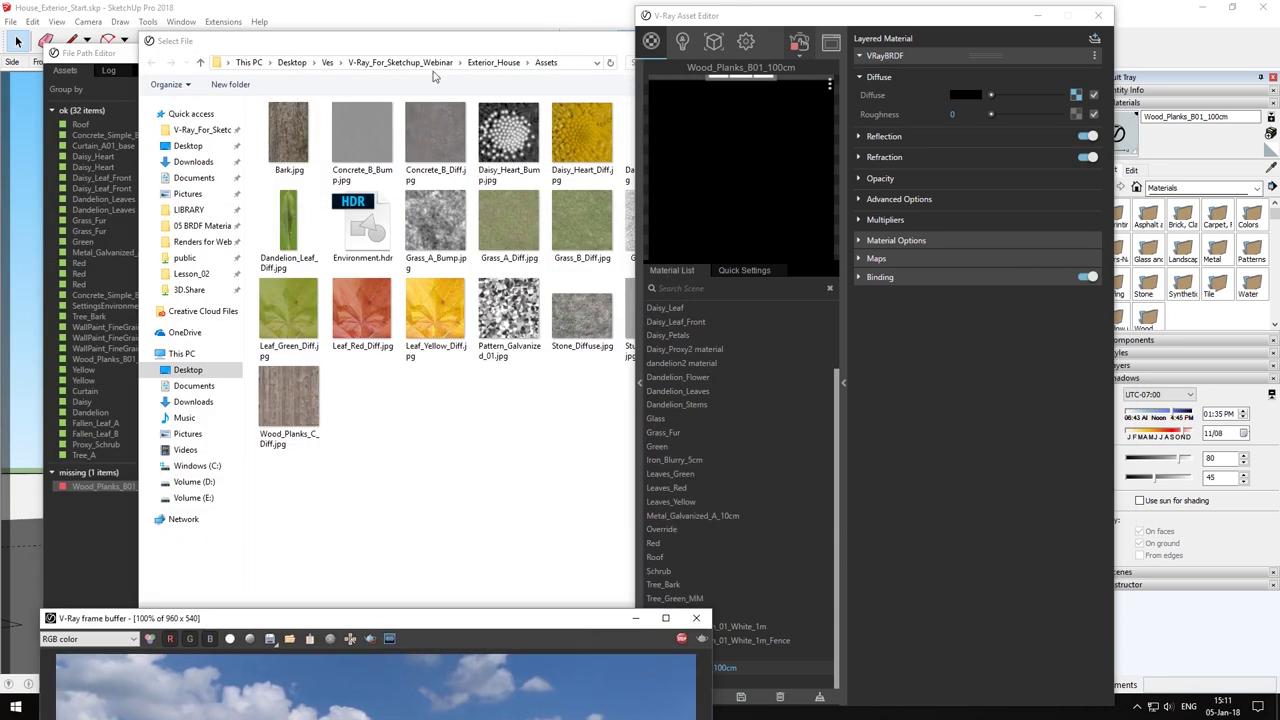
drag(438, 42, 333, 34)
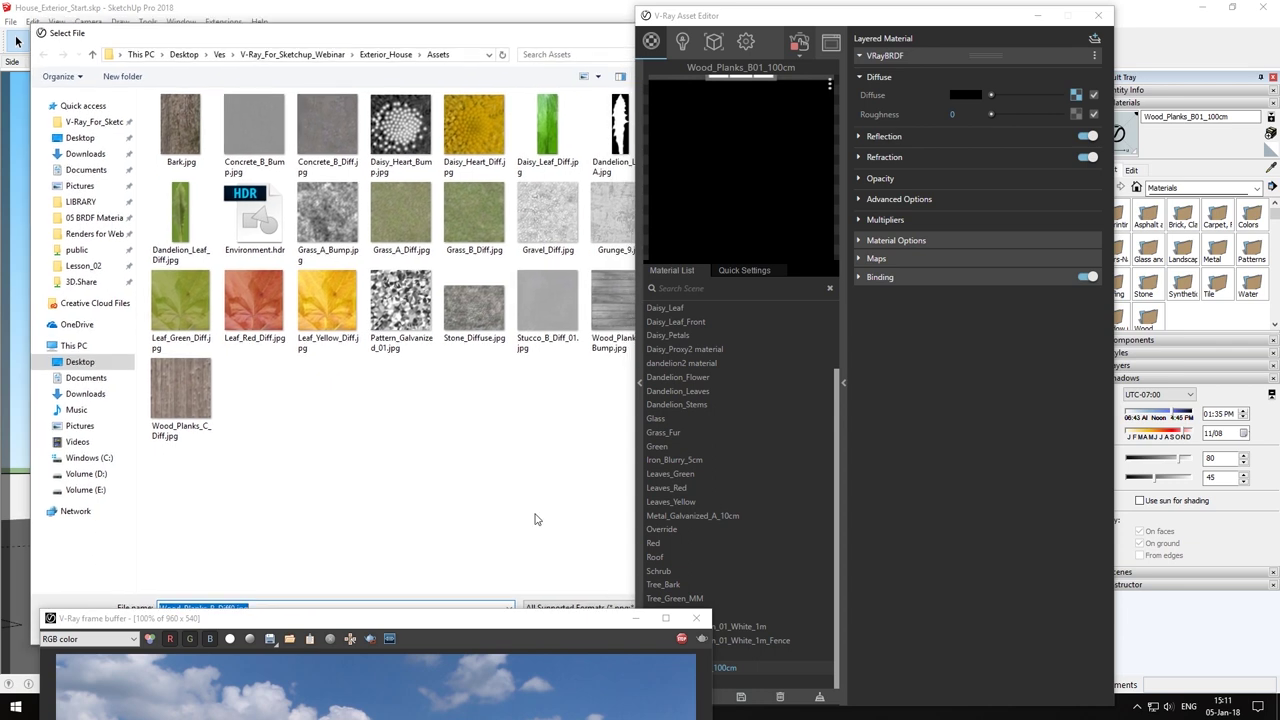
click(390, 55)
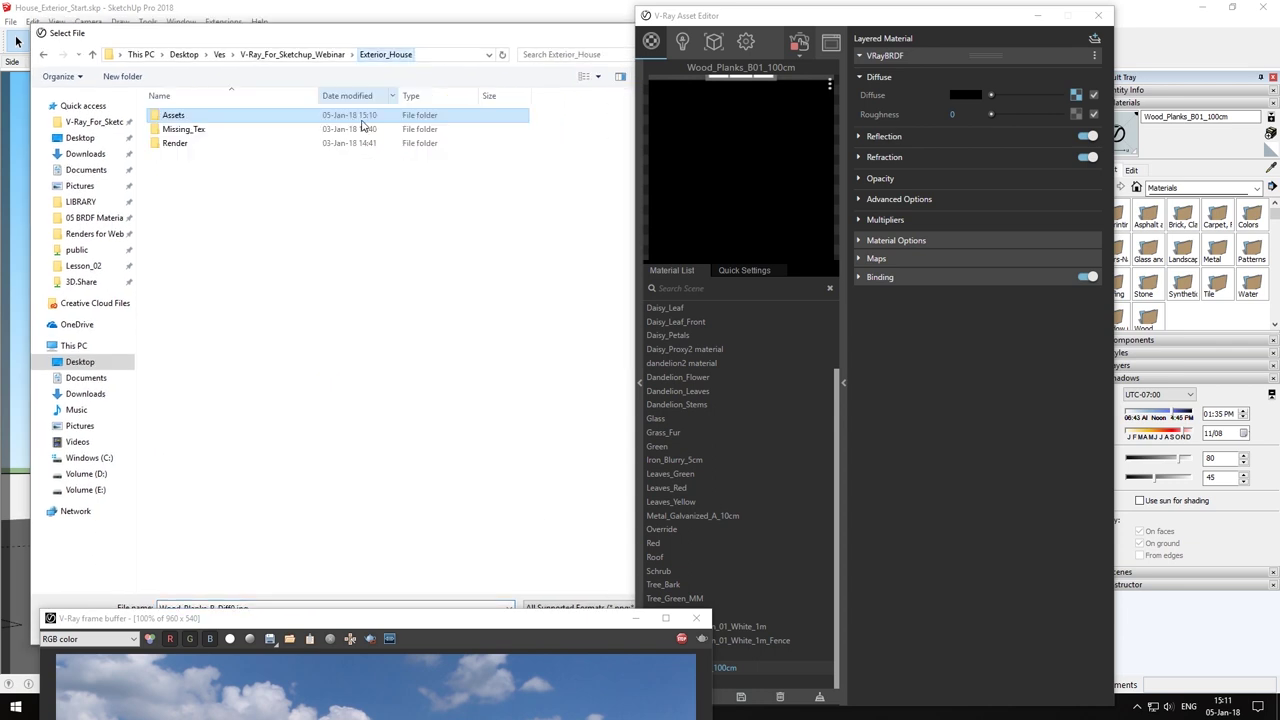
double_click(210, 131)
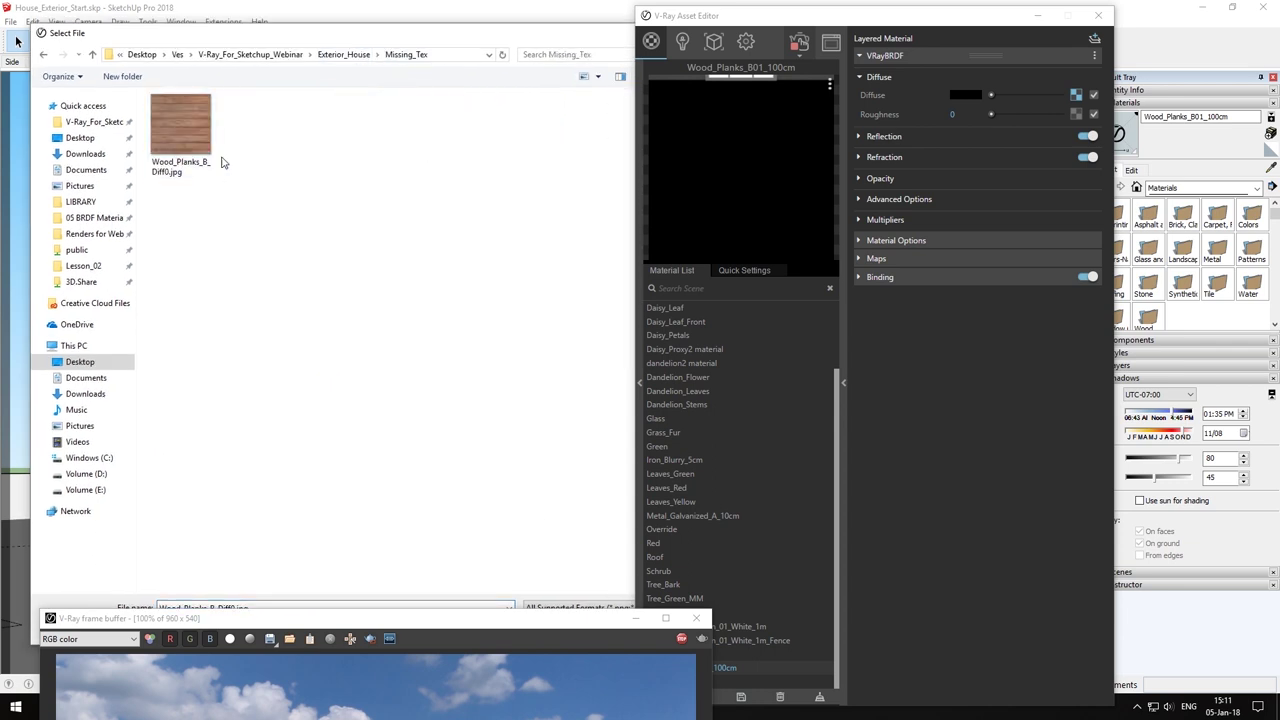
drag(460, 32, 434, 10)
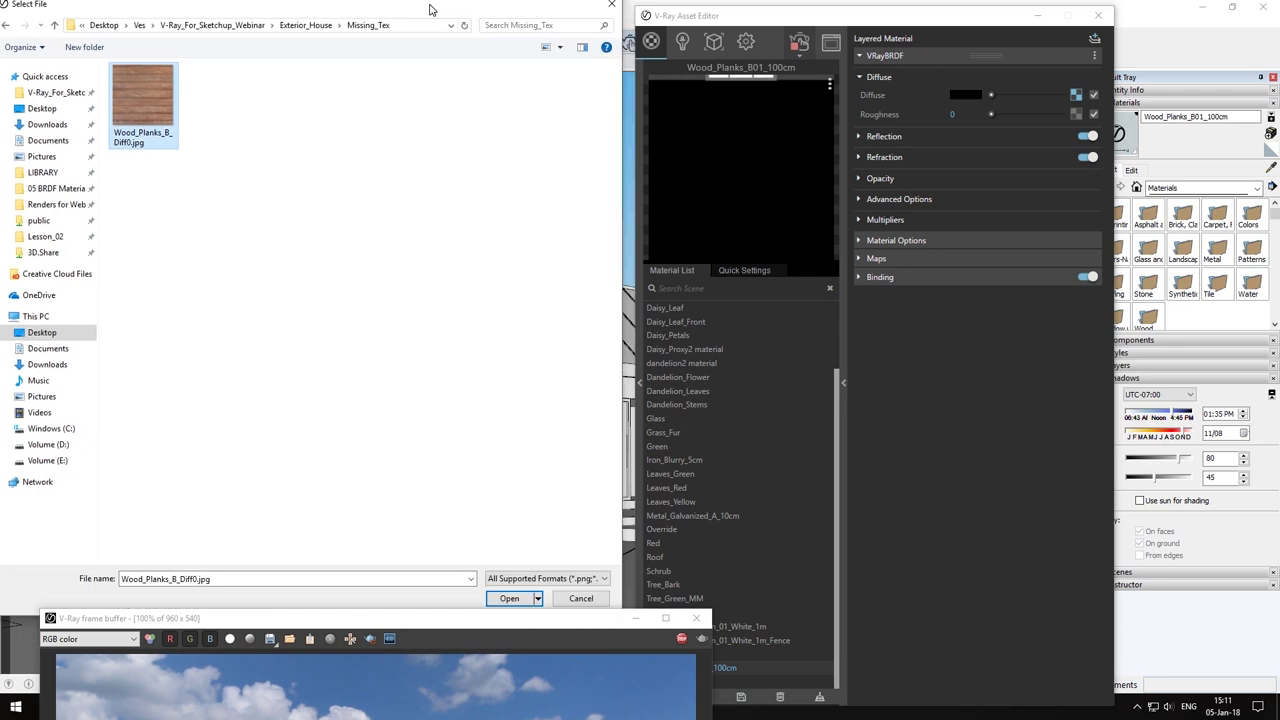
click(522, 604)
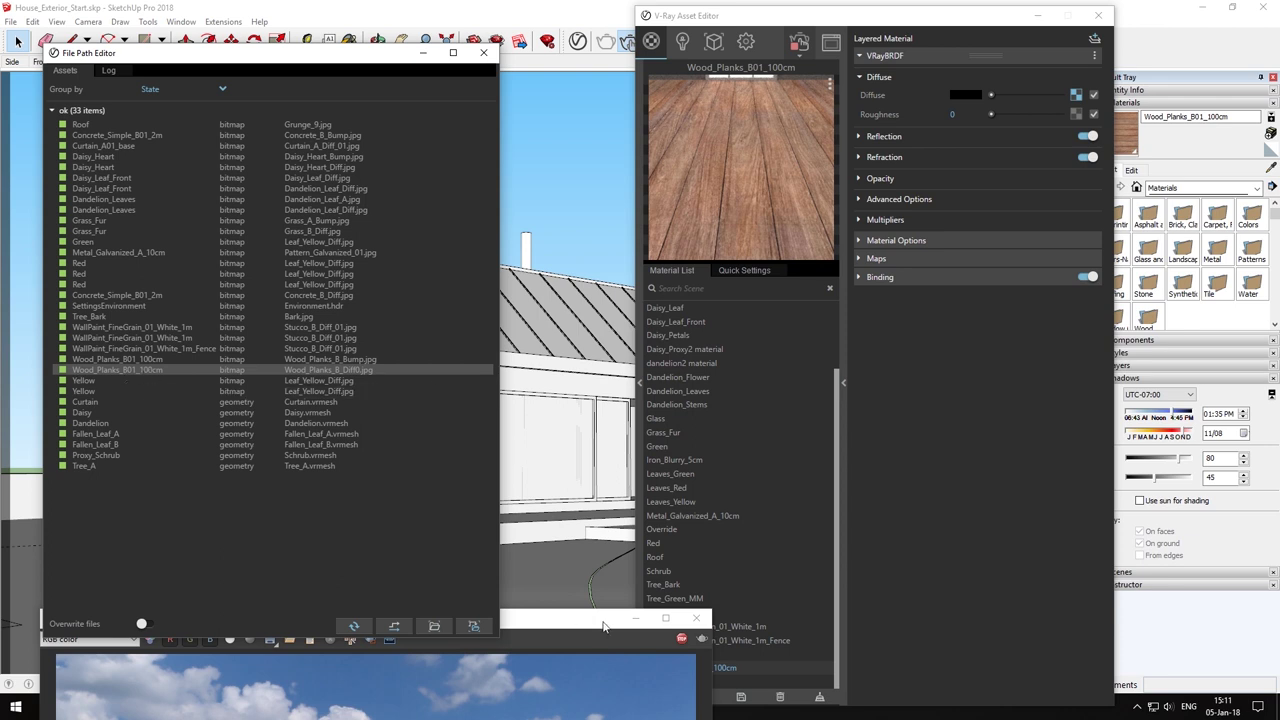
Step: Check the neighbouring house's wood facade in the render and close the File Path Editor
mouse_move(566, 623)
mouse_down()
mouse_move(529, 225)
mouse_move(458, 256)
mouse_move(456, 273)
mouse_up()
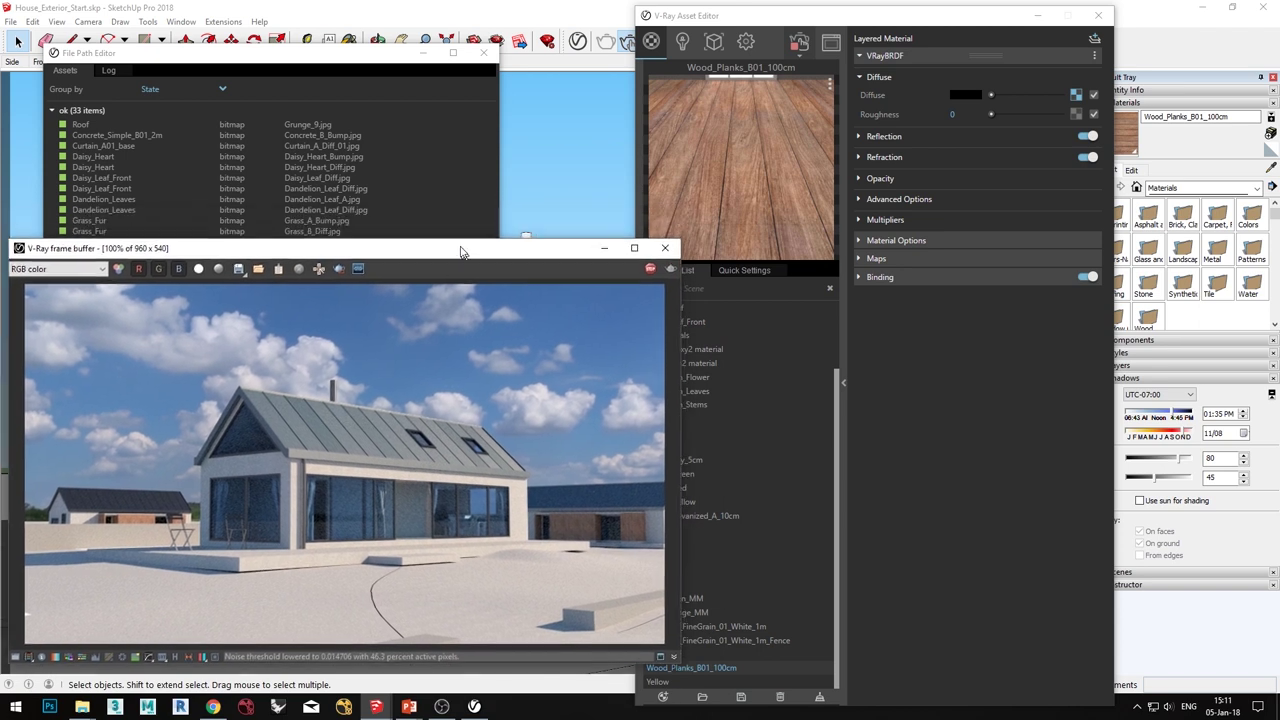
click(313, 57)
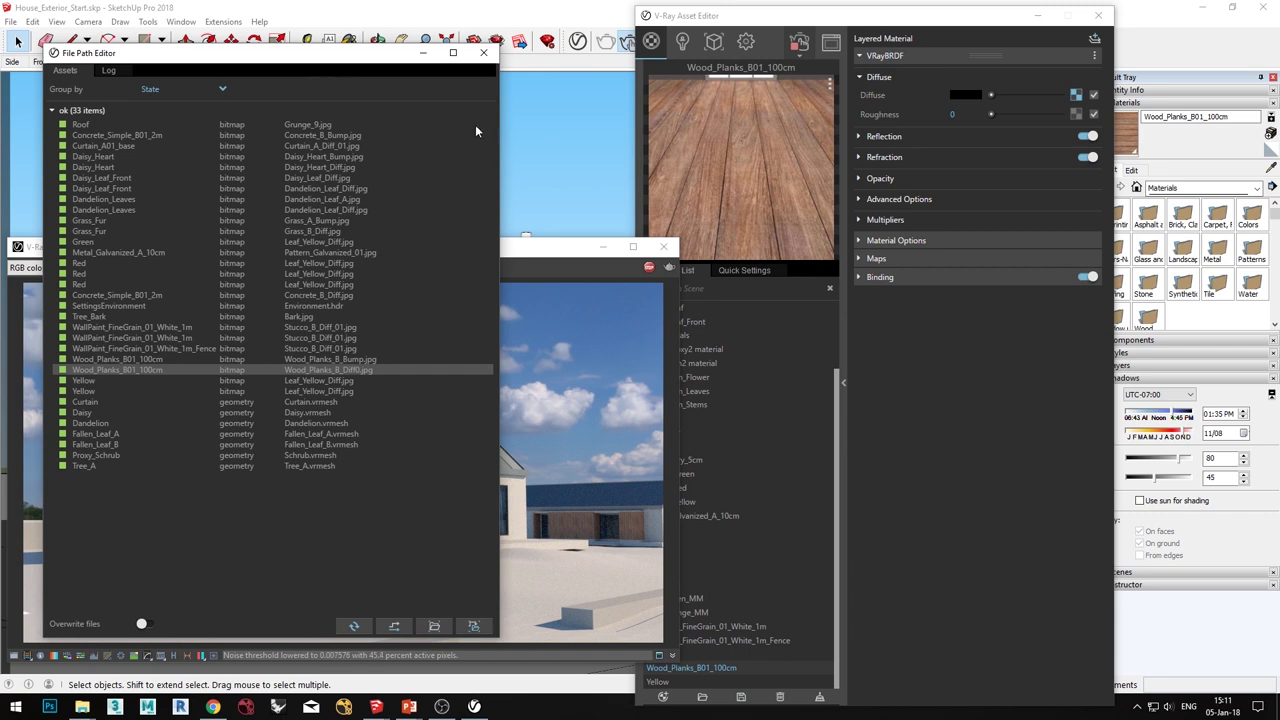
click(484, 52)
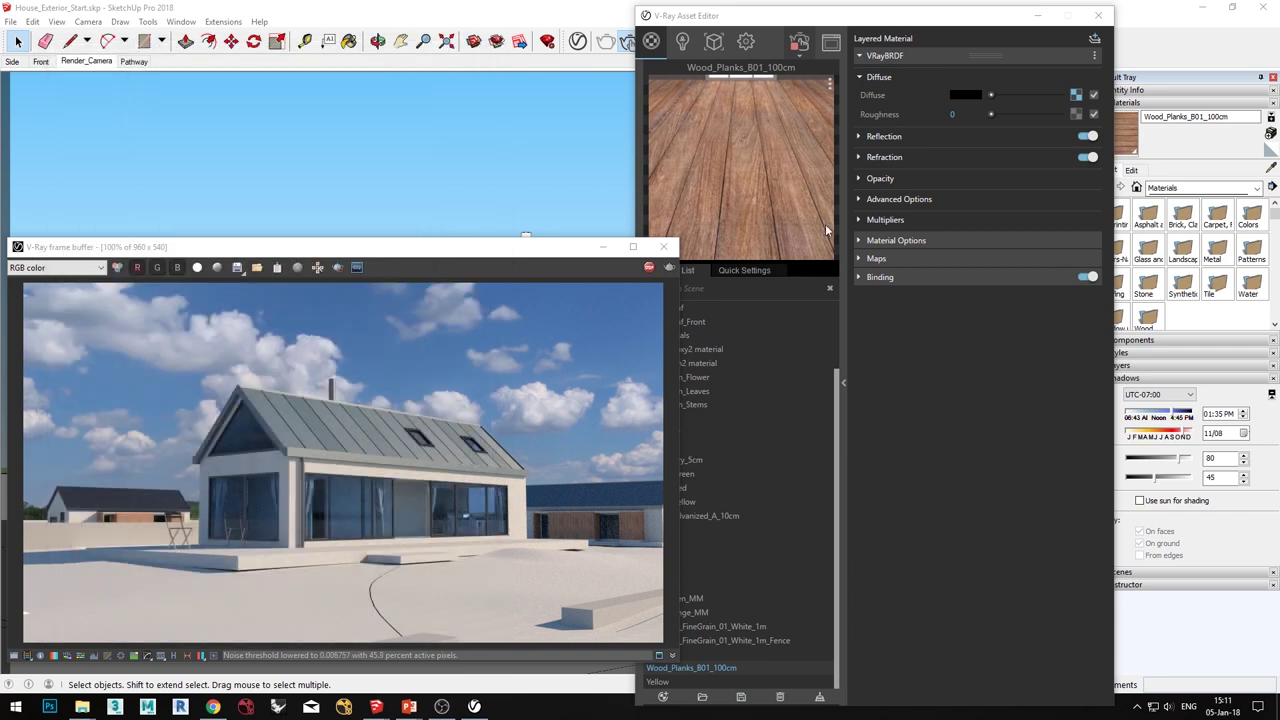
drag(517, 255, 520, 246)
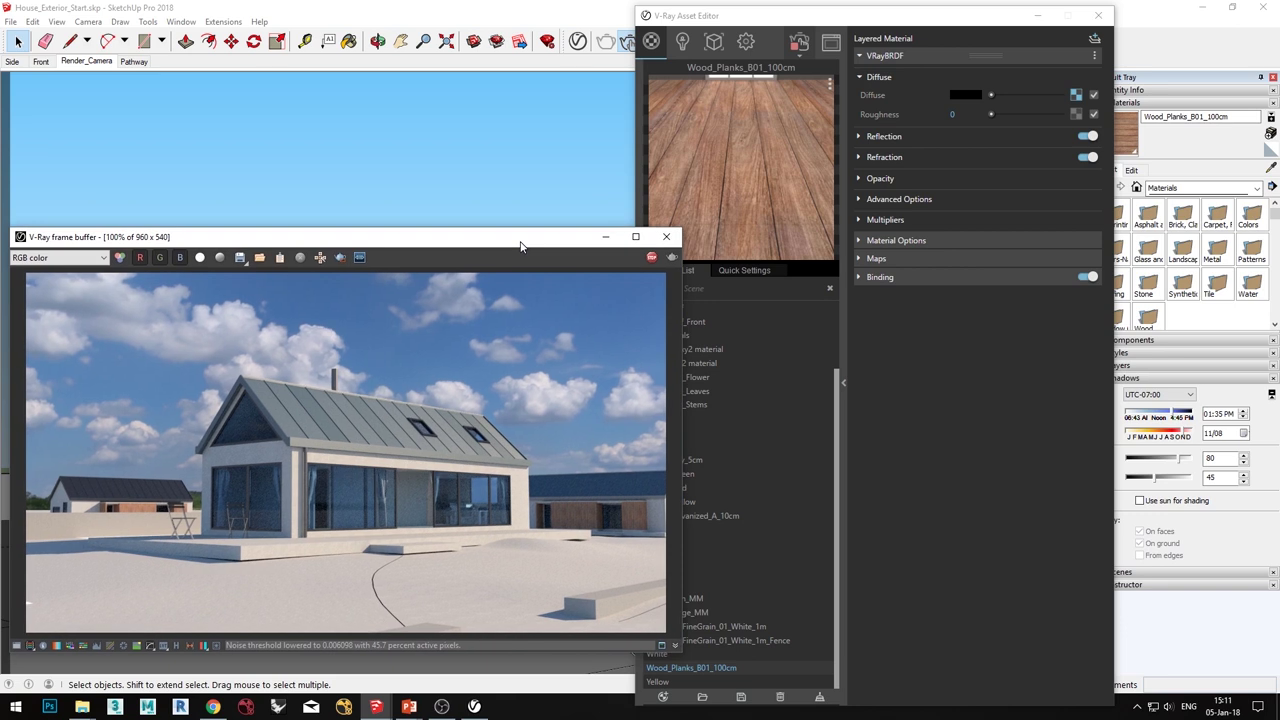
mouse_move(520, 246)
mouse_down()
mouse_move(542, 196)
mouse_move(516, 94)
mouse_up()
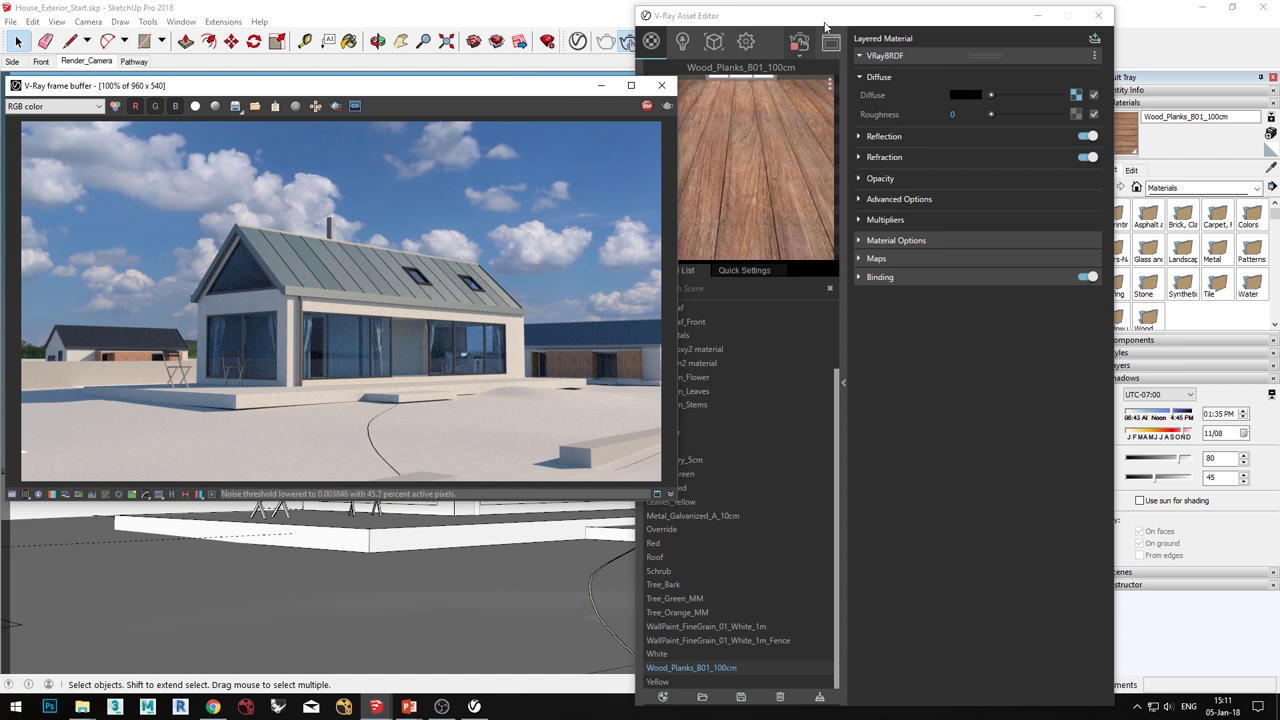
Step: Expand the V-Ray material library beside the scene's material list
drag(840, 22, 874, 25)
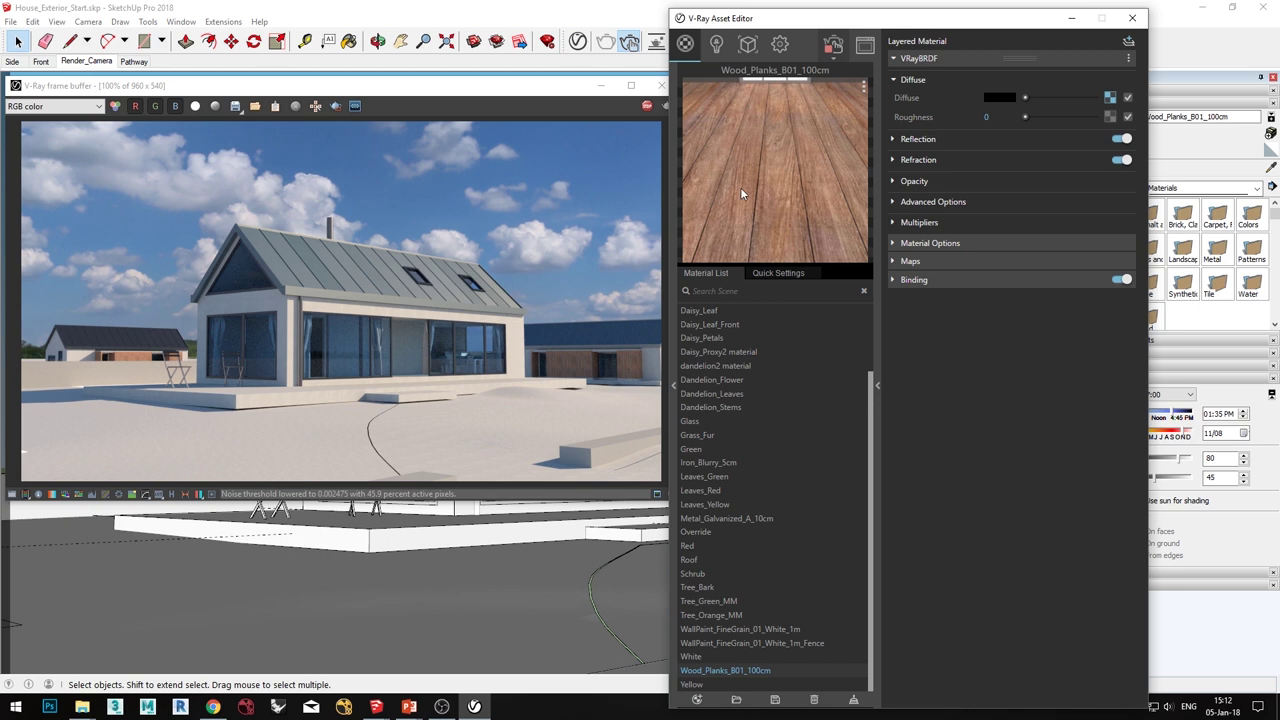
drag(752, 23, 758, 22)
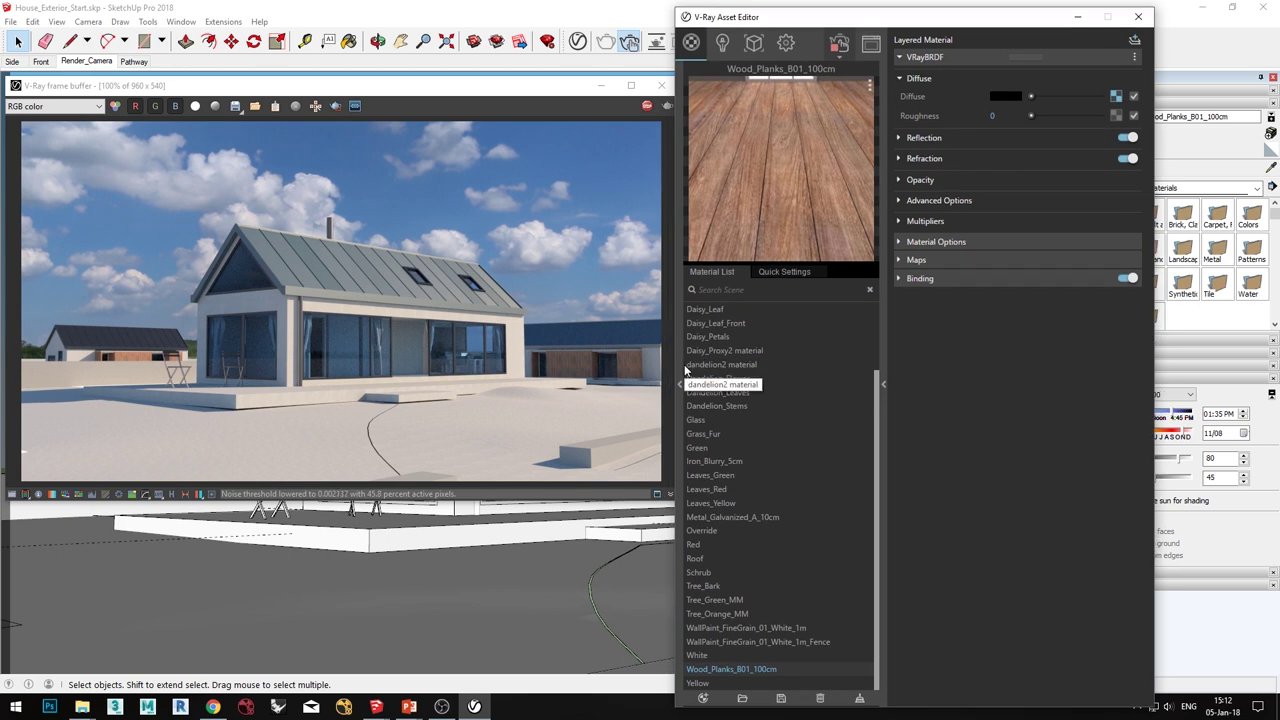
click(678, 382)
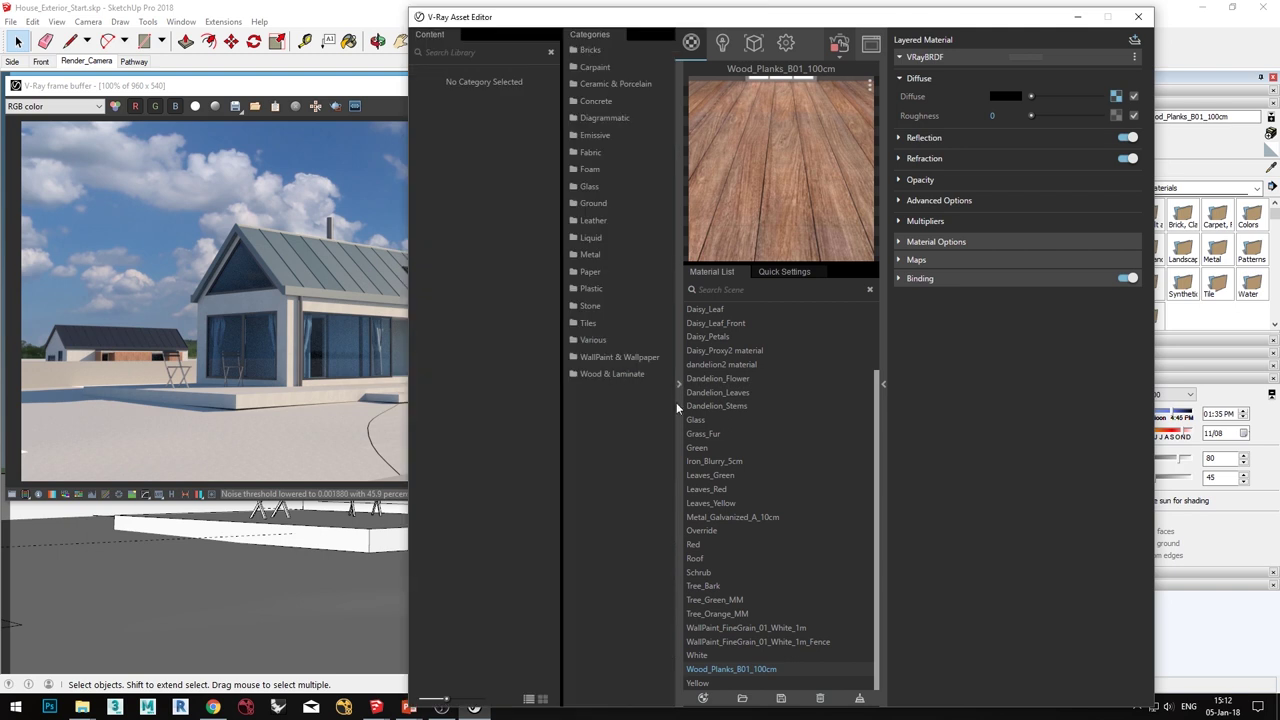
click(678, 383)
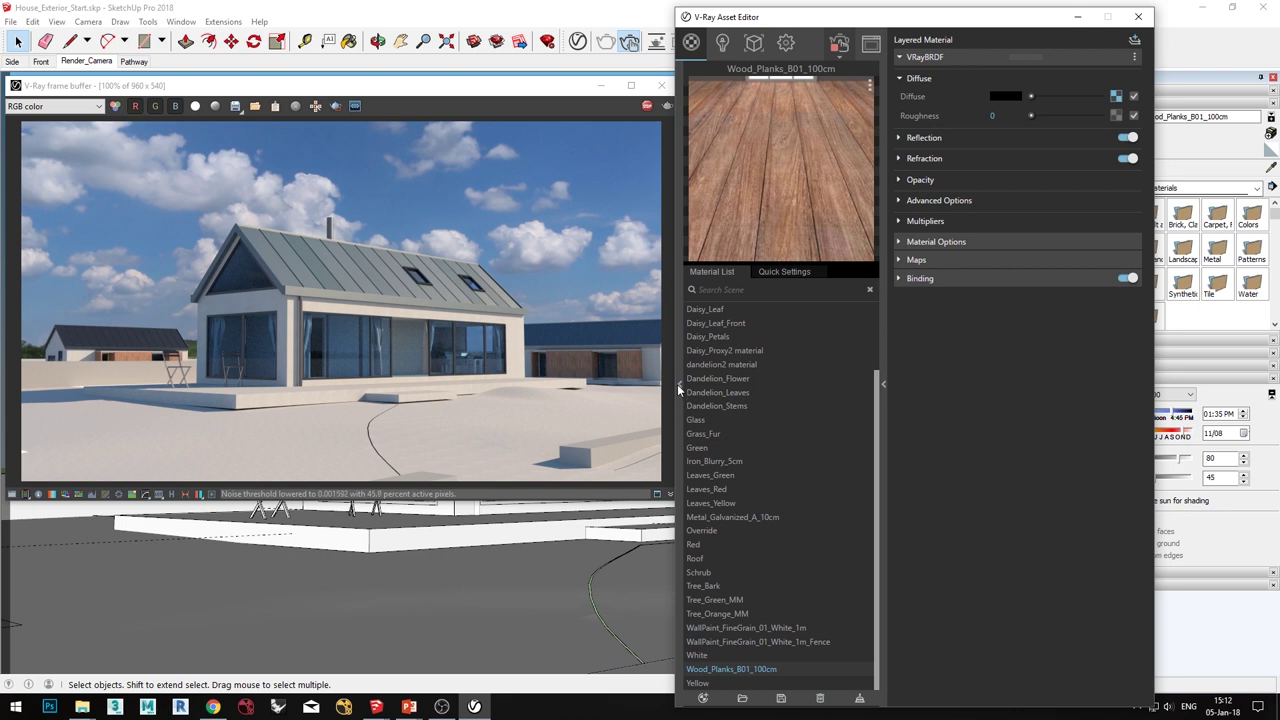
click(679, 386)
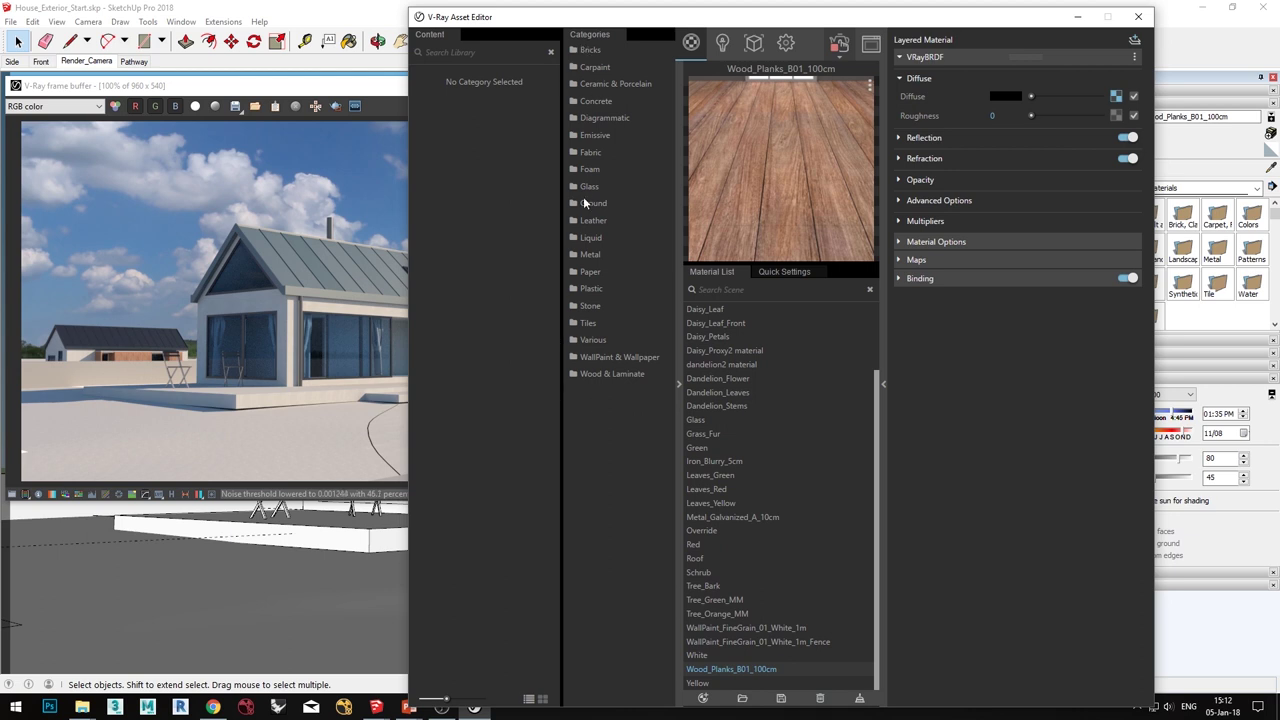
Step: Enlarge the library previews and add Bricks Weathered E04 1m from the Bricks category to the scene's materials
click(590, 52)
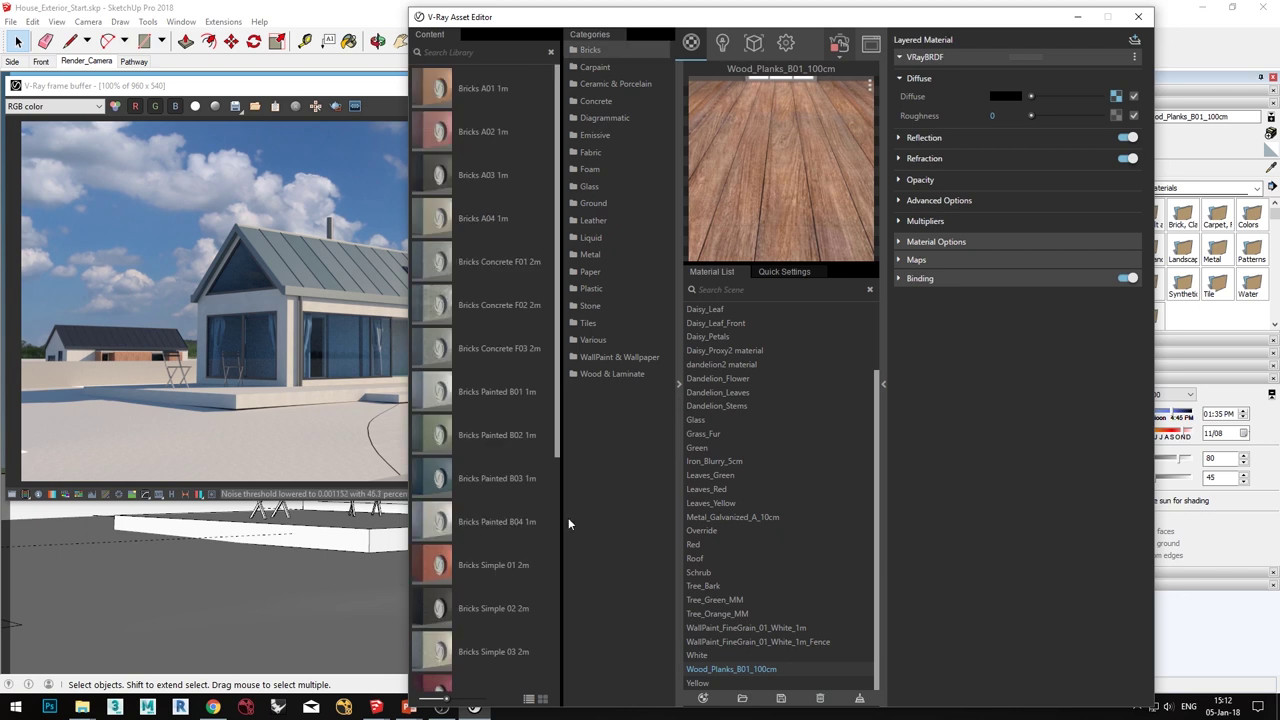
drag(445, 702, 498, 707)
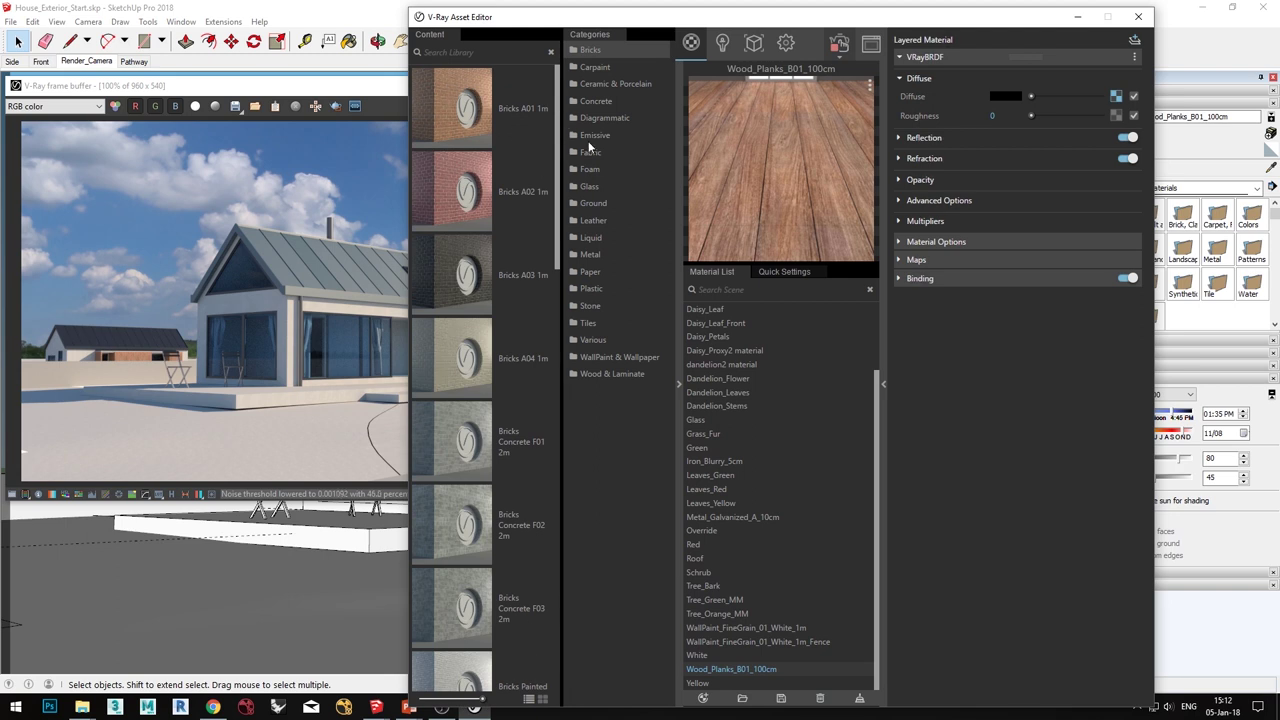
drag(558, 118, 543, 586)
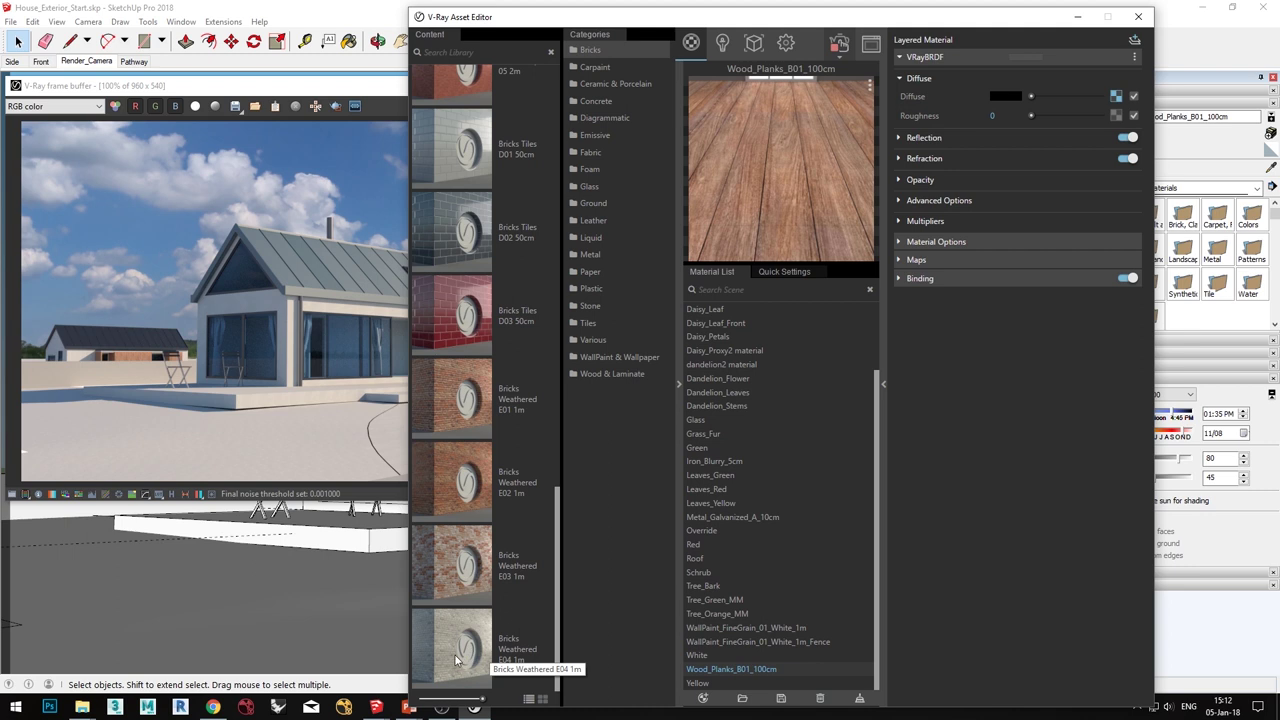
drag(456, 666, 761, 439)
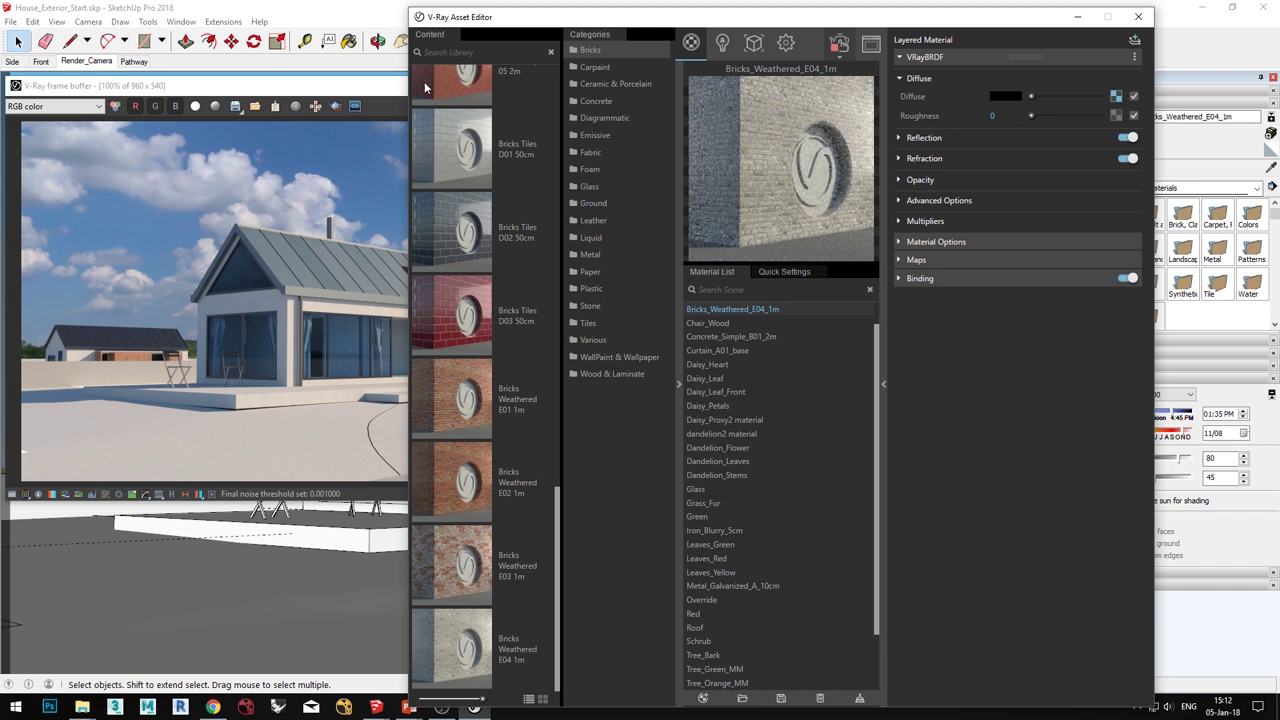
Step: Collapse the material library and apply Bricks_Weathered_E04_1m to the two exterior wall faces meeting at the house's front corner
click(677, 125)
drag(780, 17, 804, 17)
drag(486, 95, 496, 50)
scroll(460, 490, up, 3)
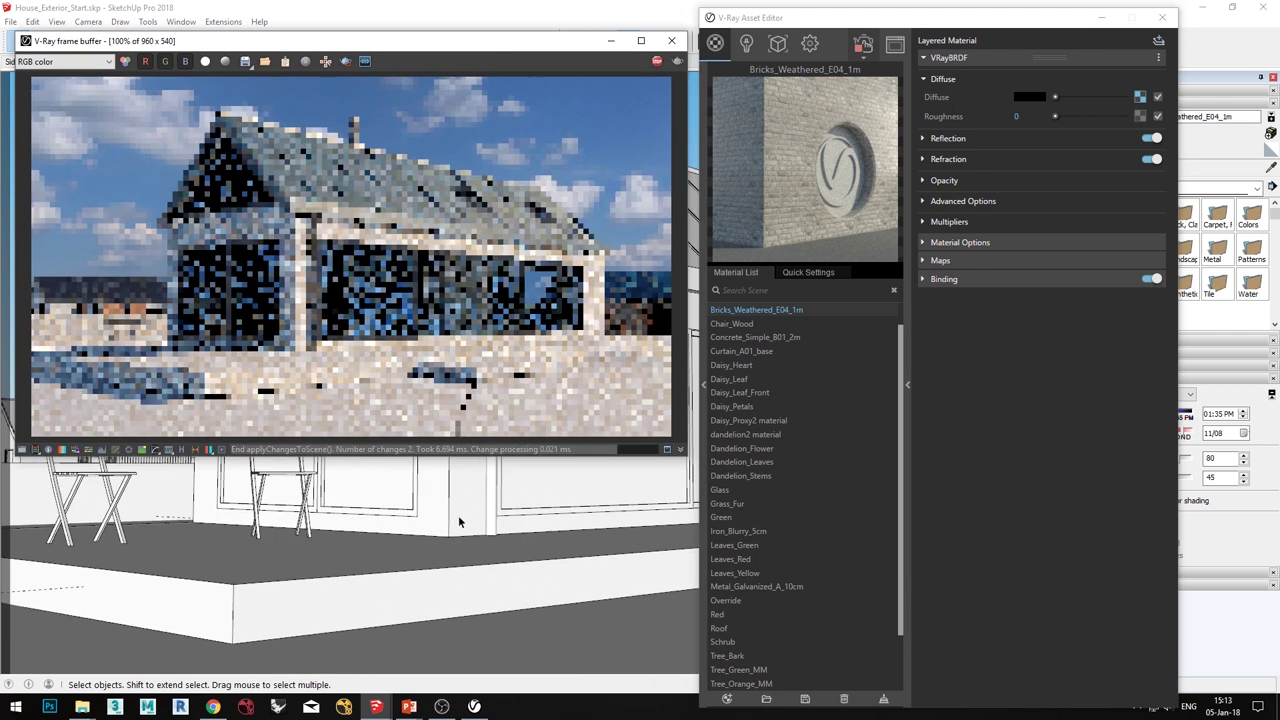
scroll(458, 515, up, 3)
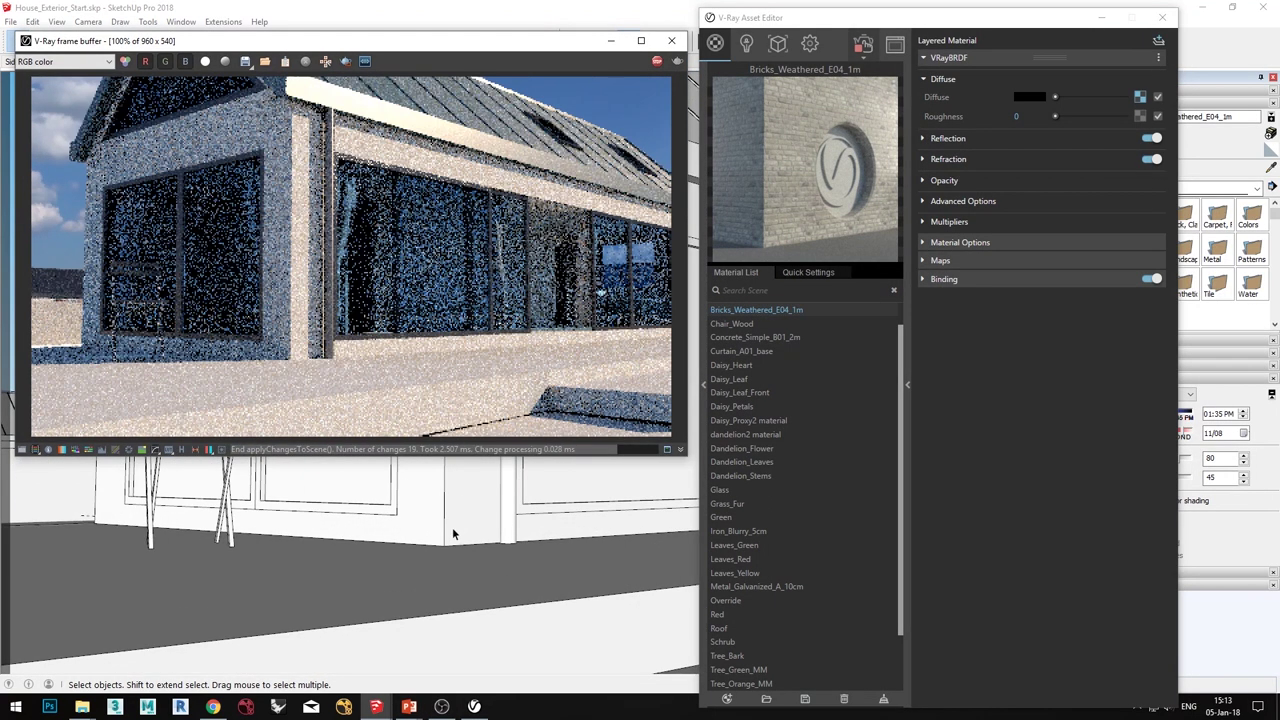
click(459, 504)
click(460, 511)
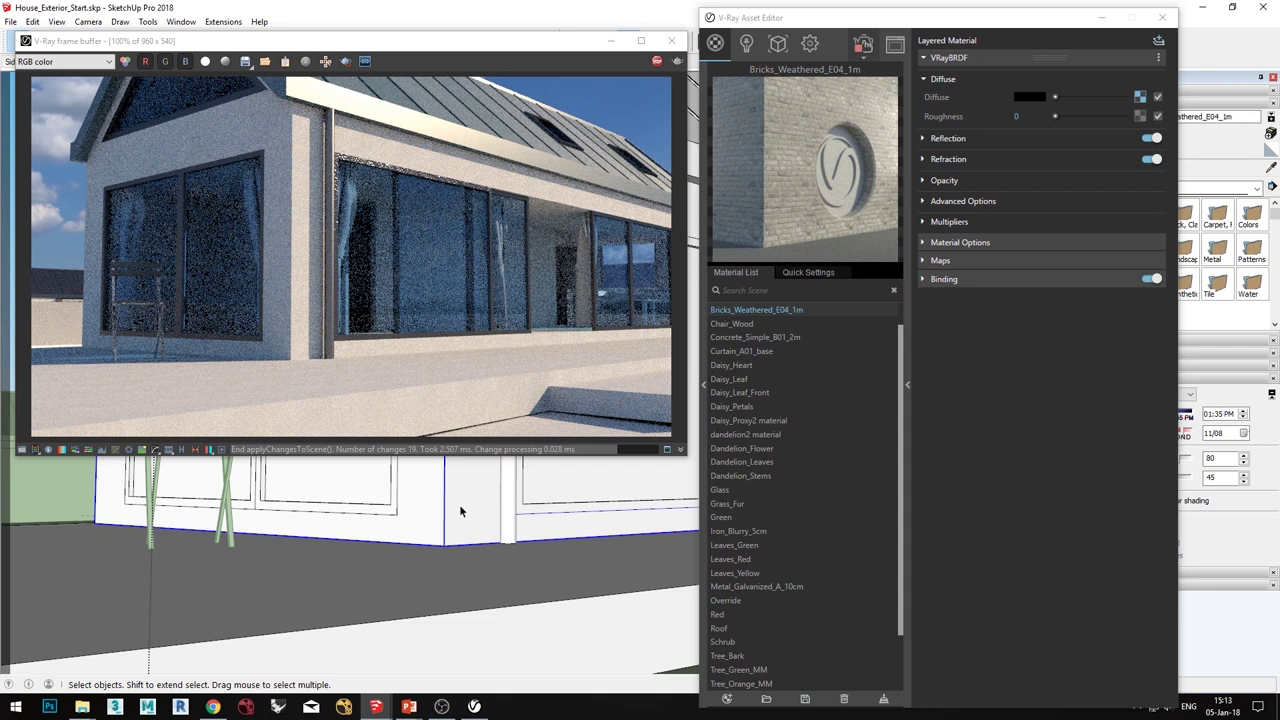
triple_click(459, 504)
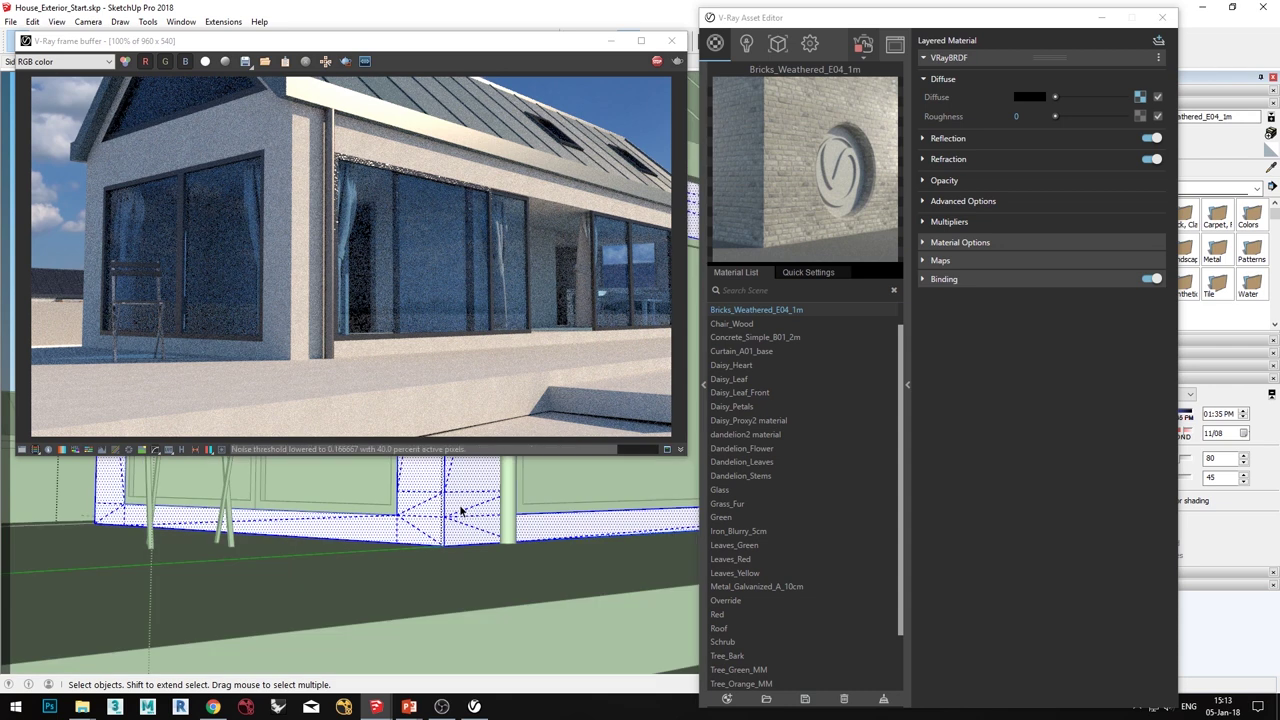
click(424, 515)
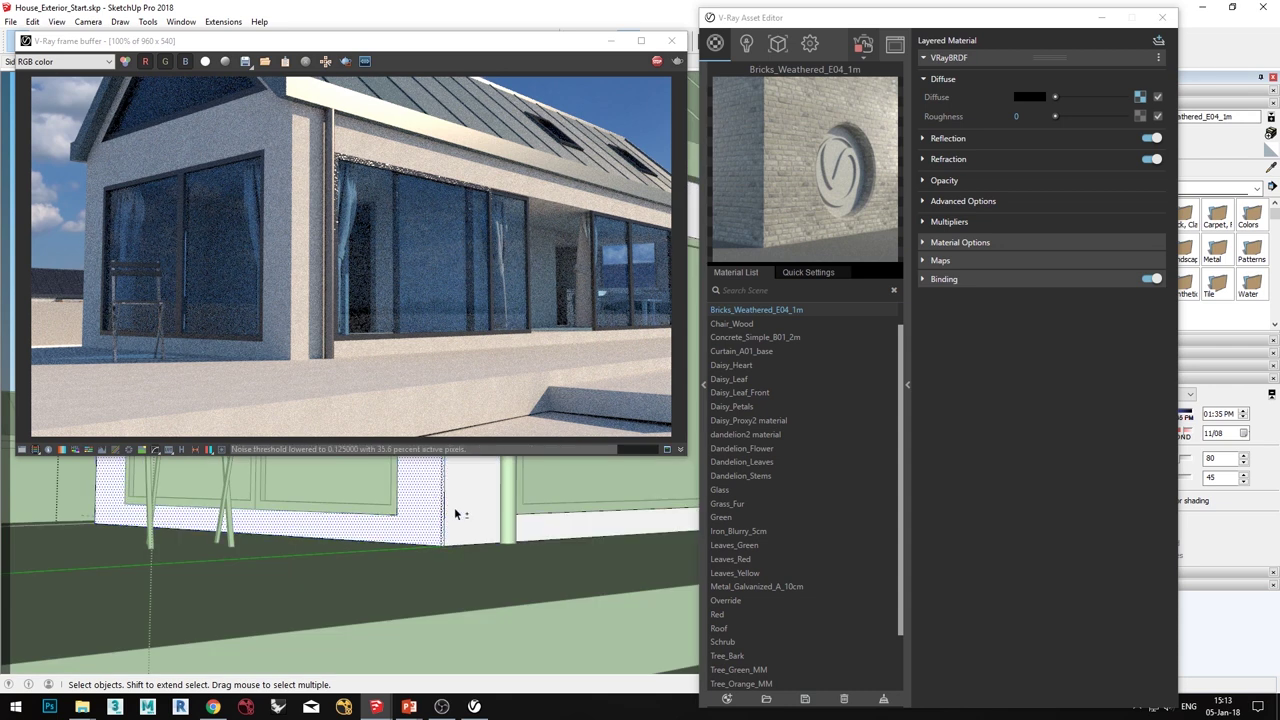
shift+click(455, 514)
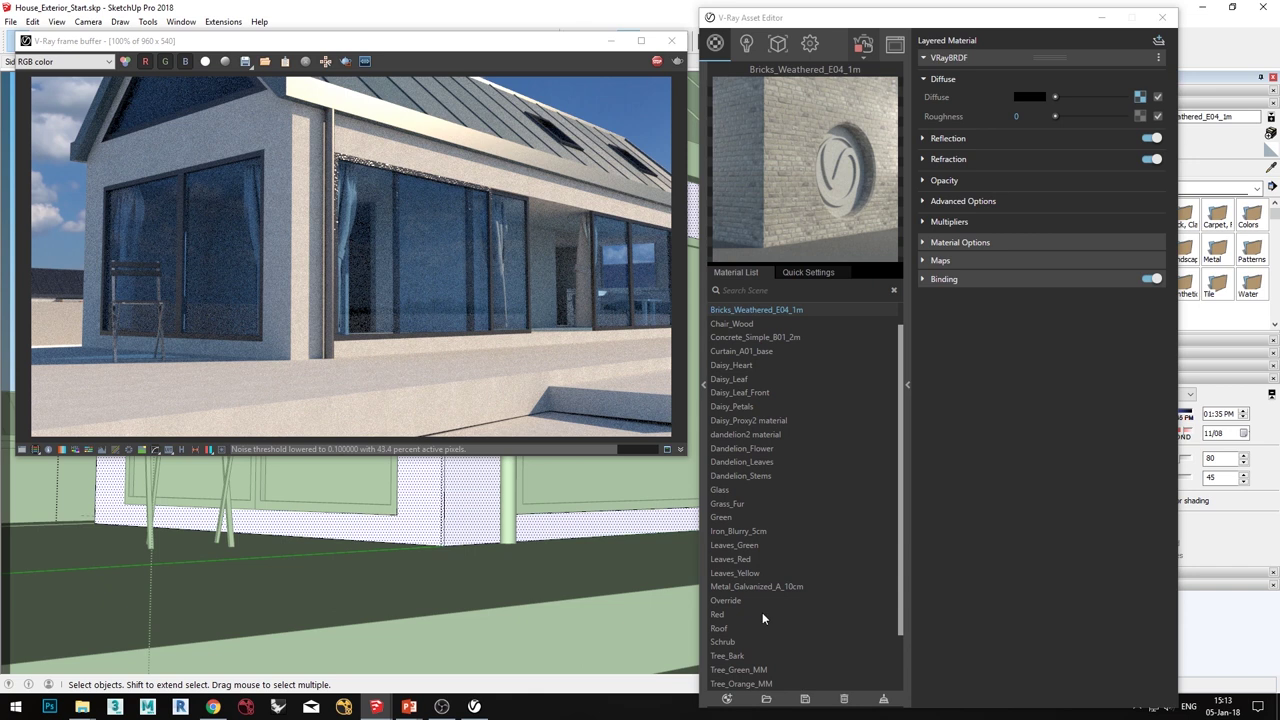
right_click(803, 311)
click(825, 339)
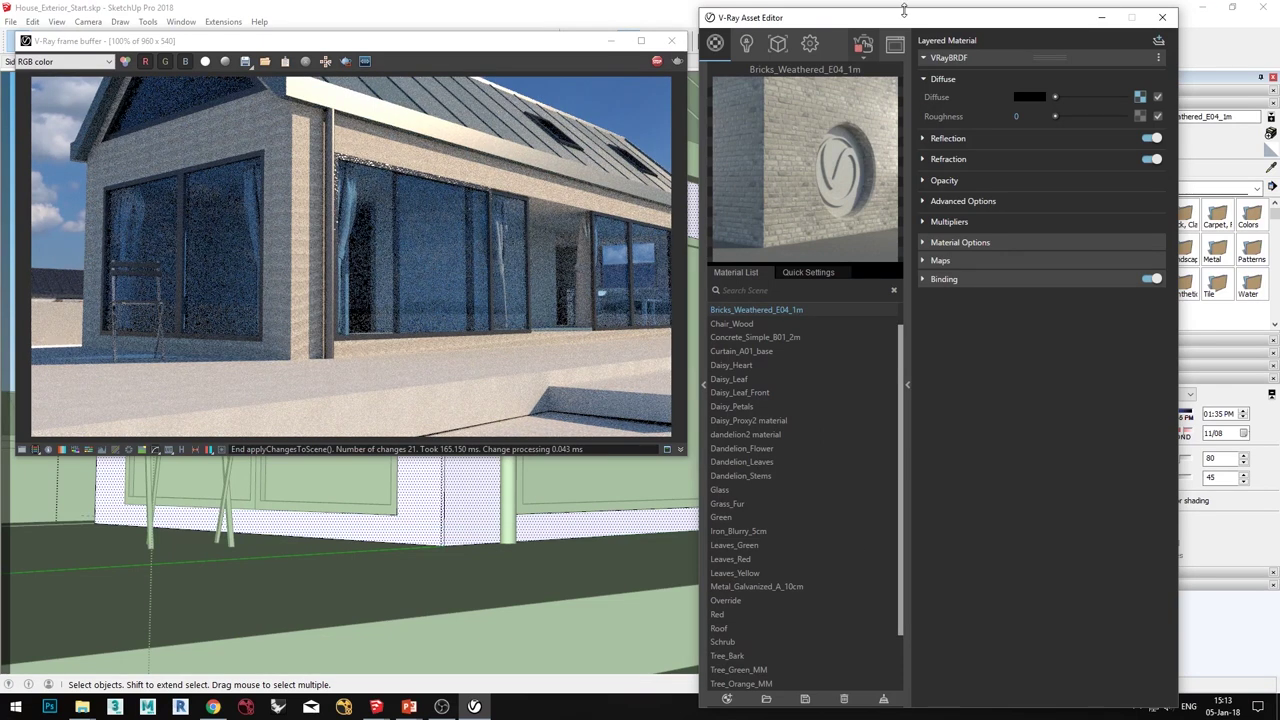
Step: Set the texture size of Bricks_Weathered_E04_1m to 2 m in the SketchUp material settings
mouse_move(934, 25)
mouse_down()
mouse_move(800, 18)
mouse_move(833, 23)
mouse_up()
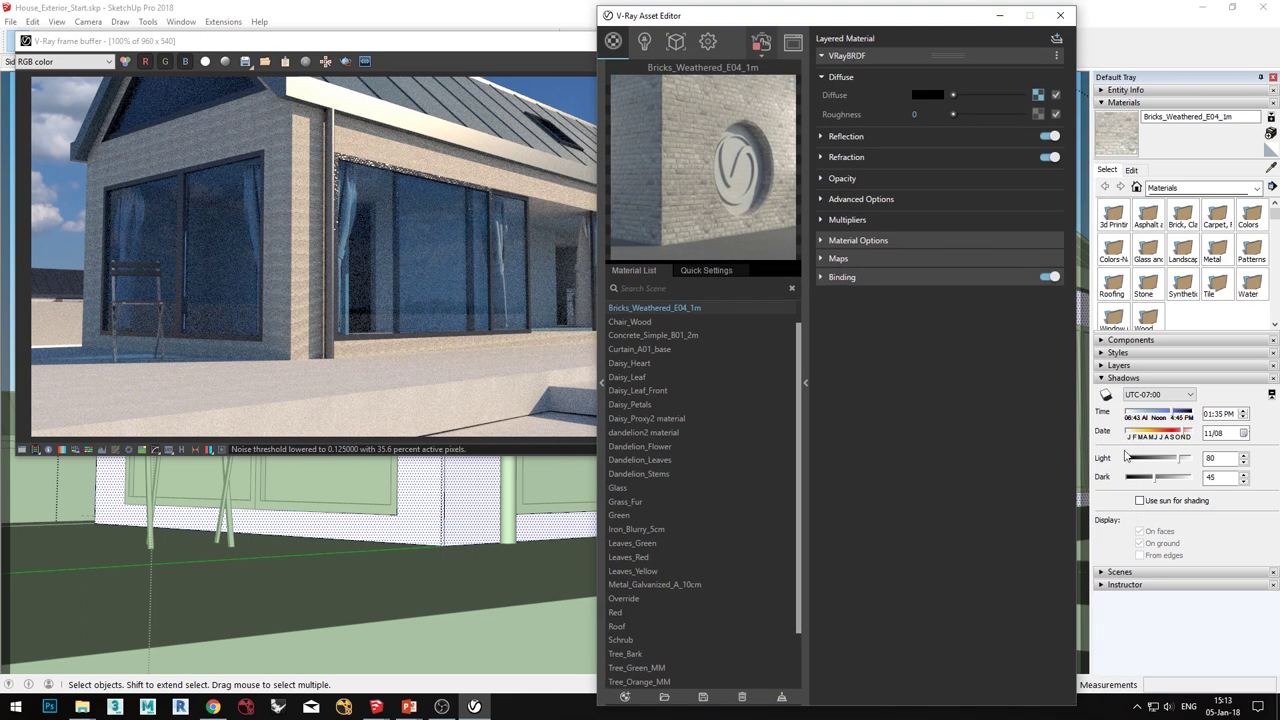
click(1131, 170)
double_click(1136, 321)
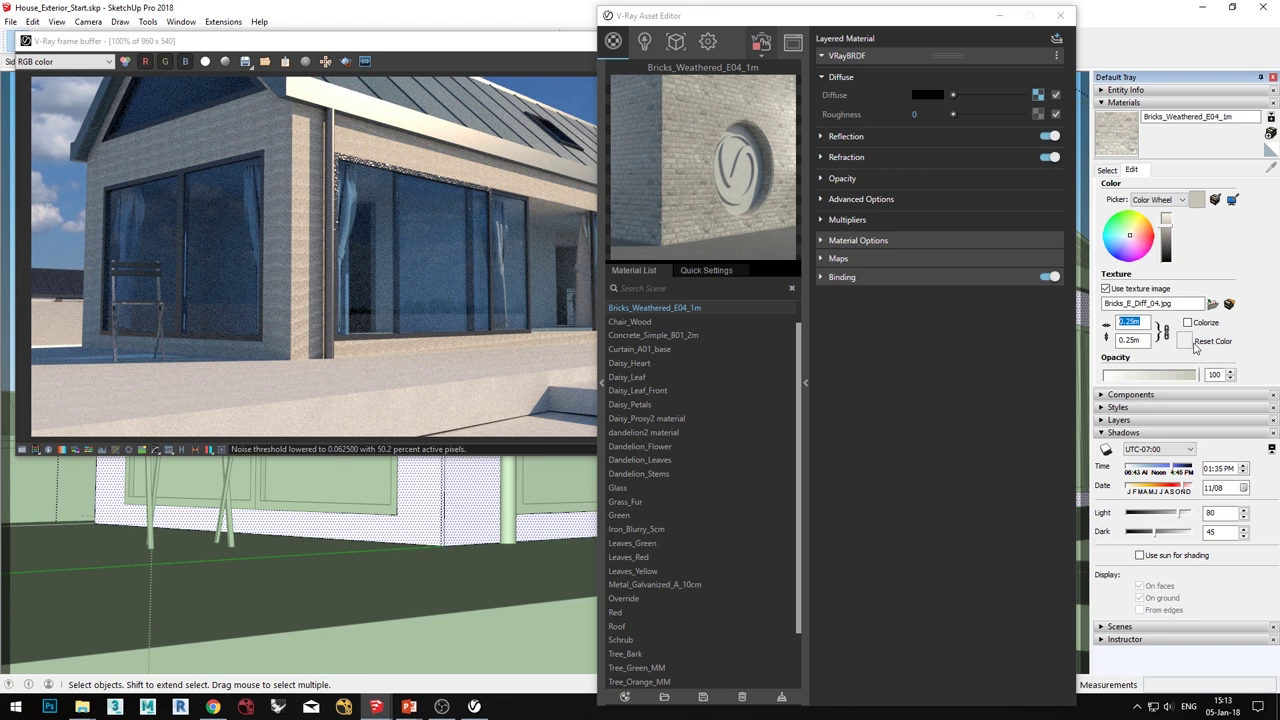
text(2)
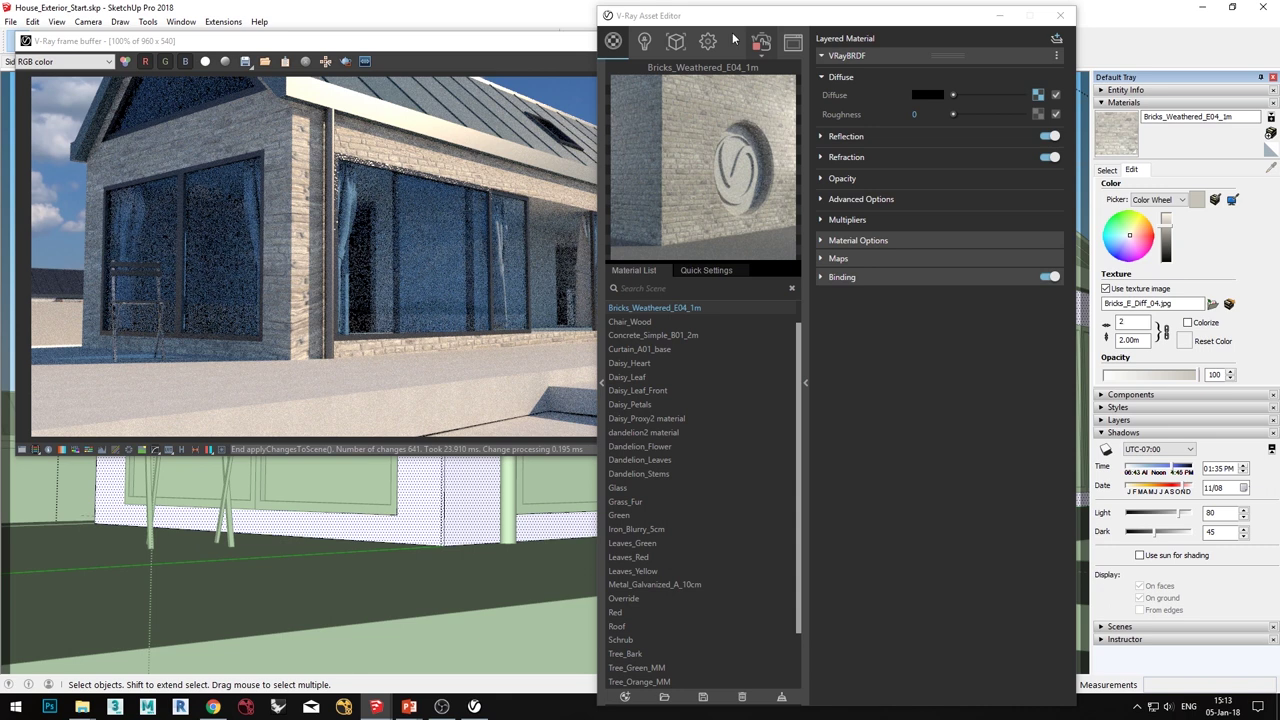
drag(735, 24, 765, 22)
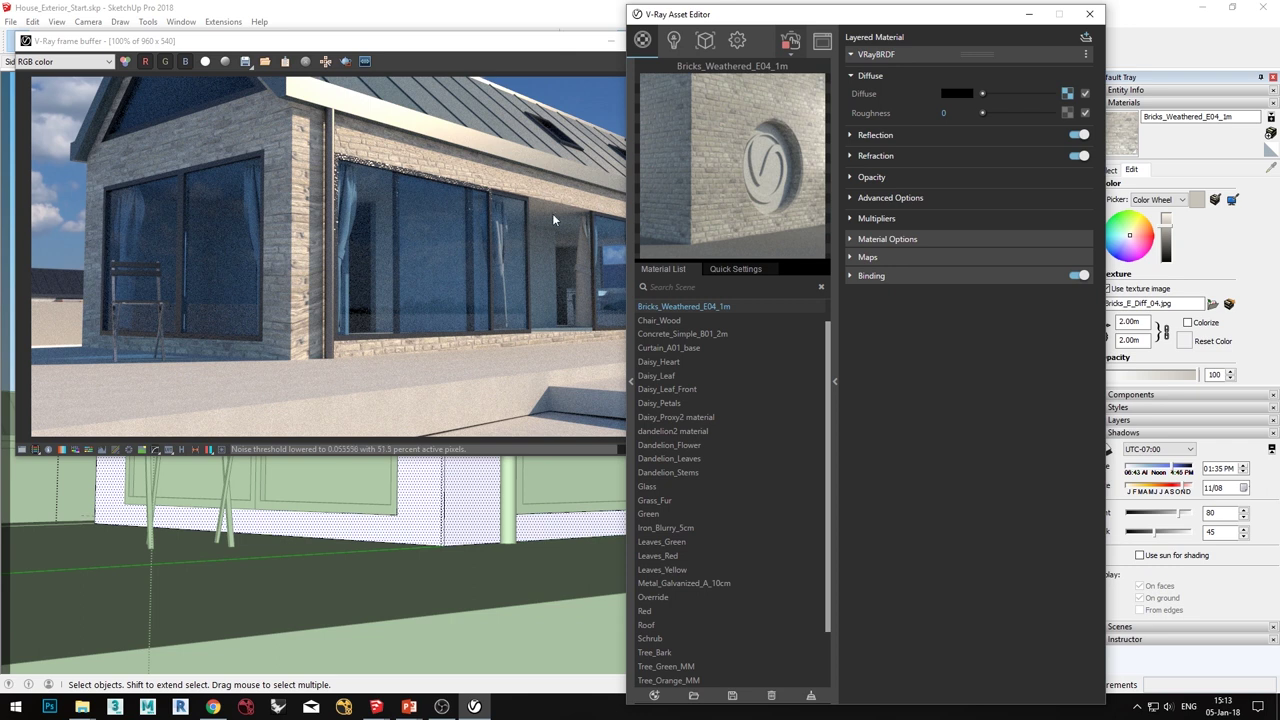
Step: Examine the rescaled brick texture on the house's walls in the interactive render from close up and from farther away
click(380, 40)
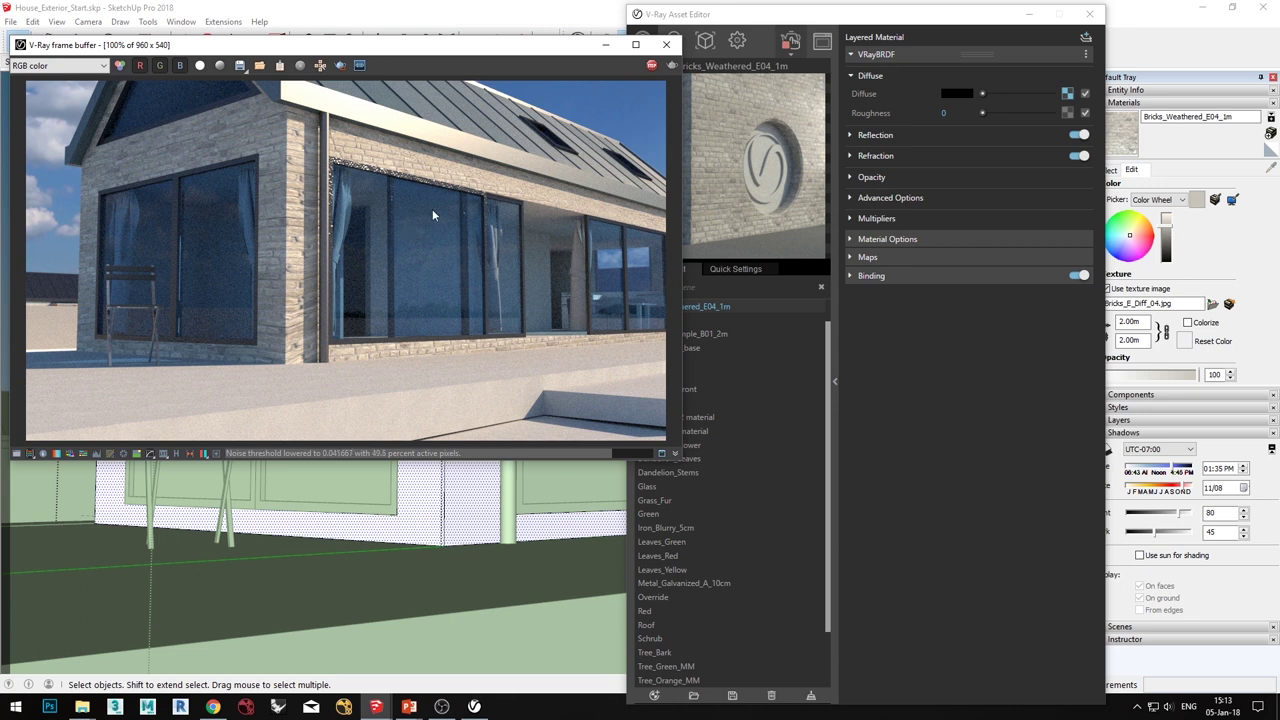
drag(862, 22, 1032, 31)
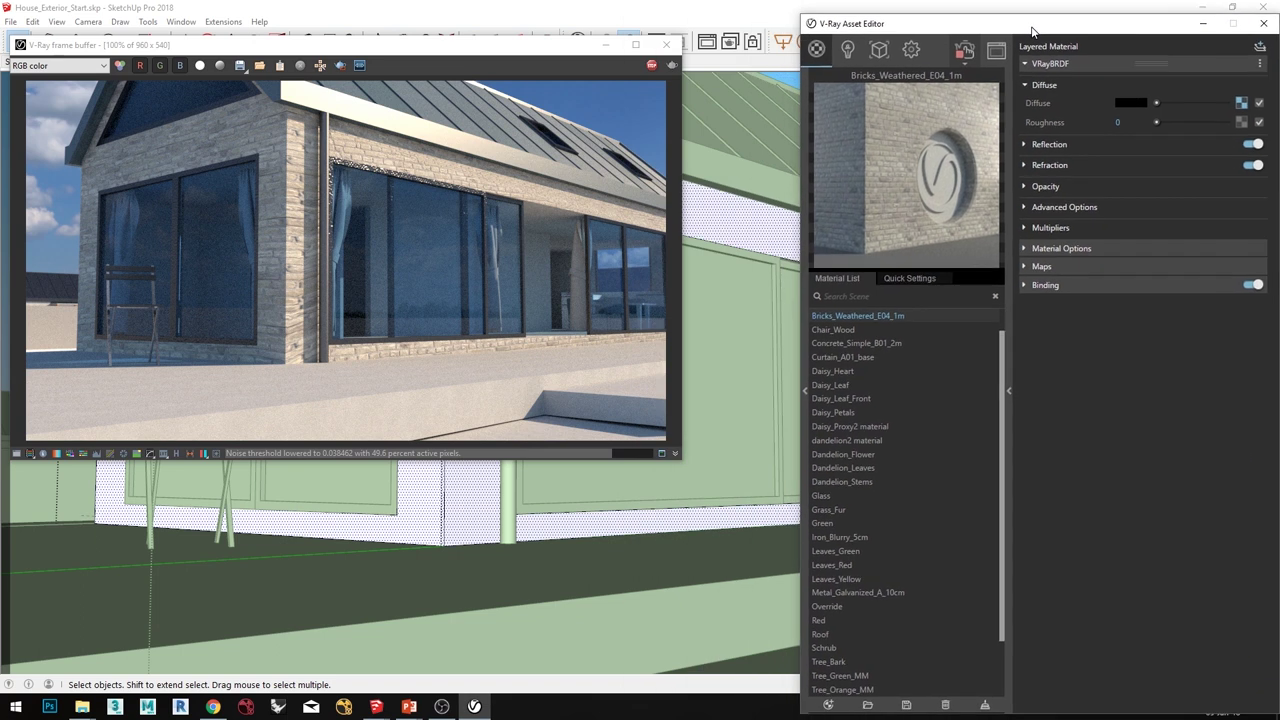
click(792, 75)
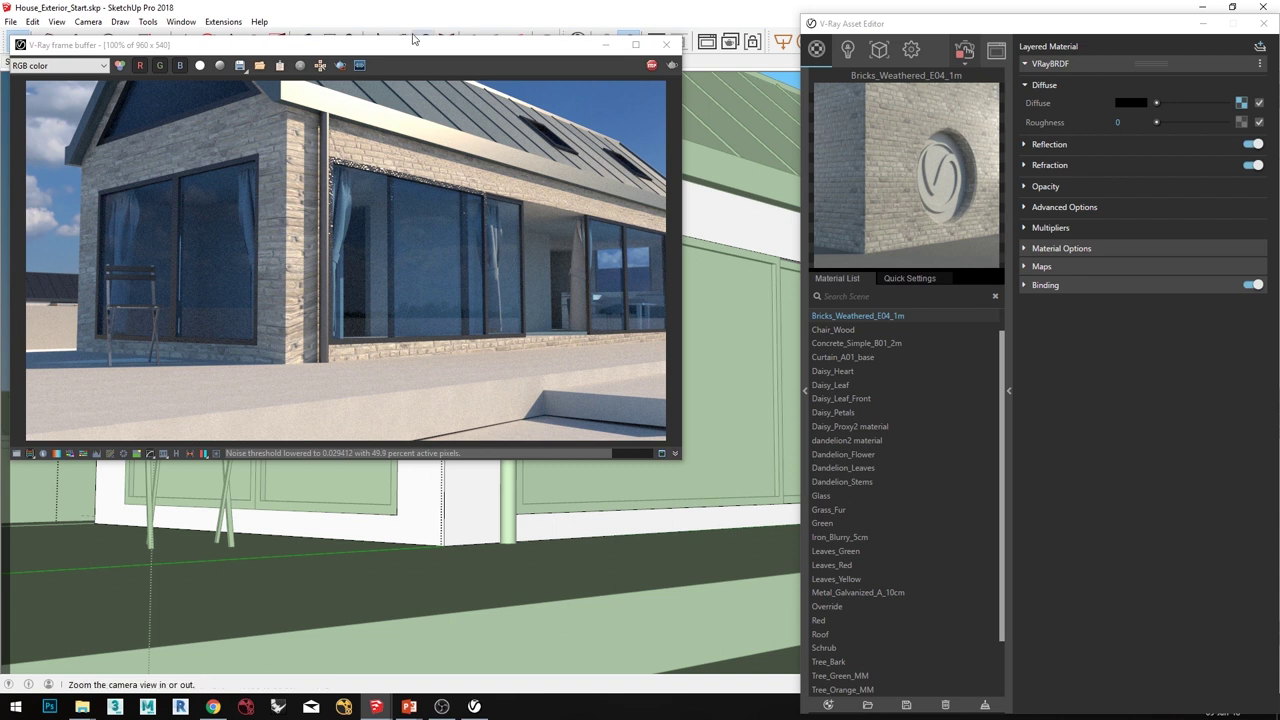
mouse_move(419, 45)
mouse_down()
mouse_move(423, 73)
mouse_move(464, 70)
mouse_move(464, 48)
mouse_up()
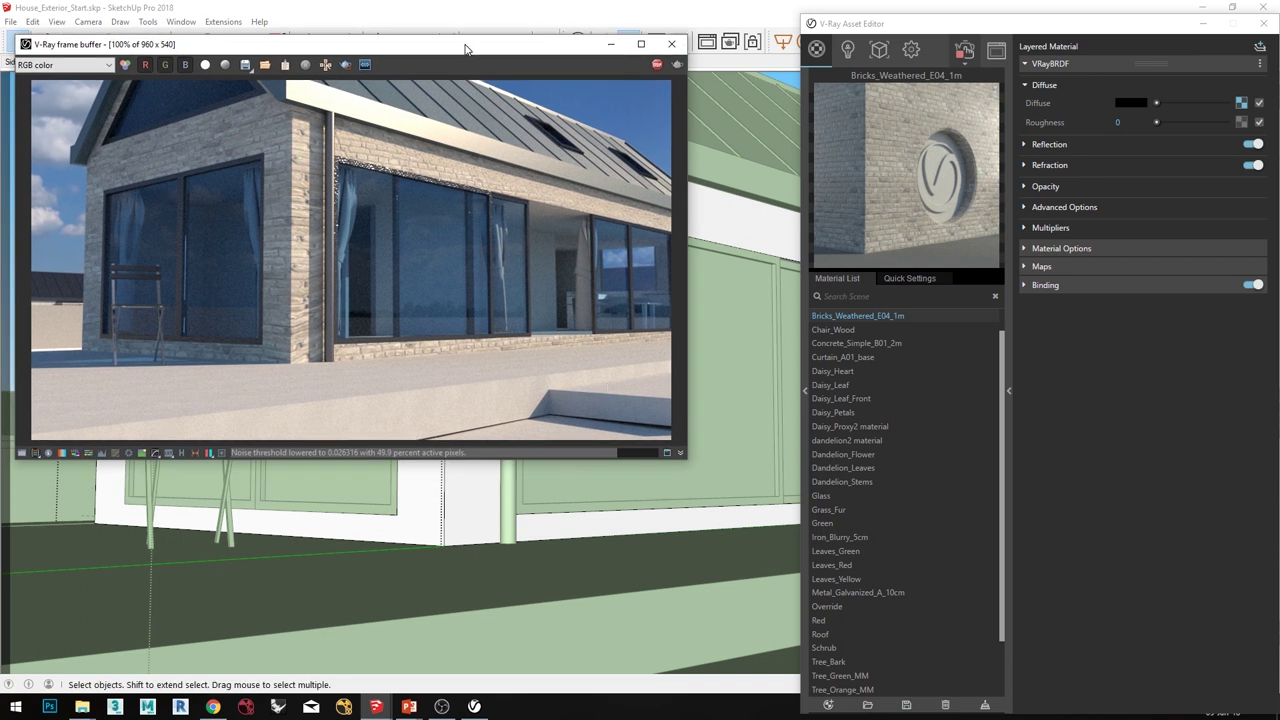
scroll(628, 488, down, 3)
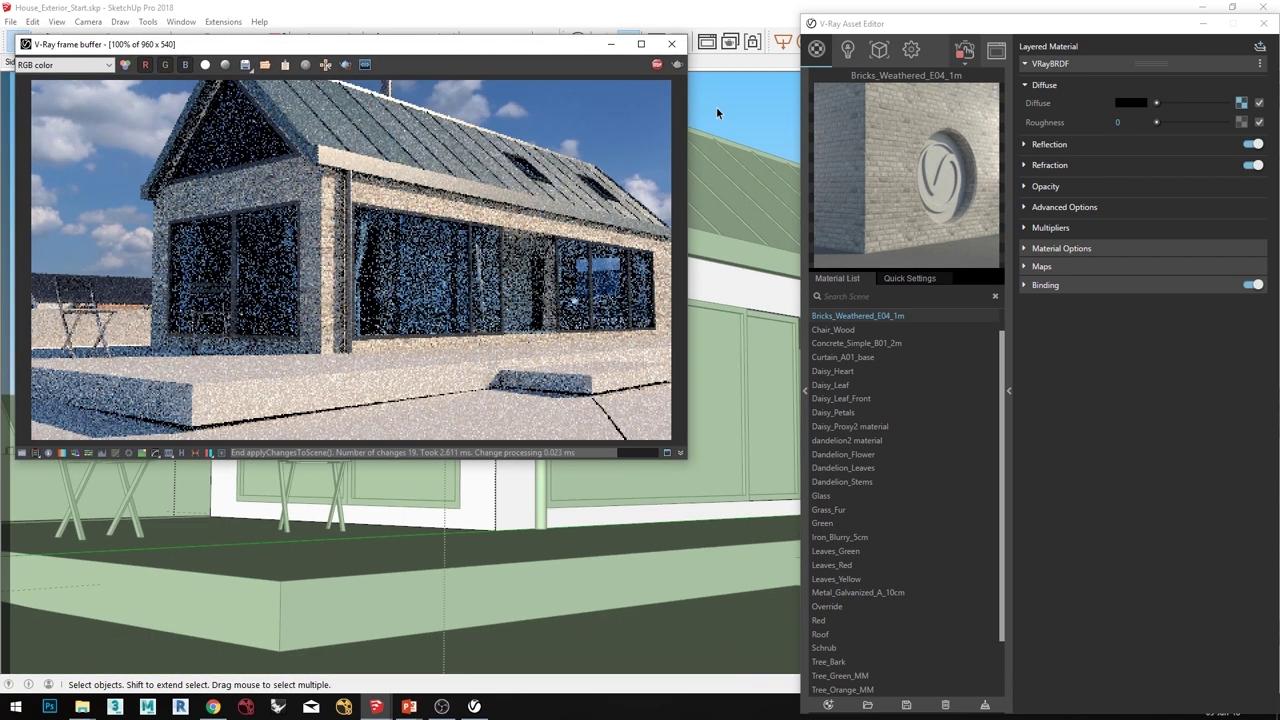
click(745, 104)
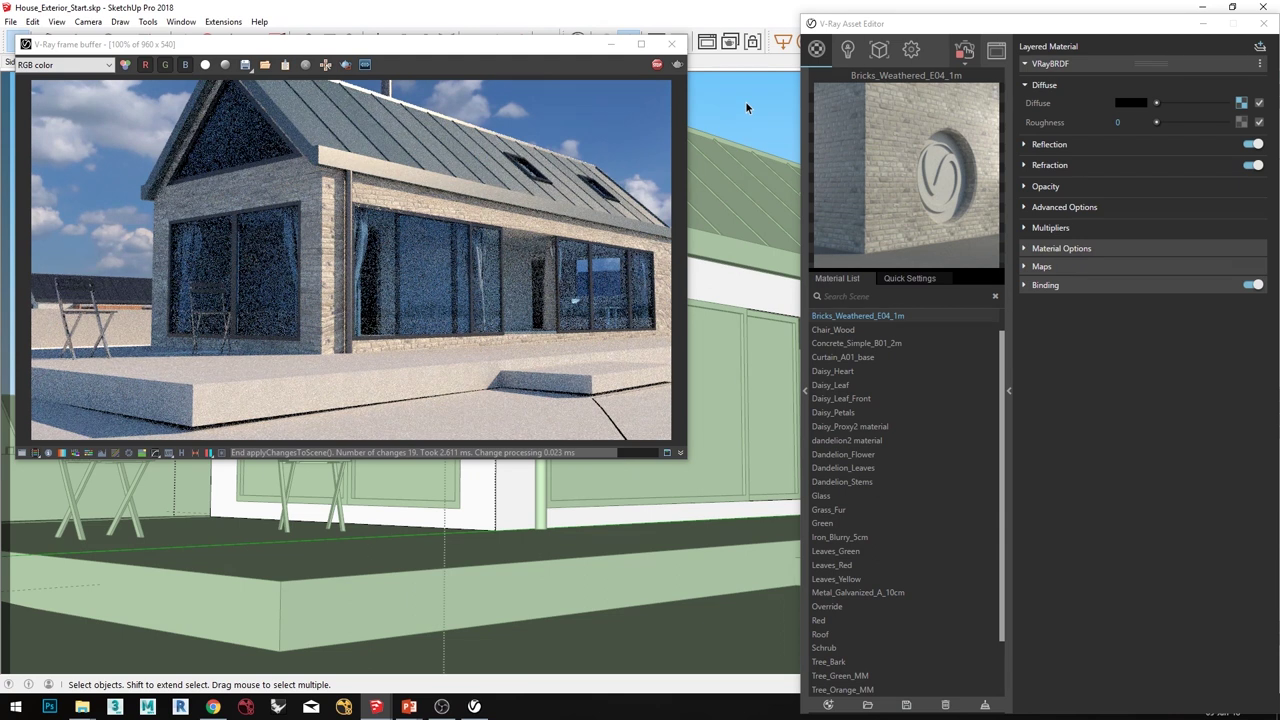
Step: Apply V-Ray's Tri-Planar projection (World) to the whole house component so its brick texture is mapped in world space
double_click(977, 26)
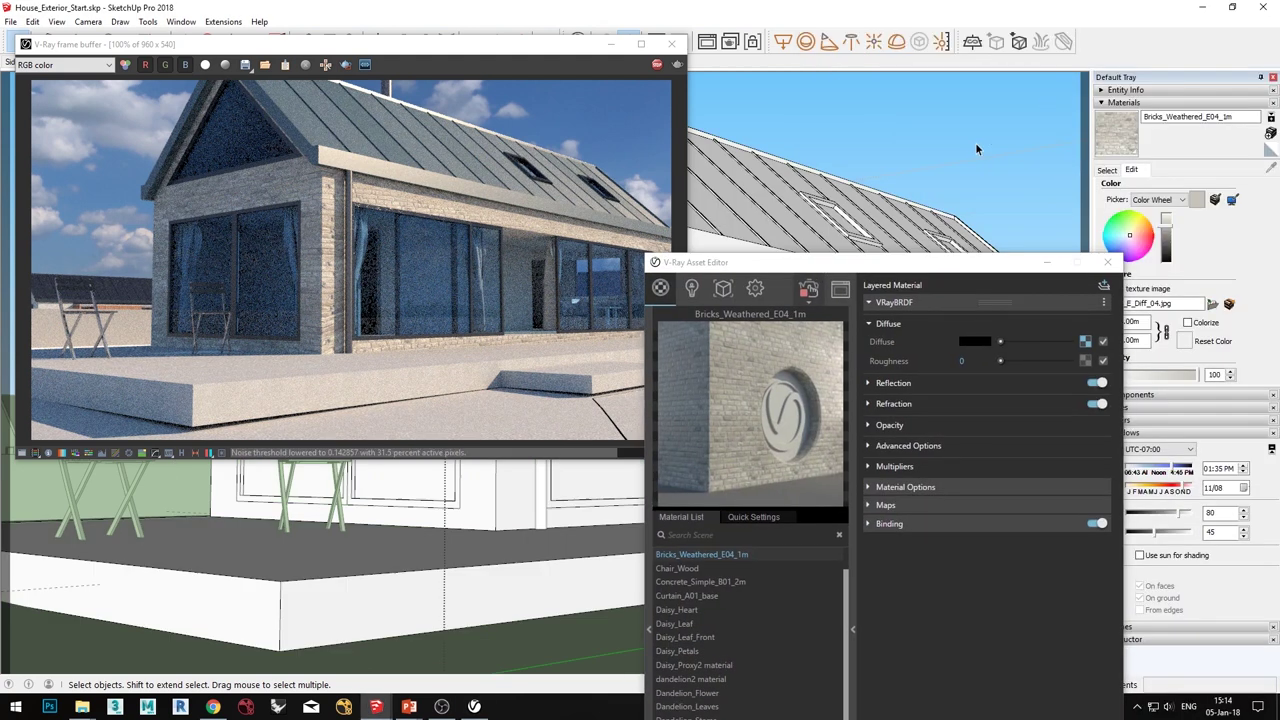
drag(902, 266, 974, 21)
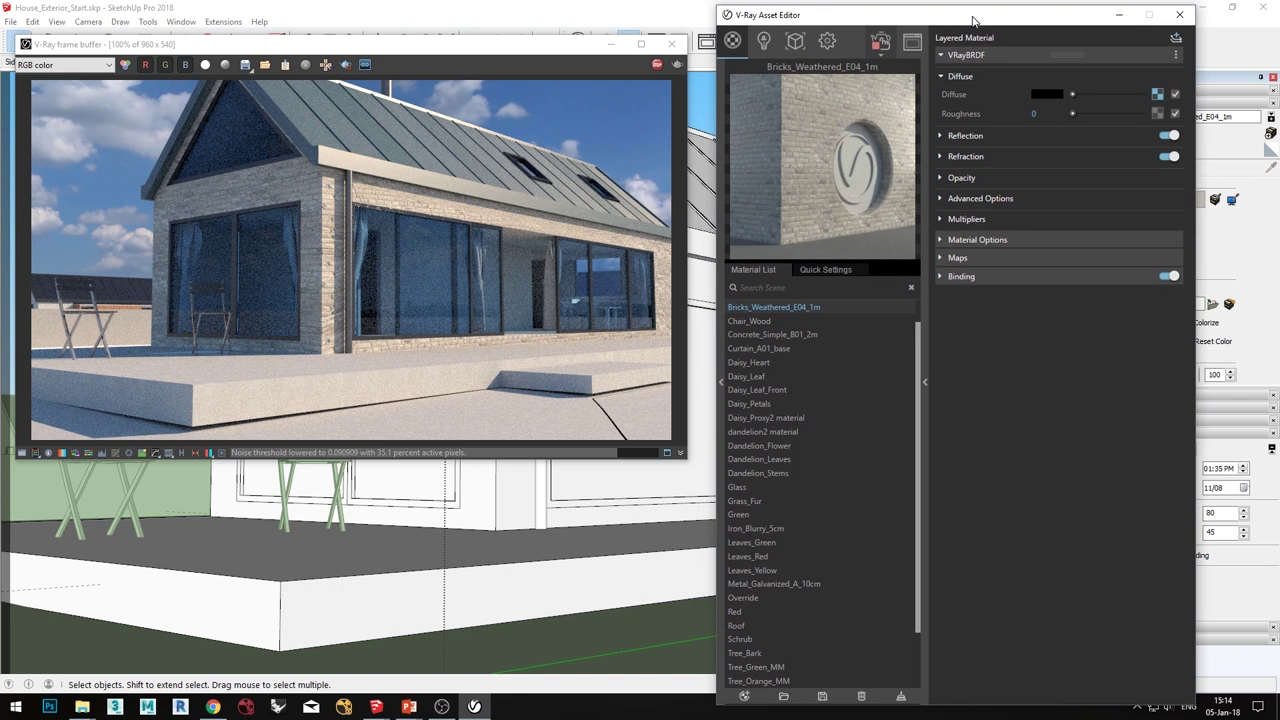
click(506, 510)
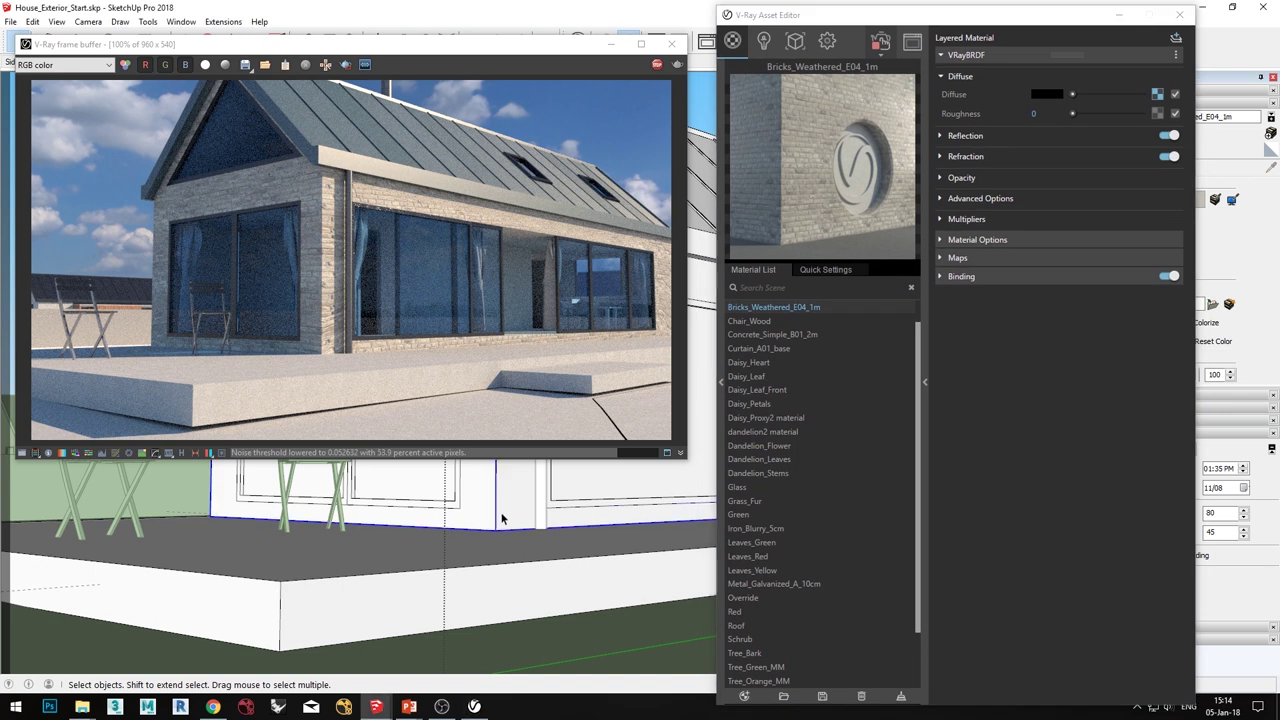
double_click(505, 494)
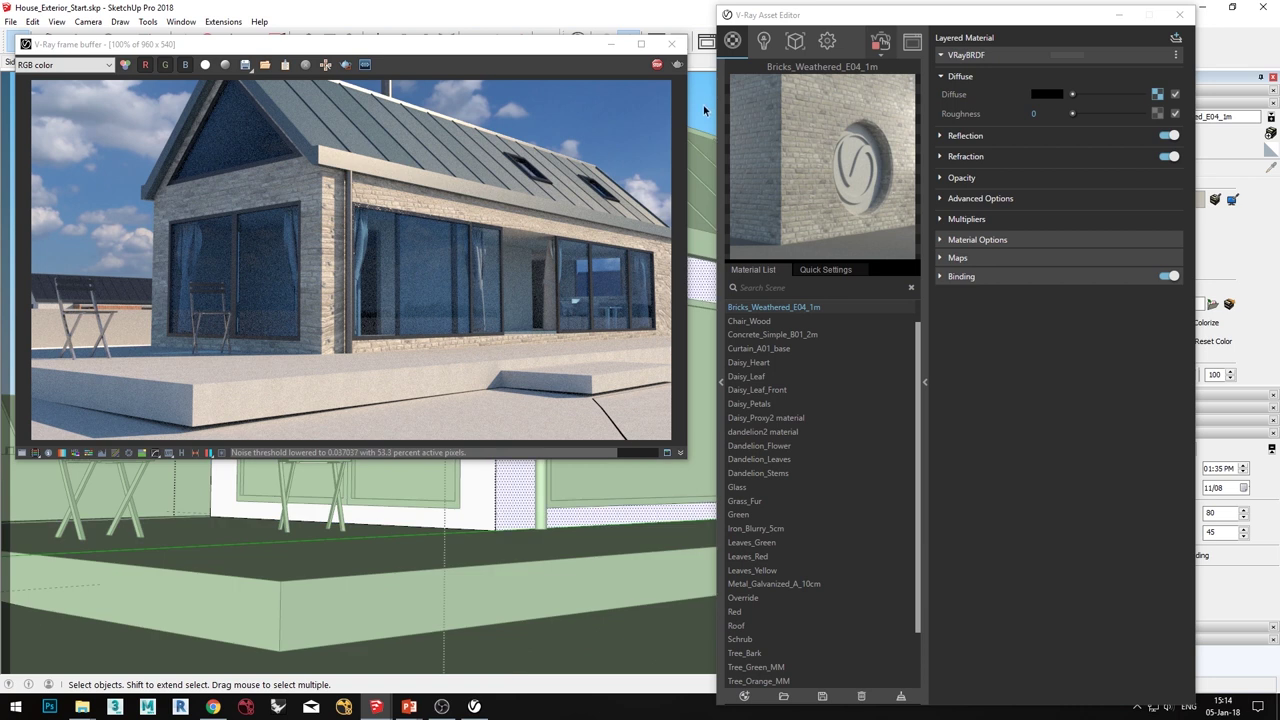
click(881, 25)
drag(881, 25, 857, 286)
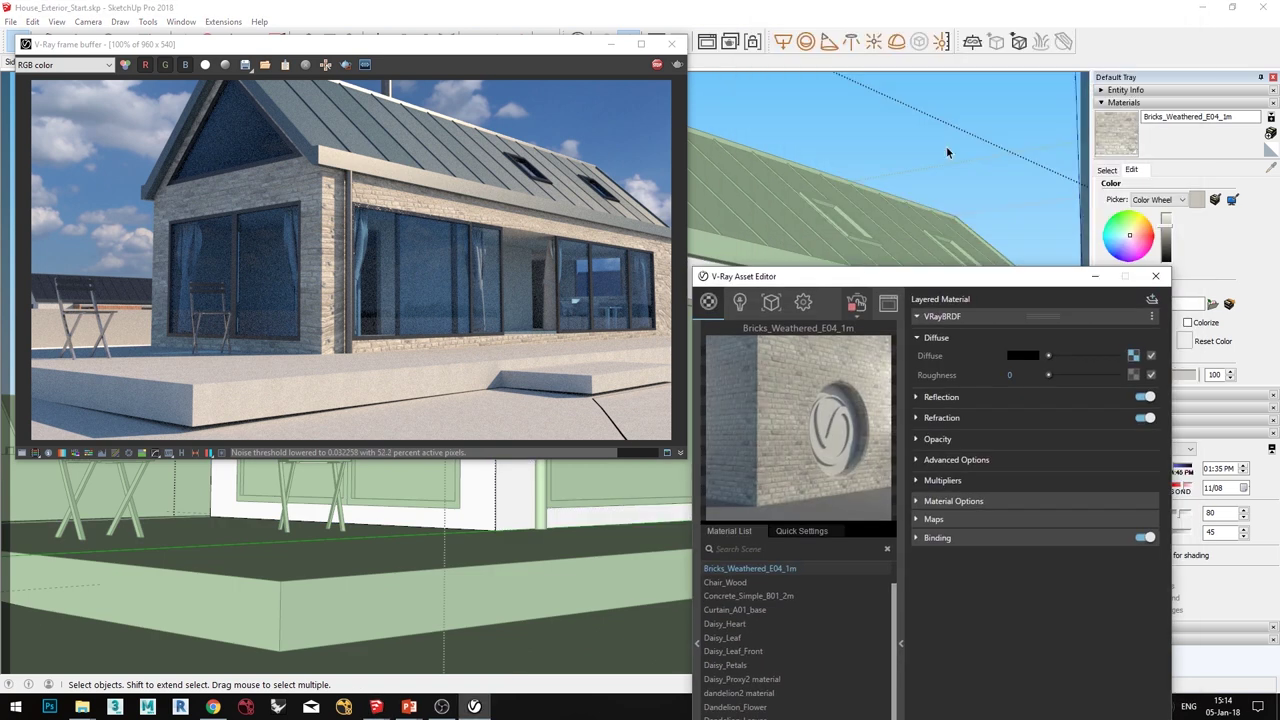
click(518, 494)
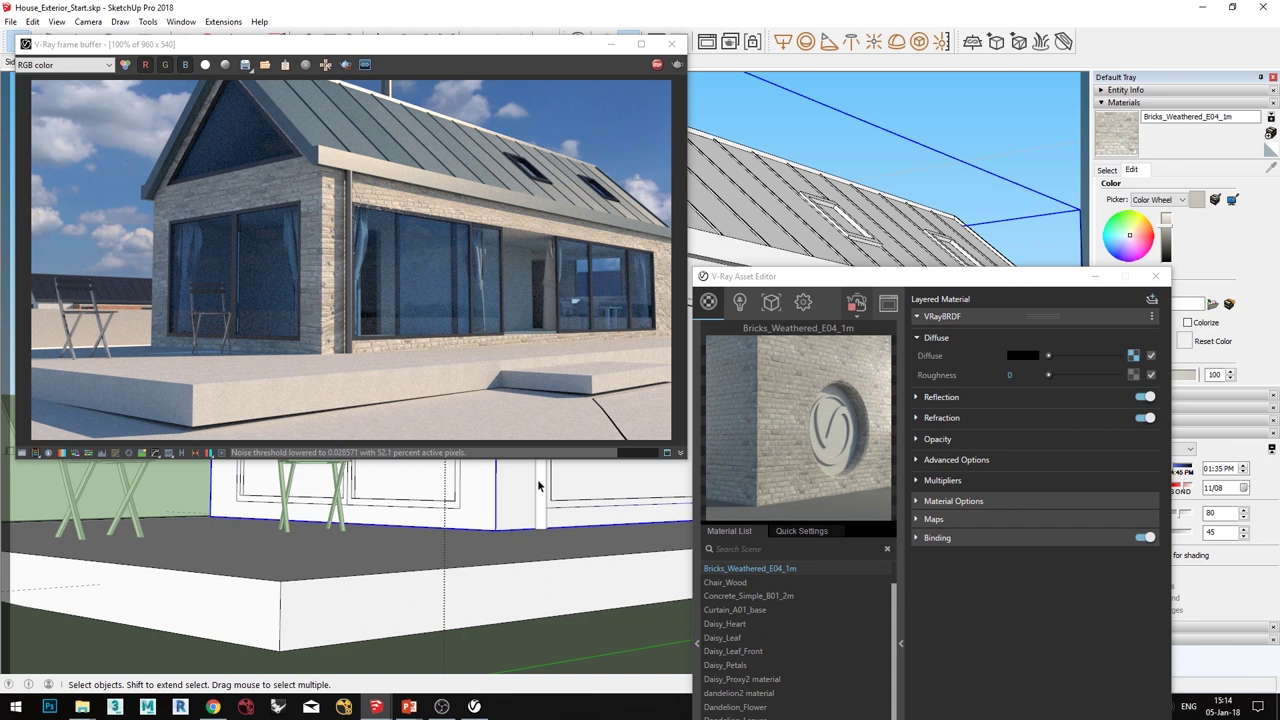
right_click(493, 500)
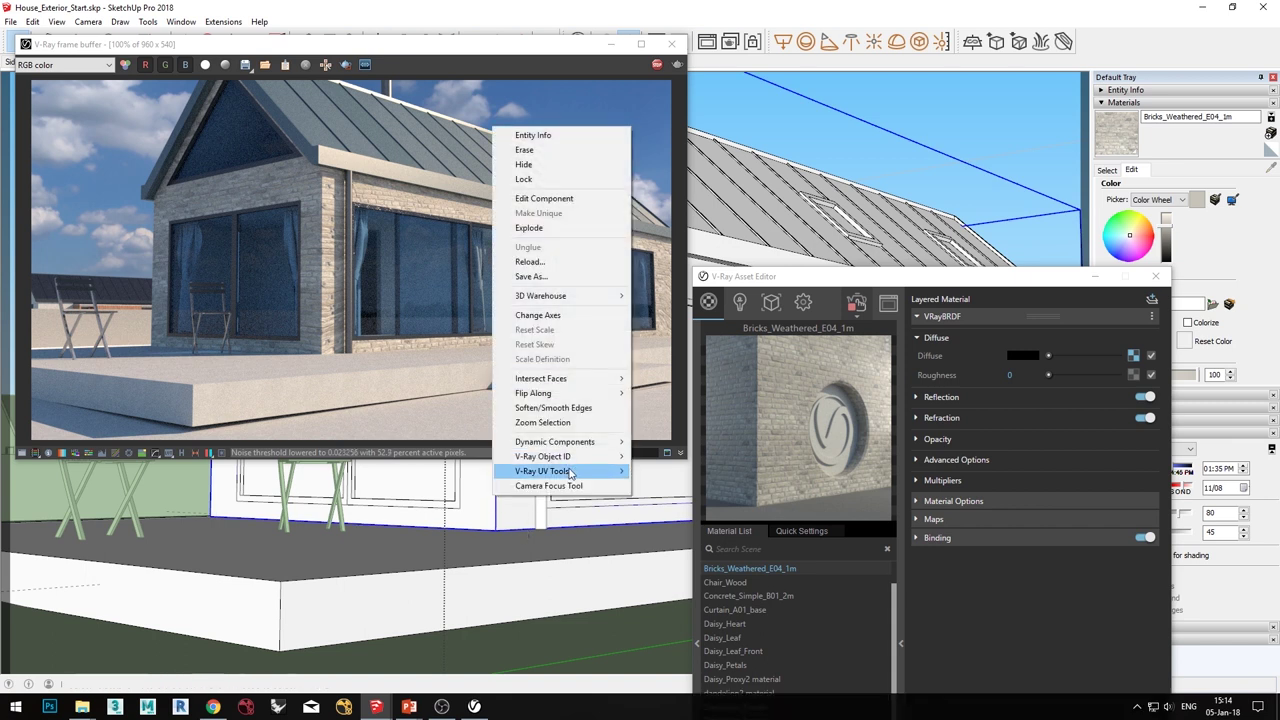
right_click(491, 514)
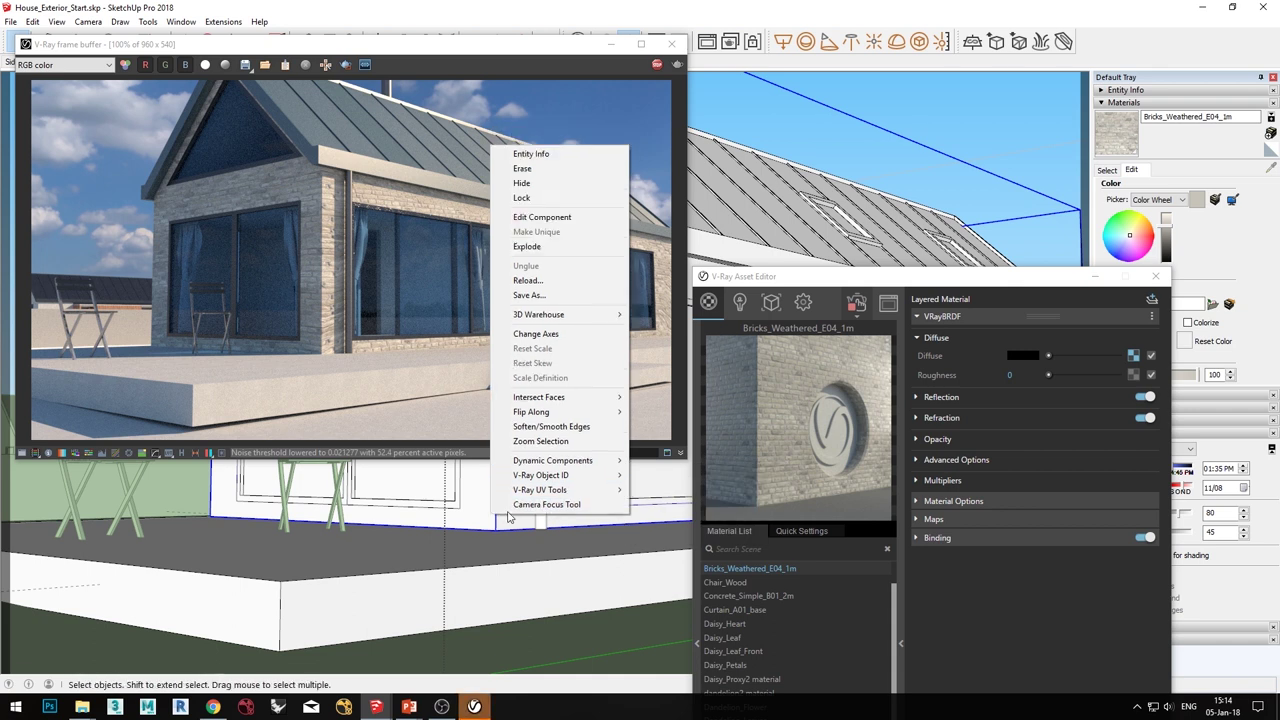
mouse_move(527, 490)
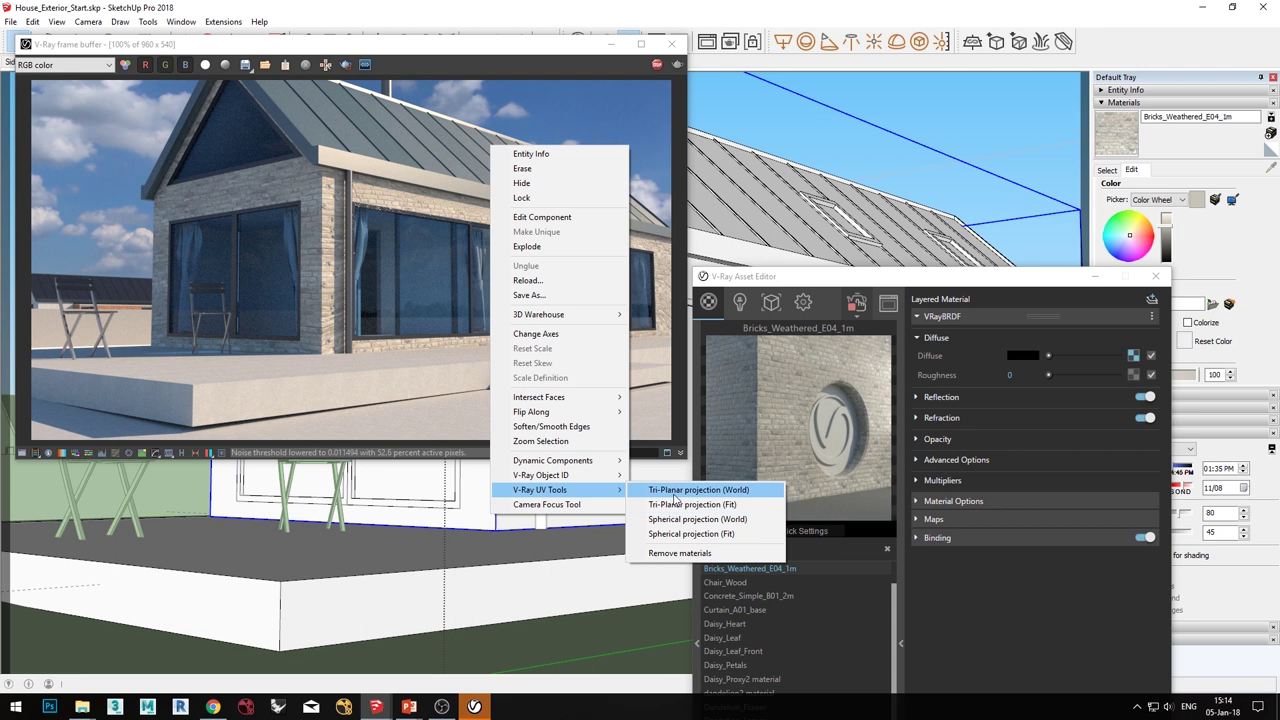
click(729, 490)
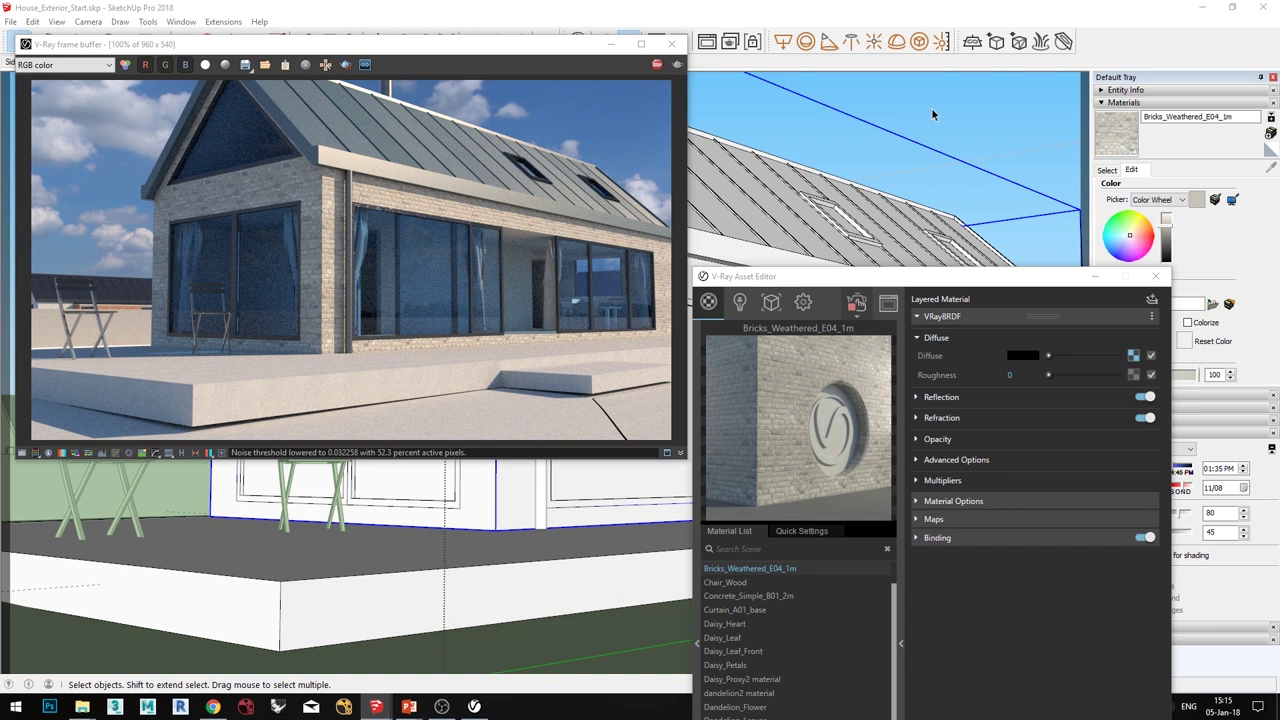
Step: Add Grass A 200cm from the material library's Ground category to the scene's materials
drag(905, 283, 902, 21)
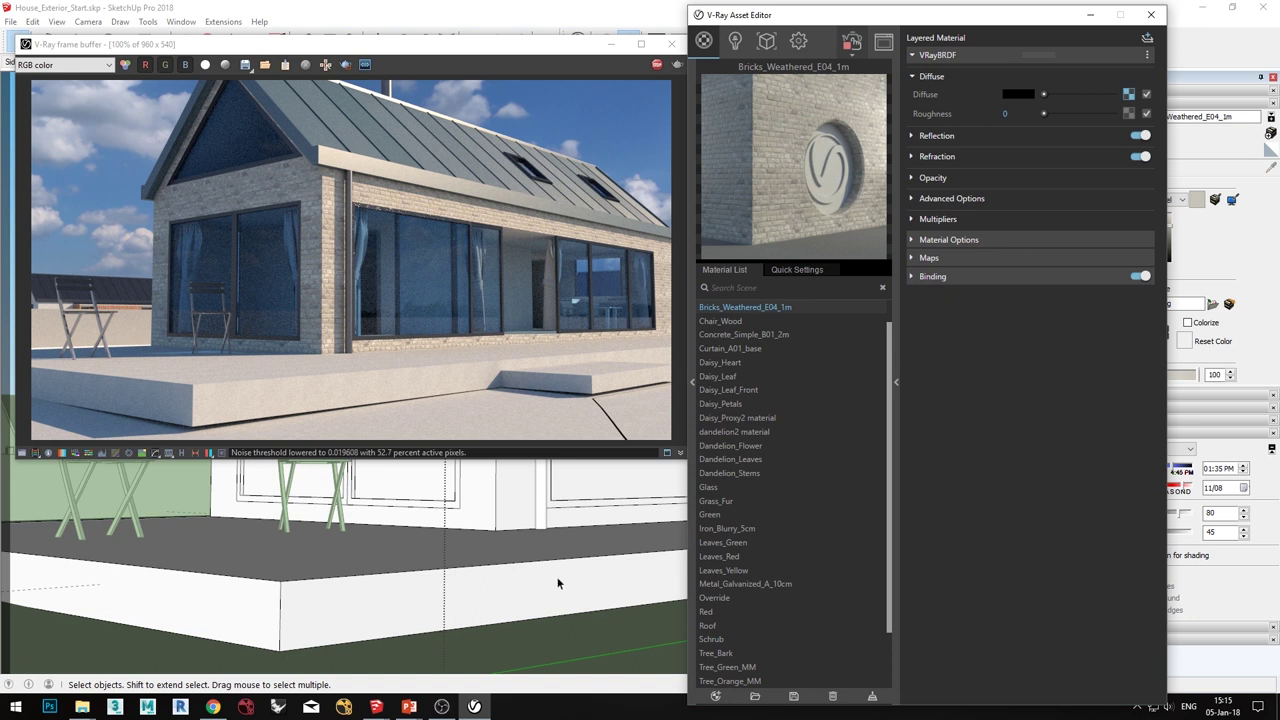
mouse_move(558, 583)
middle_down()
mouse_move(566, 556)
mouse_move(522, 486)
mouse_move(543, 549)
mouse_move(517, 466)
mouse_move(562, 578)
mouse_move(463, 486)
mouse_move(498, 528)
mouse_move(494, 551)
mouse_move(492, 511)
middle_up()
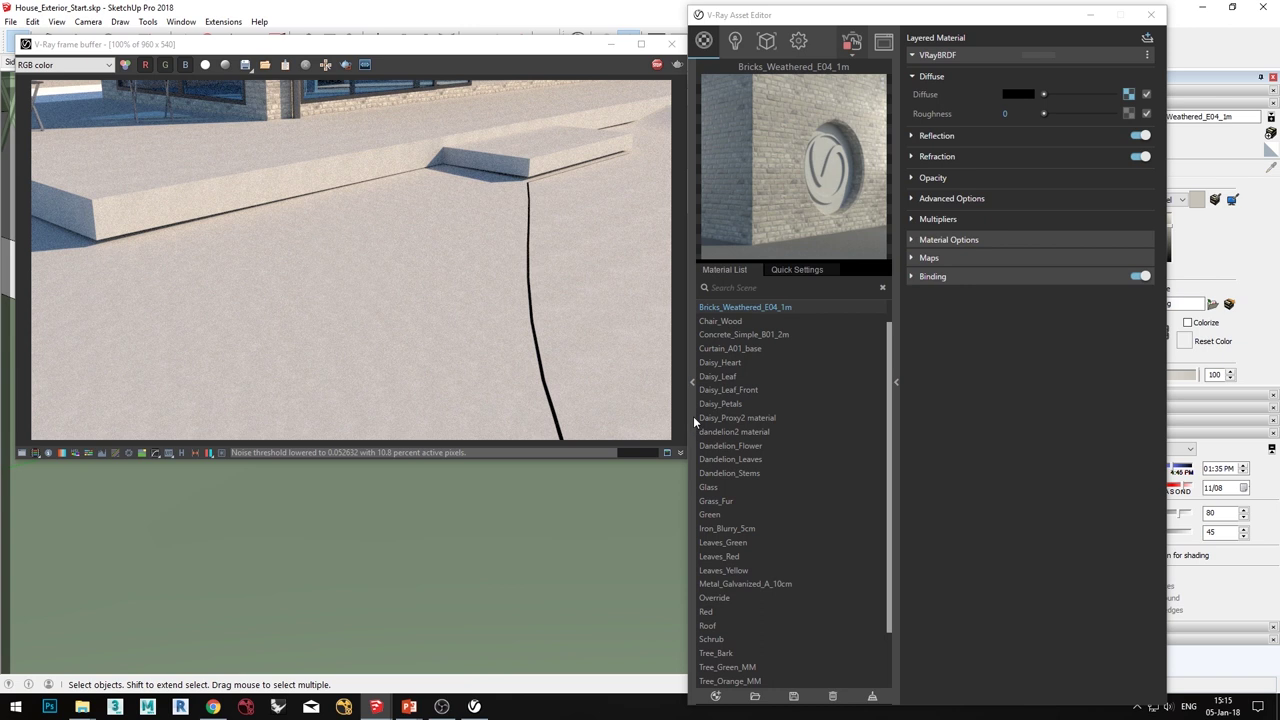
click(689, 362)
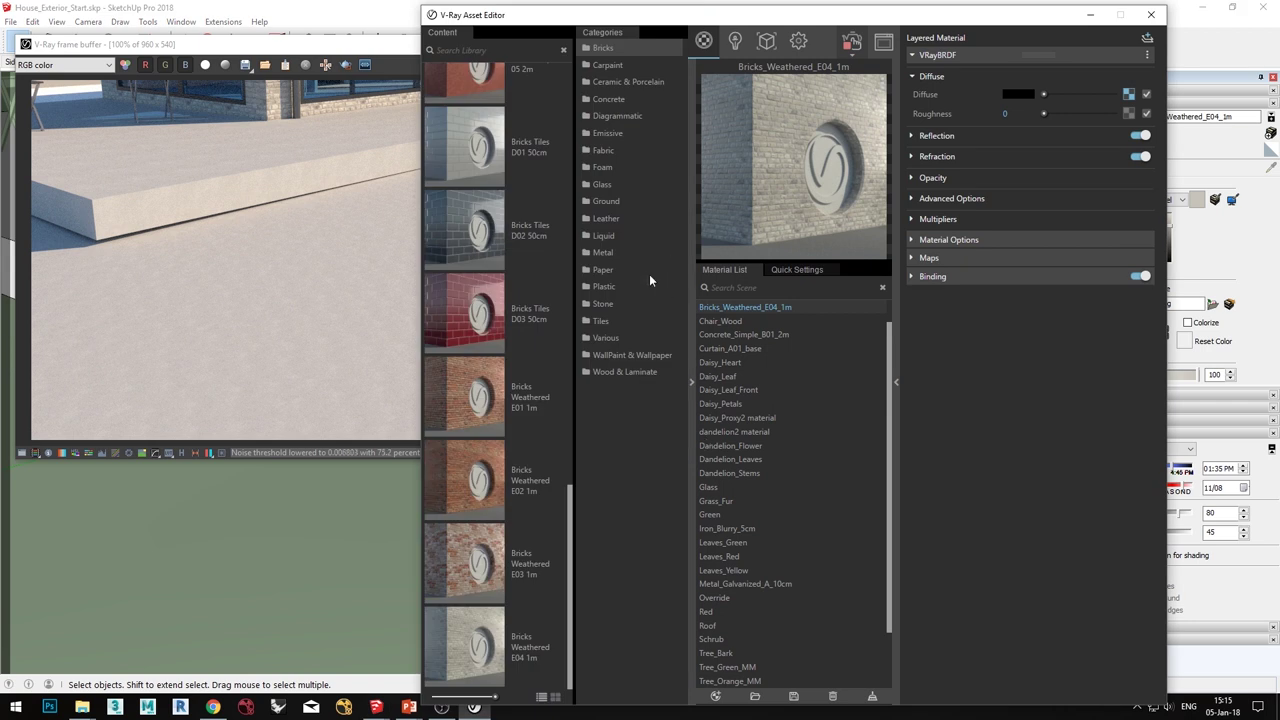
click(608, 201)
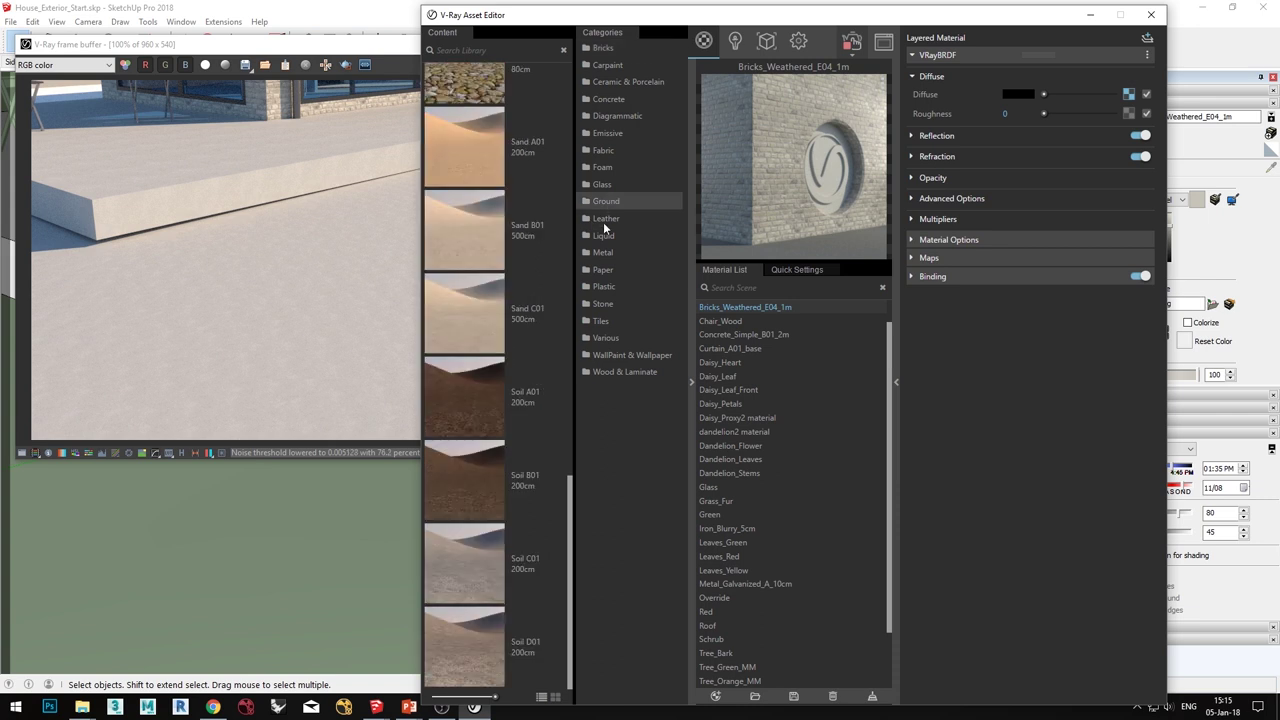
drag(572, 495, 580, 225)
scroll(550, 258, up, 2)
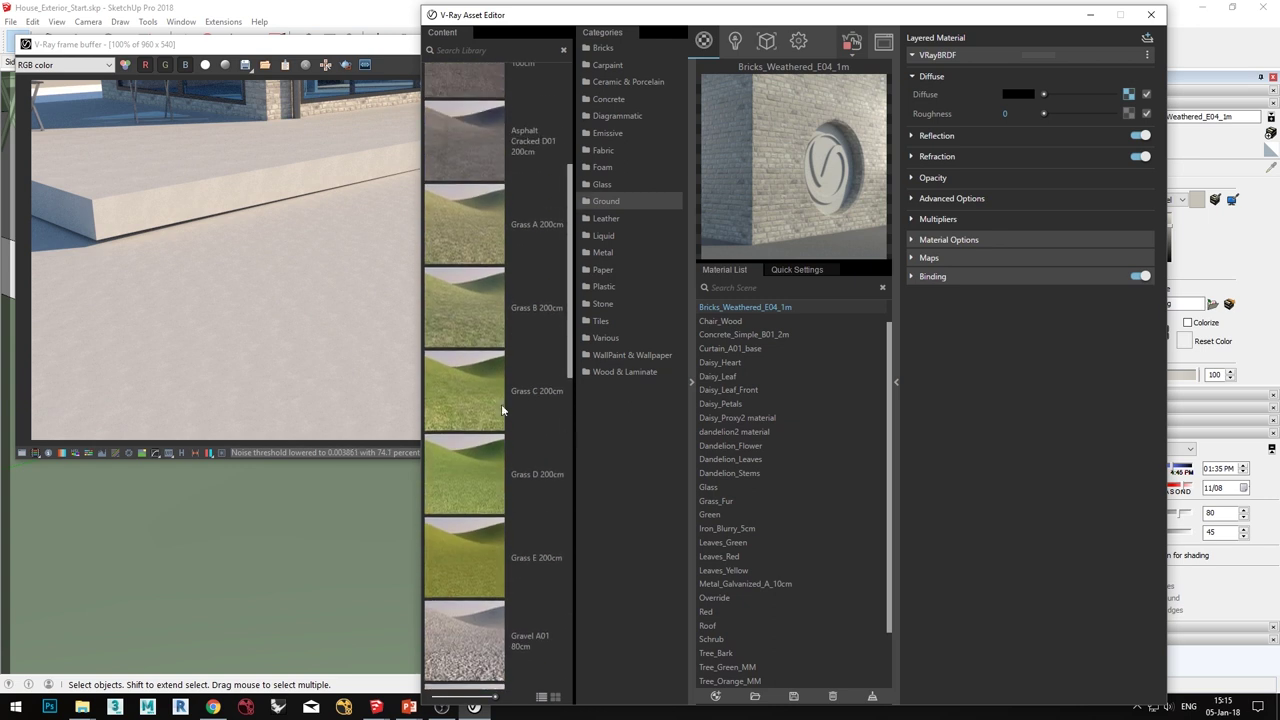
scroll(566, 370, up, 1)
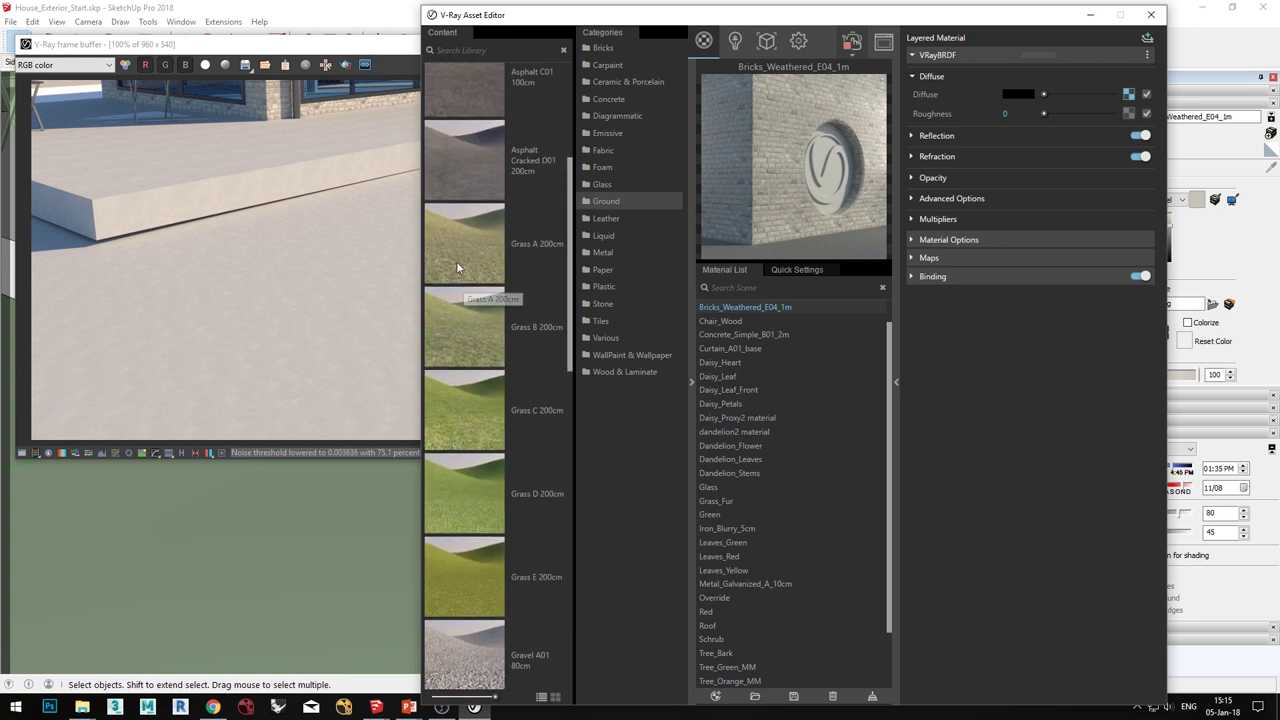
drag(467, 241, 800, 505)
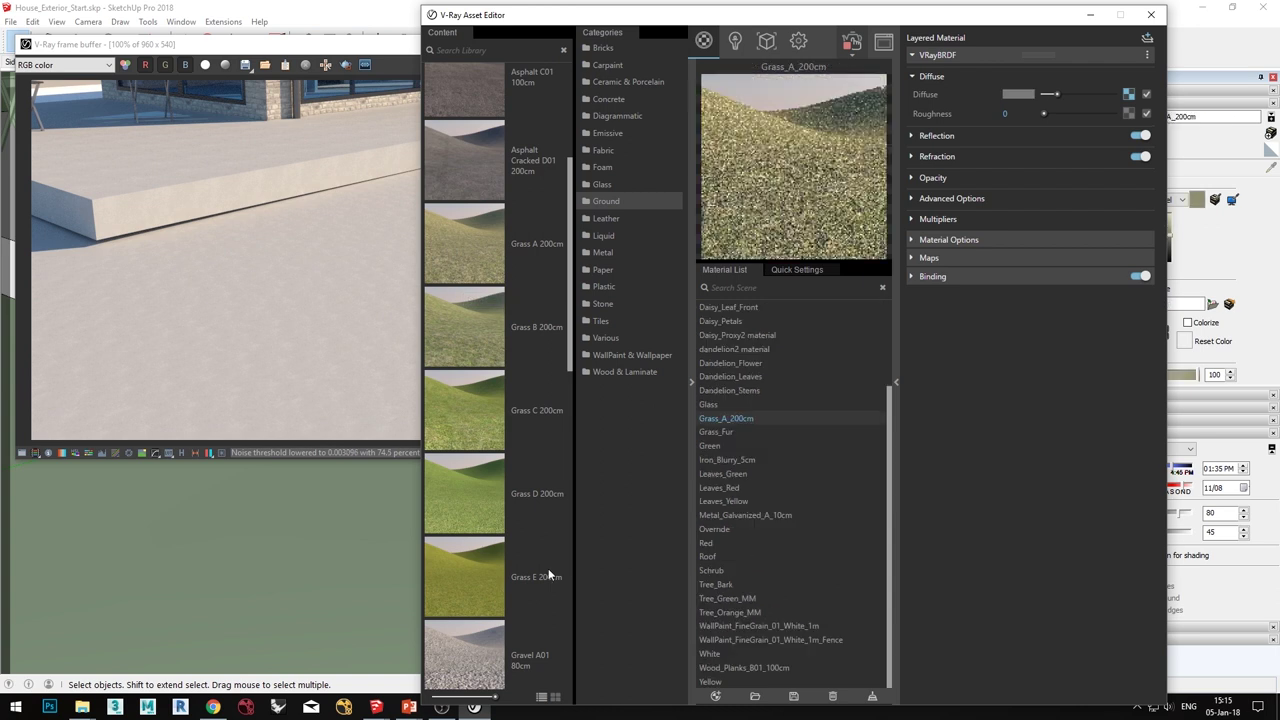
Step: Apply Grass_A_200cm to the ground surface in front of the terrace and collapse the material library
click(288, 534)
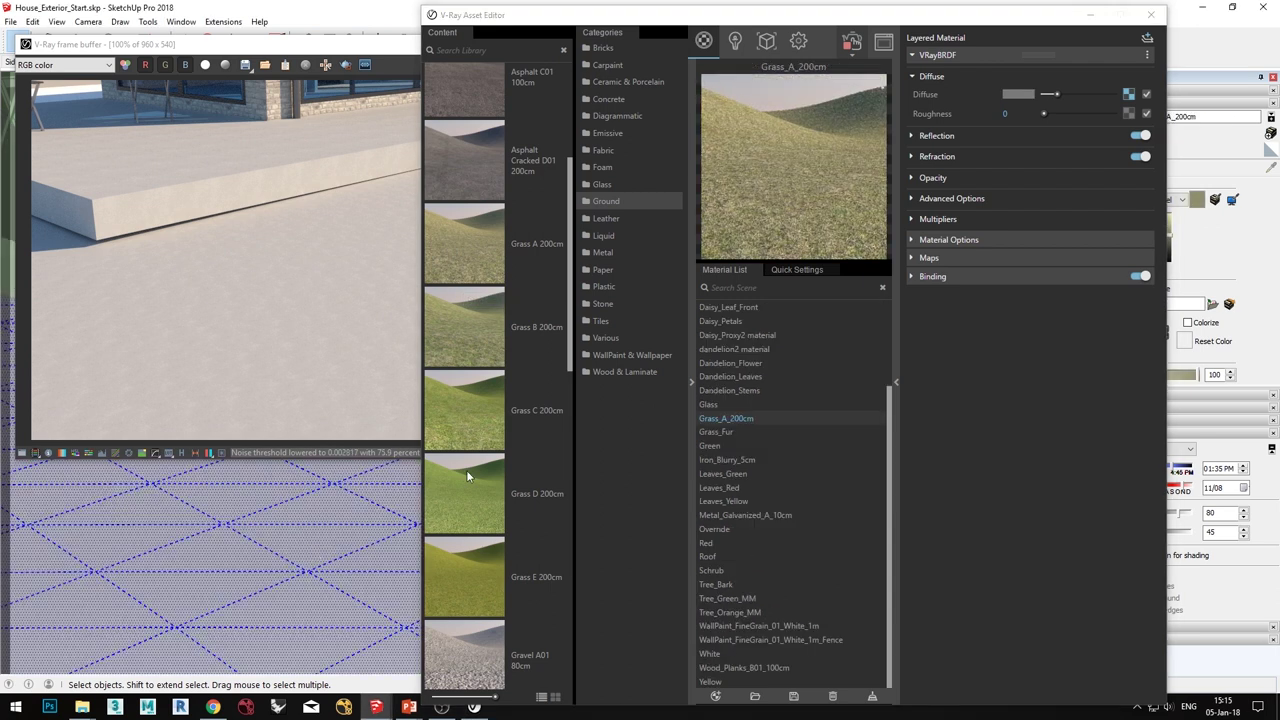
right_click(766, 420)
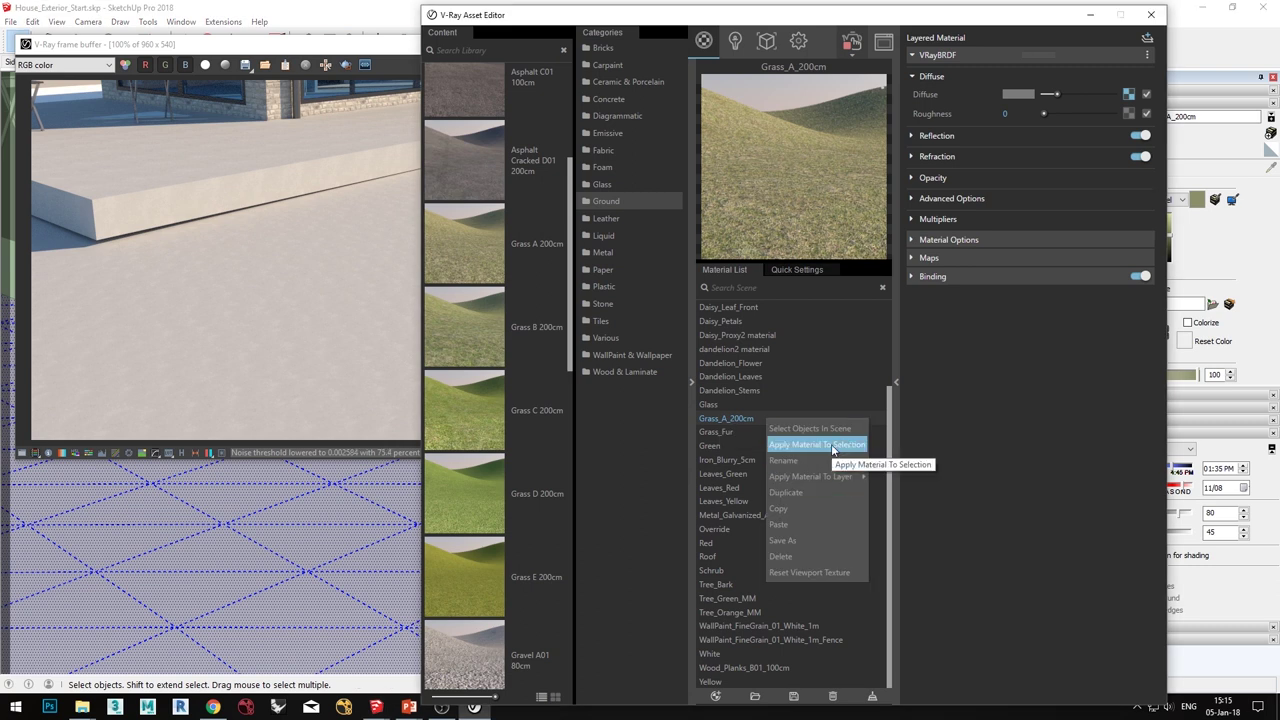
click(831, 444)
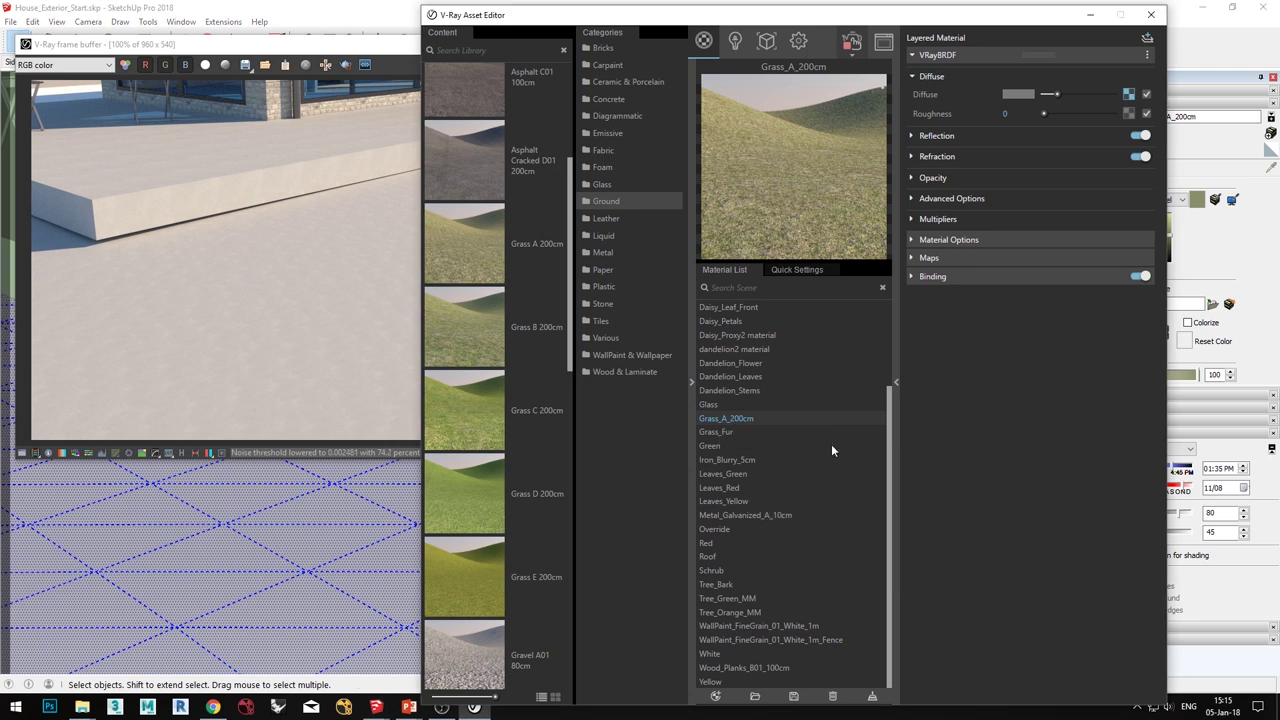
click(691, 408)
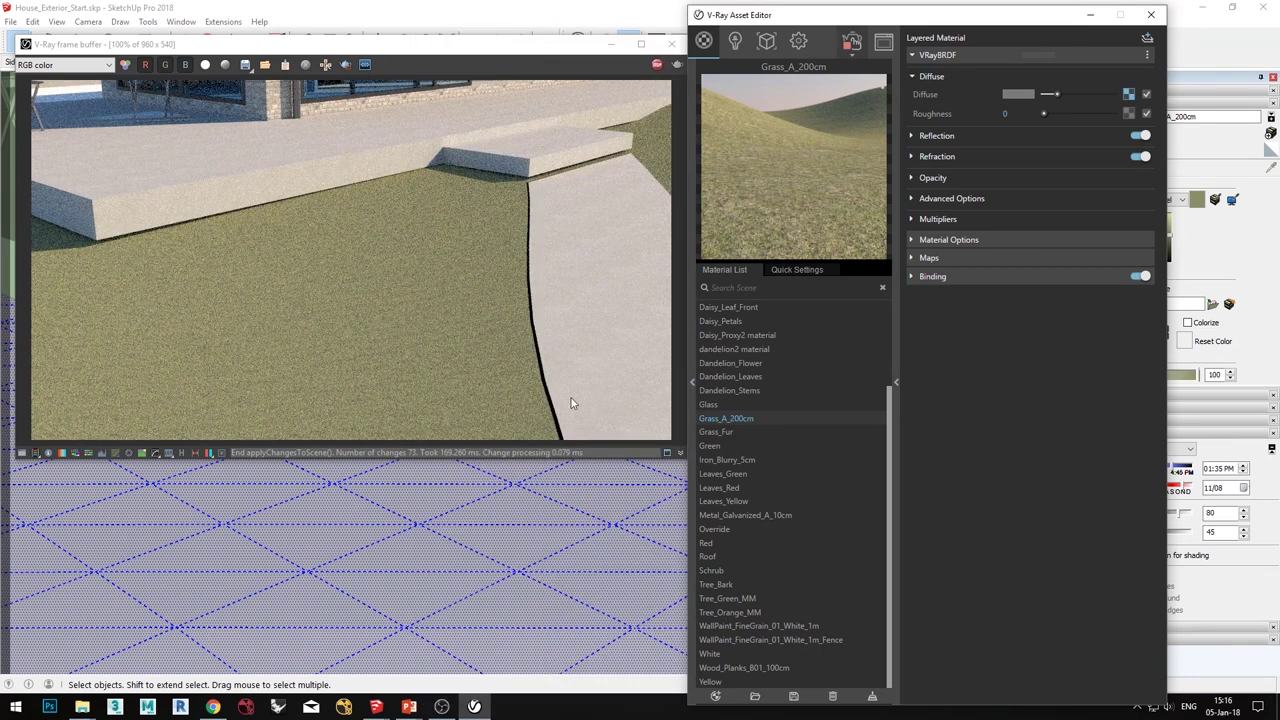
Step: Set the texture size of Grass_A_200cm to 5 m in the SketchUp material settings and check the lawn in the render
drag(1007, 21, 935, 22)
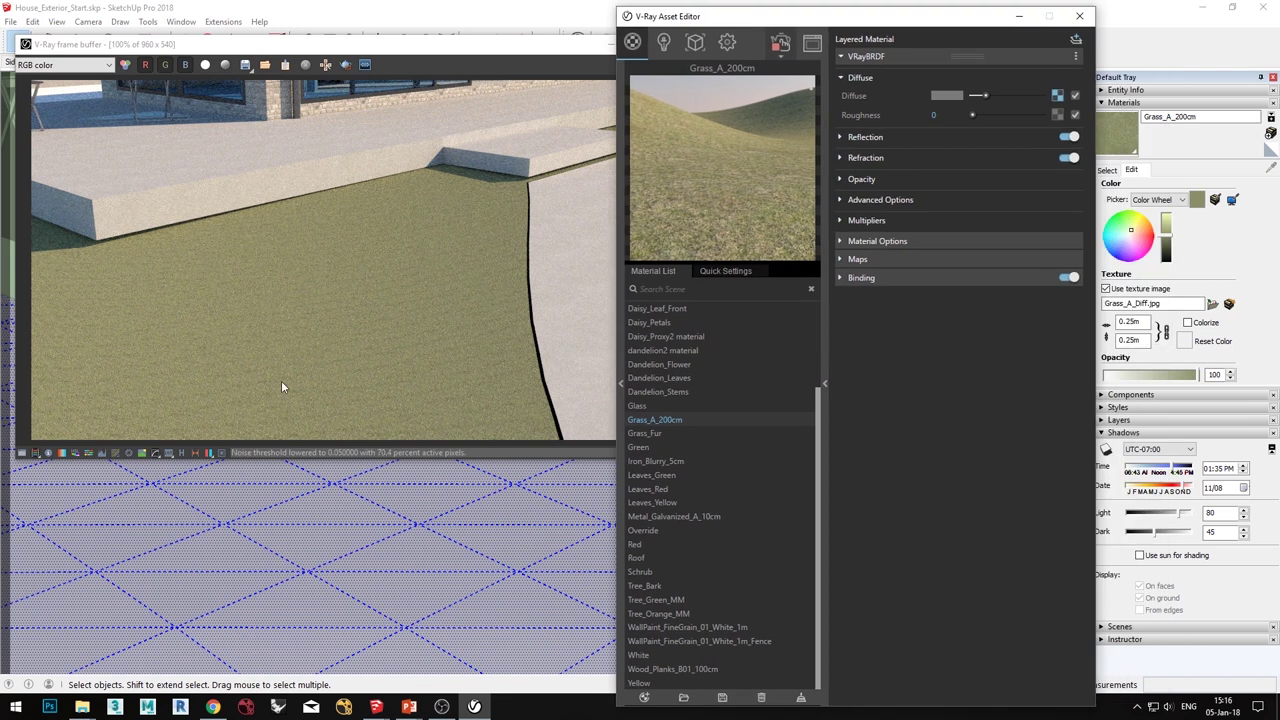
click(1128, 321)
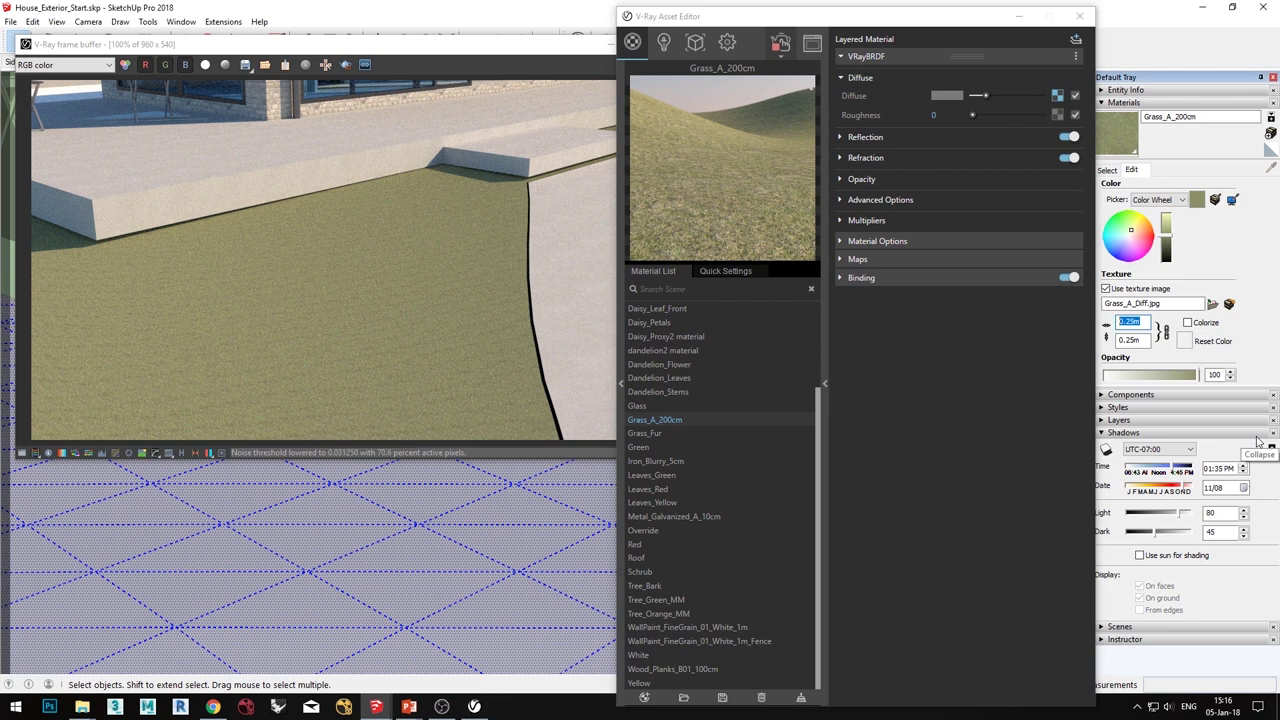
text(5)
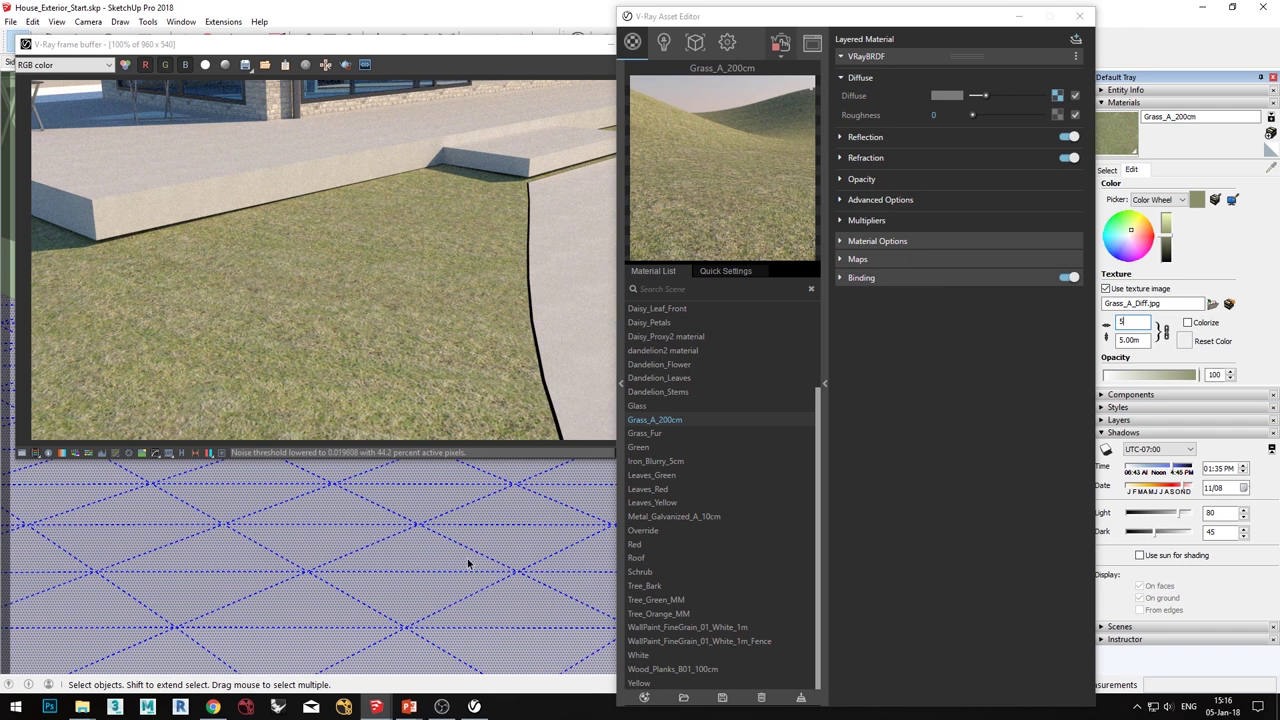
mouse_move(469, 557)
middle_down()
mouse_move(469, 543)
mouse_move(437, 543)
middle_up()
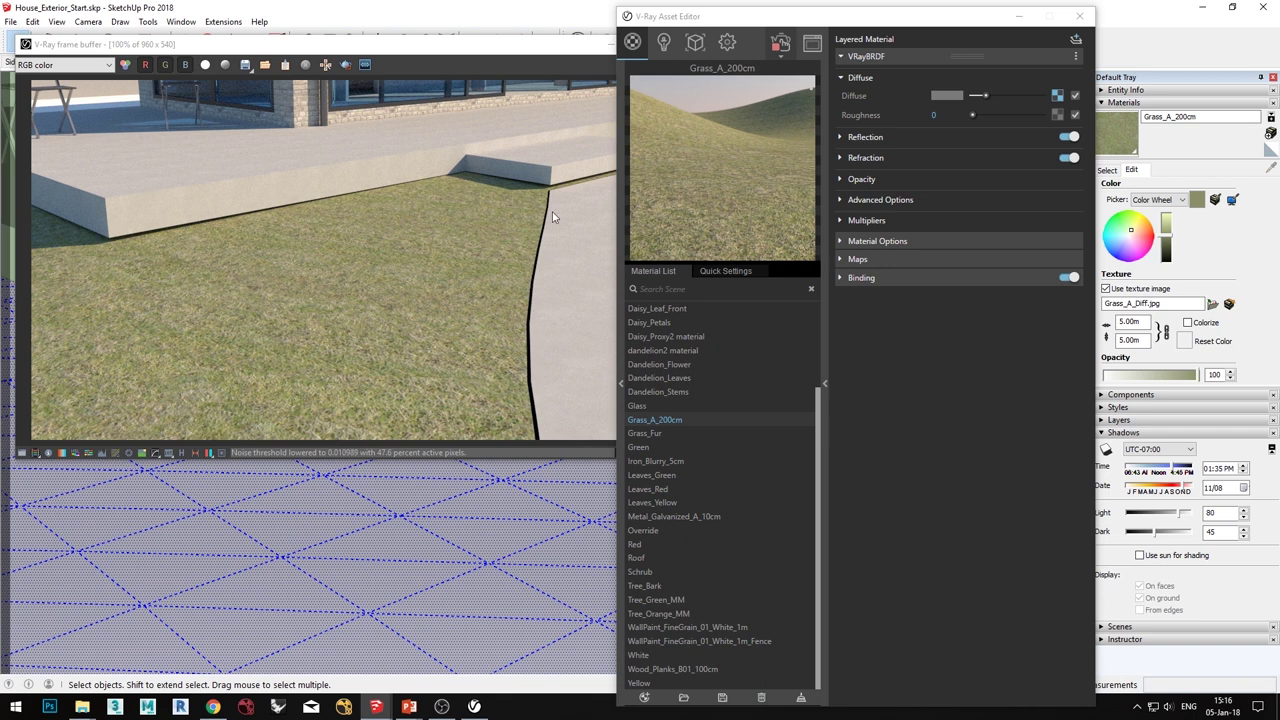
Step: Enable the existing V-Ray Fur object in the scene's geometry assets to render grass blades on the lawn
mouse_move(781, 27)
mouse_down()
mouse_move(781, 176)
mouse_move(800, 110)
mouse_up()
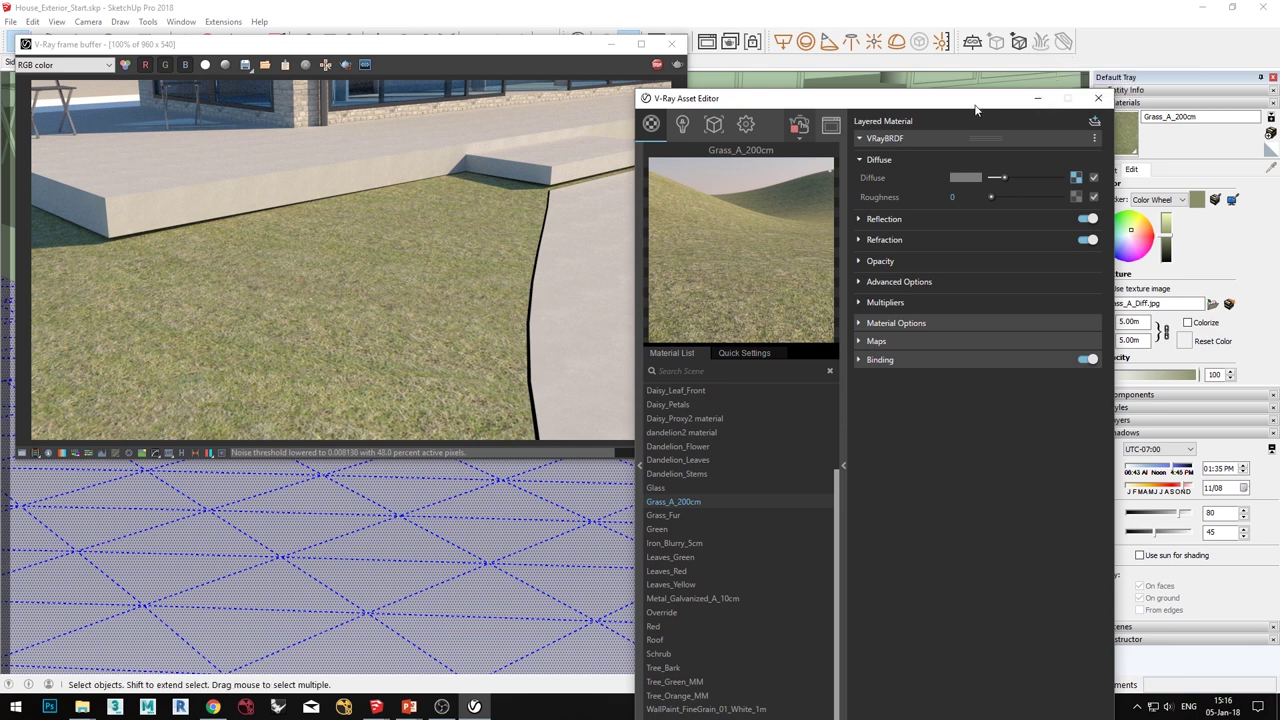
drag(975, 108, 985, 83)
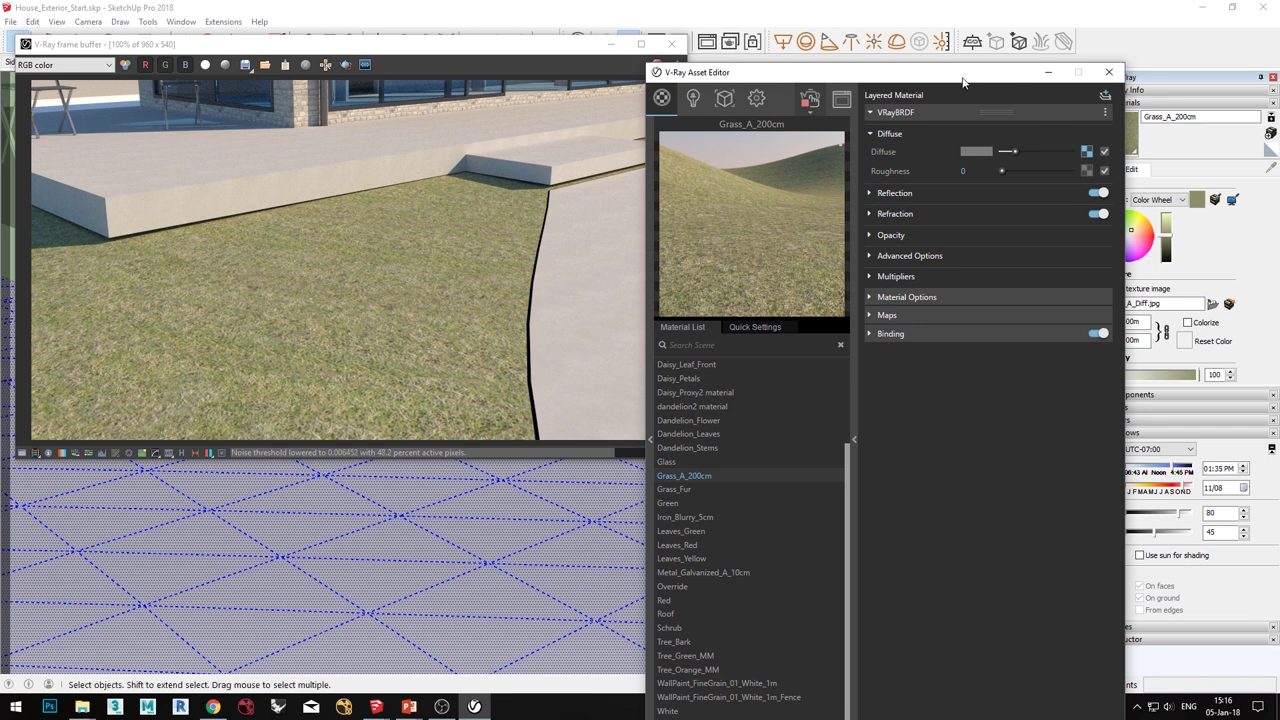
drag(963, 82, 965, 38)
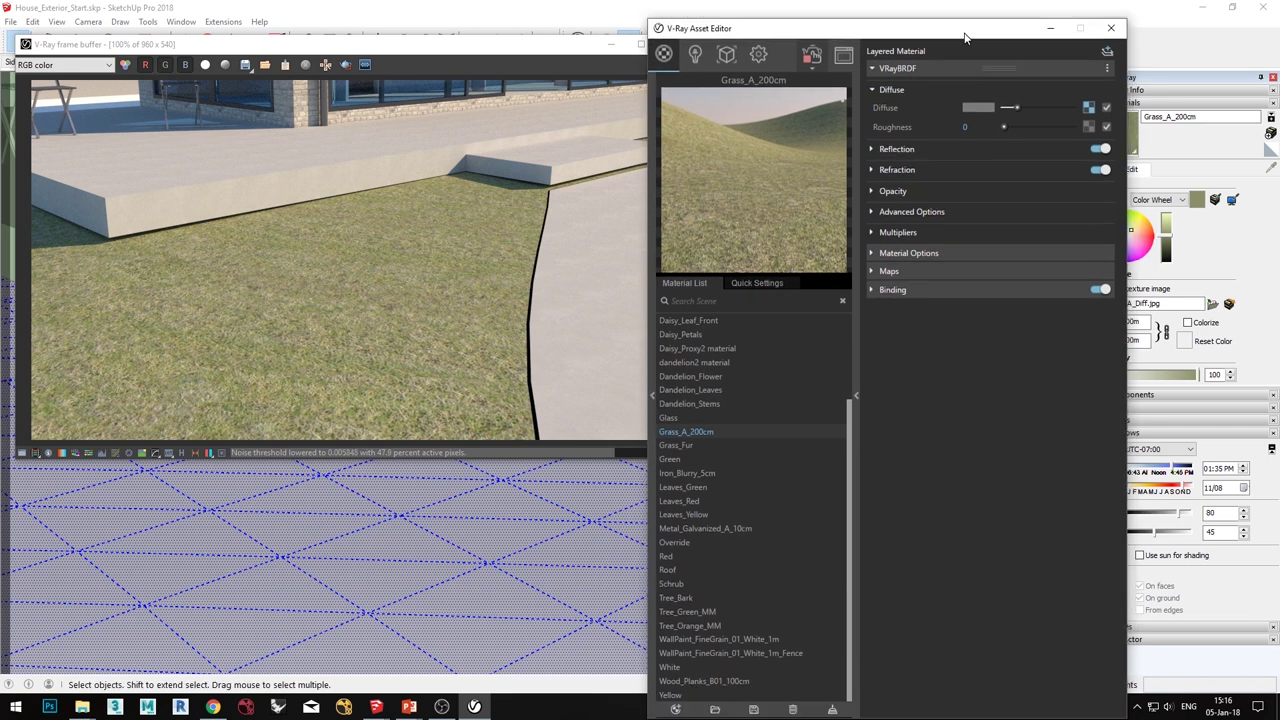
click(729, 57)
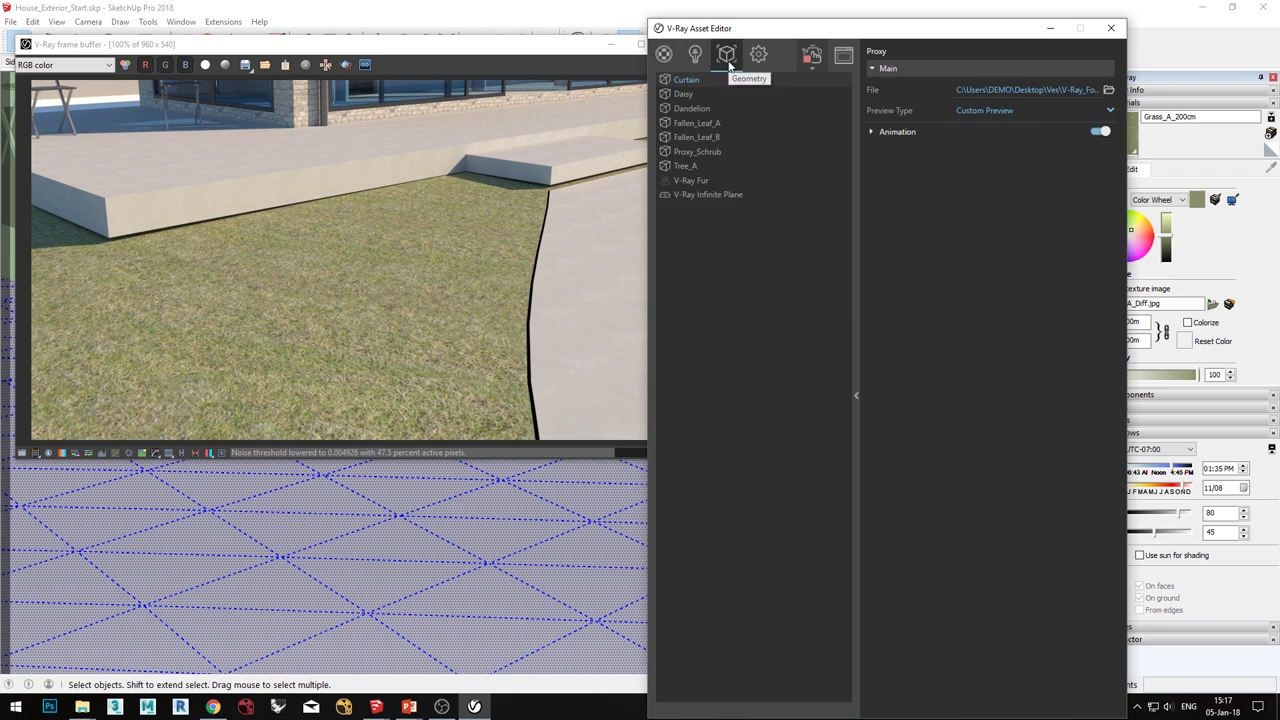
click(690, 184)
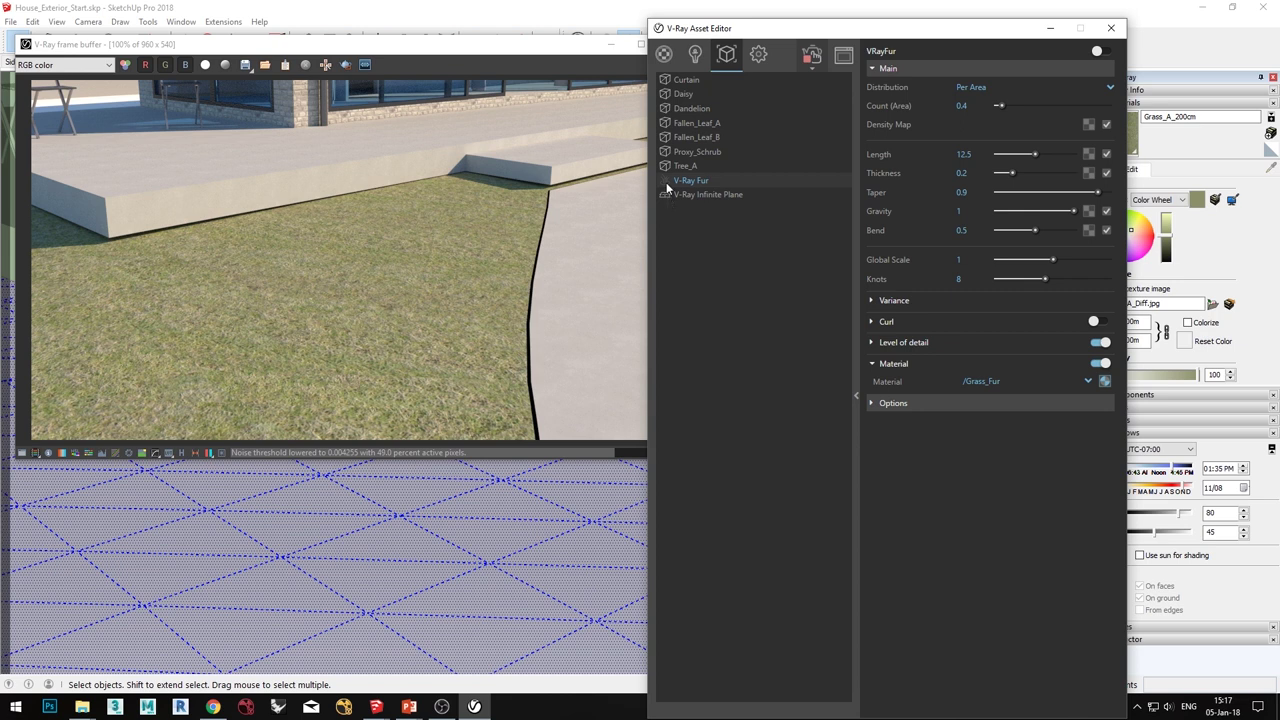
click(666, 184)
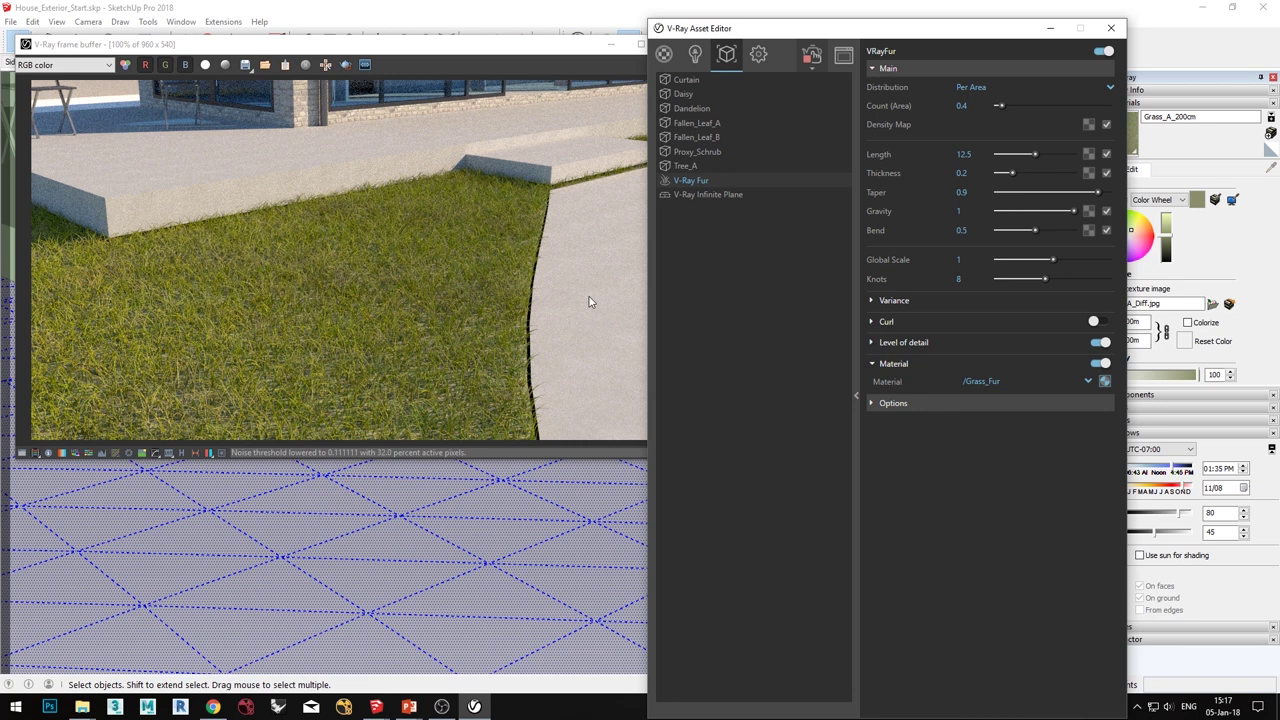
Step: Add a new Generic material to the scene for the garden path
mouse_move(813, 31)
mouse_down()
mouse_move(898, 28)
mouse_move(808, 23)
mouse_up()
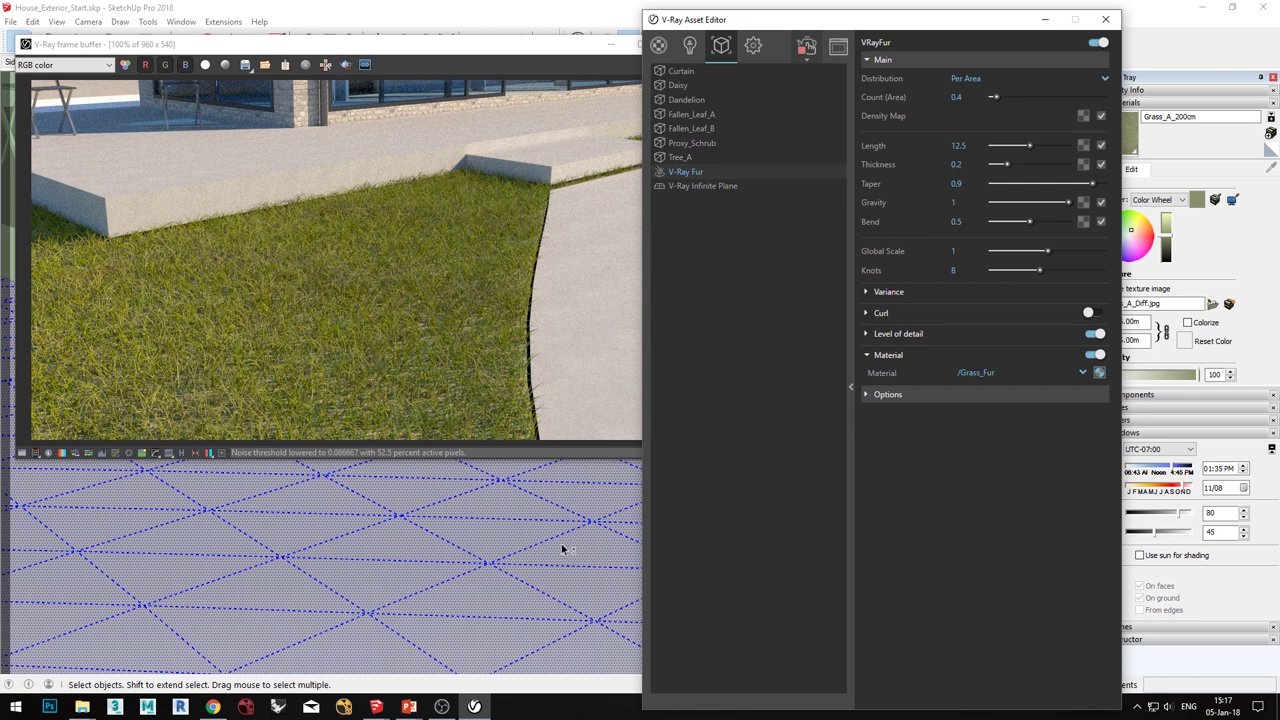
mouse_move(563, 551)
middle_down()
mouse_move(386, 563)
mouse_move(381, 544)
mouse_move(434, 594)
mouse_move(526, 580)
mouse_move(294, 509)
middle_up()
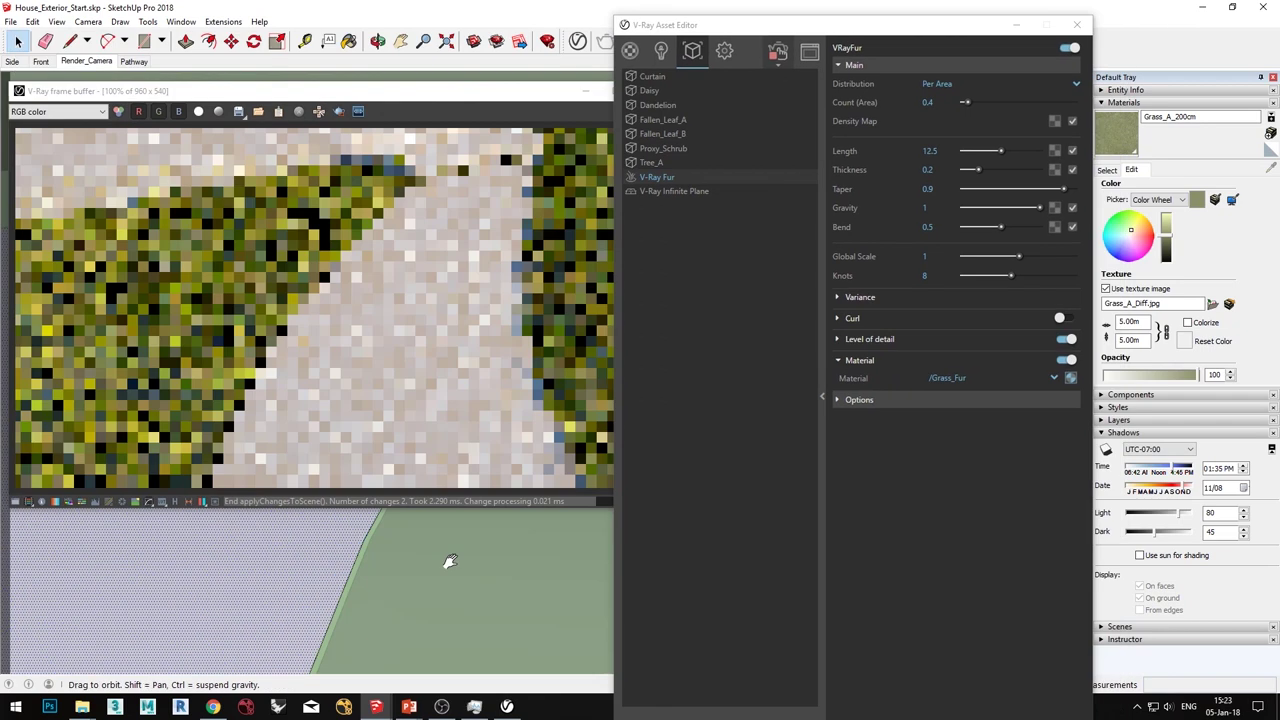
middle_drag(450, 562, 471, 582)
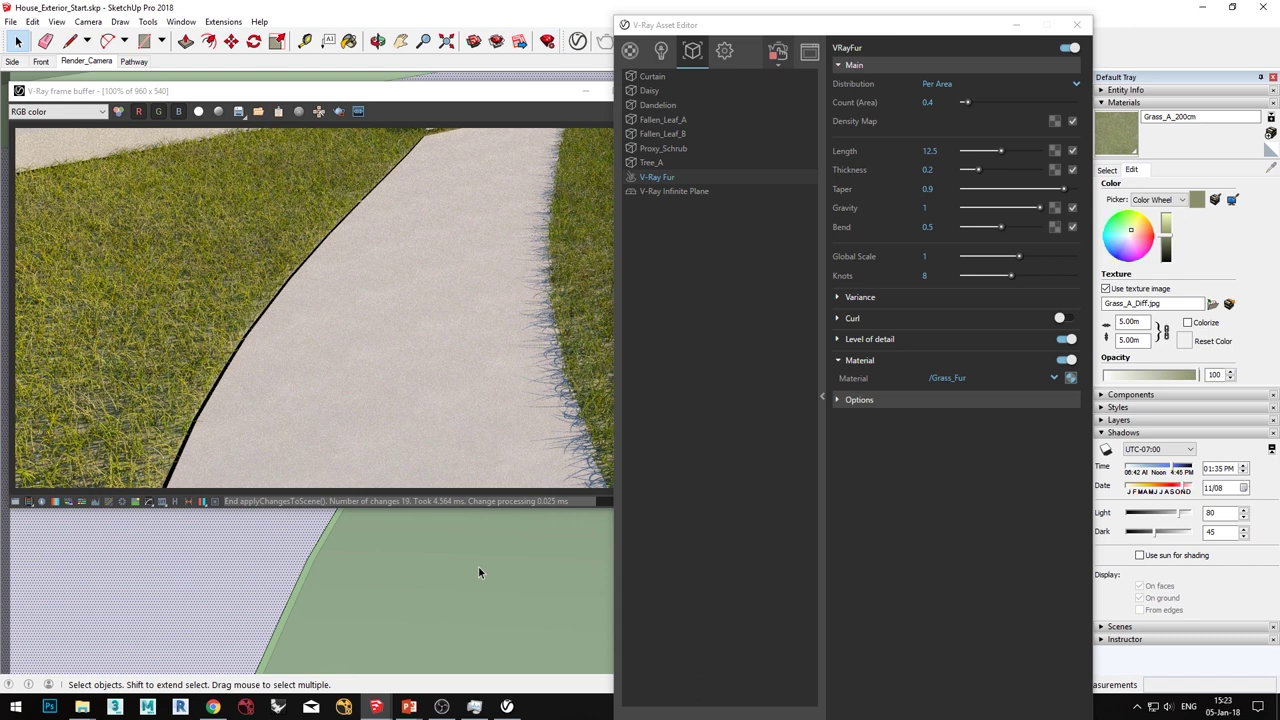
click(631, 51)
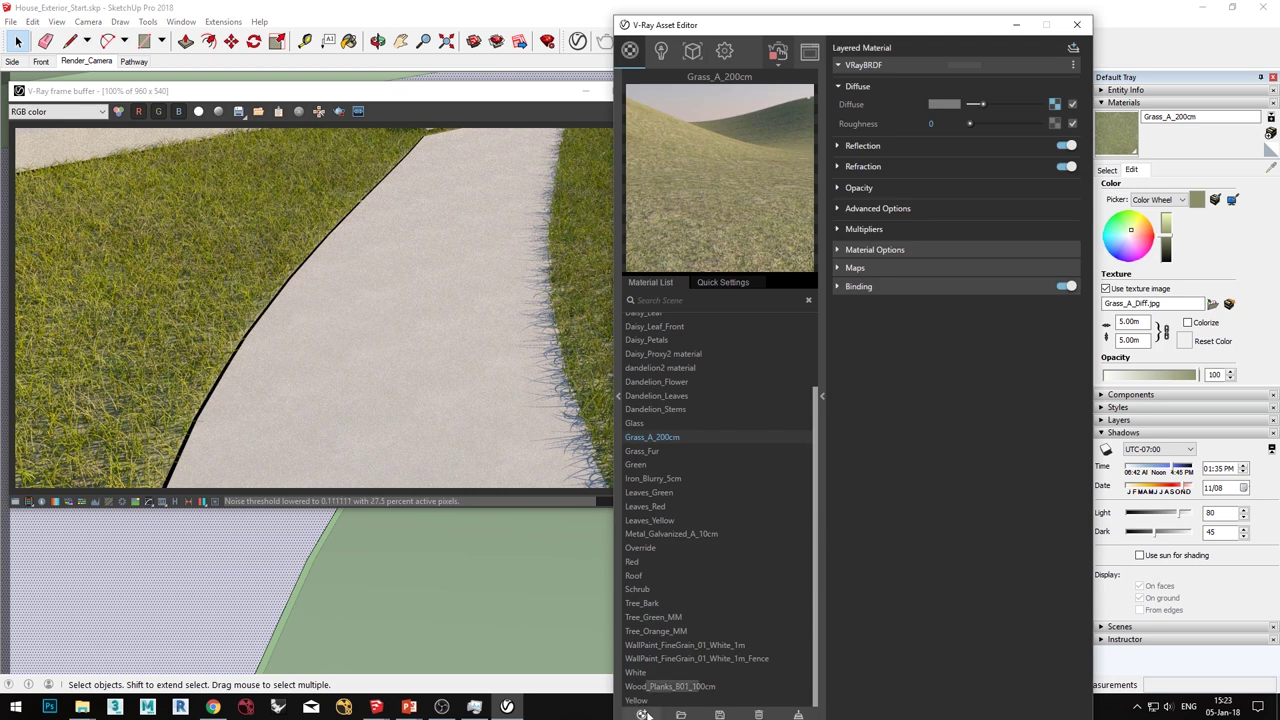
drag(798, 31, 800, 23)
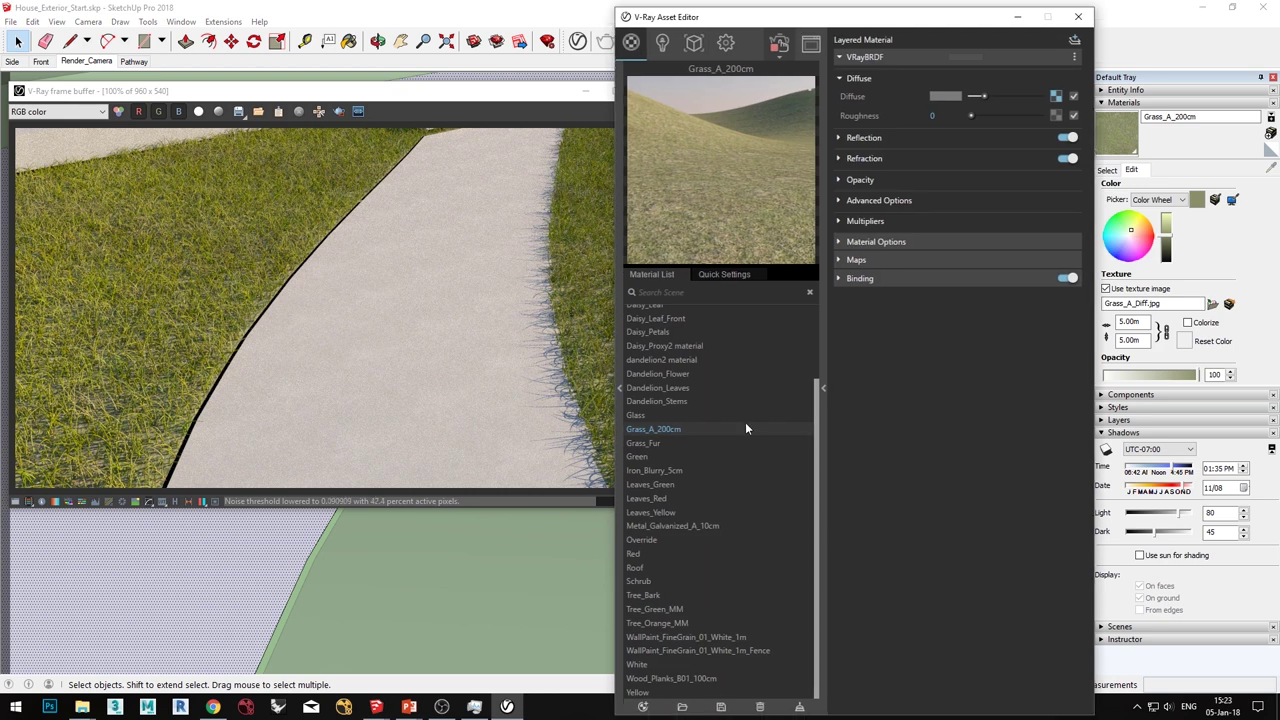
click(644, 707)
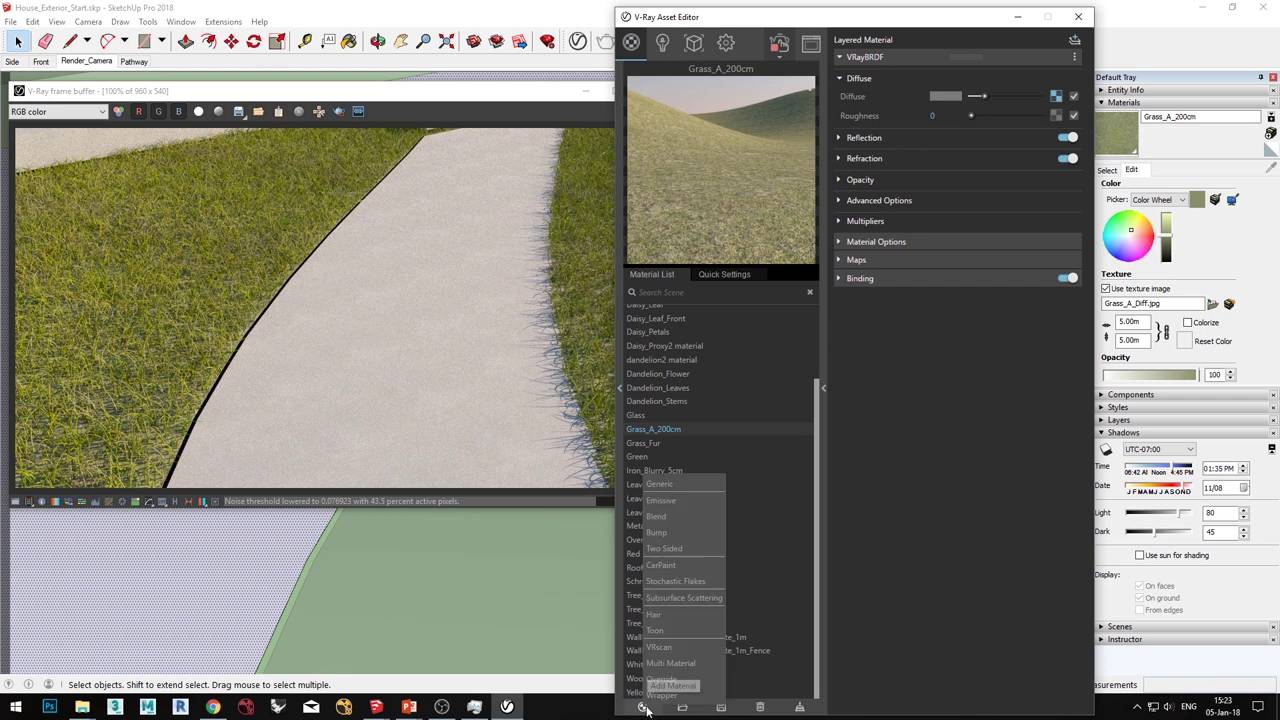
click(684, 483)
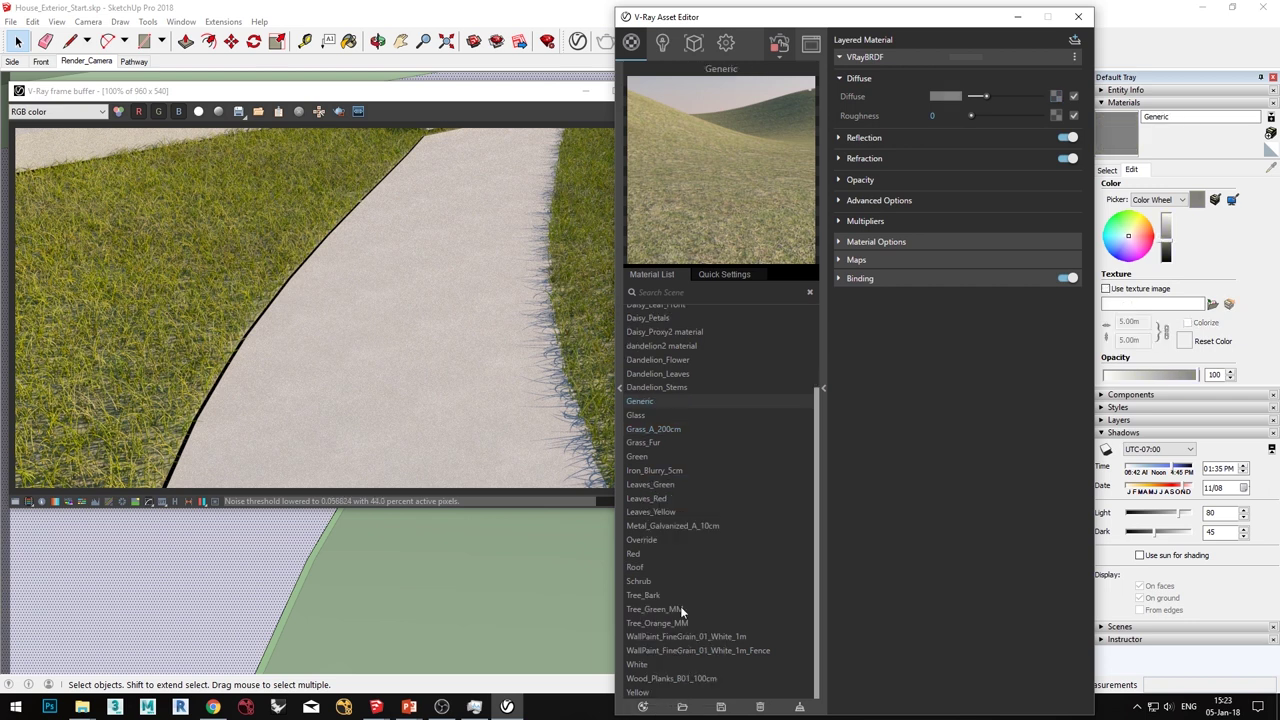
Step: Apply the Generic material to the surface of the garden path between the lawns
click(447, 568)
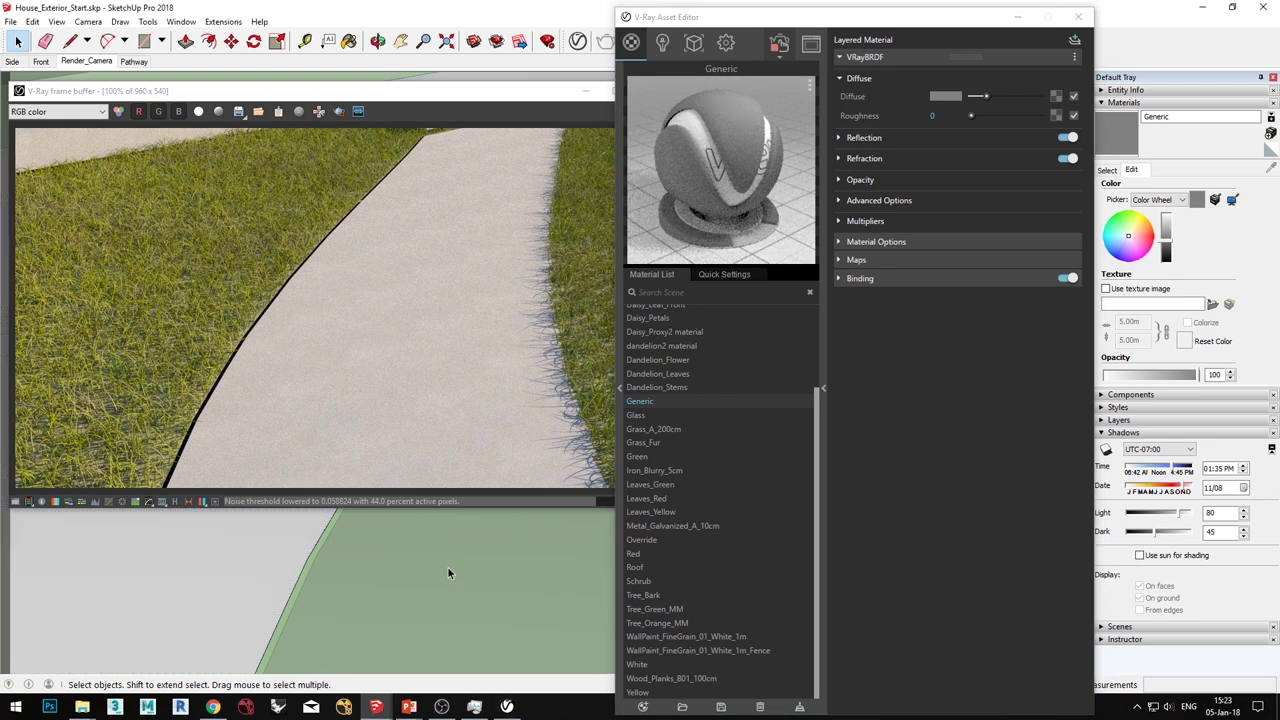
right_click(662, 402)
click(700, 412)
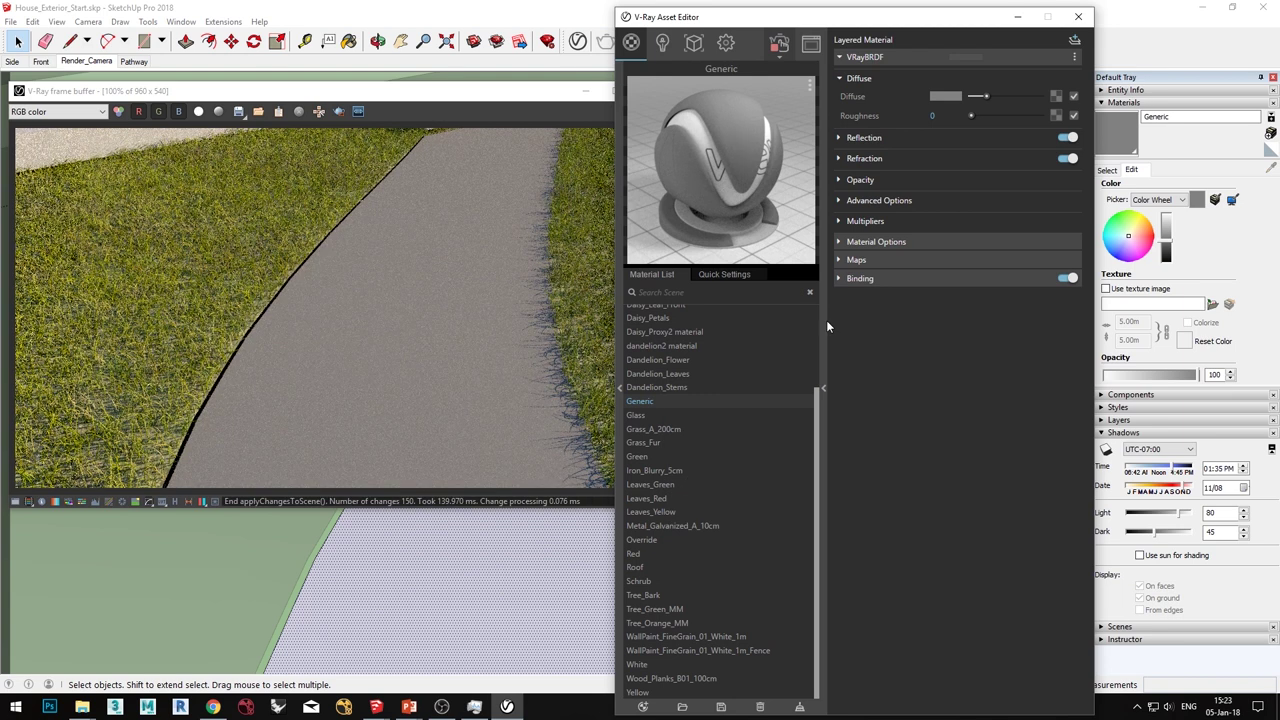
Step: Load Gravel_Diff.jpg from the Assets folder as the bitmap for the Generic material's diffuse texture
click(1058, 96)
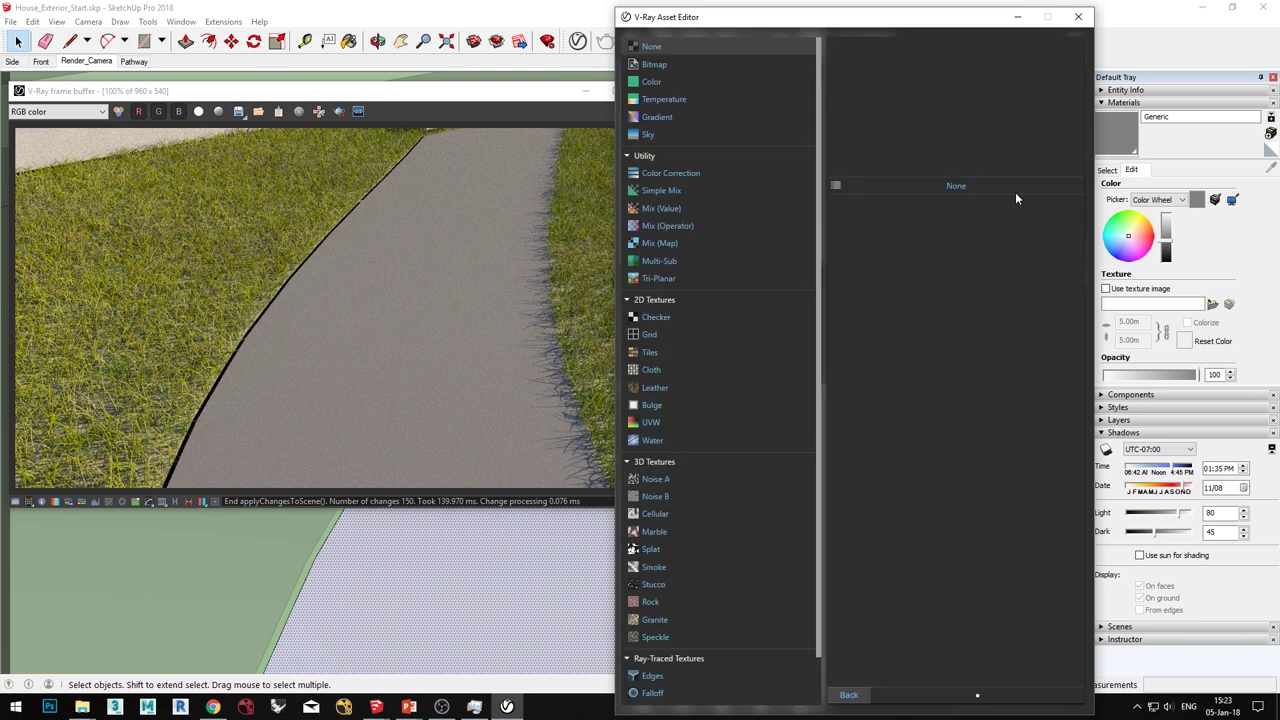
click(660, 68)
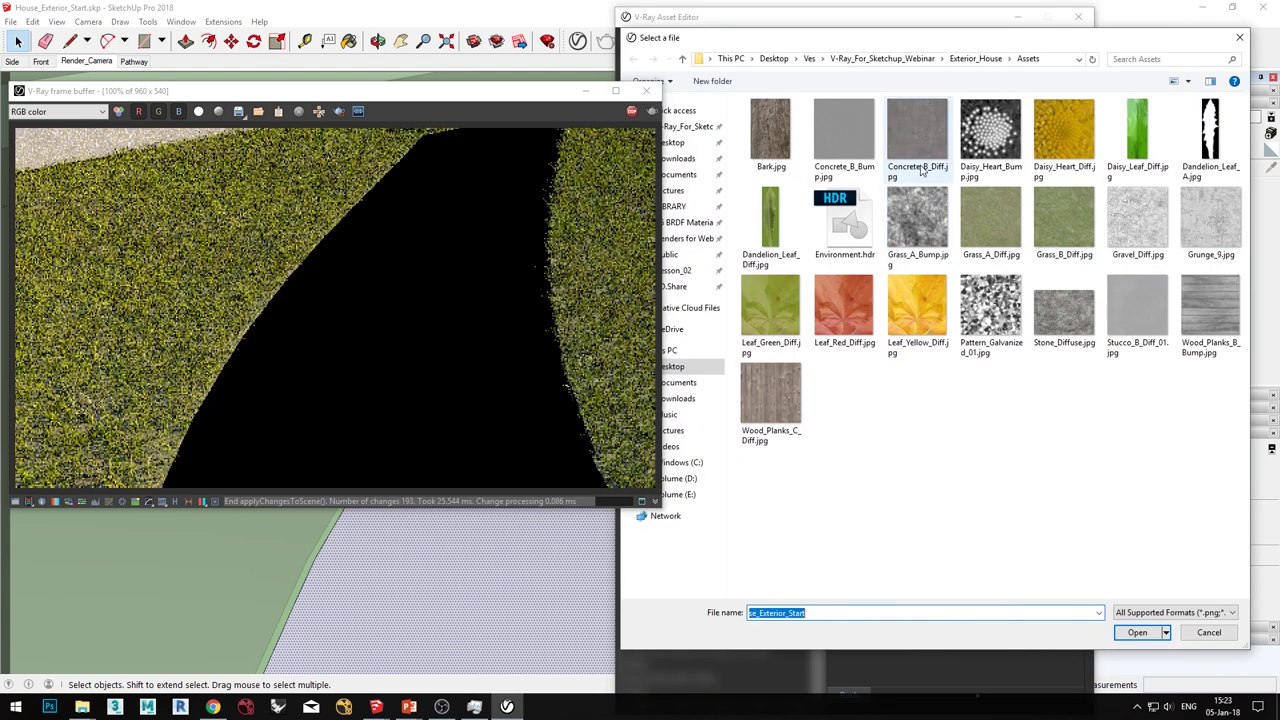
click(1135, 224)
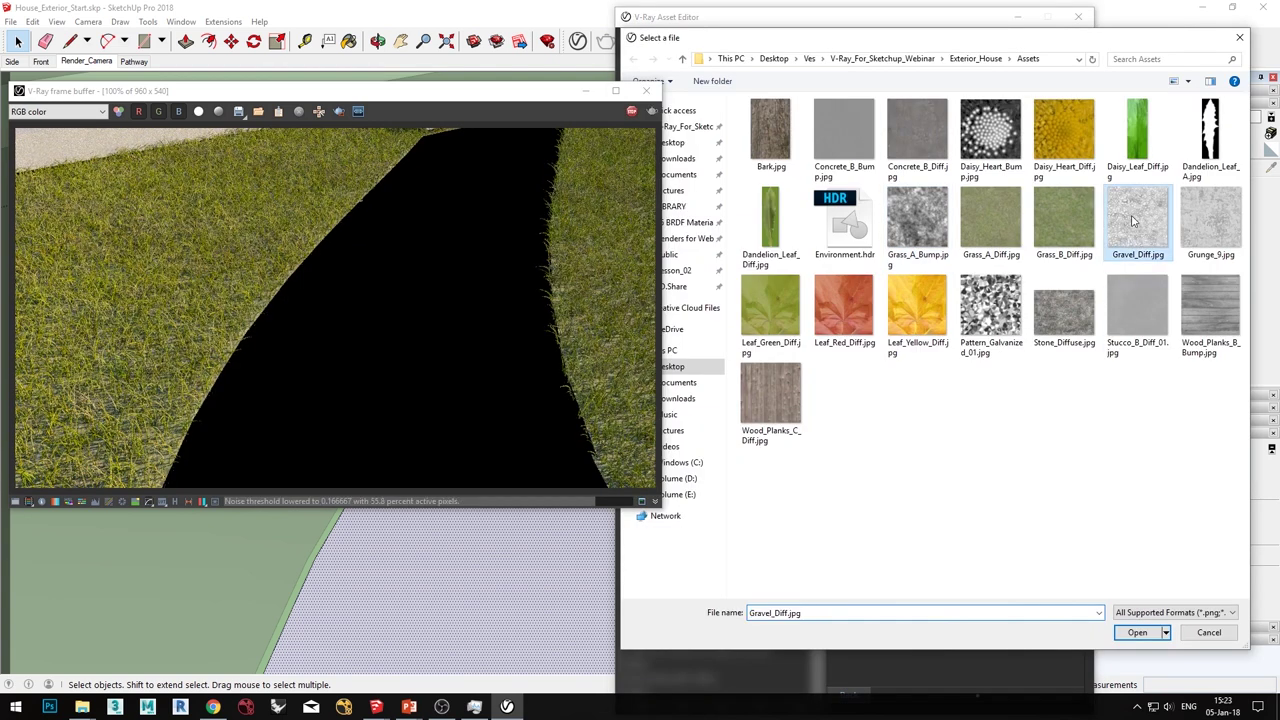
click(1140, 635)
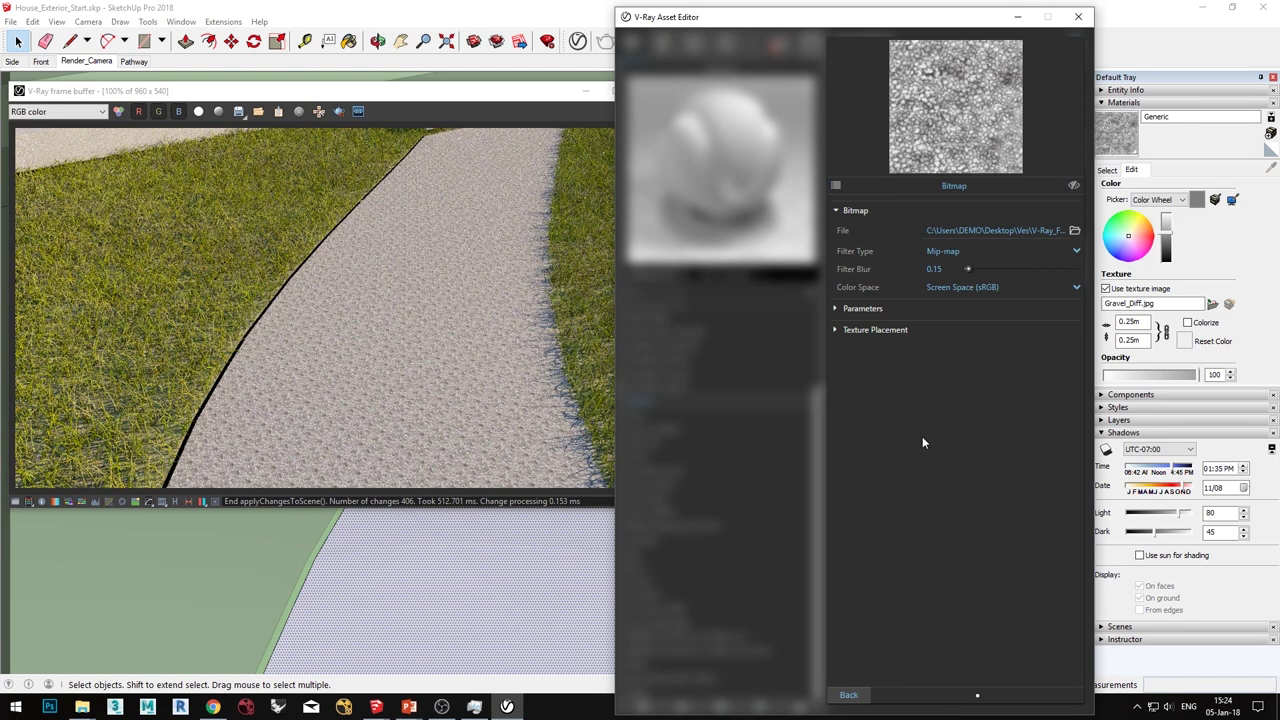
click(848, 695)
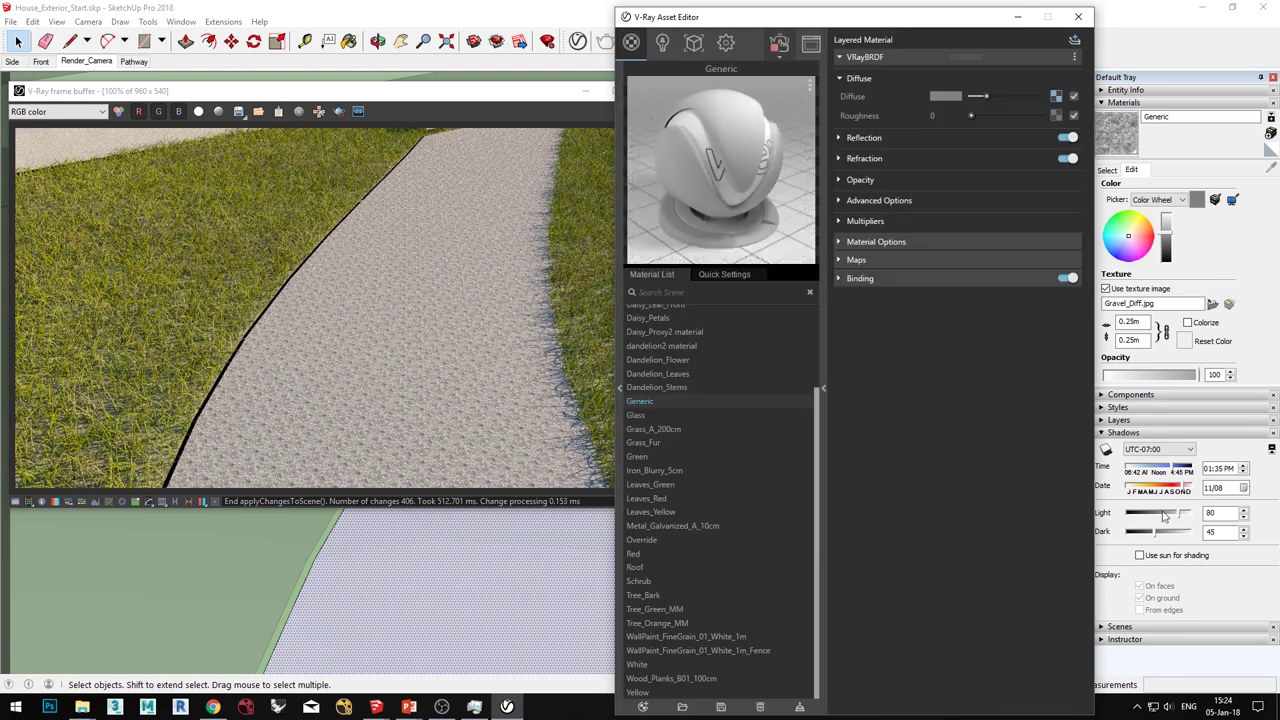
Step: Set the gravel texture size to 3 m in the SketchUp material settings and stop the interactive render
click(1143, 320)
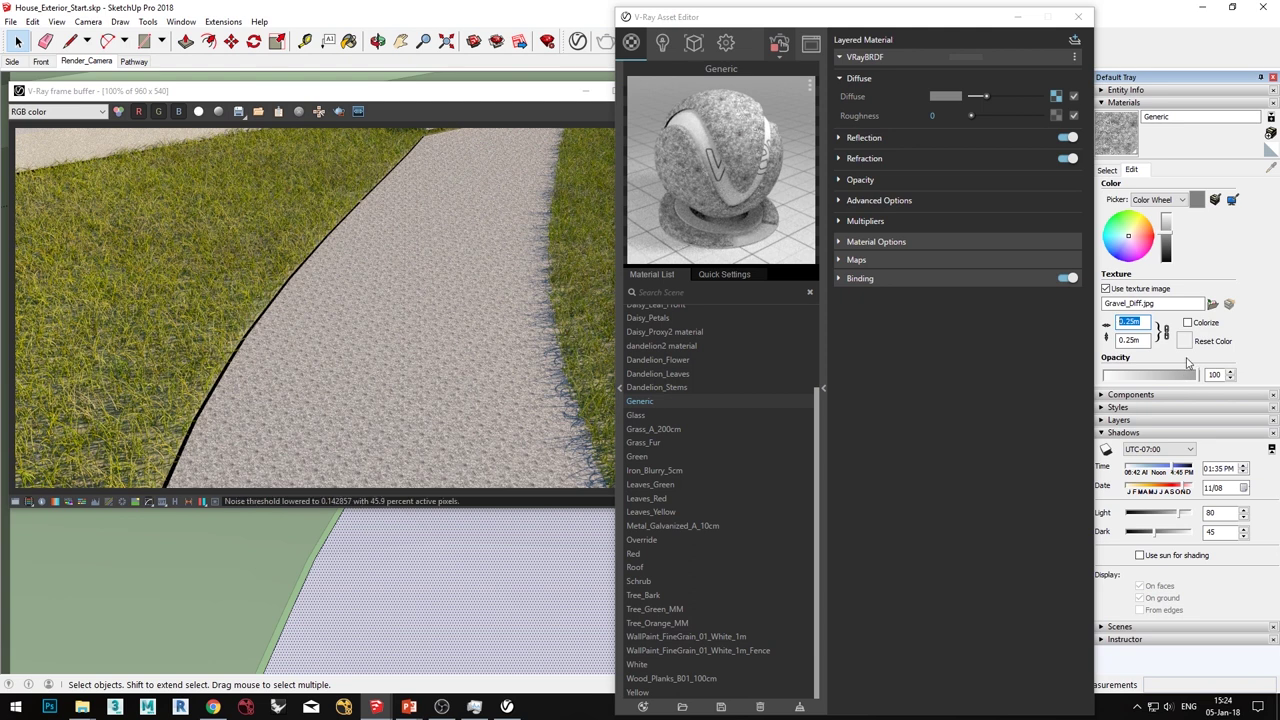
text(3)
key(Return)
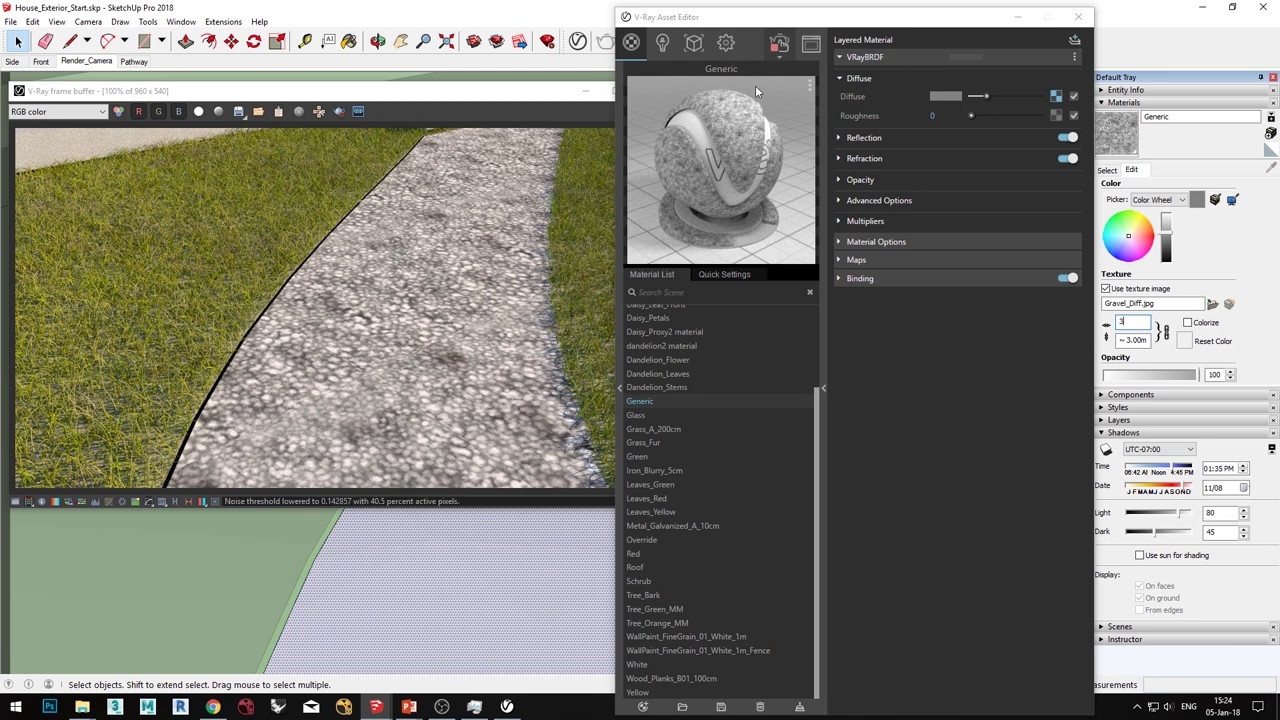
click(755, 152)
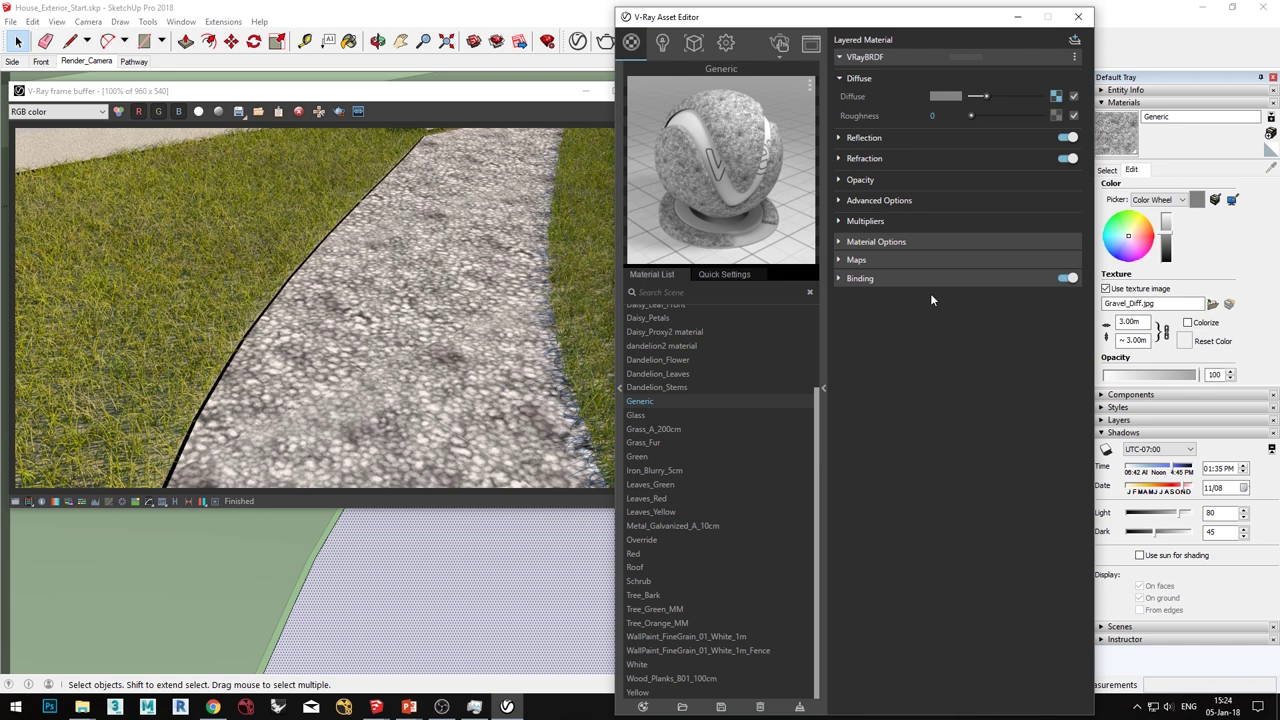
Step: Enable displacement on the Generic material, using a copy of its diffuse gravel bitmap as the displacement map
click(856, 261)
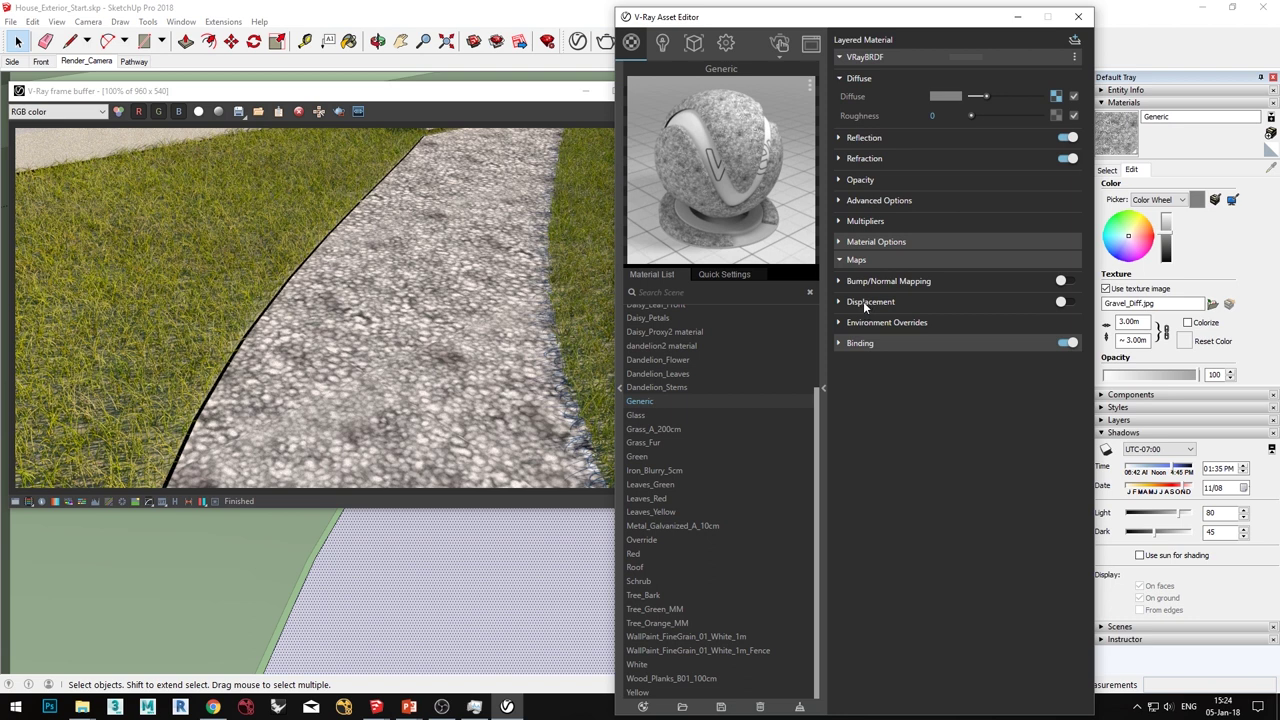
click(865, 303)
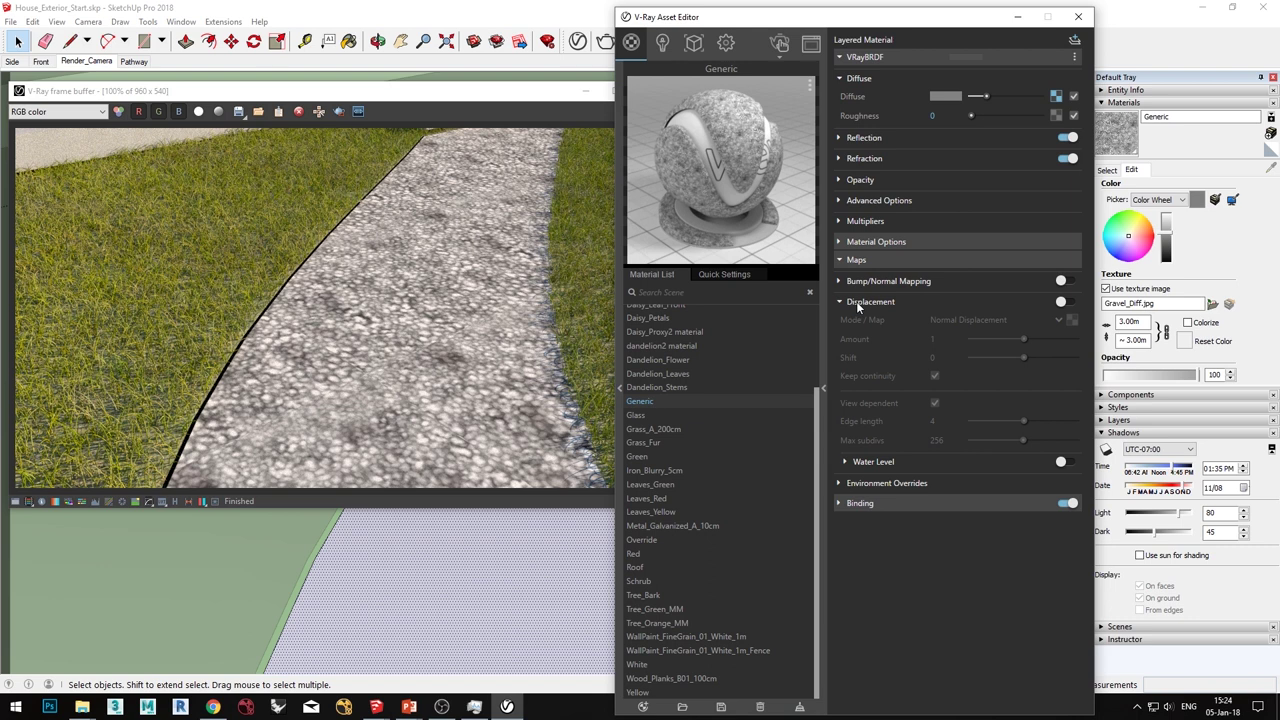
click(1064, 301)
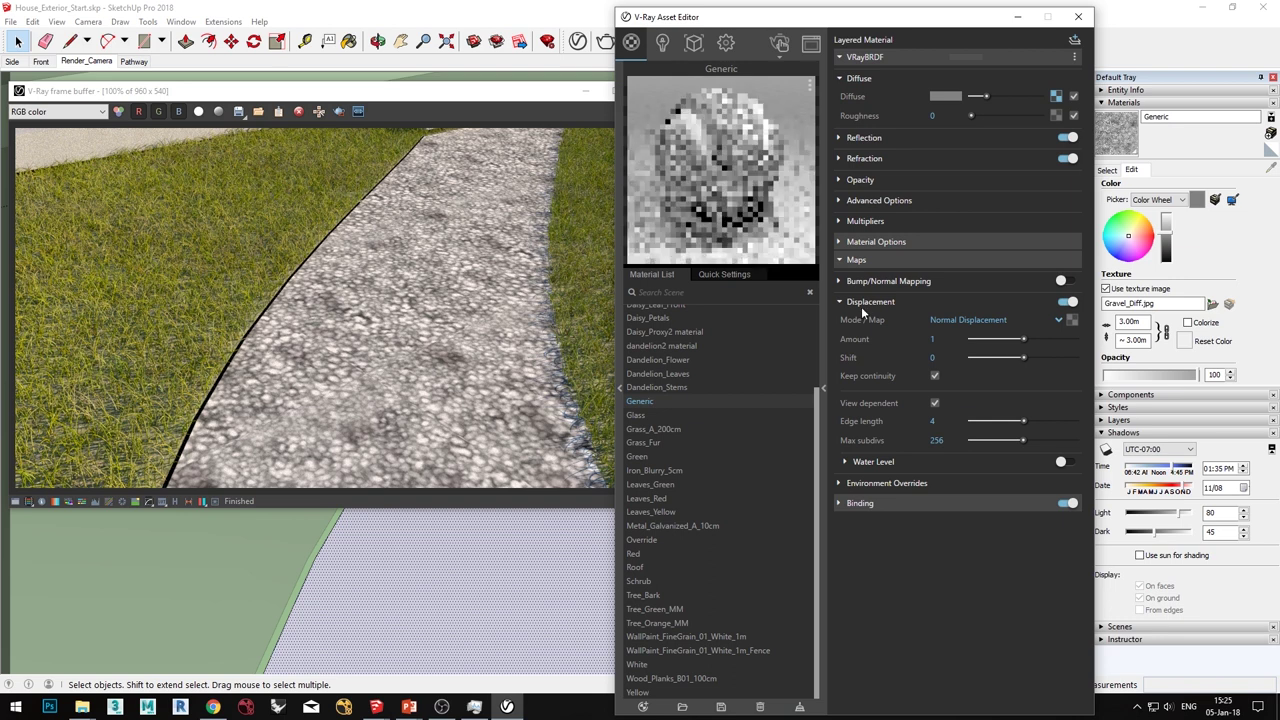
right_click(1057, 97)
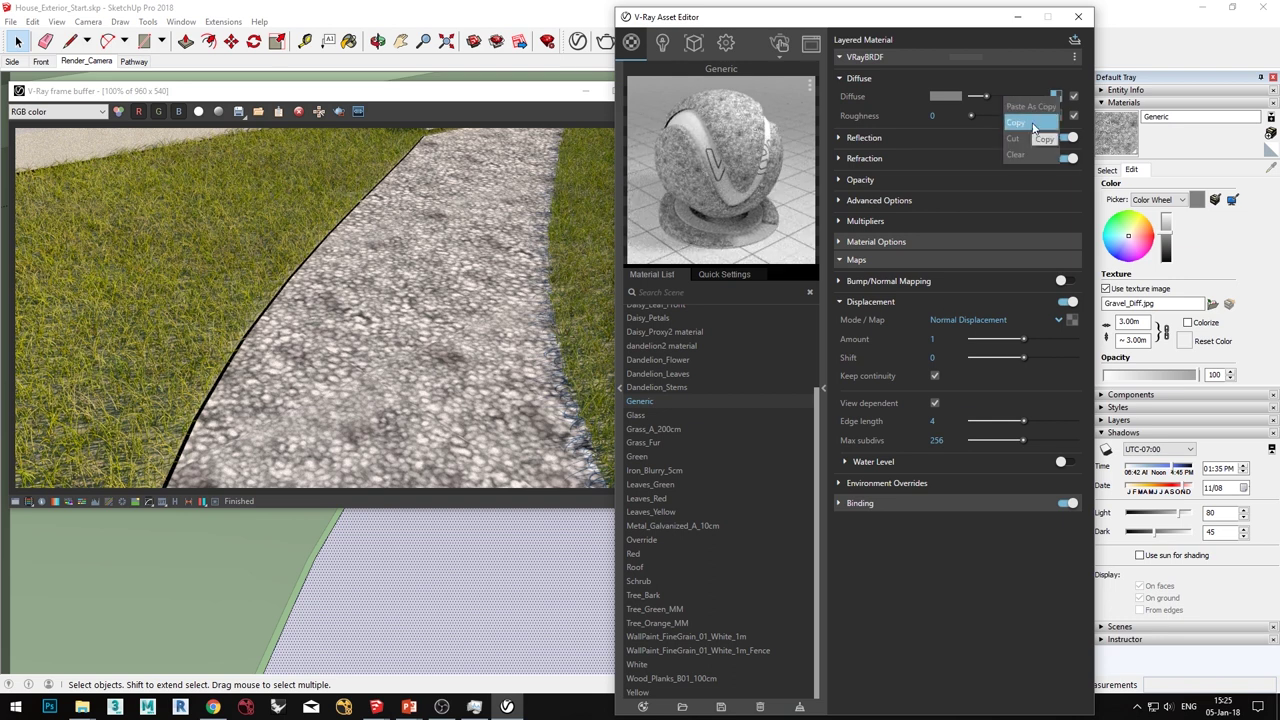
click(1030, 123)
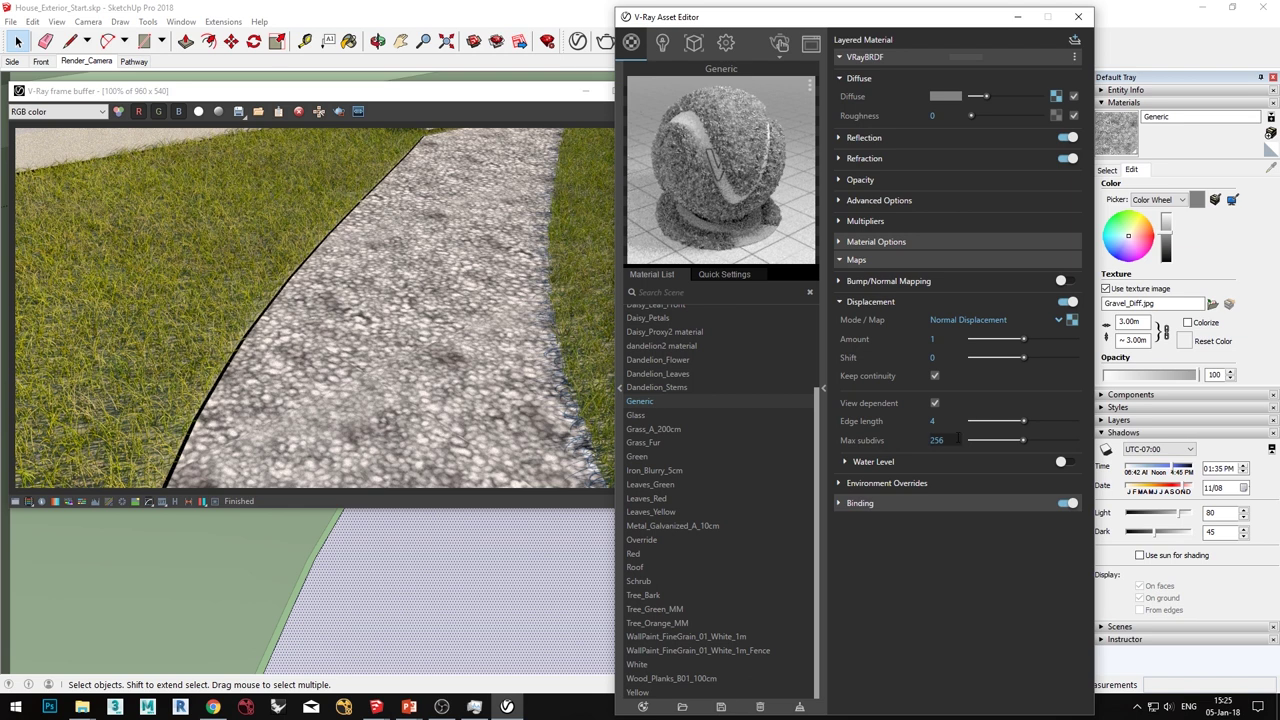
Step: Set the Generic material's displacement amount to 2 and its maximum subdivisions to 128
click(940, 339)
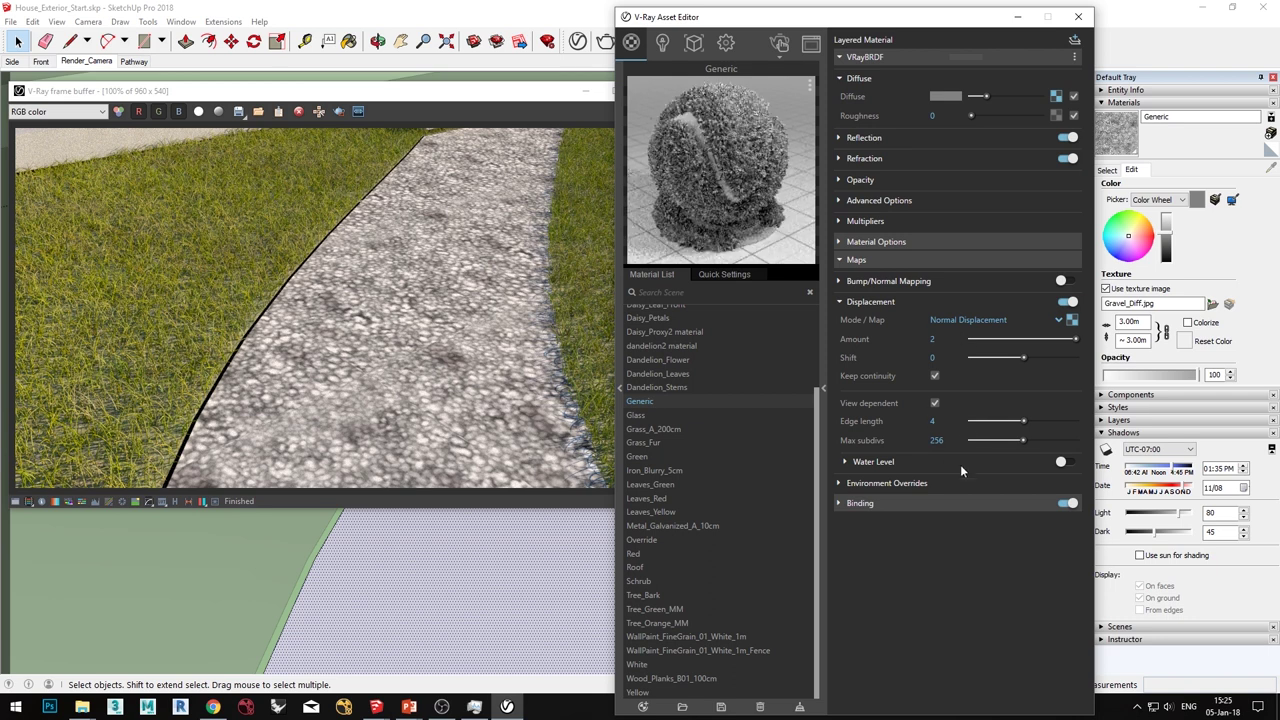
click(937, 440)
double_click(940, 440)
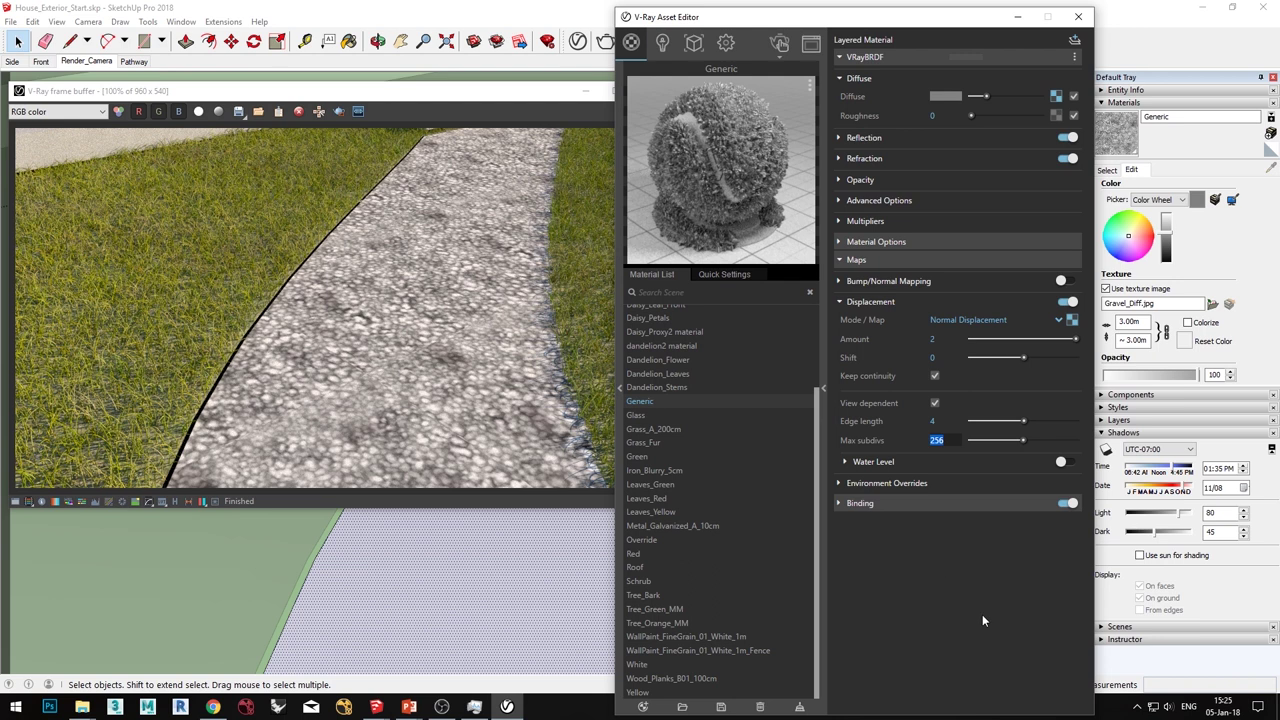
text(128)
key(Return)
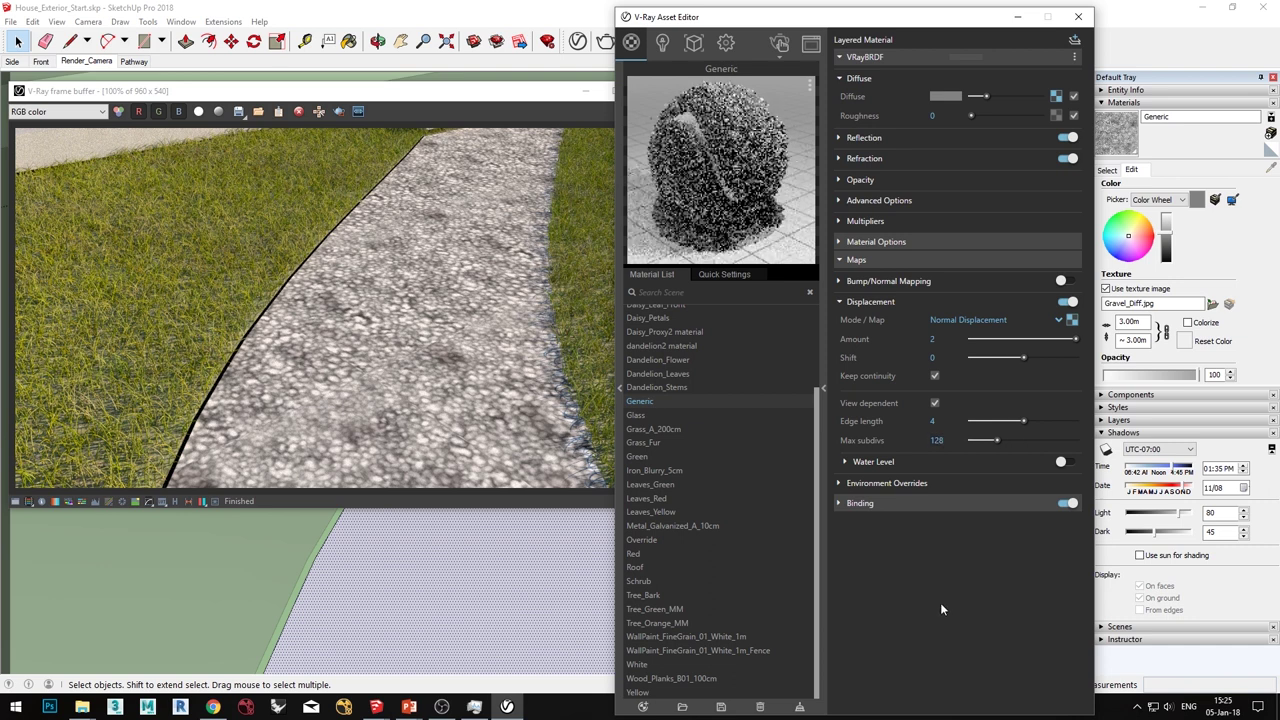
Step: Restart the interactive render and check the displaced gravel on the path
click(780, 45)
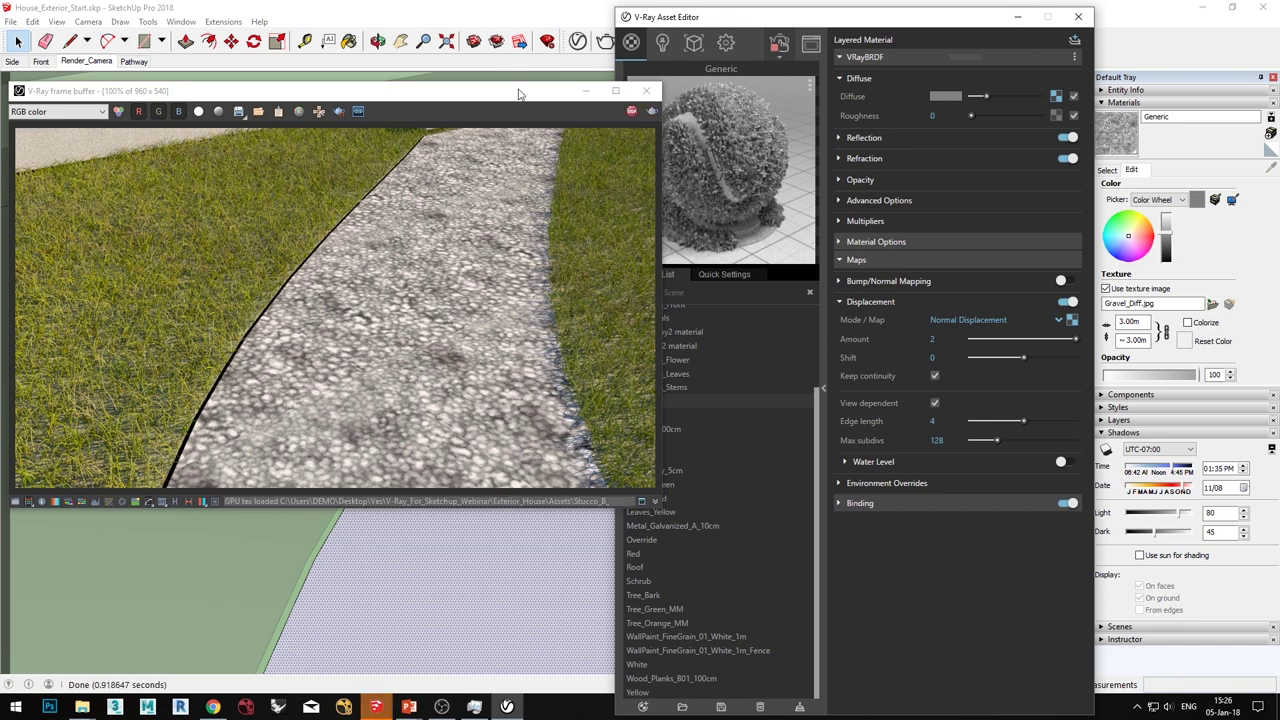
drag(517, 89, 511, 78)
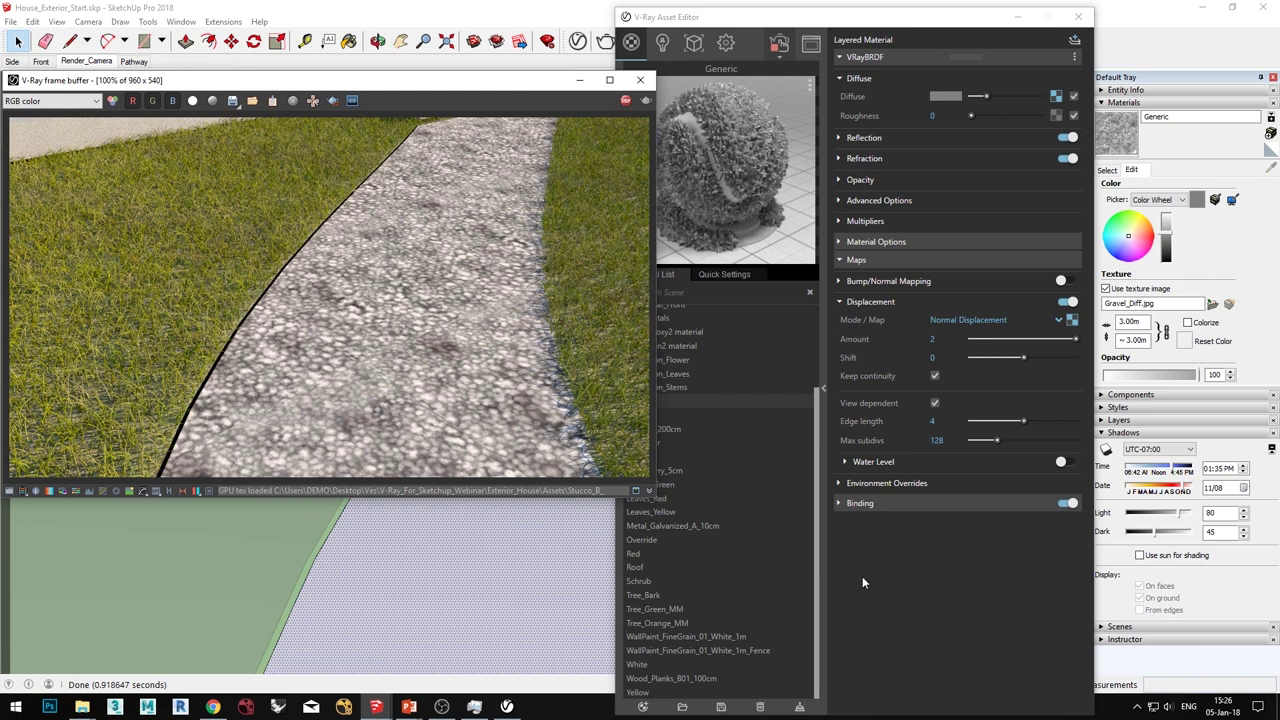
drag(839, 23, 851, 23)
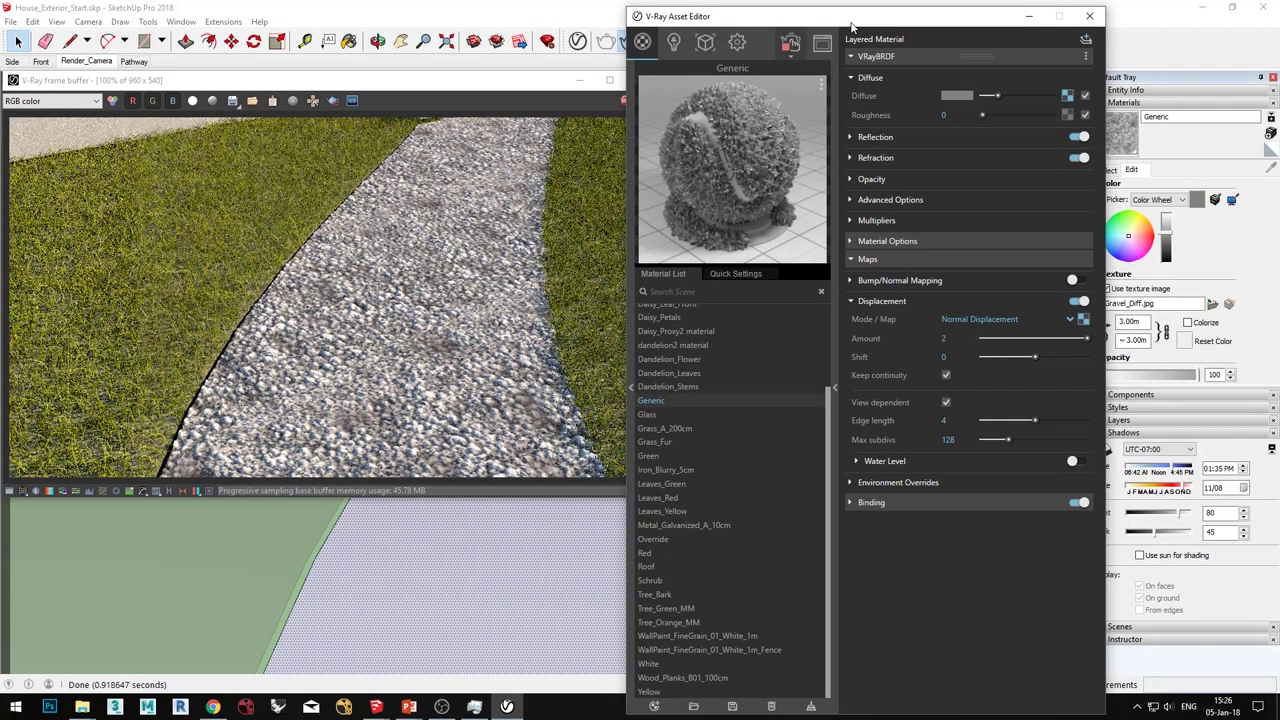
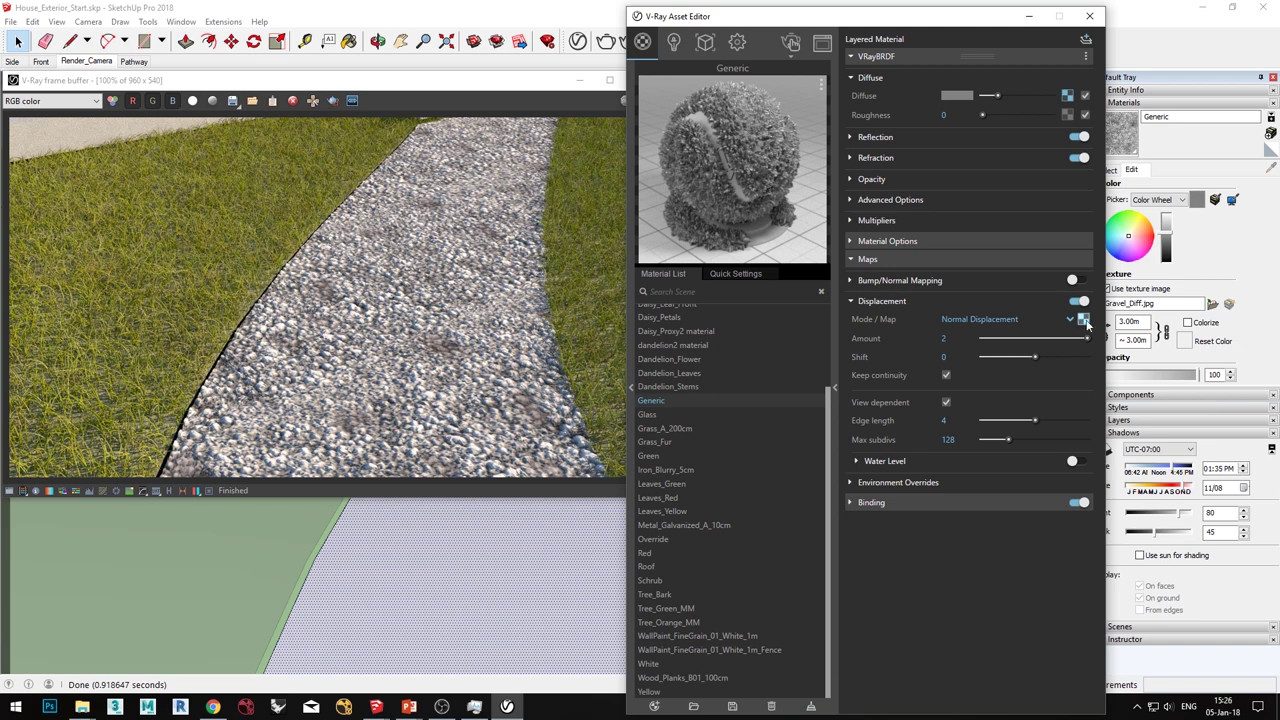
Step: Replace the Generic material's displacement bitmap with a Noise B texture
click(1083, 319)
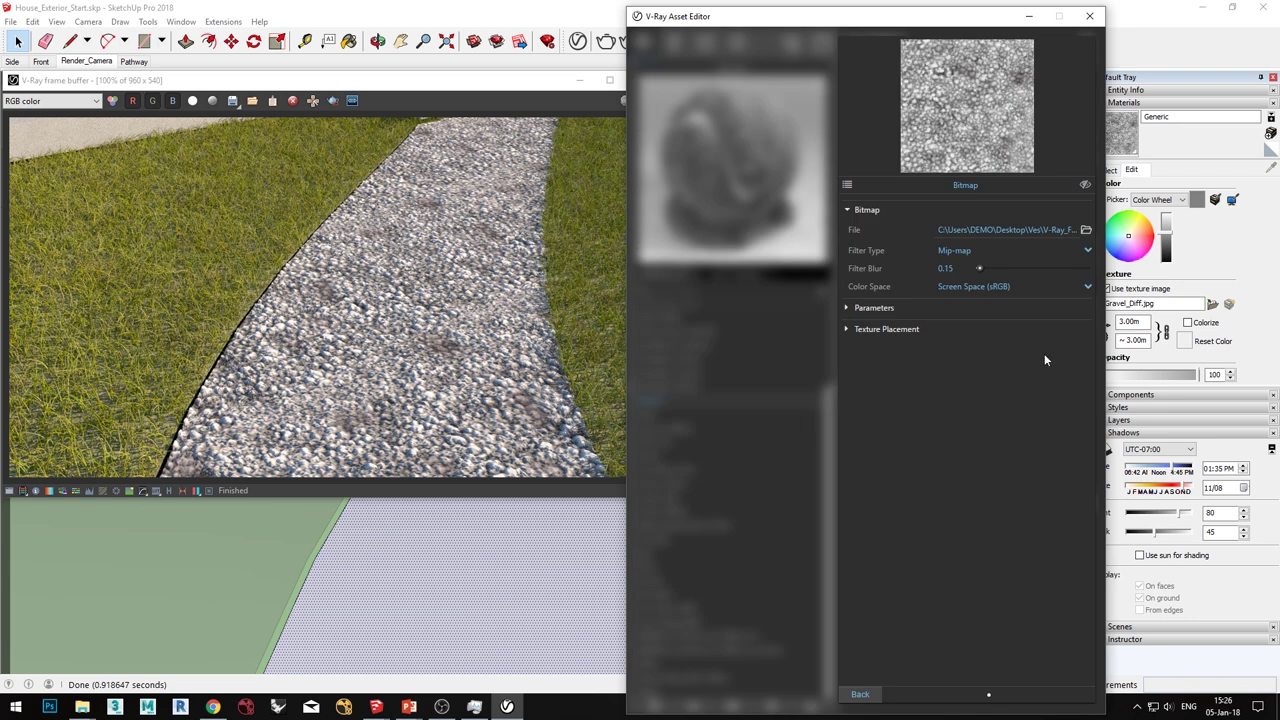
click(846, 185)
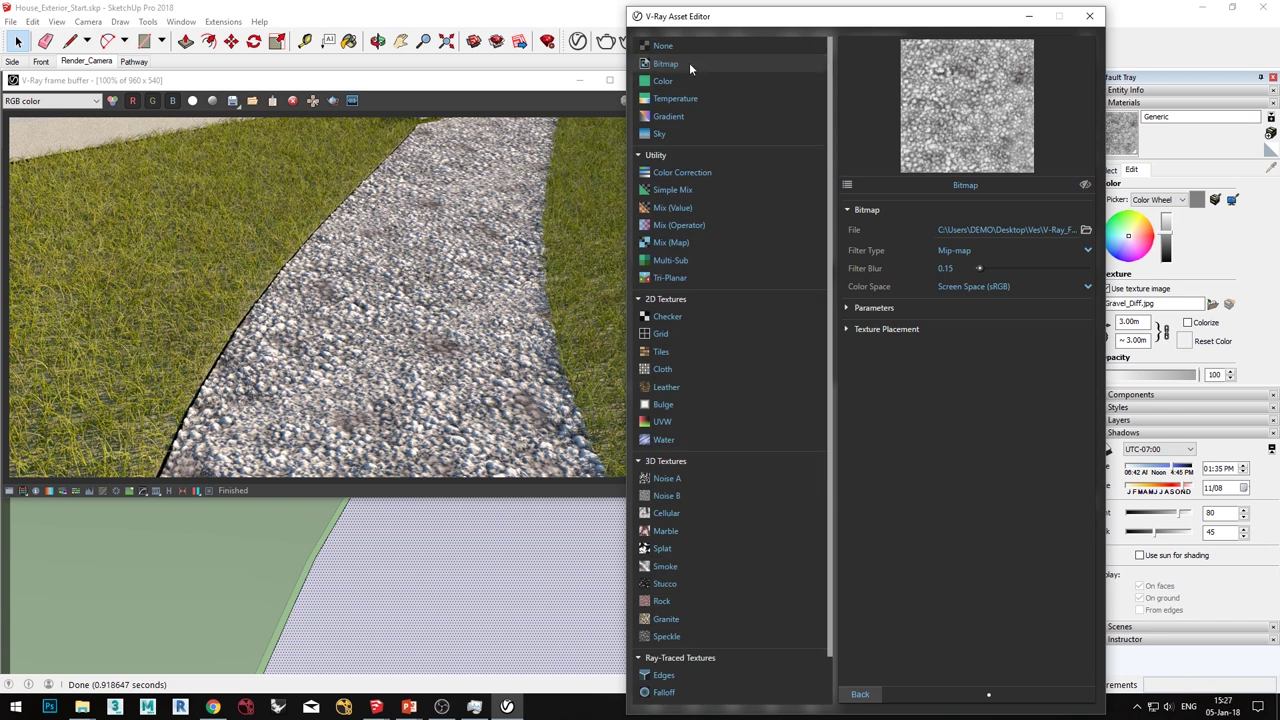
drag(829, 128, 838, 203)
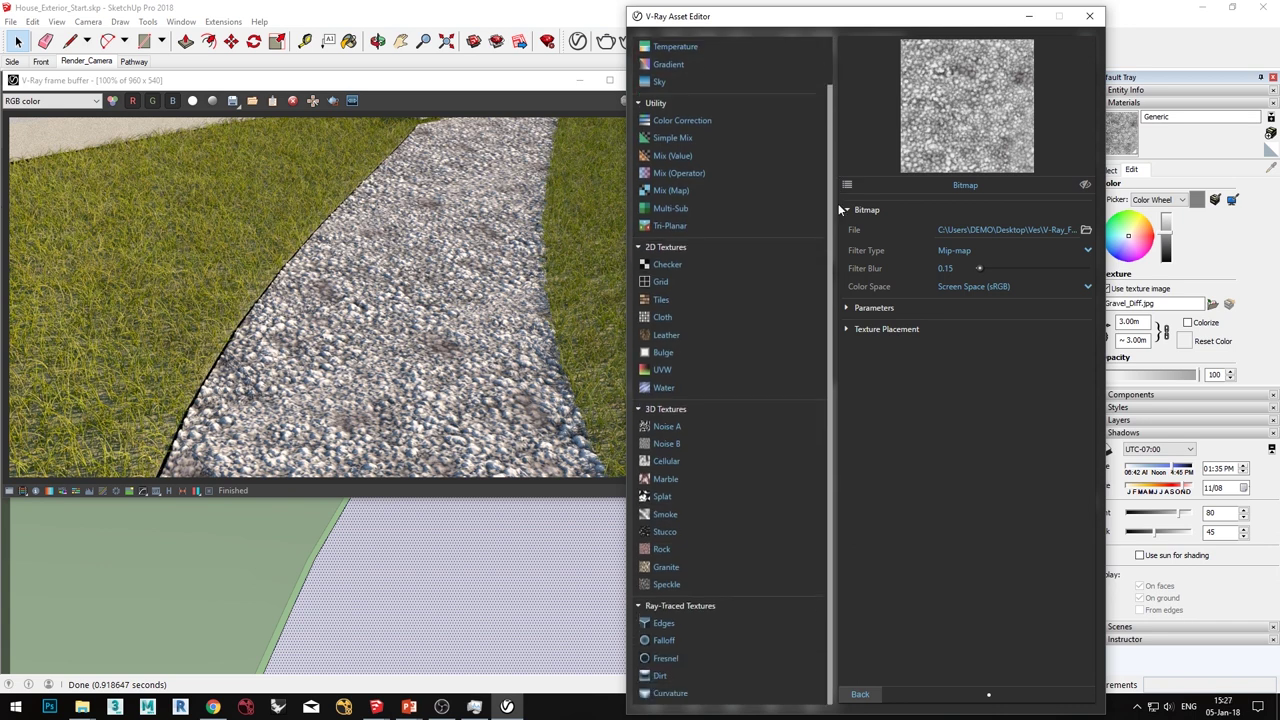
click(688, 444)
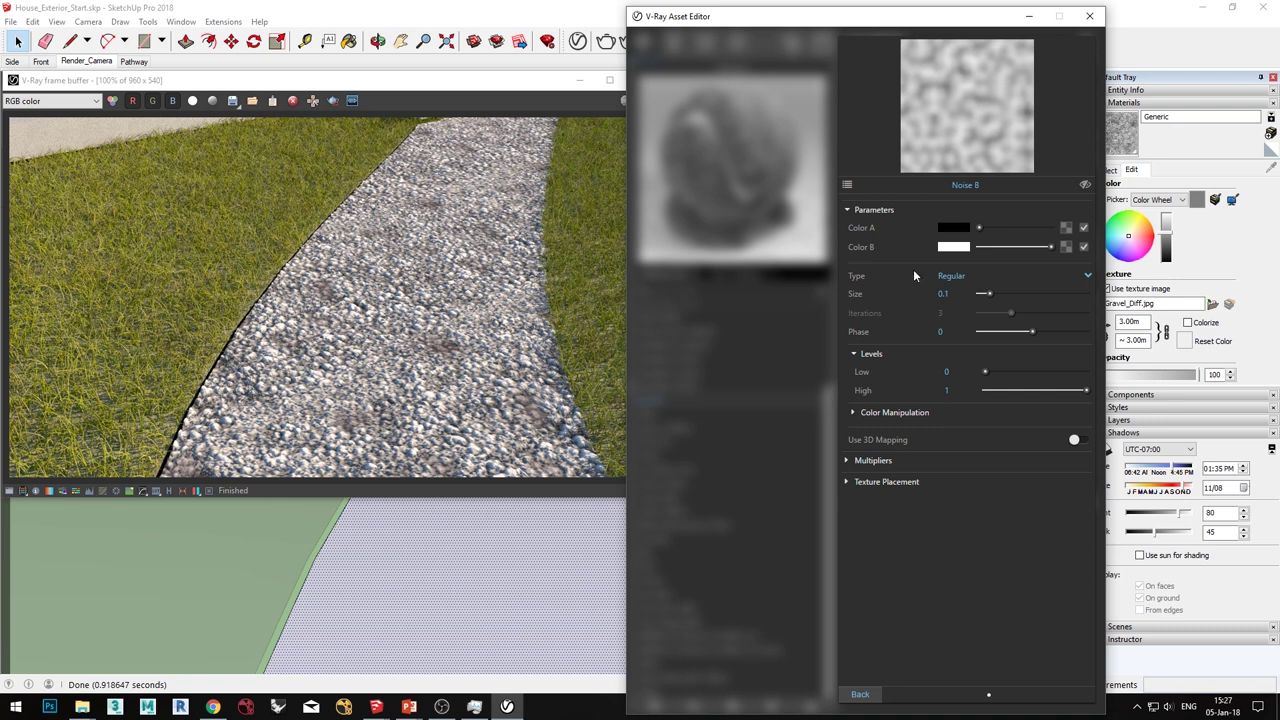
Step: Set the Noise B texture to Fractal with size 0.11, 10 iterations, low level 0.32 and high level 0.67, and return to the material
click(972, 278)
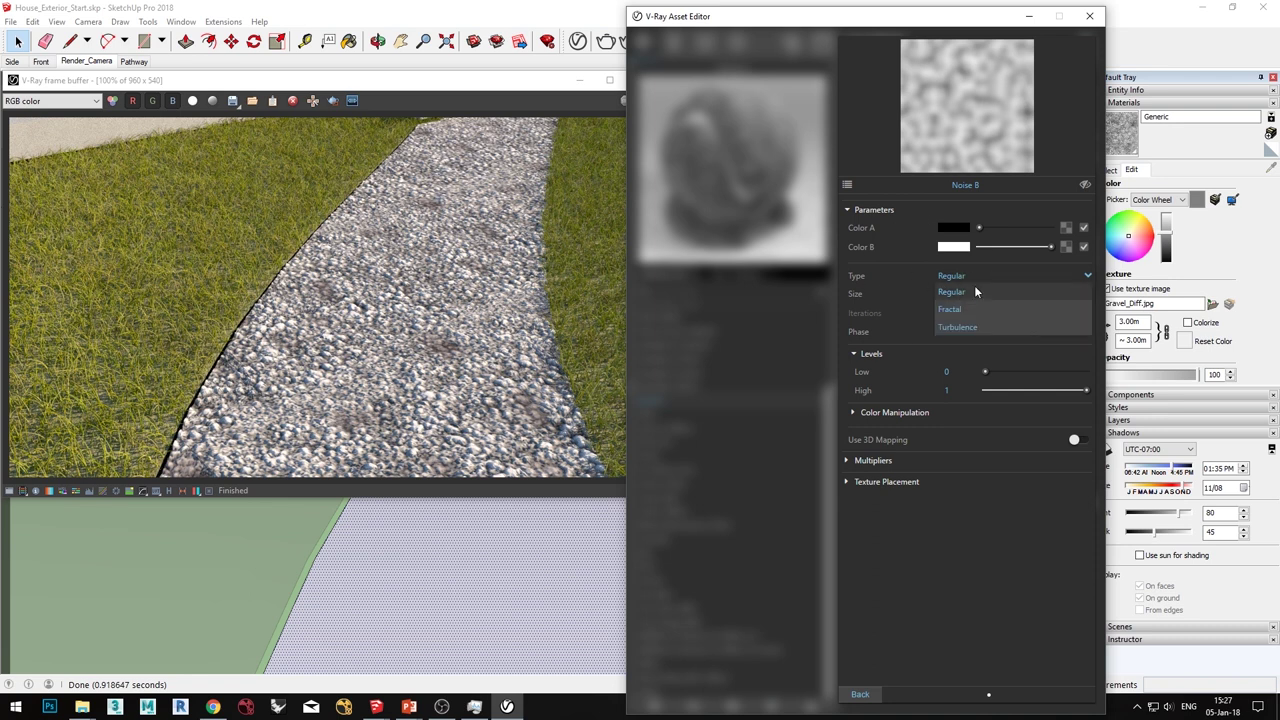
click(955, 309)
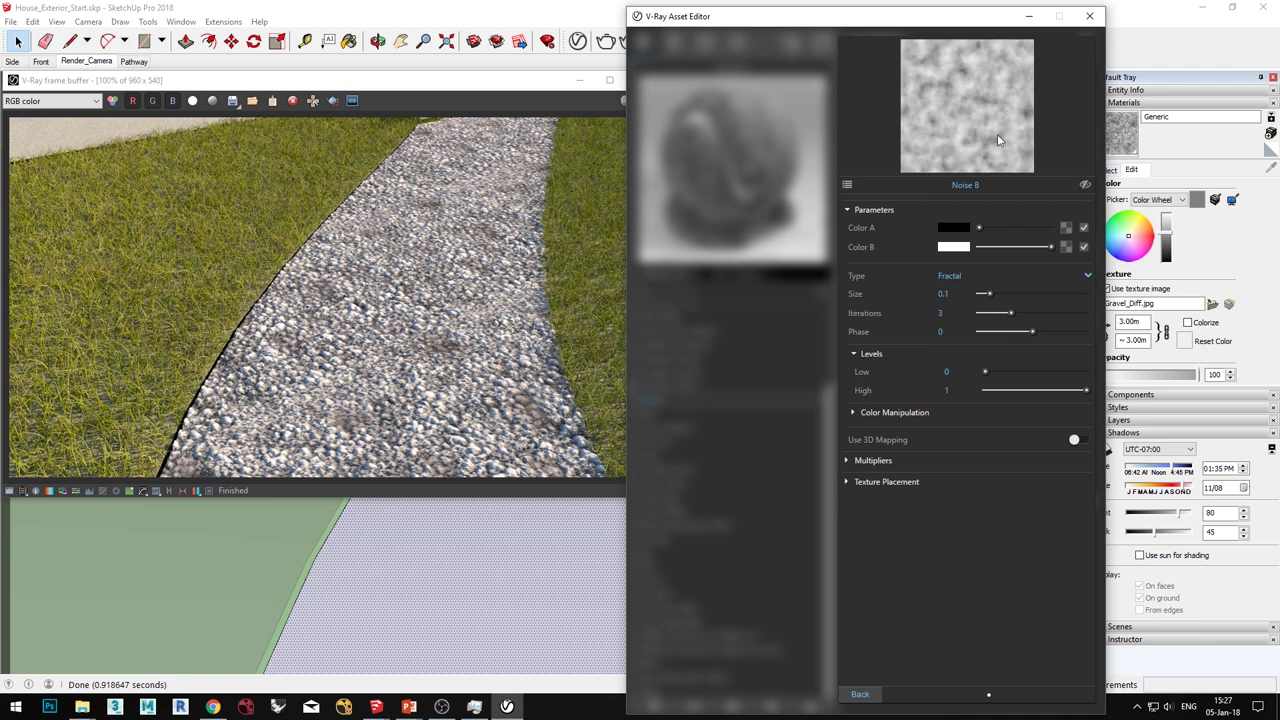
drag(985, 314, 1150, 317)
drag(989, 293, 990, 296)
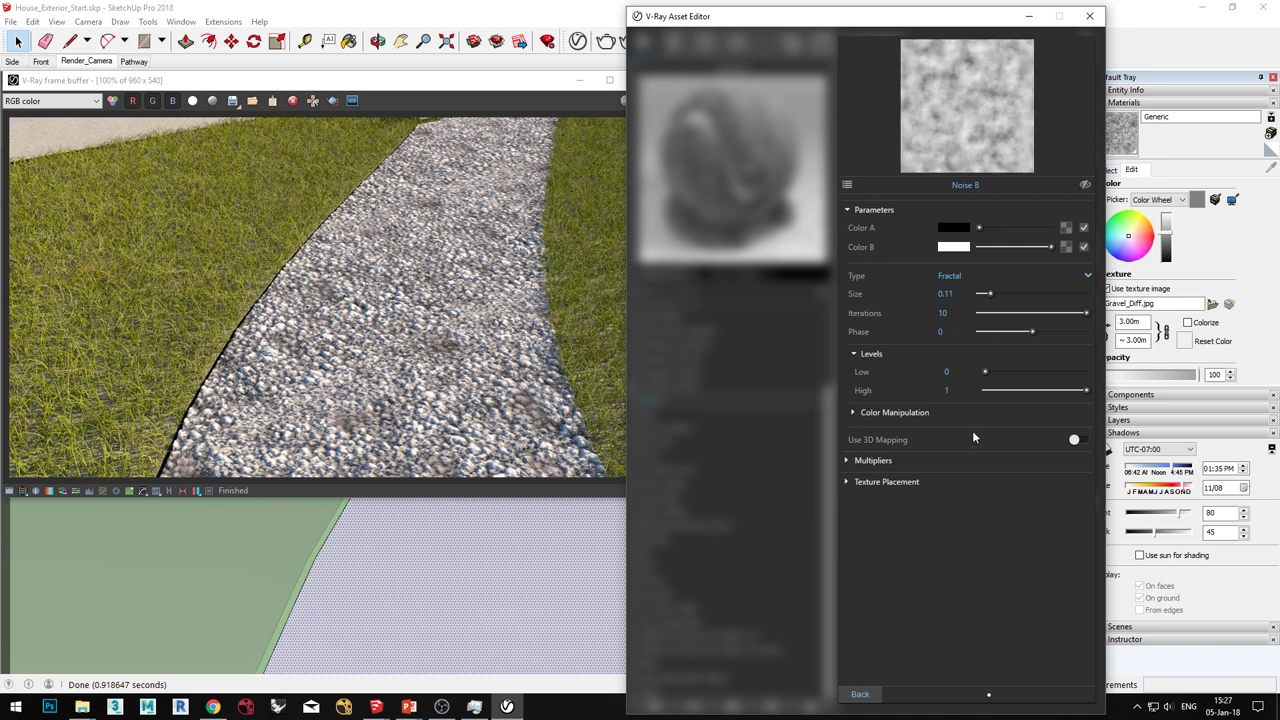
drag(985, 371, 1053, 392)
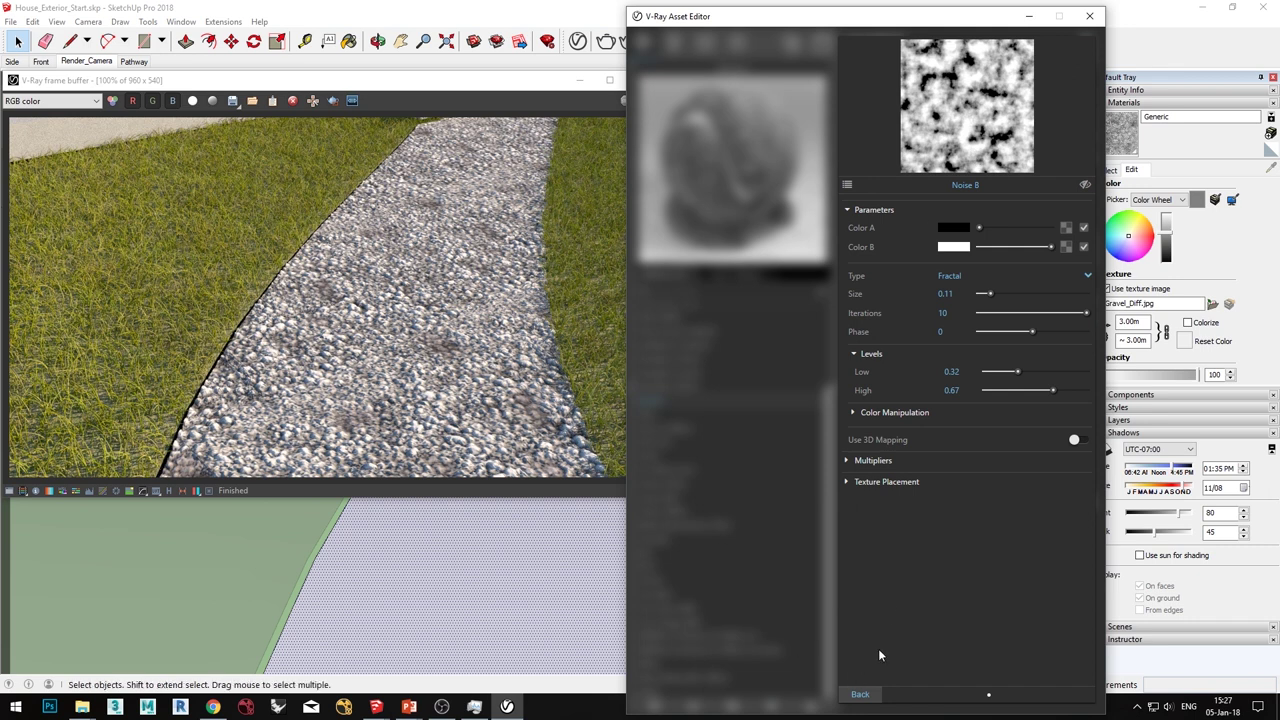
click(861, 694)
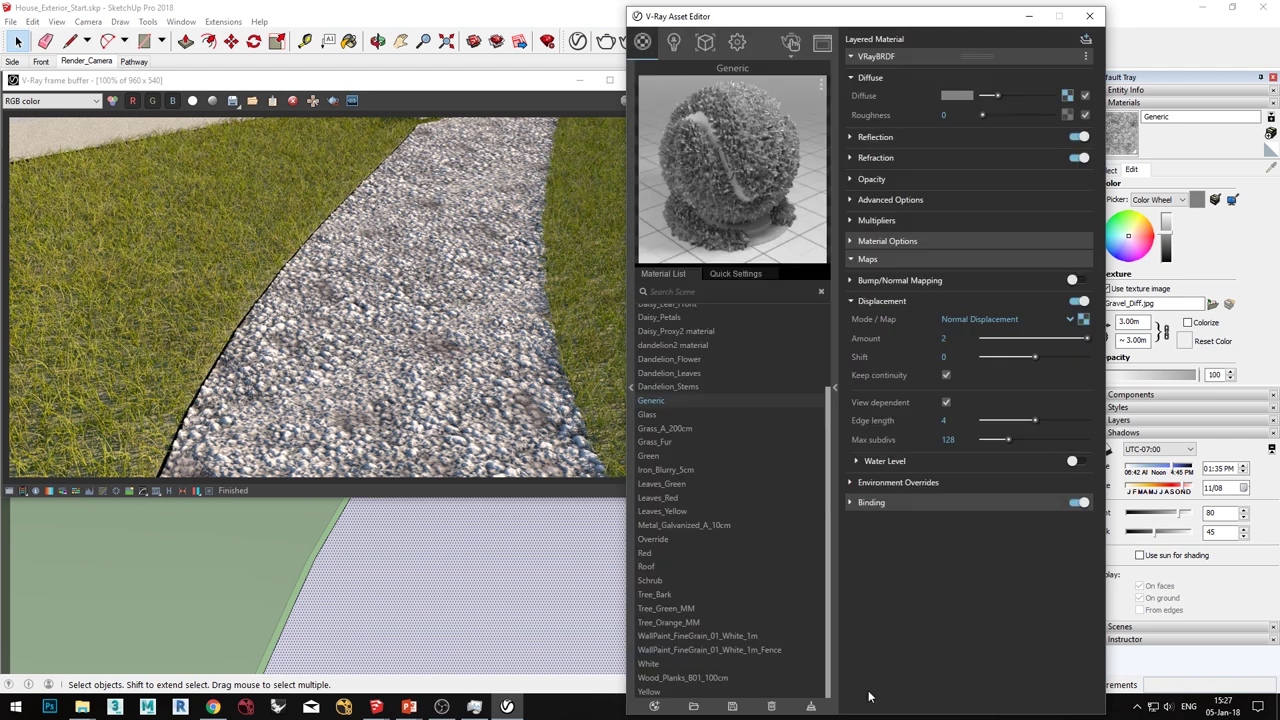
Step: Disable displacement on the Generic material and collapse its map settings
click(1079, 302)
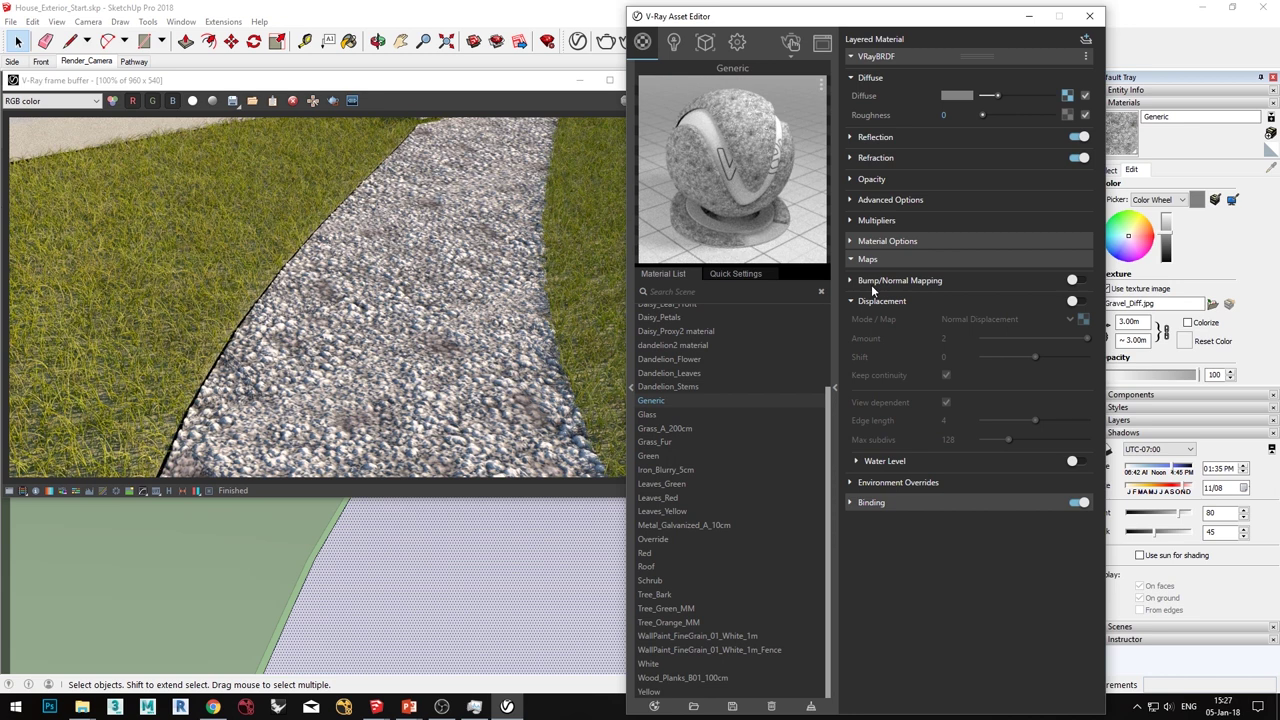
click(868, 260)
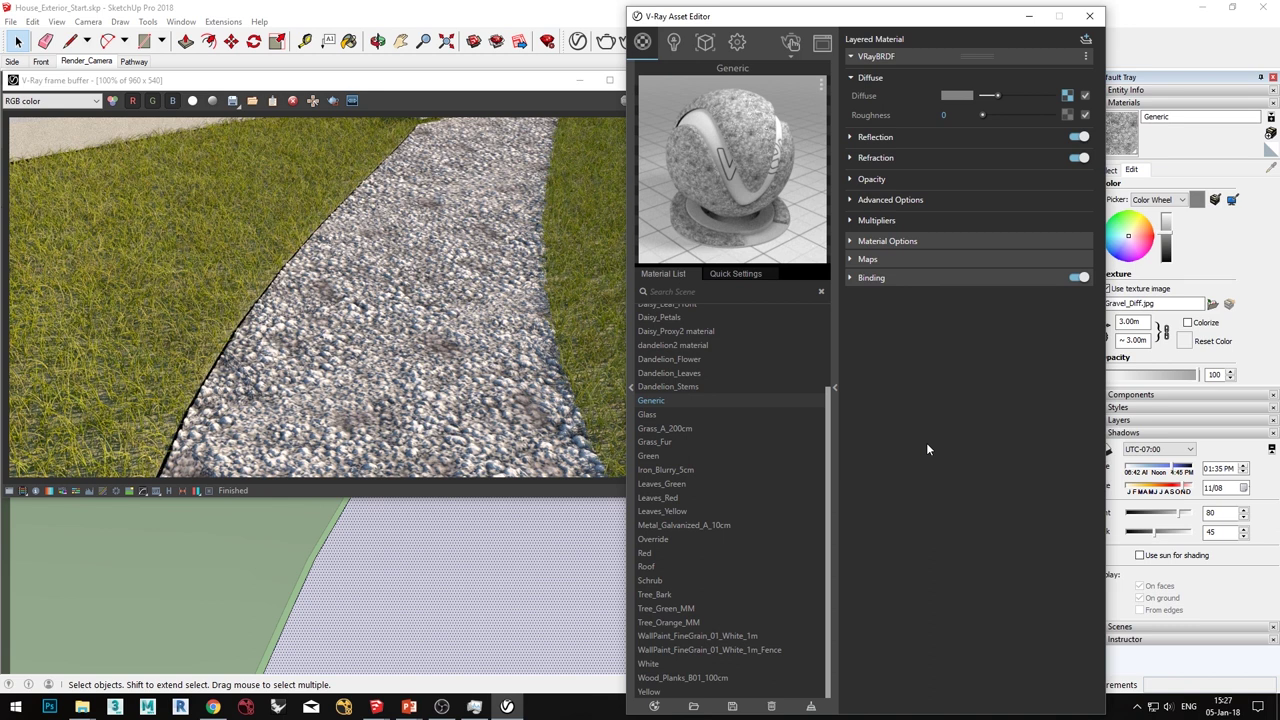
Step: Return to the Render_Camera scene and start the interactive render of the whole house
drag(463, 82, 473, 263)
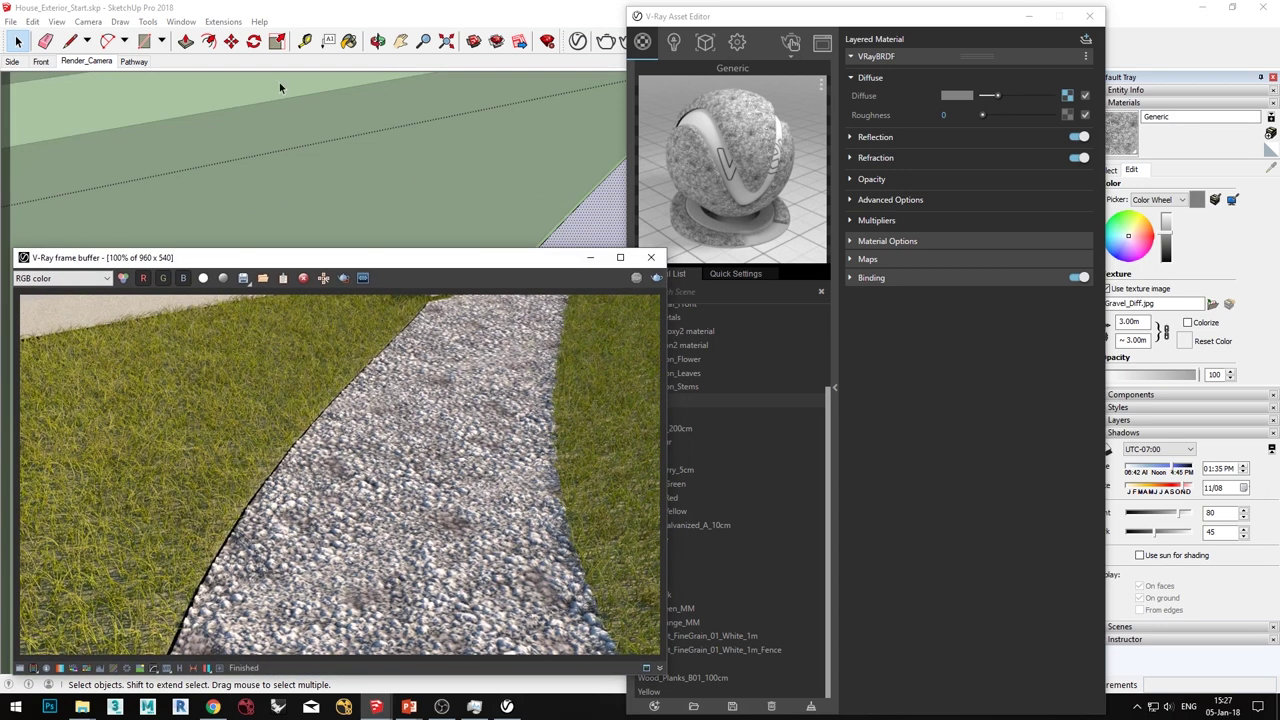
click(86, 61)
mouse_move(387, 261)
mouse_down()
mouse_move(423, 452)
mouse_move(406, 176)
mouse_move(394, 246)
mouse_up()
click(791, 42)
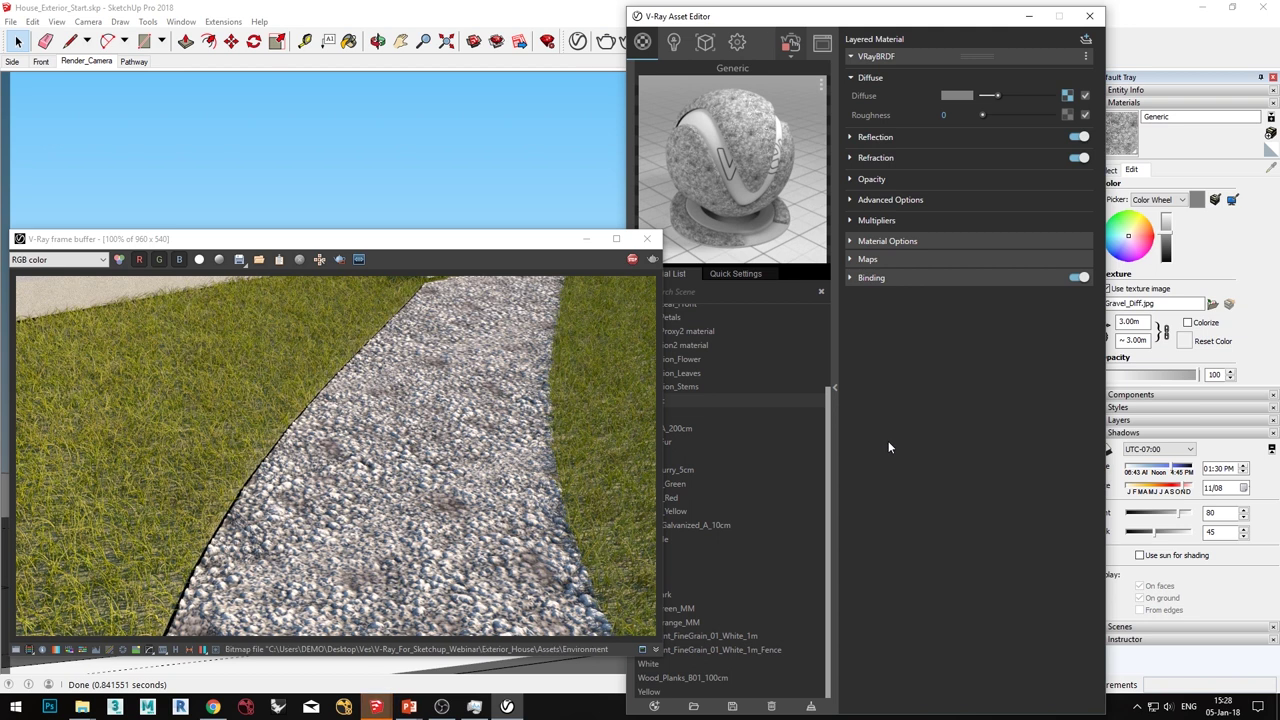
drag(435, 238, 432, 80)
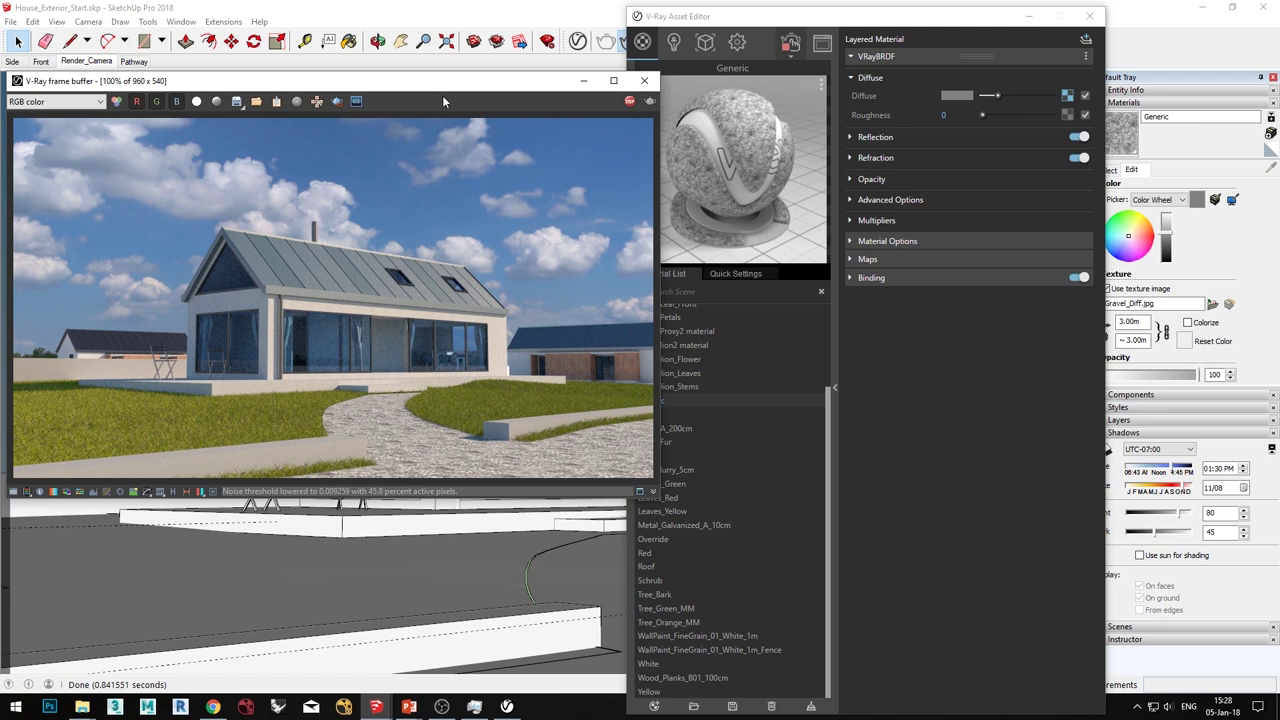
drag(446, 91, 443, 94)
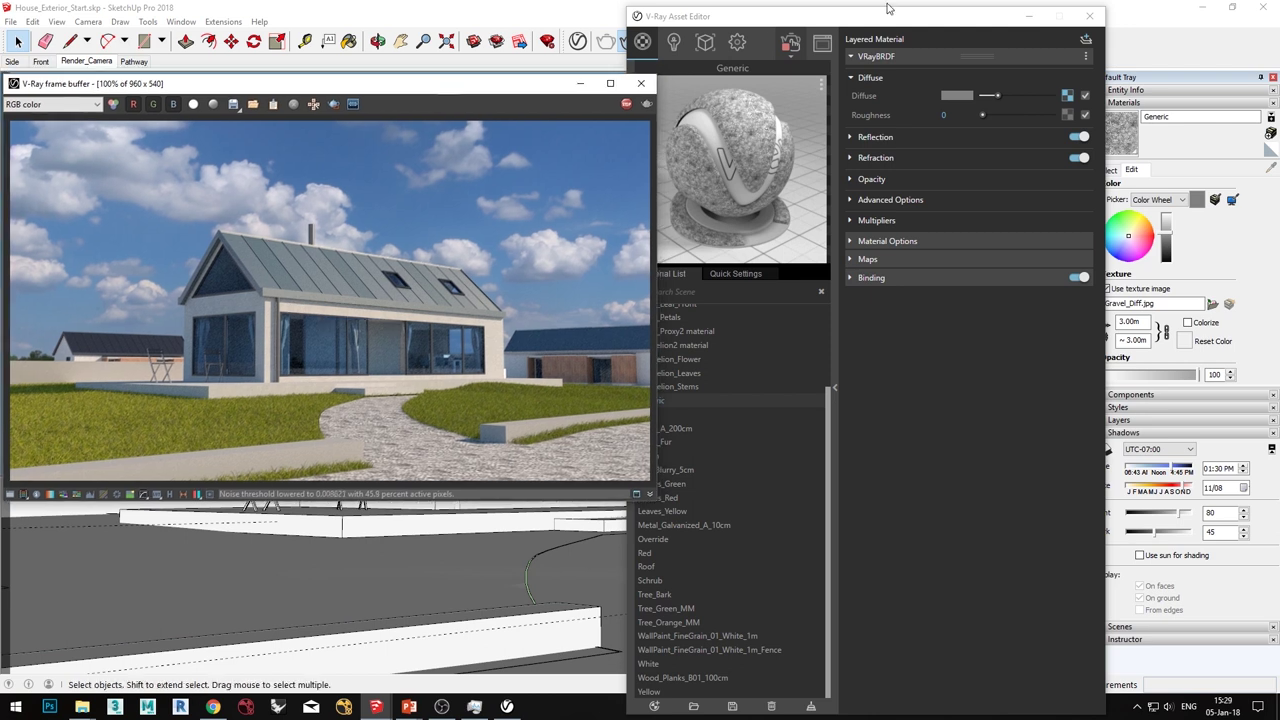
Step: Make the Scatter layer visible so the trees and plants are included in the render
drag(893, 25, 873, 21)
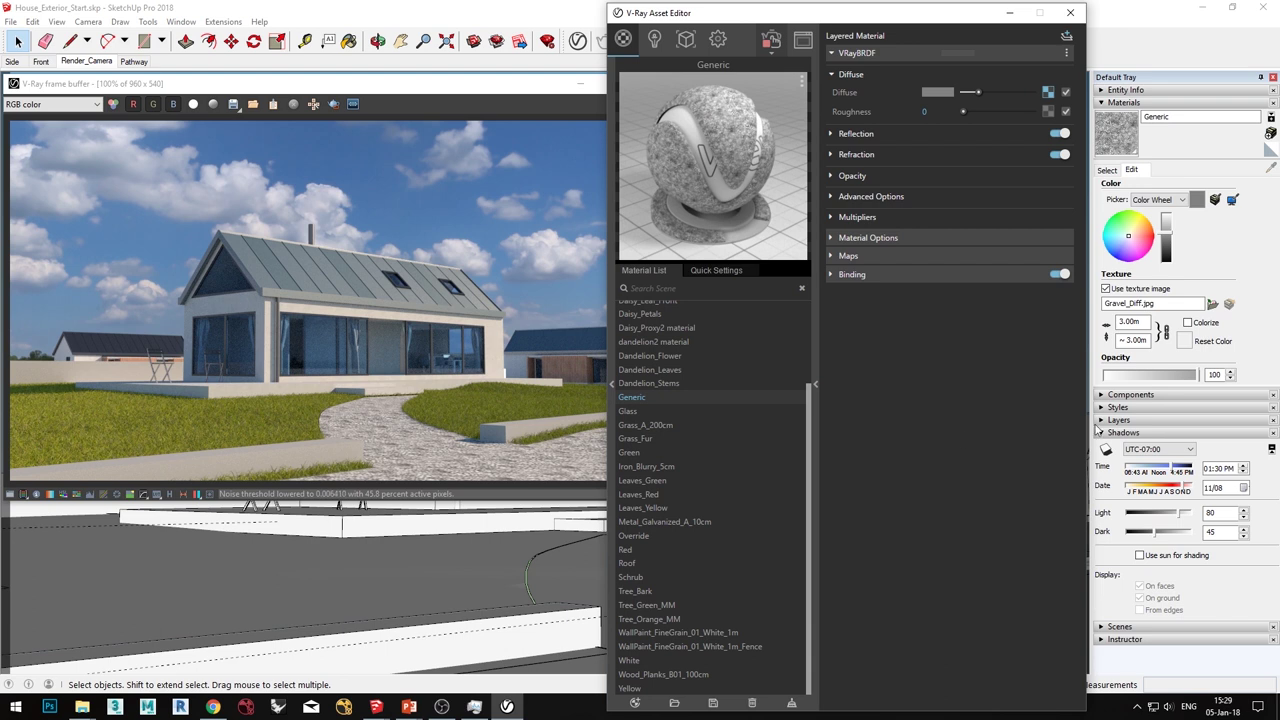
click(1119, 420)
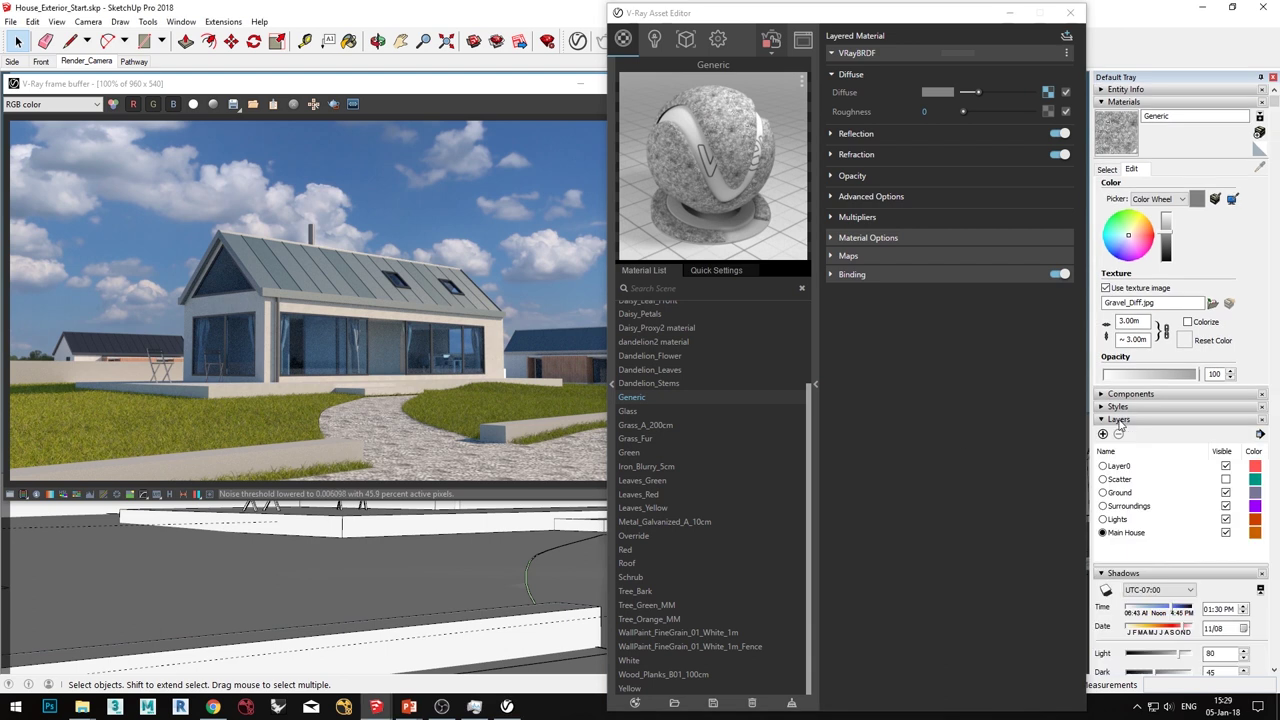
click(1226, 480)
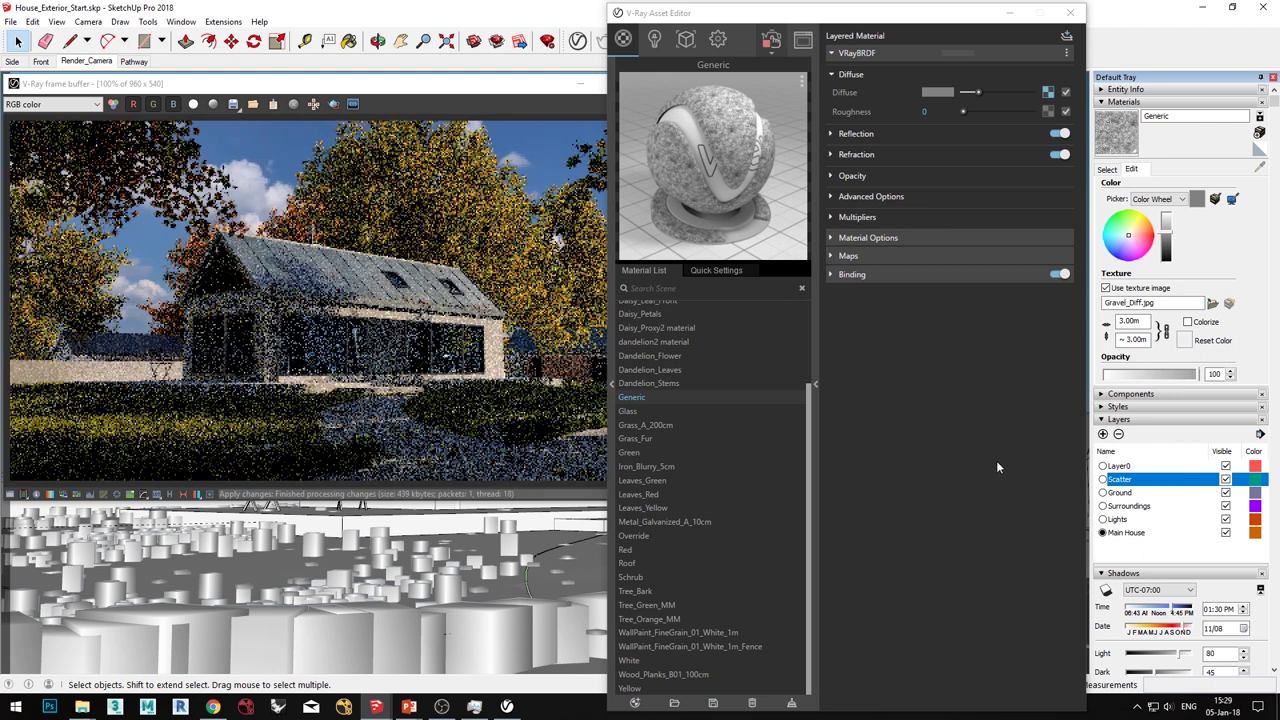
click(465, 94)
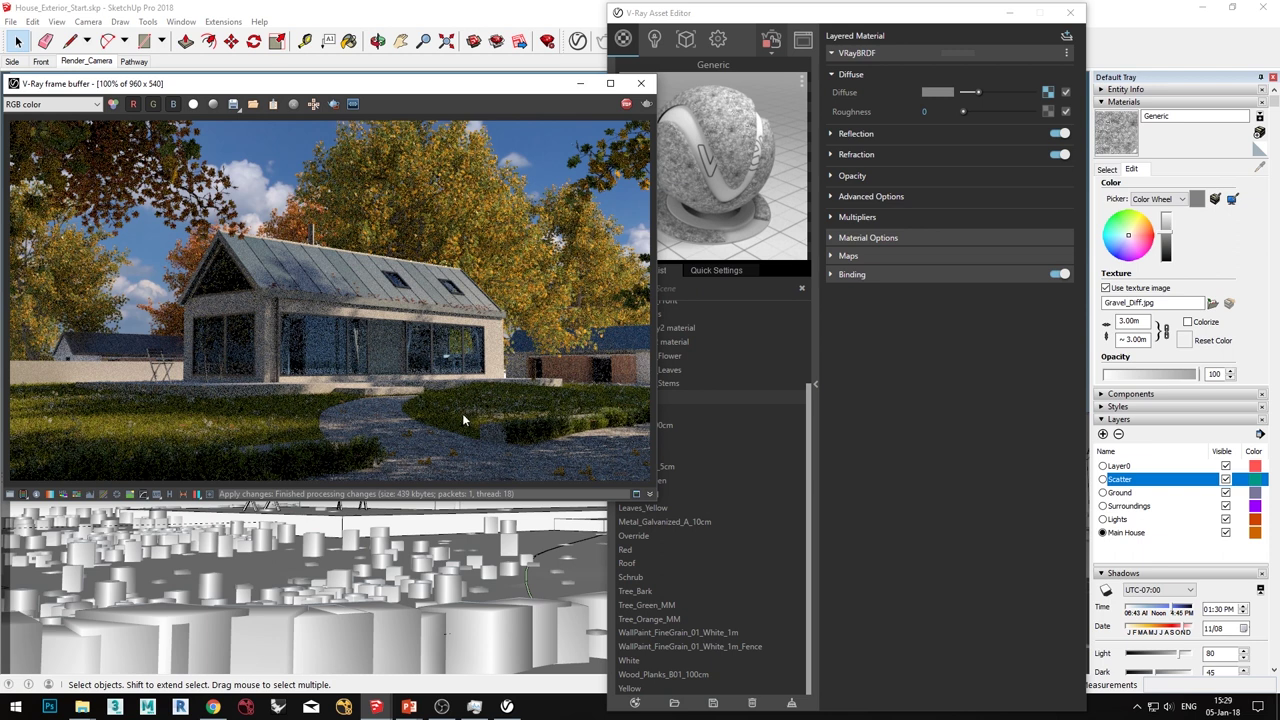
drag(489, 90, 489, 84)
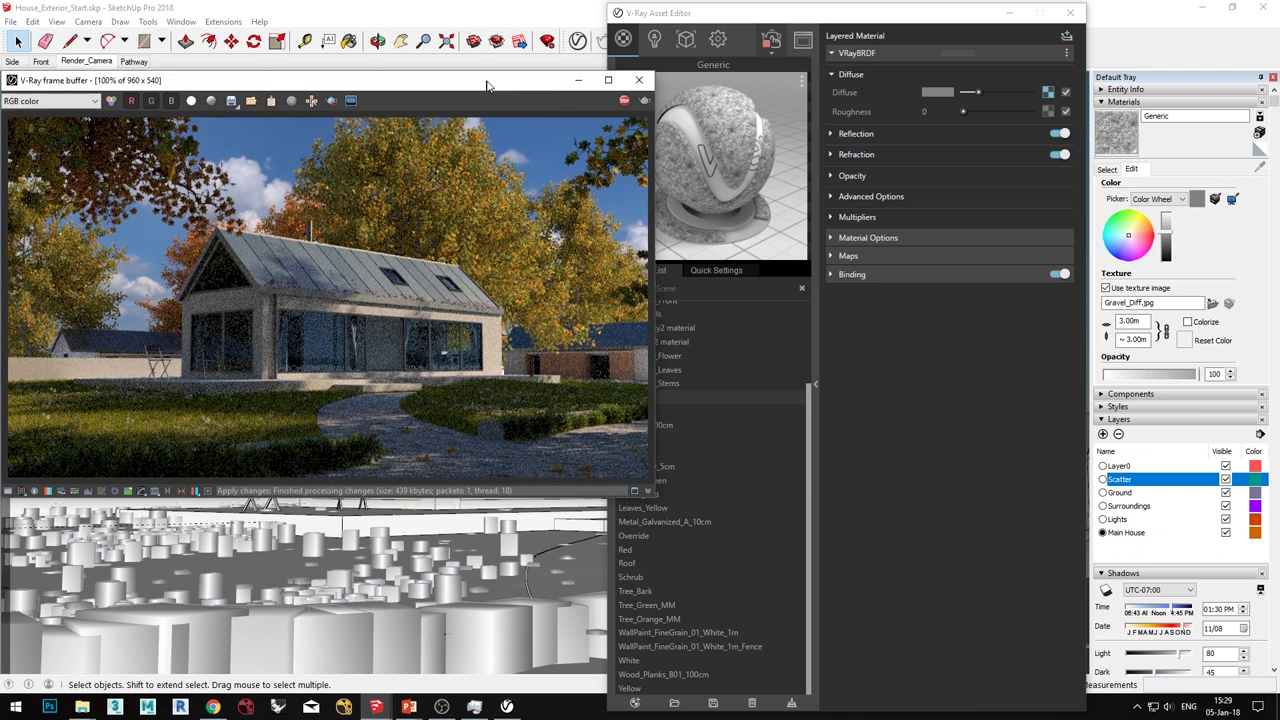
Step: Brighten the render by setting the camera's exposure value to 12.48
click(717, 38)
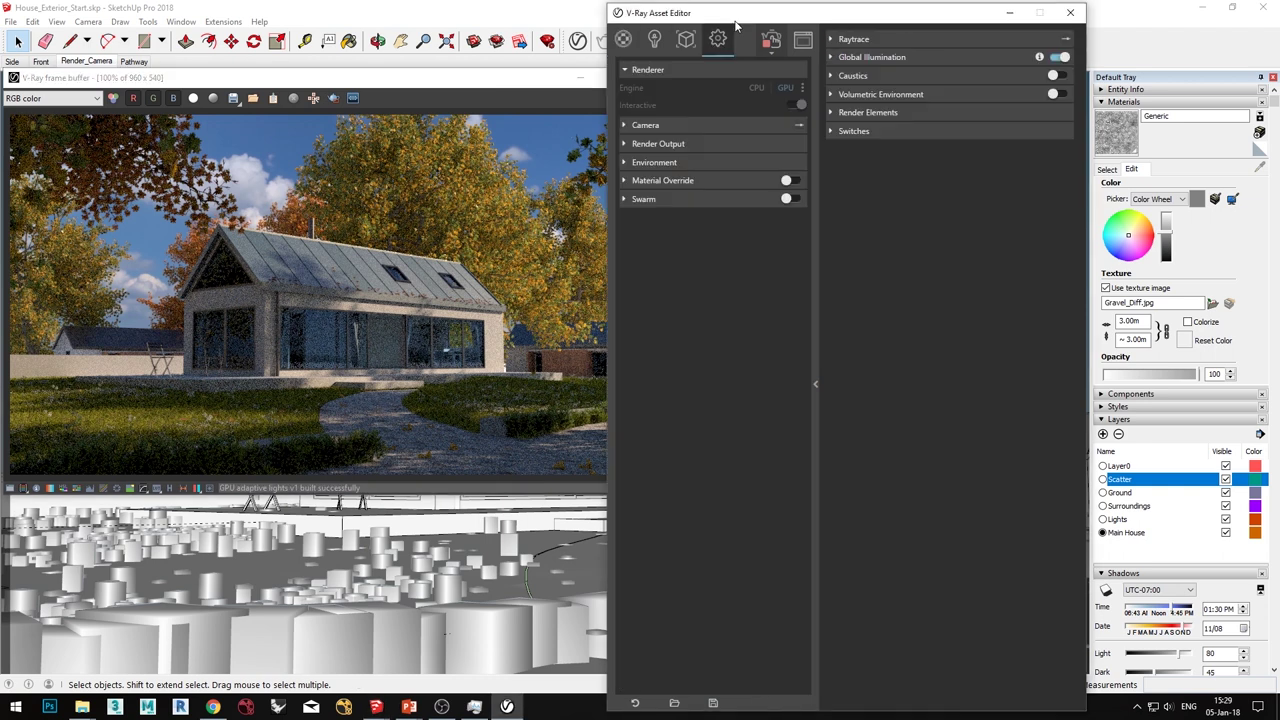
drag(748, 18, 765, 20)
click(664, 127)
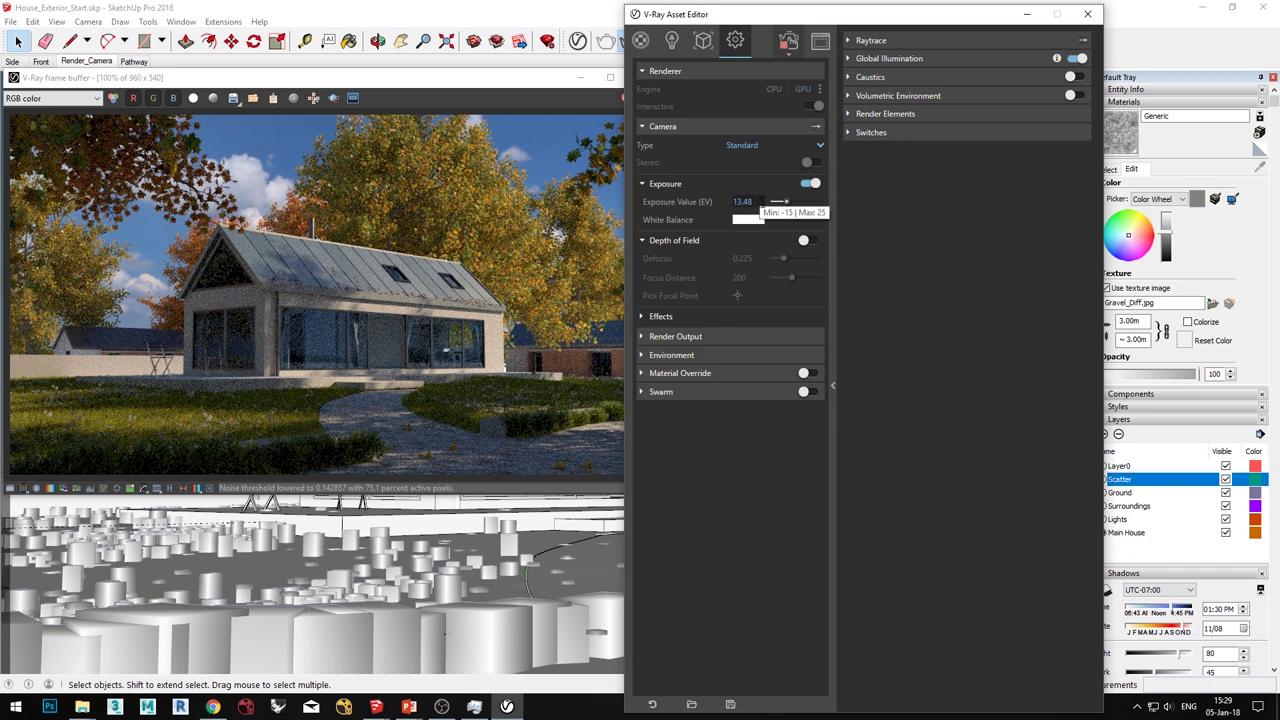
click(742, 201)
text(12.48)
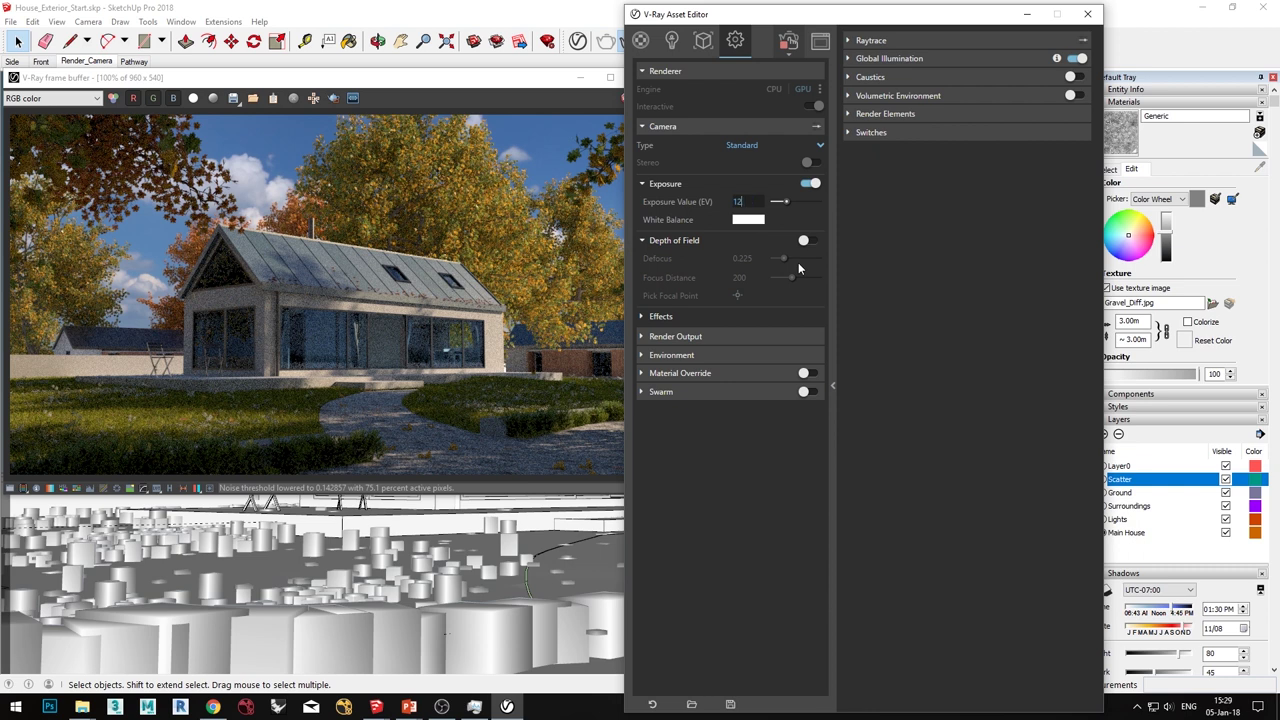
key(Return)
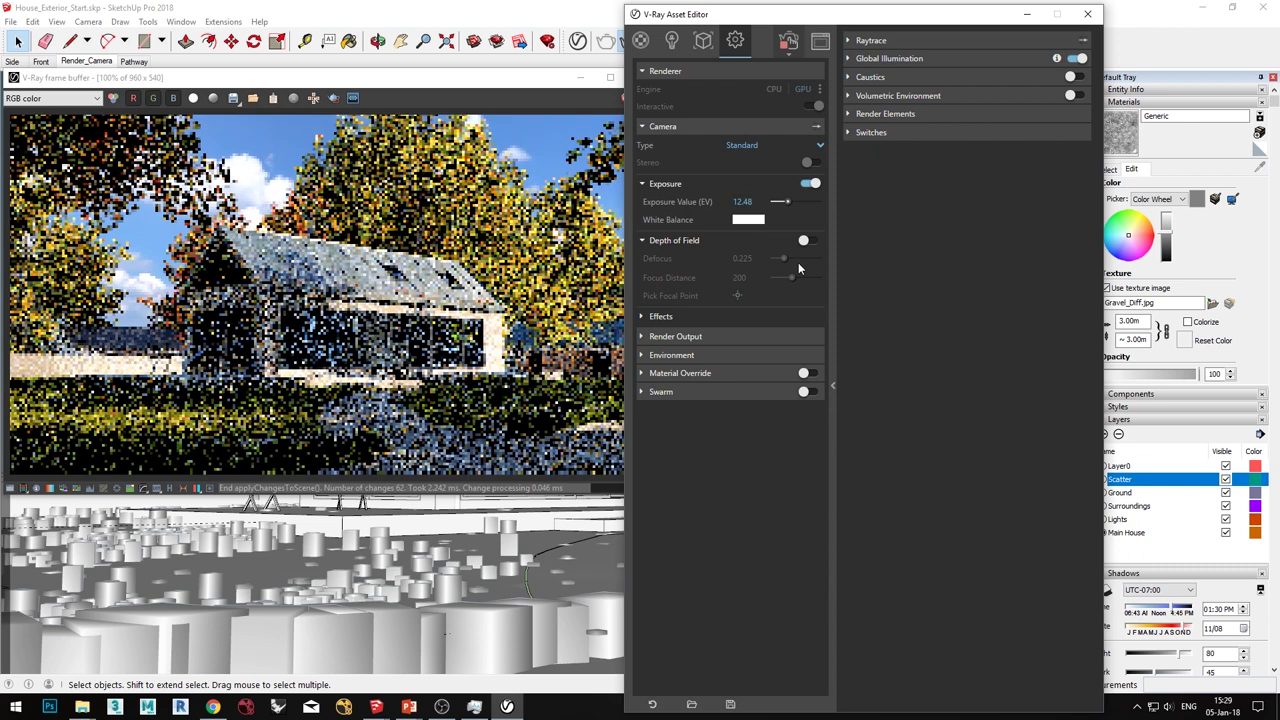
drag(792, 22, 808, 23)
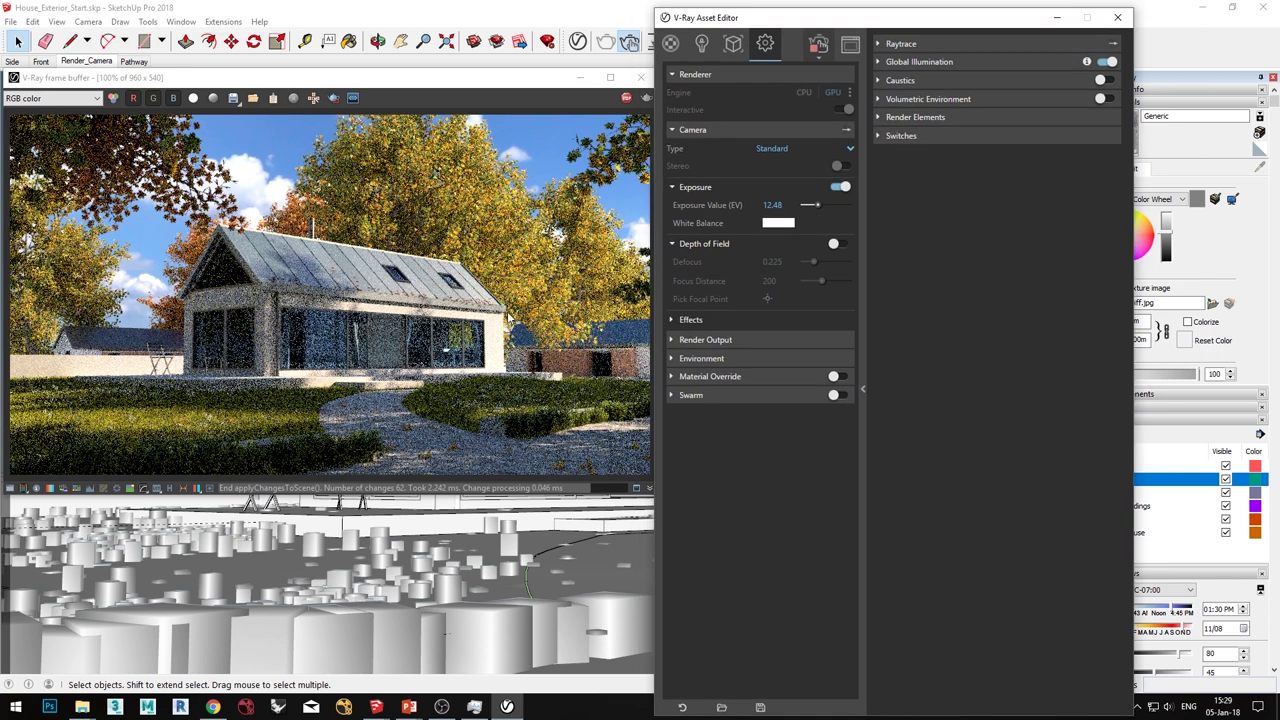
Step: Compare the rendered trees, shrubs and flowers with their simple placeholder shapes in the model view
click(463, 81)
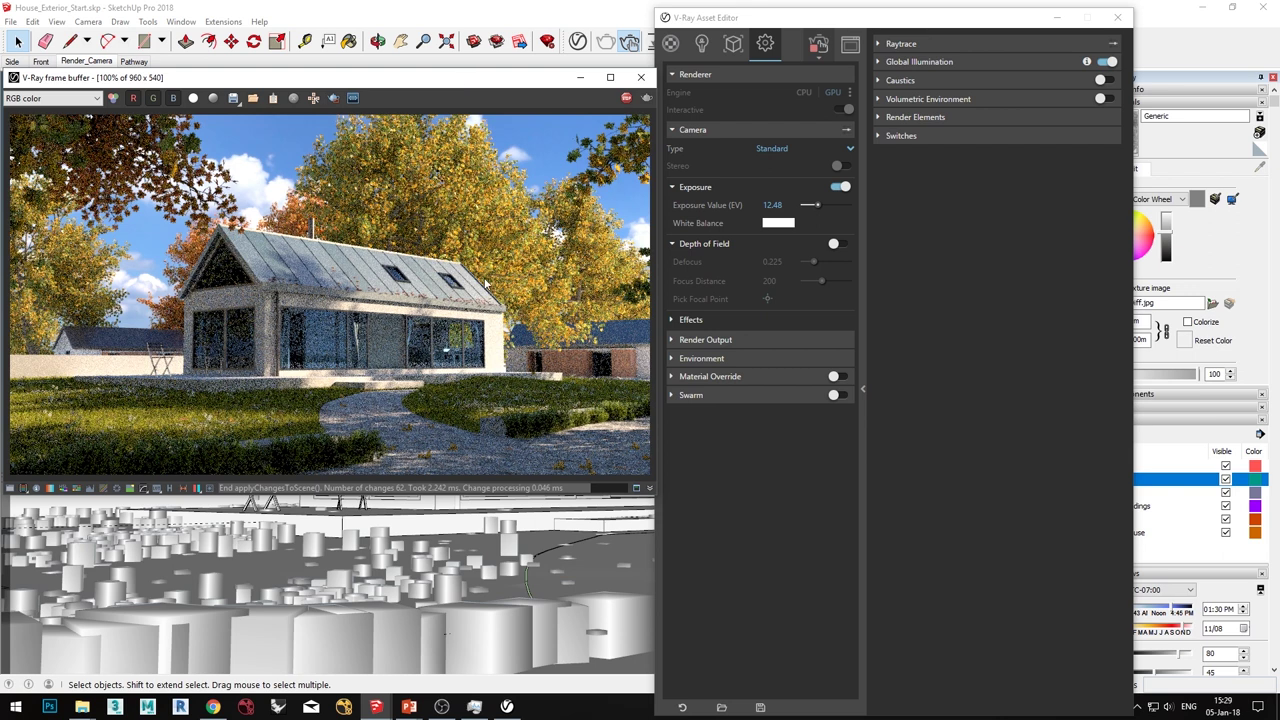
drag(443, 84, 466, 84)
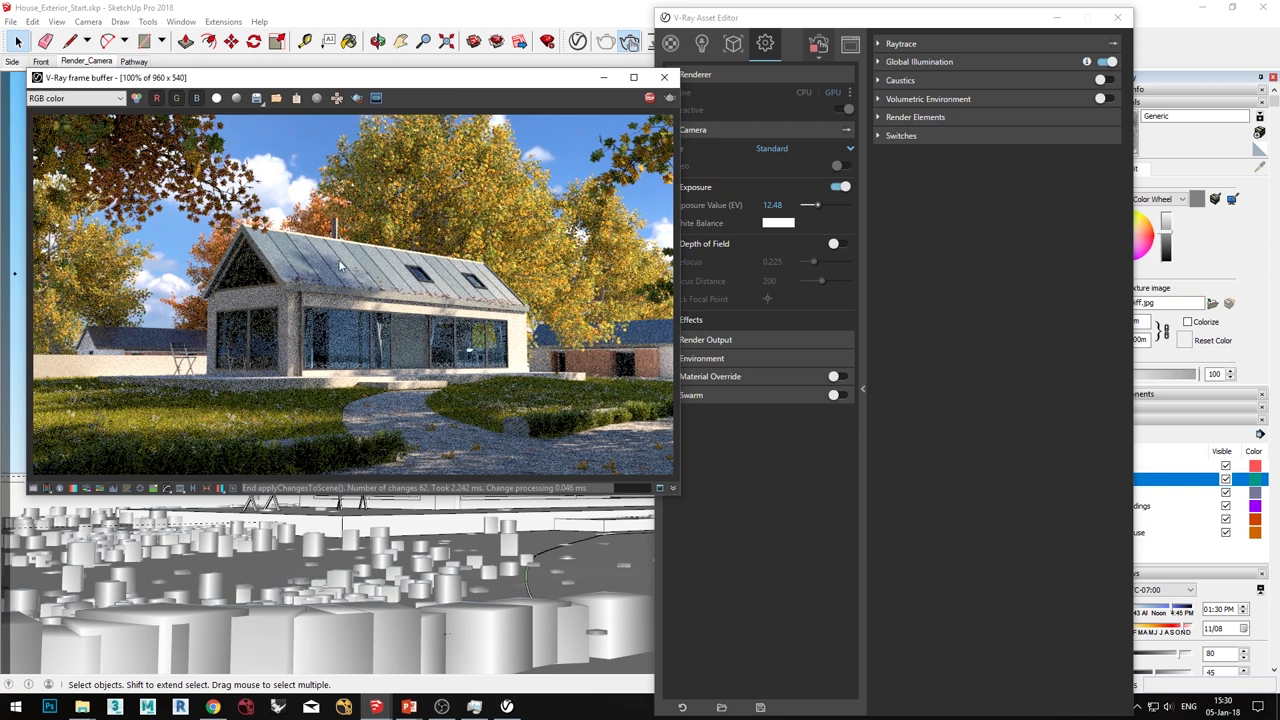
drag(353, 84, 340, 75)
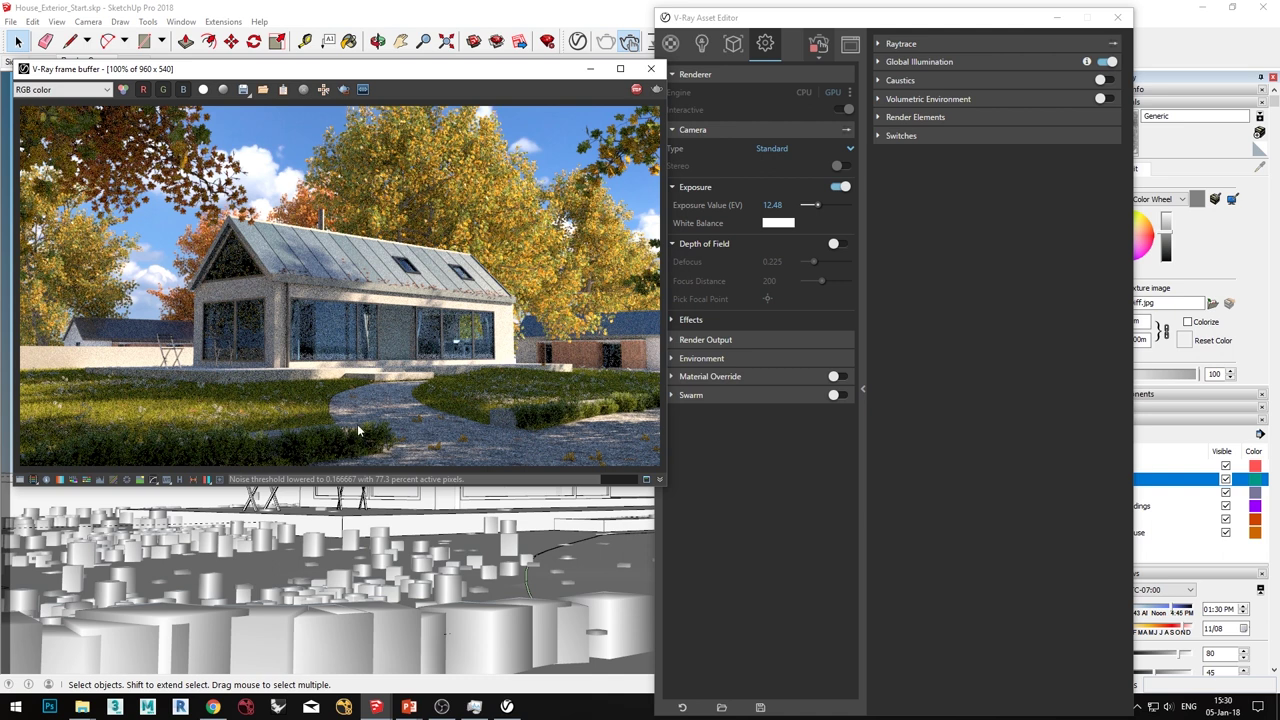
drag(453, 74, 931, 67)
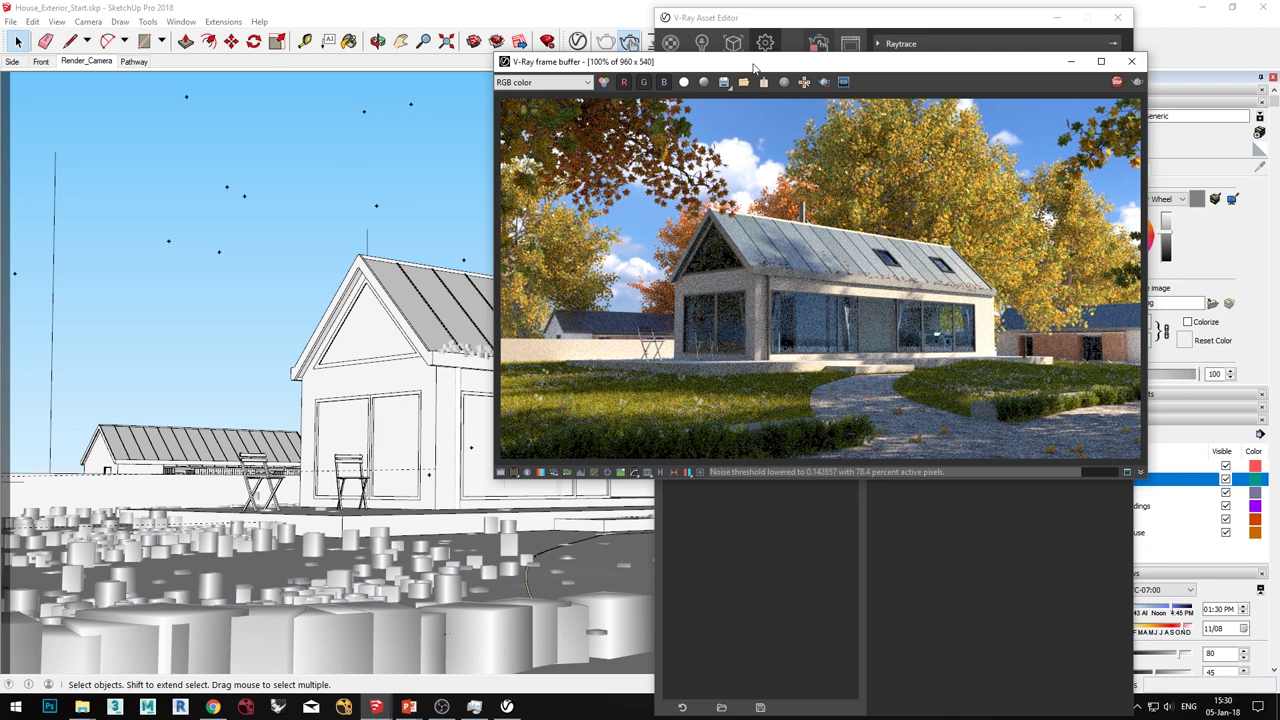
drag(758, 68, 277, 76)
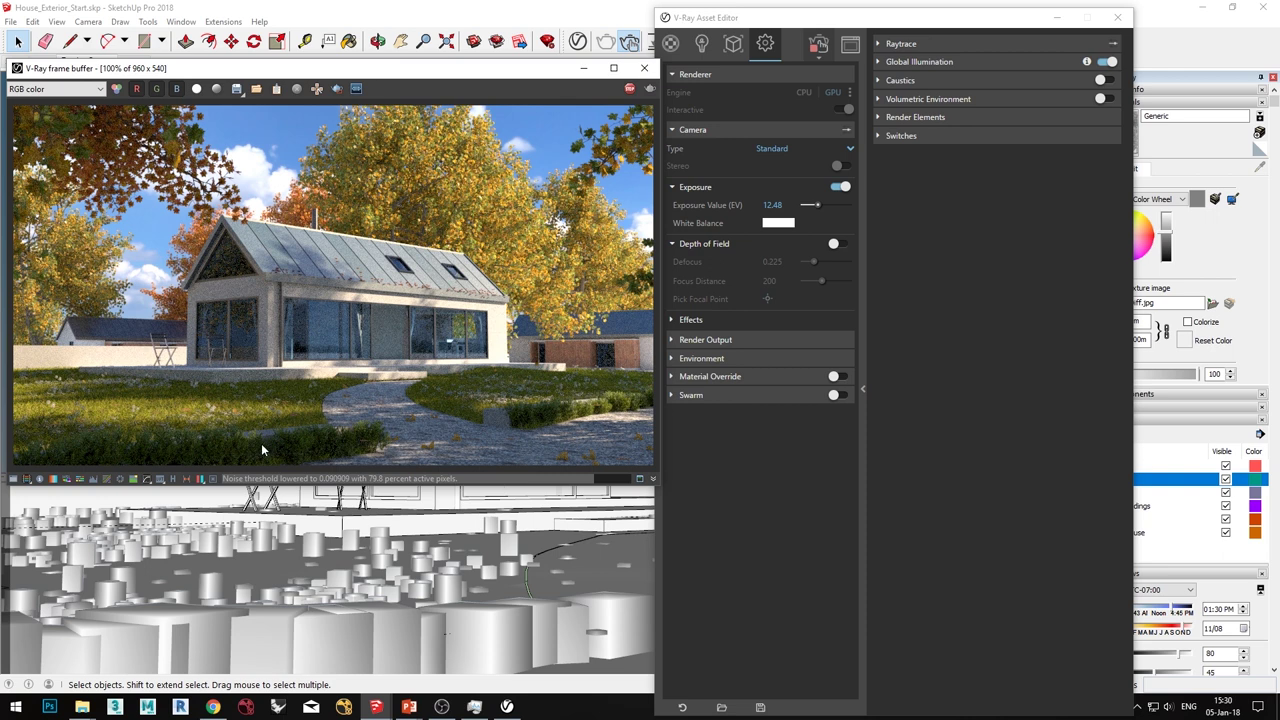
drag(395, 75, 391, 69)
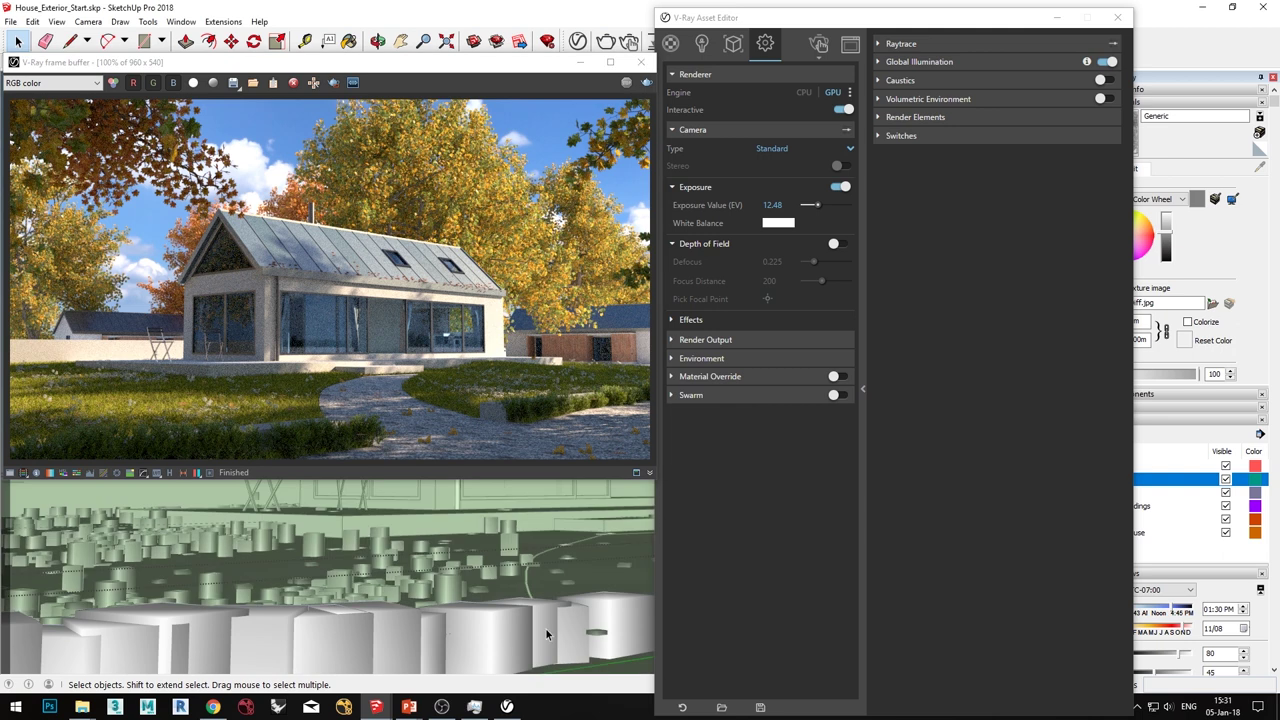
Step: Open the proxy settings of a foreground shrub and set its preview type to Proxy Preview
click(734, 44)
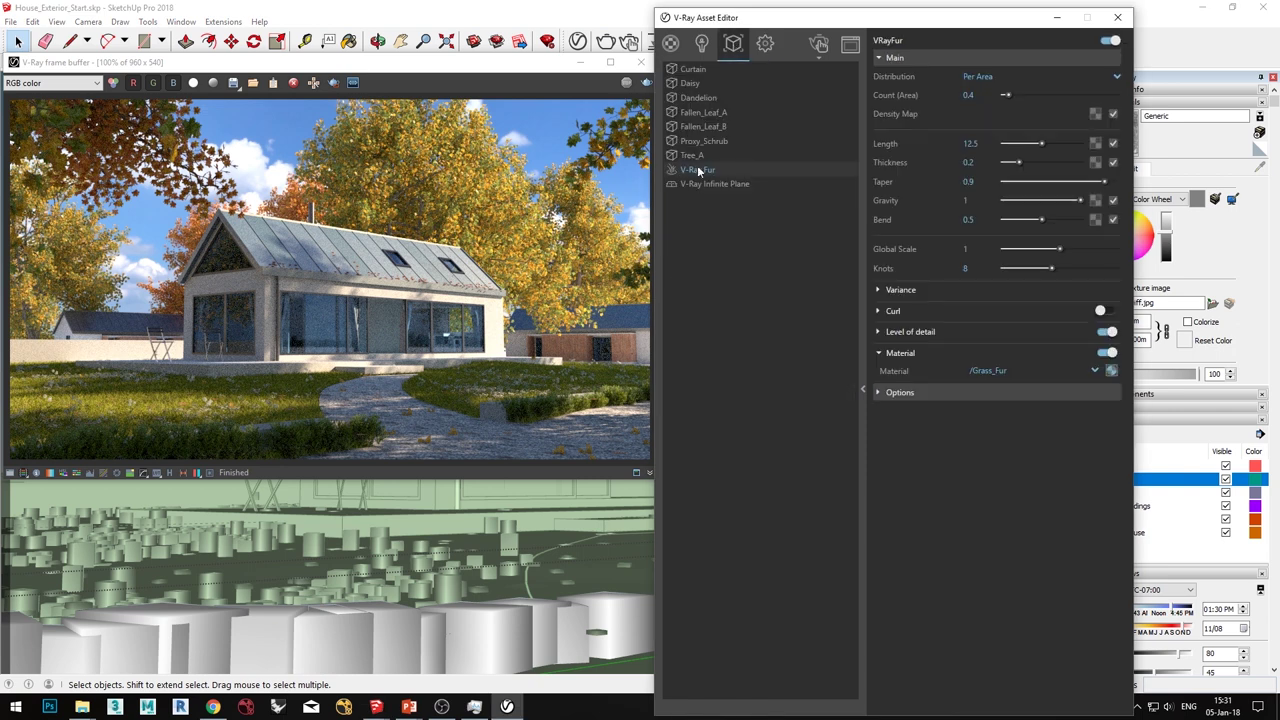
click(496, 630)
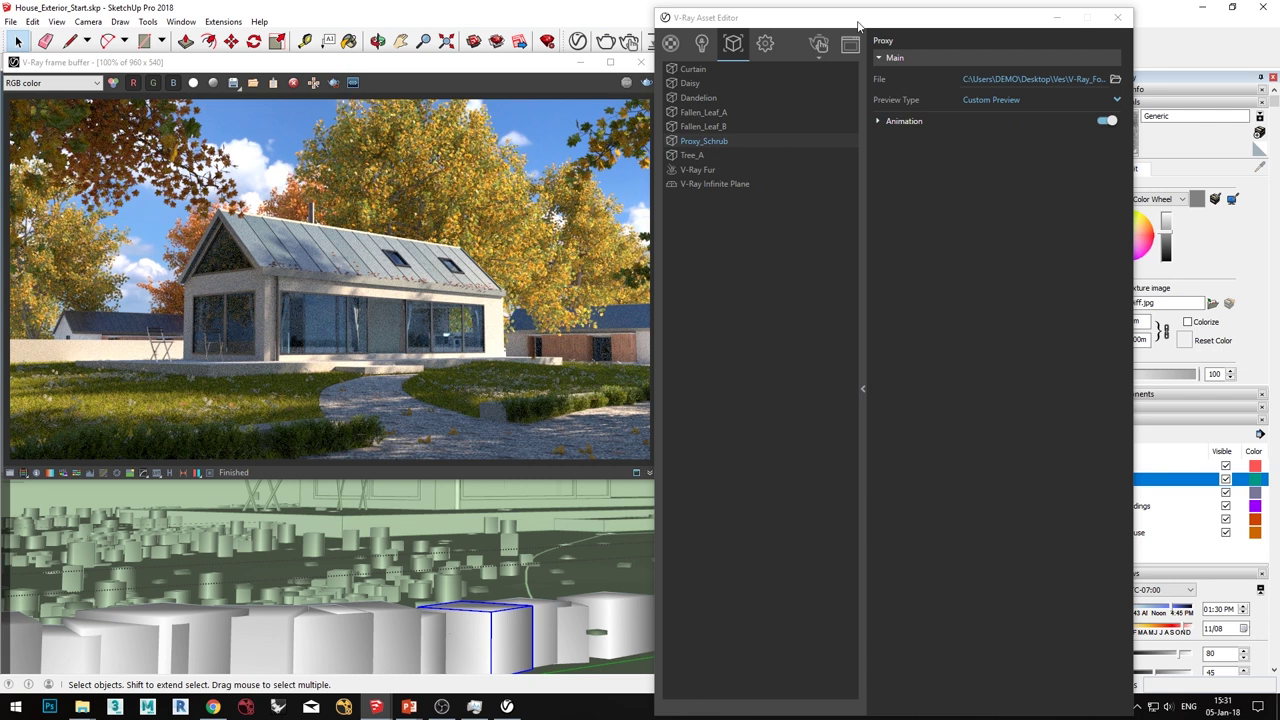
drag(858, 25, 866, 25)
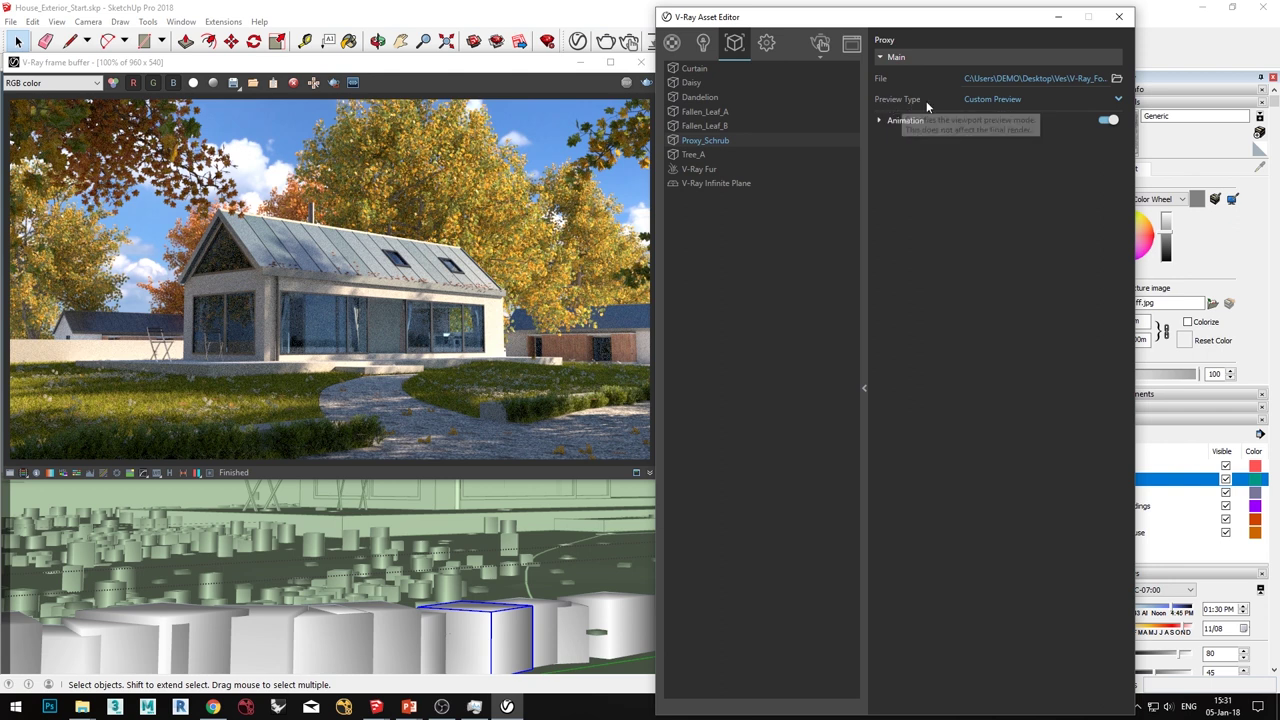
click(991, 100)
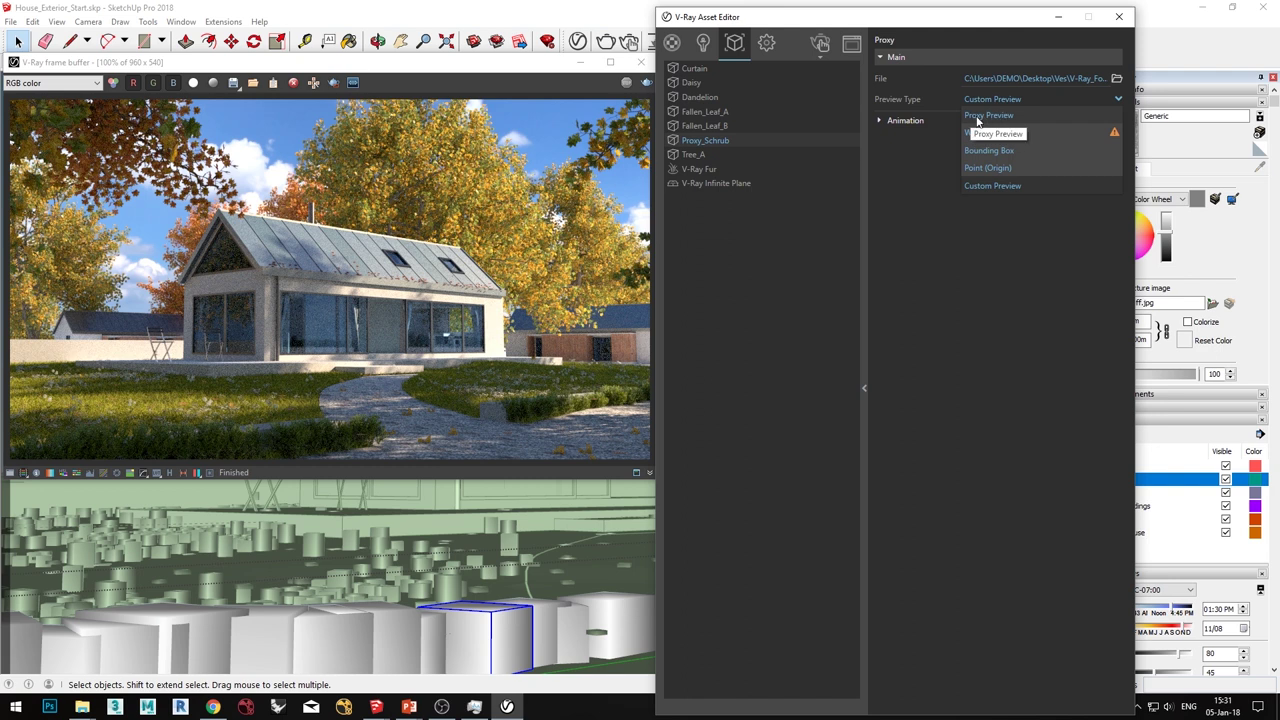
click(997, 116)
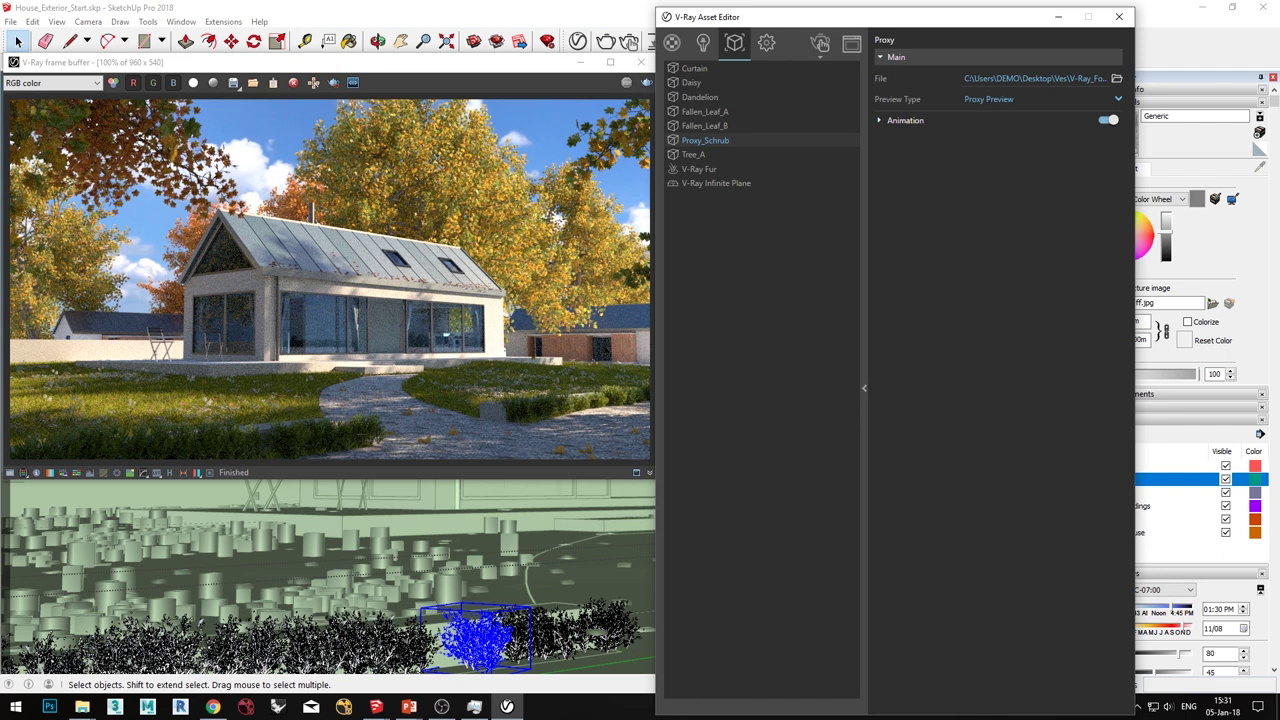
Step: Try the Bounding Box and Point (Origin) previews on the shrub proxy, settling on Bounding Box
click(997, 101)
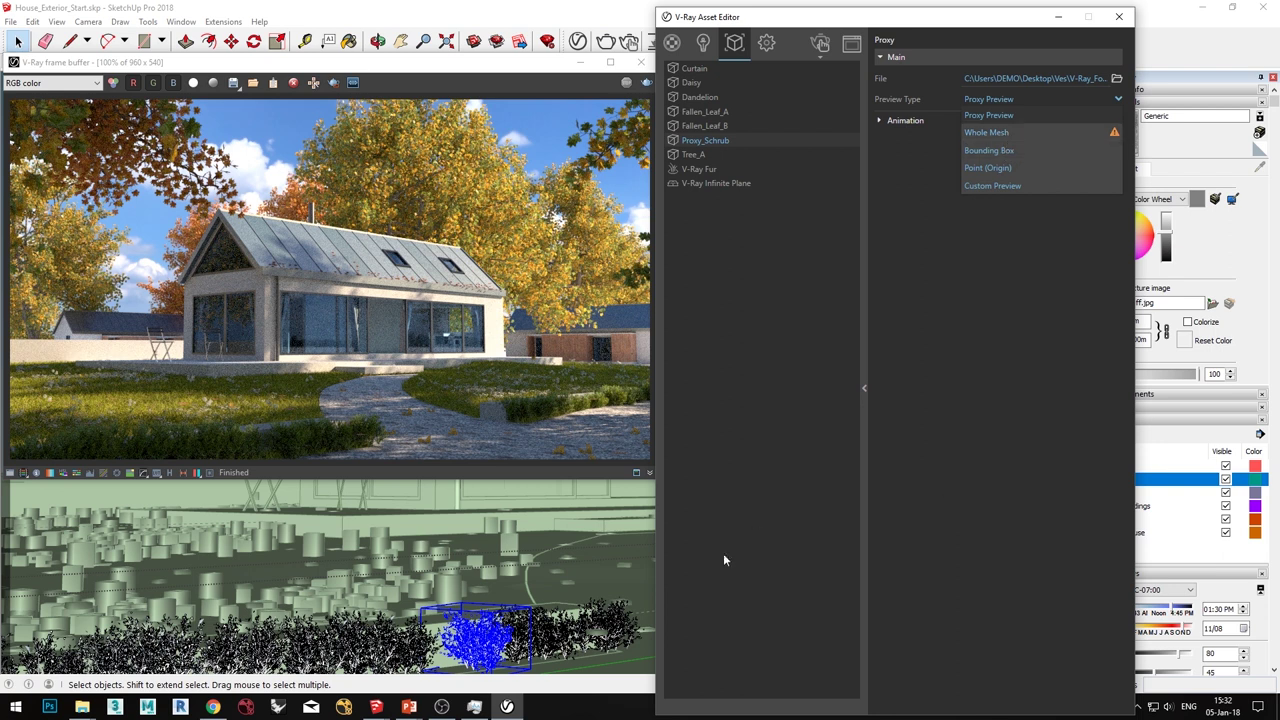
click(1009, 151)
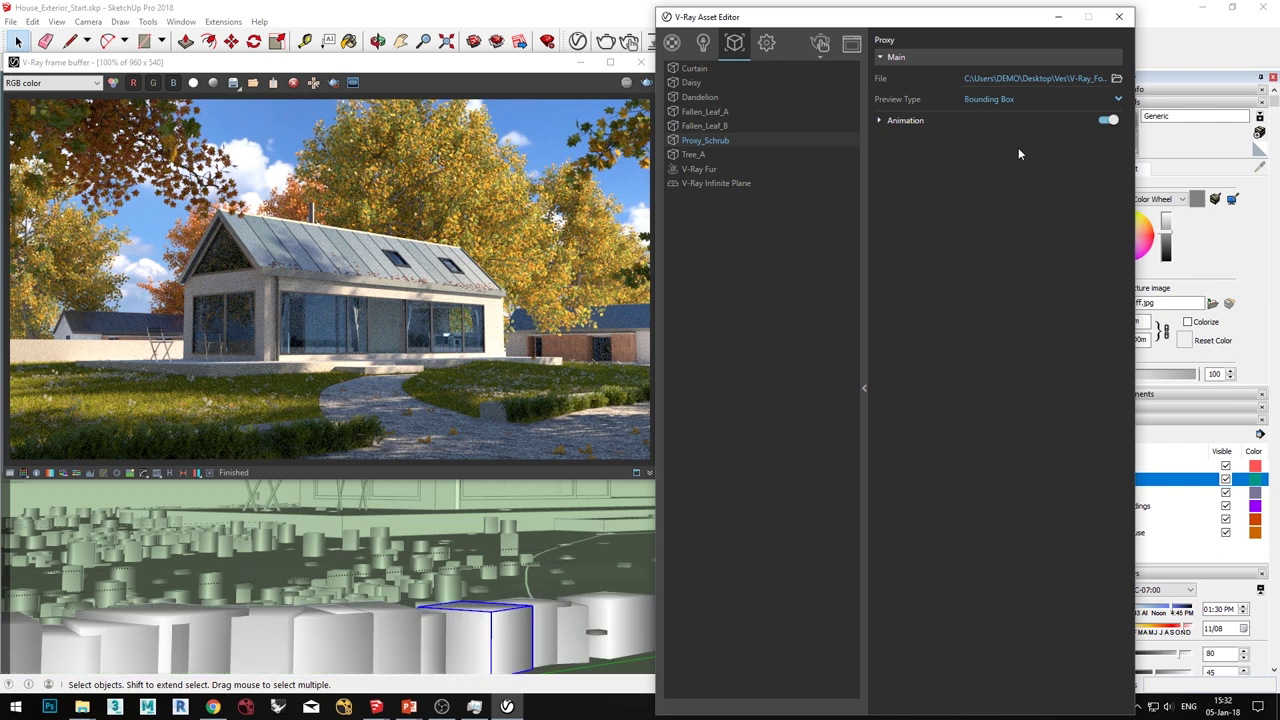
click(961, 114)
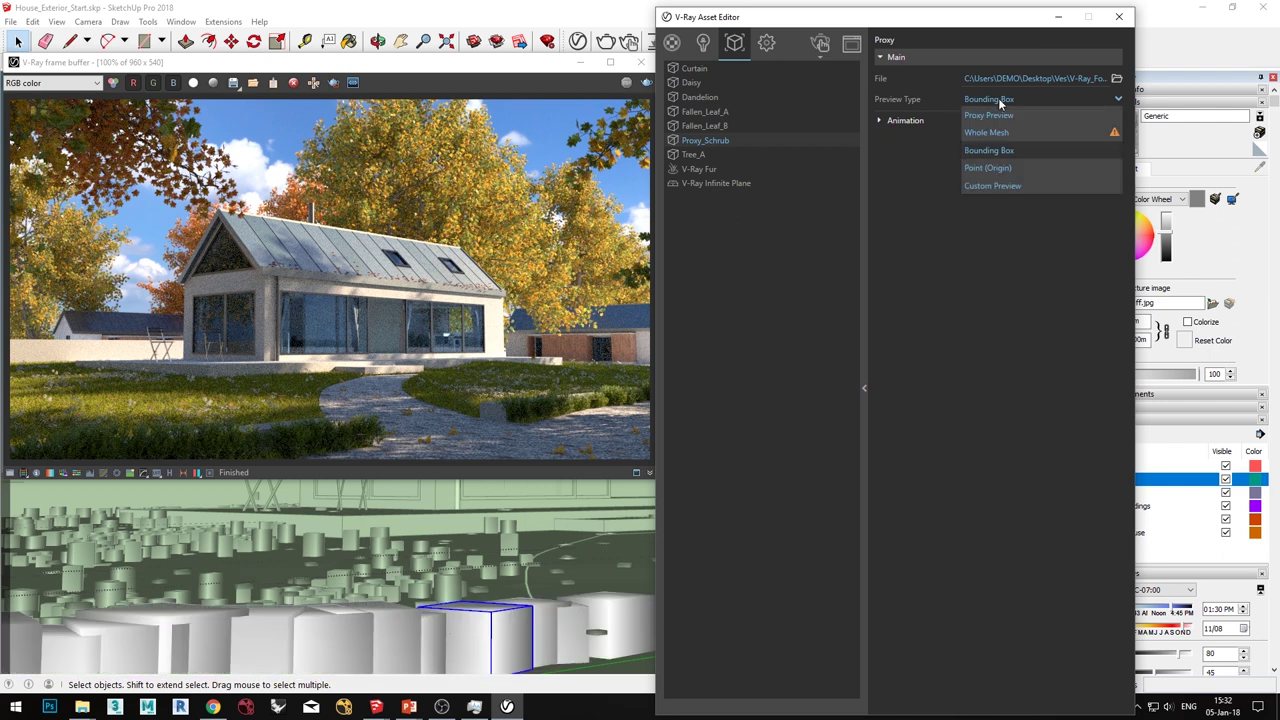
click(1005, 166)
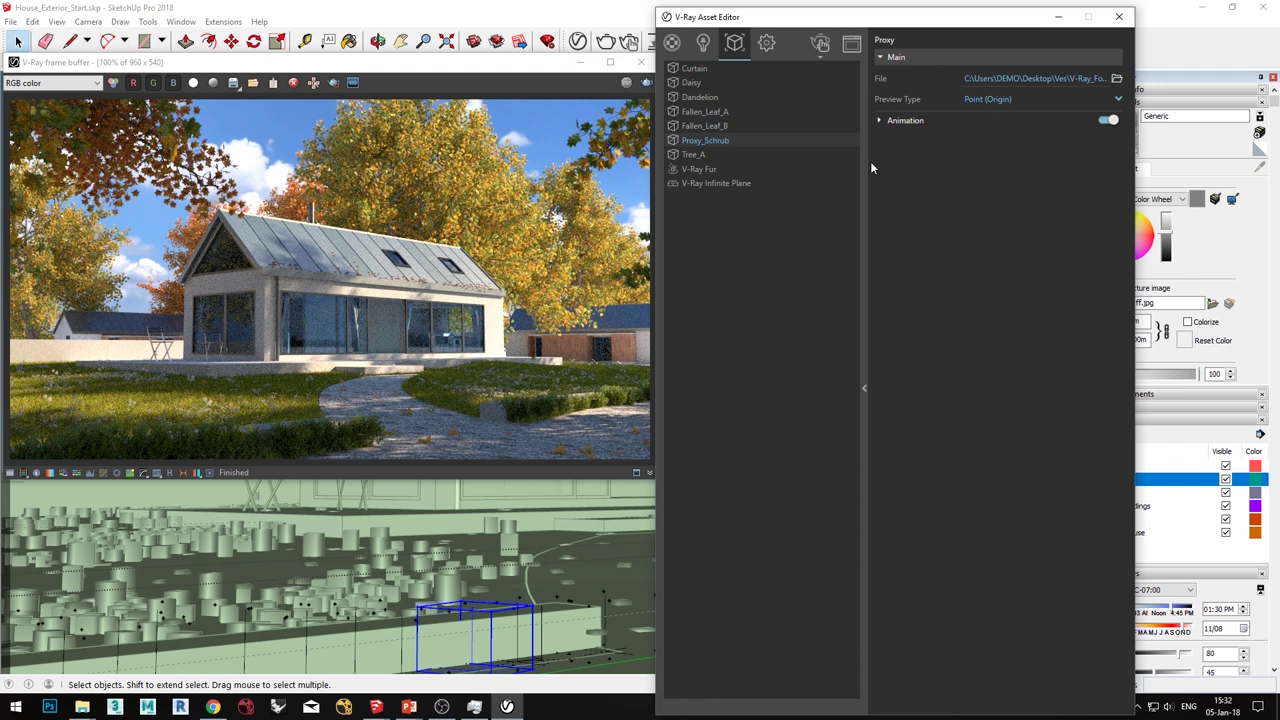
click(990, 103)
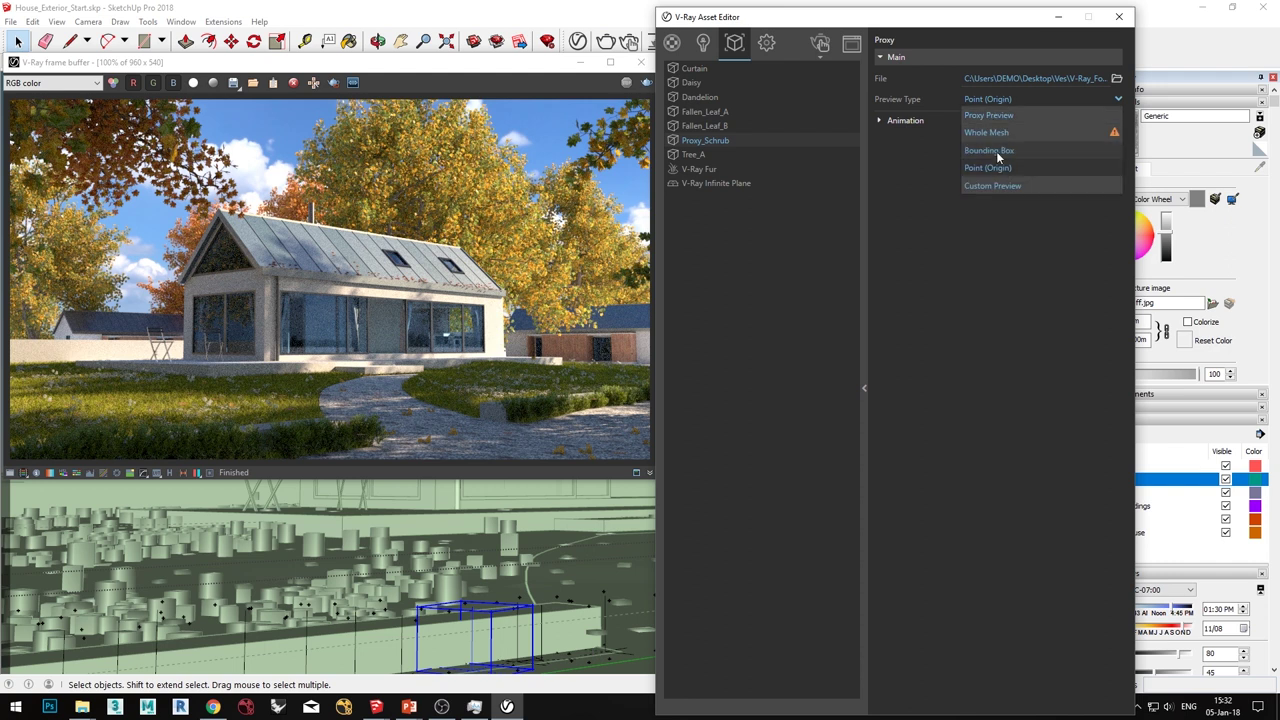
click(996, 151)
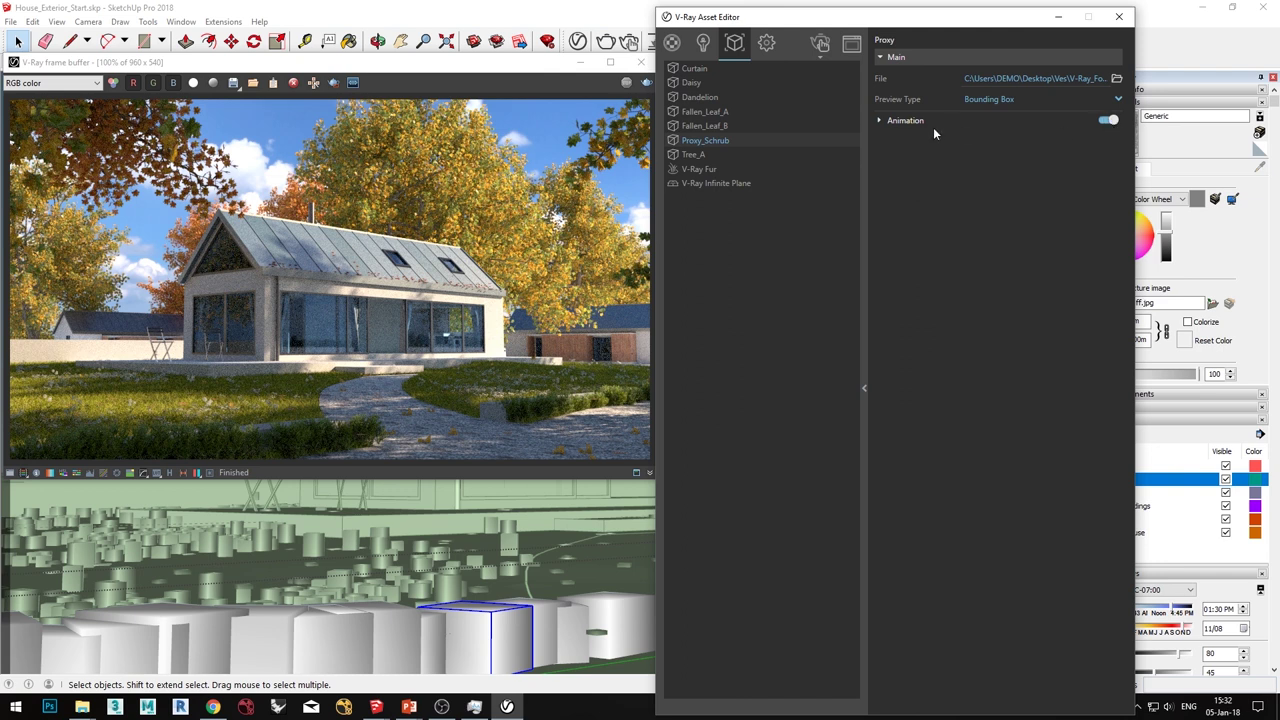
Step: Examine the shrub proxy's animation options, including playback type, playback speed and start offset
click(1107, 121)
click(1107, 121)
click(920, 121)
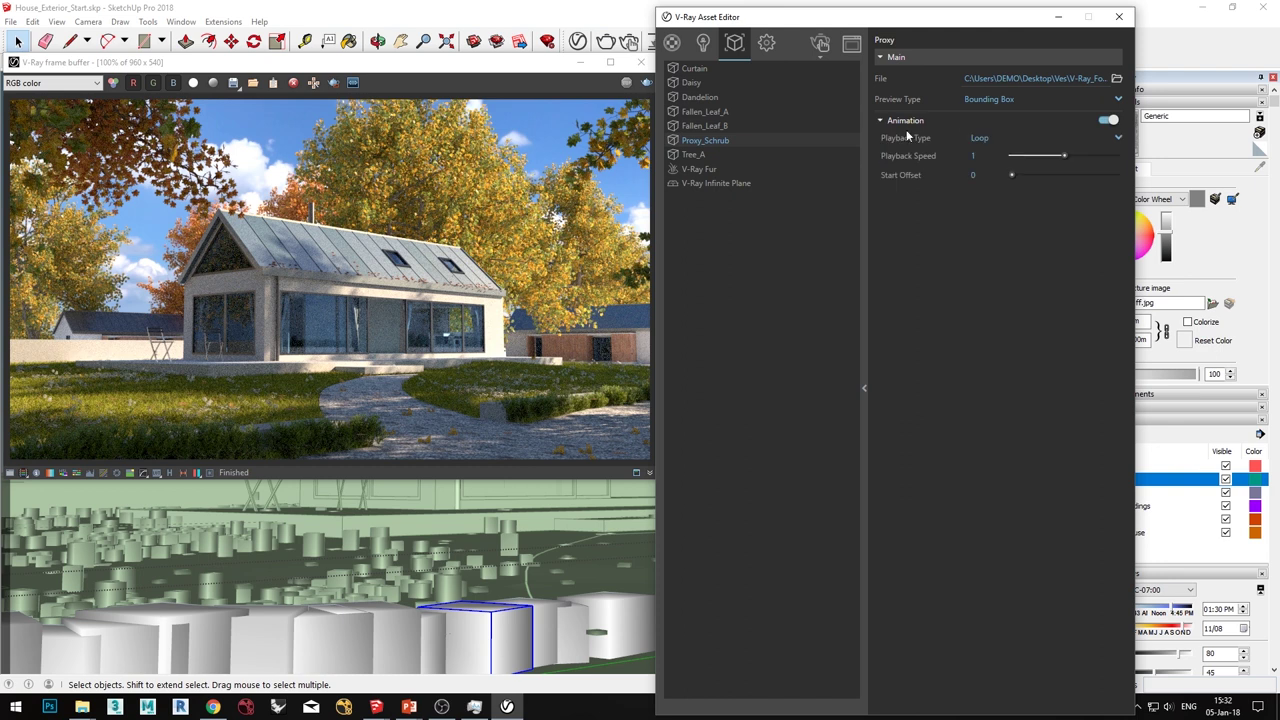
click(985, 317)
click(982, 156)
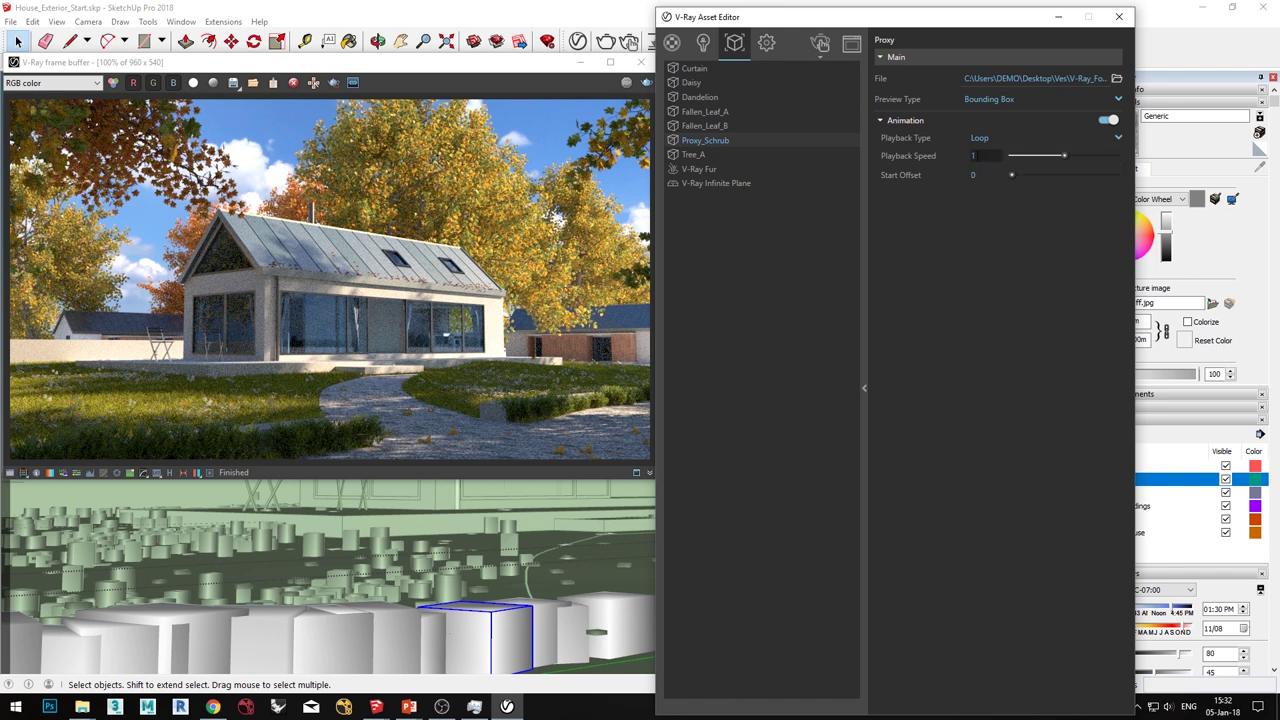
double_click(973, 156)
key(Tab)
click(953, 291)
click(899, 121)
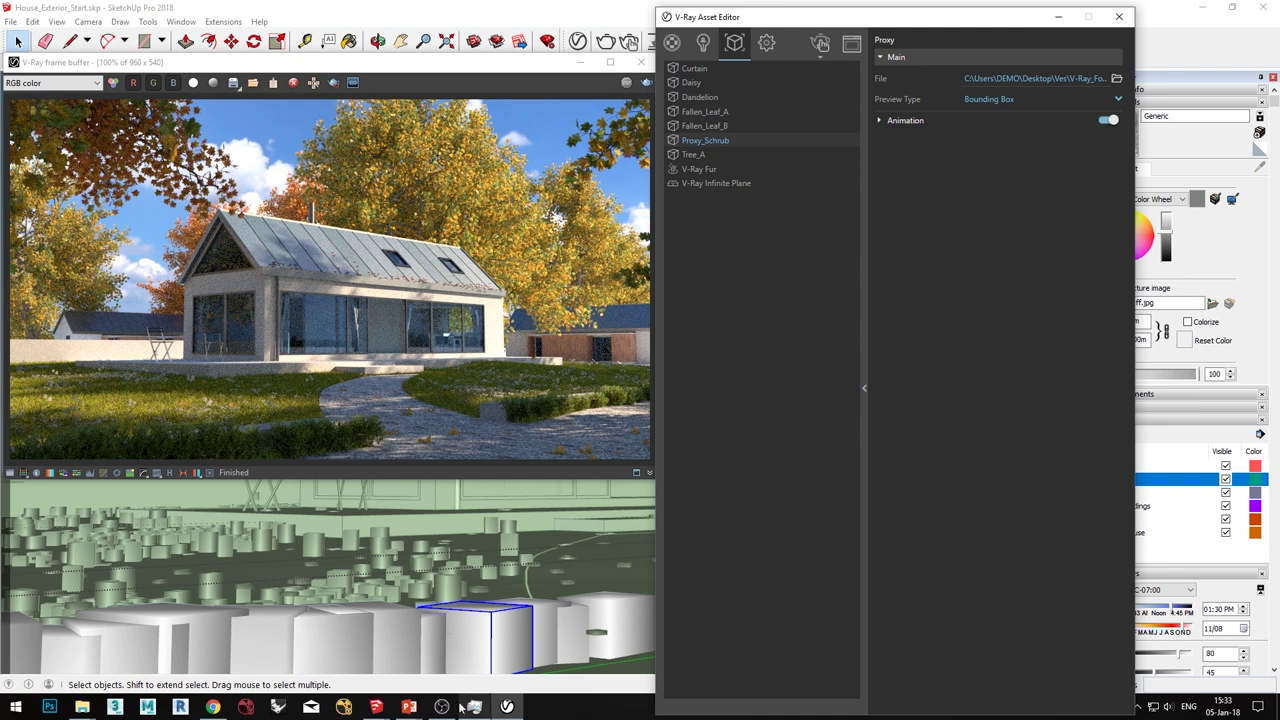
Step: Switch to the PowerPoint slide show and play the forest house animation on the slide after the adaptive lights comparison
mouse_move(473, 710)
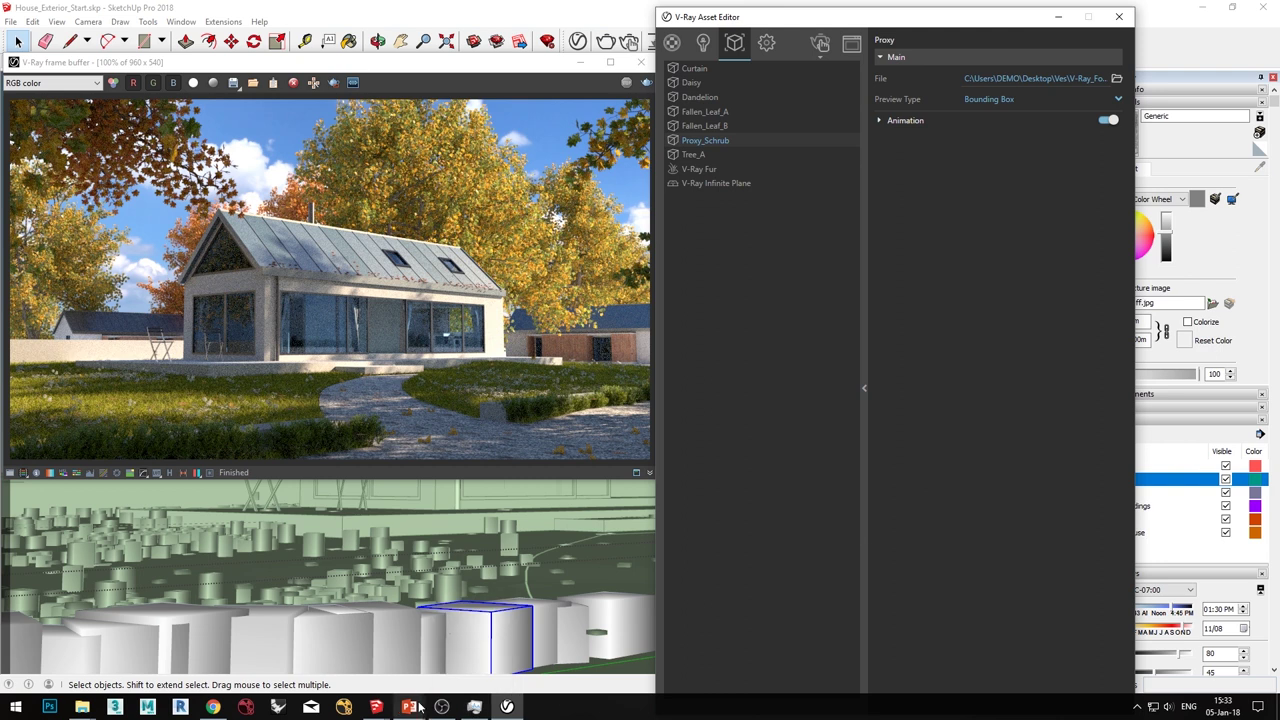
mouse_move(409, 708)
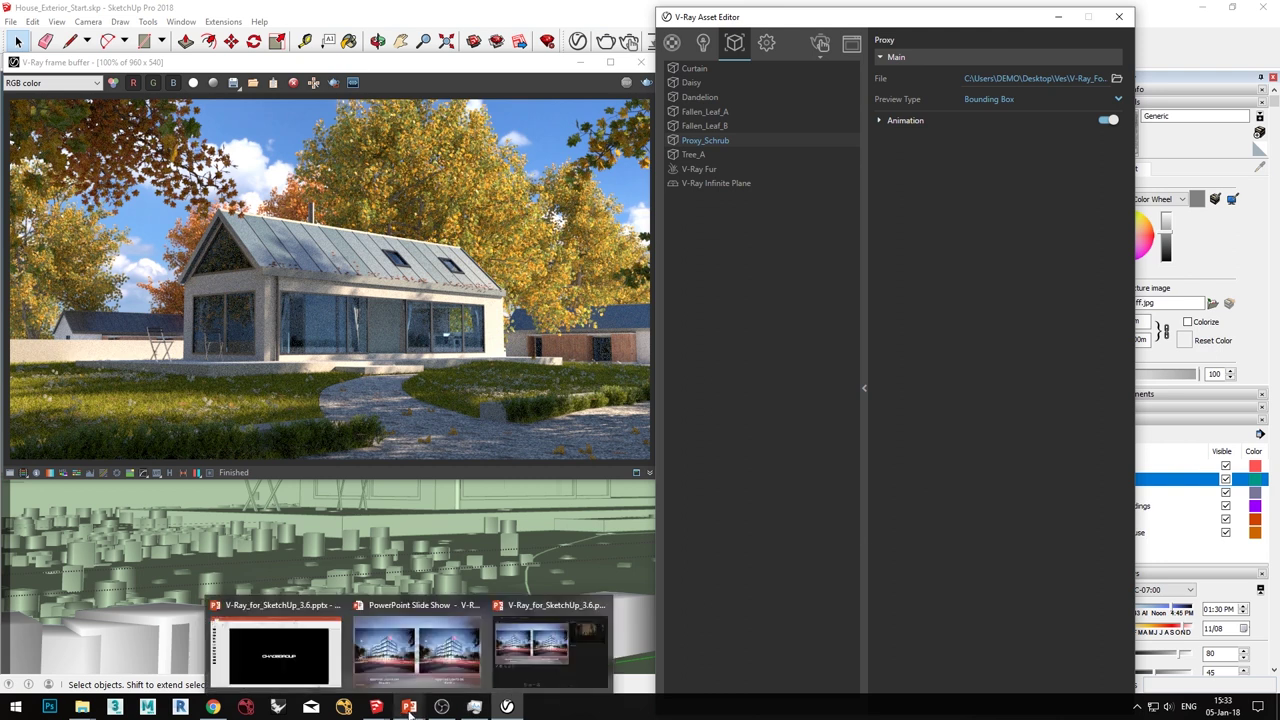
click(439, 654)
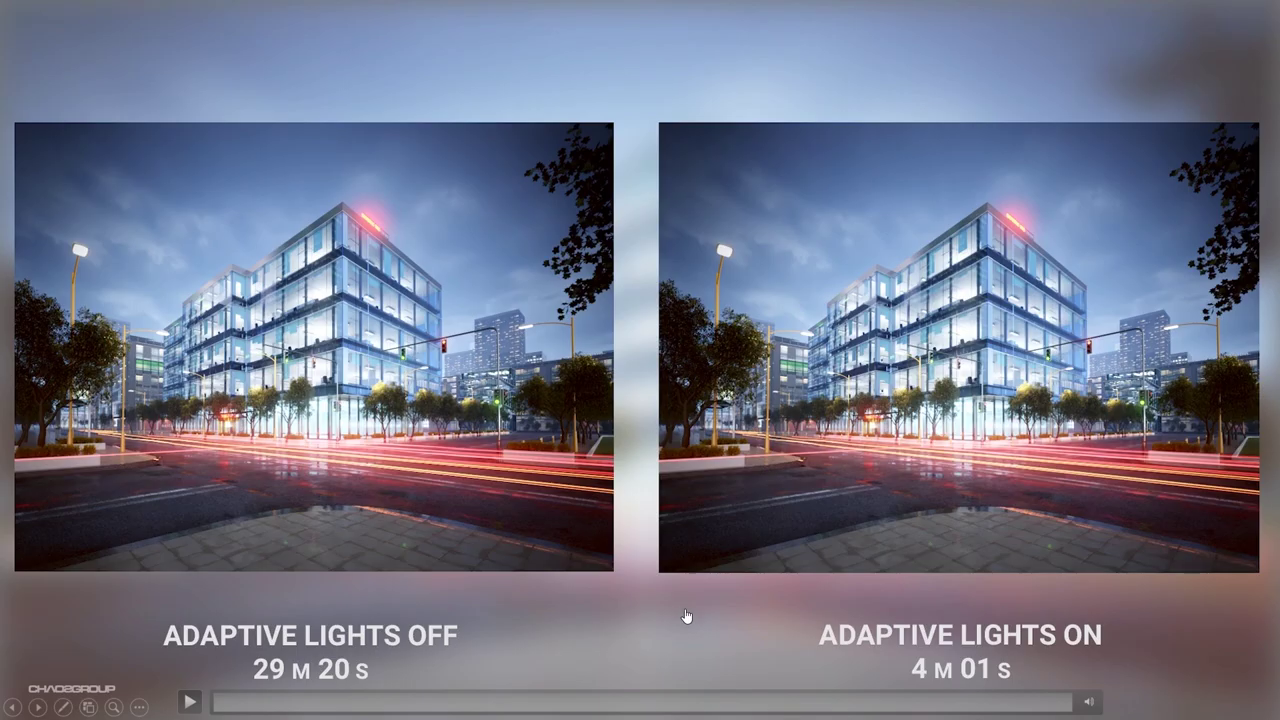
key(Right)
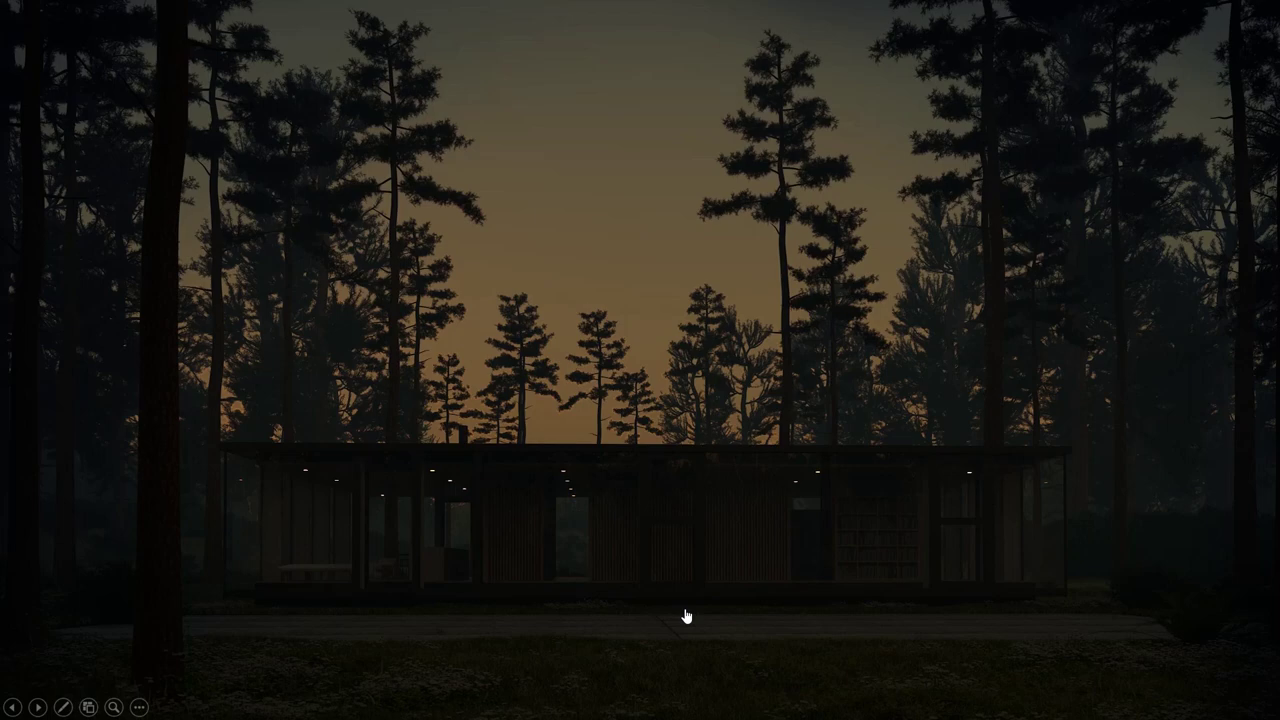
click(188, 706)
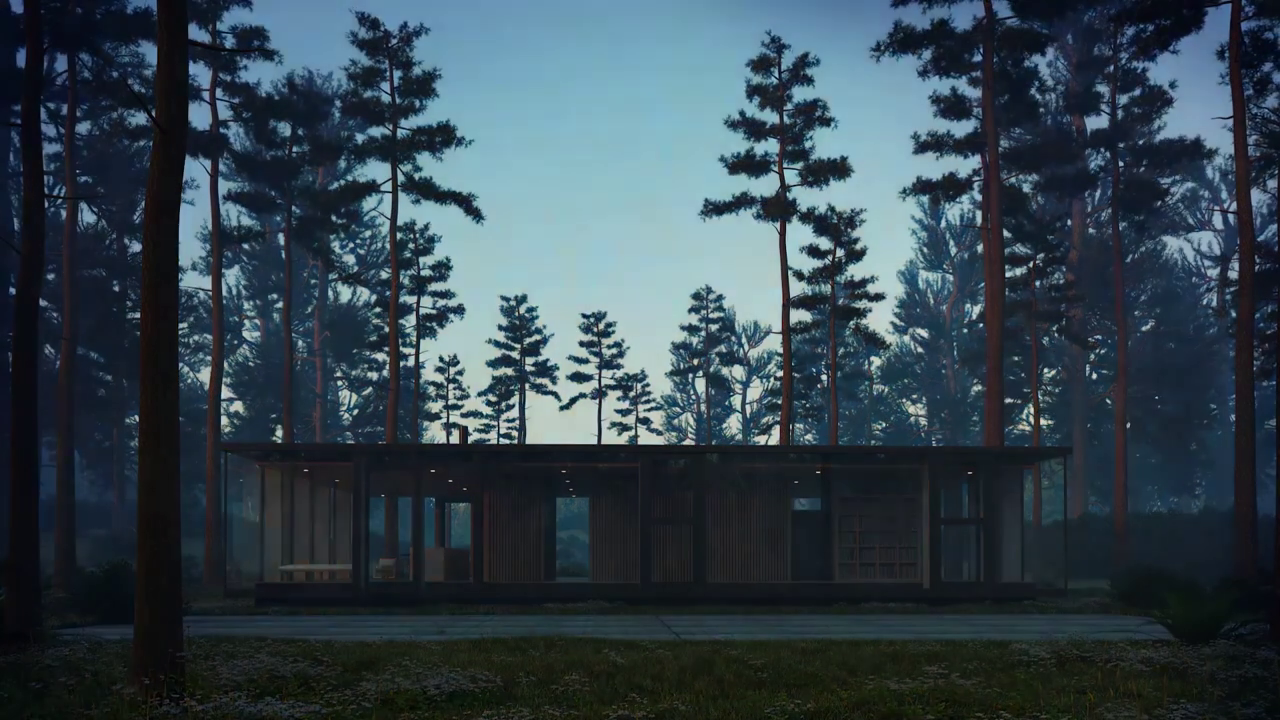
mouse_move(367, 395)
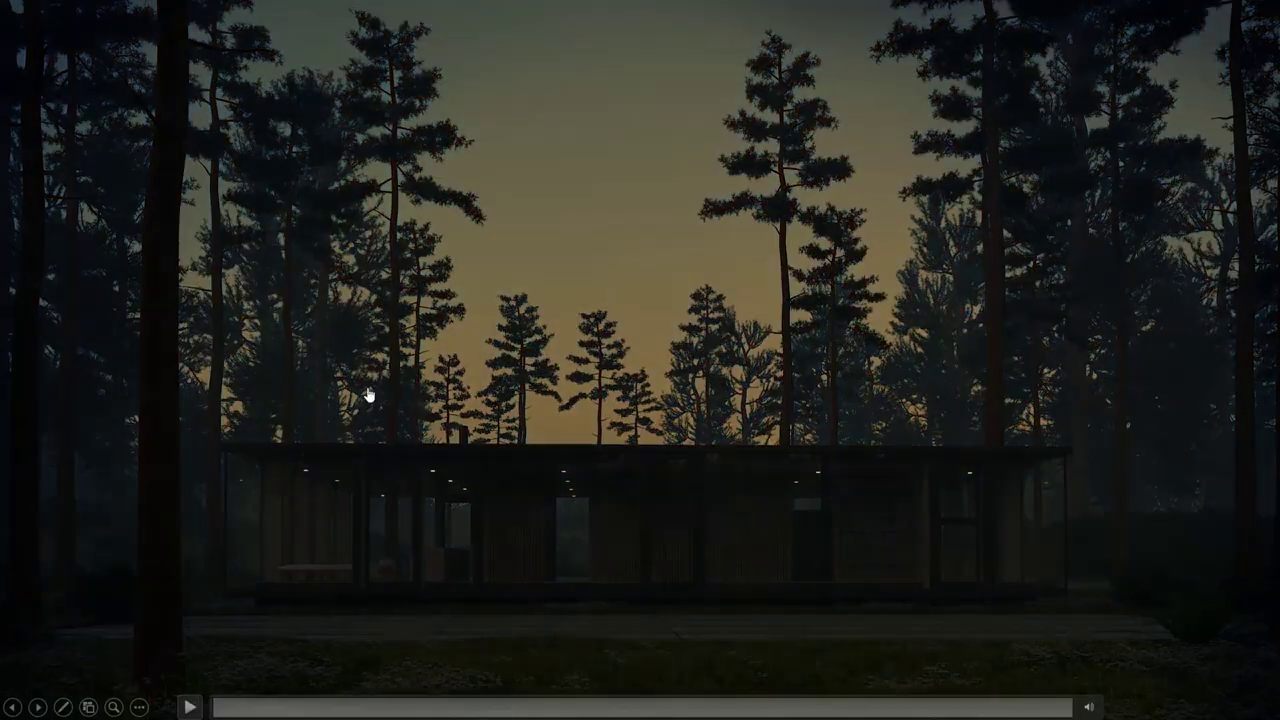
click(188, 708)
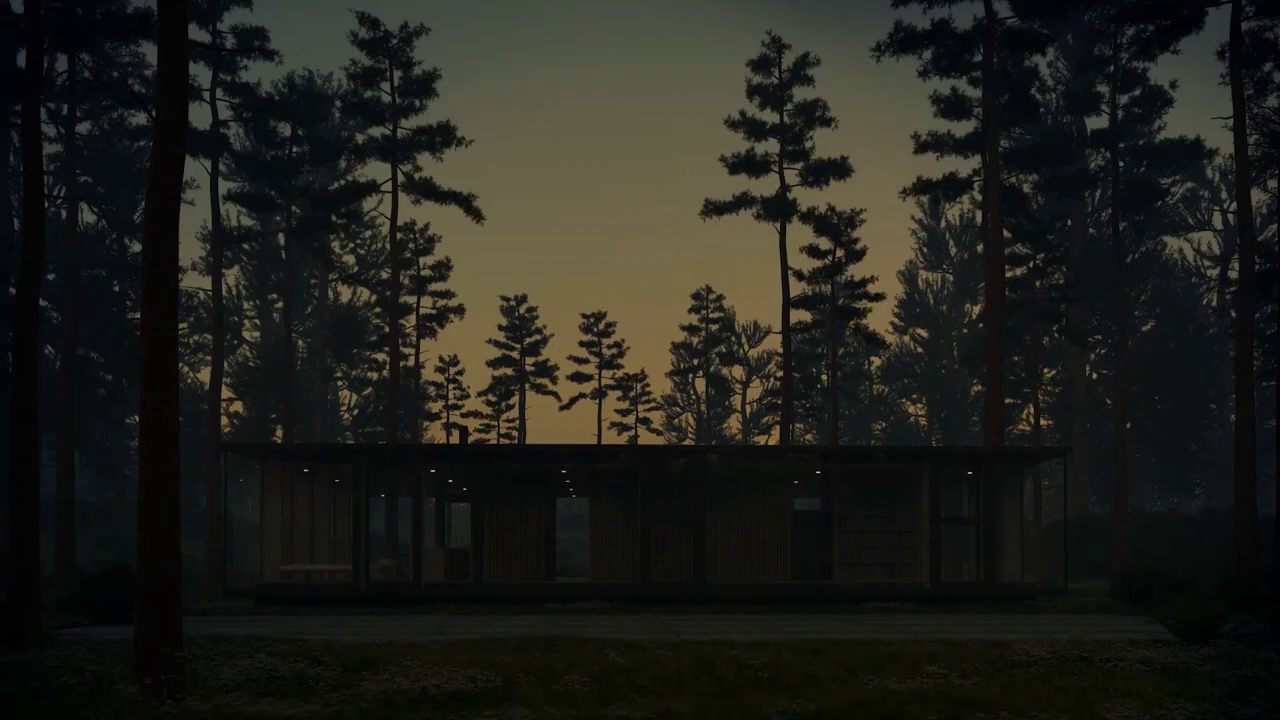
Step: Return to the House_Exterior_Start model in SketchUp and restart the interactive render of the Render_Camera view
key(alt+Tab)
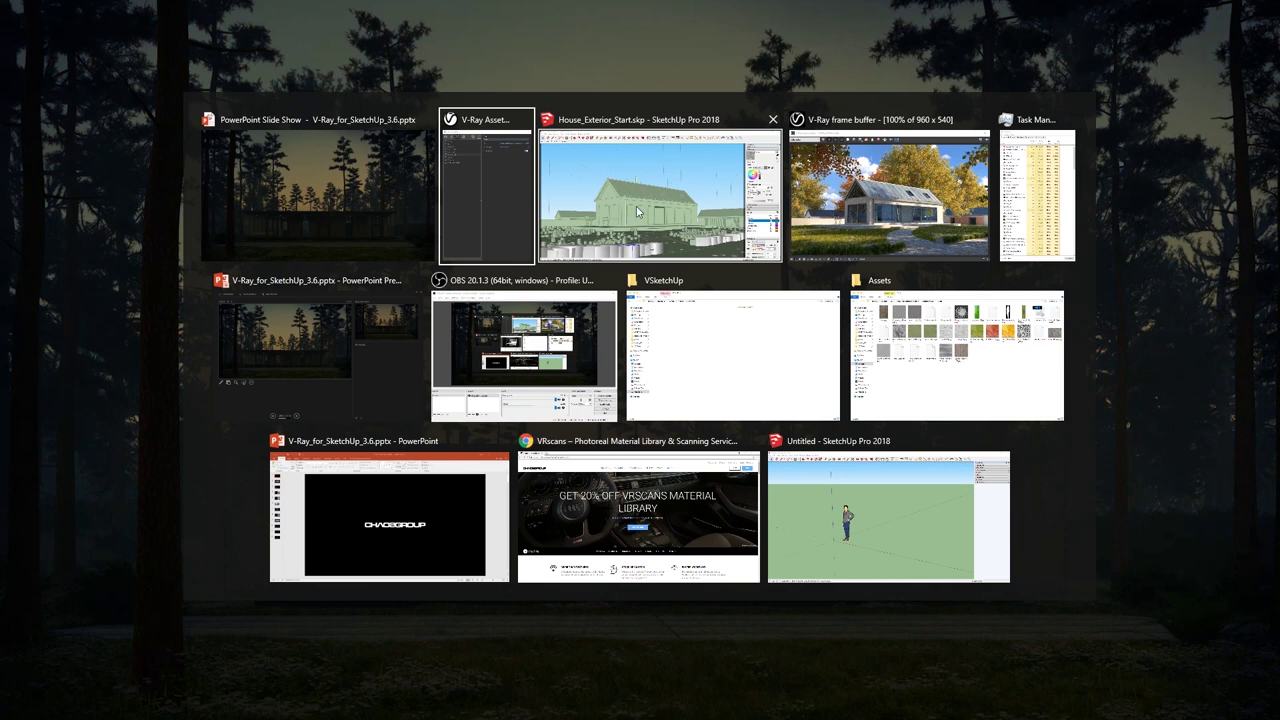
click(636, 206)
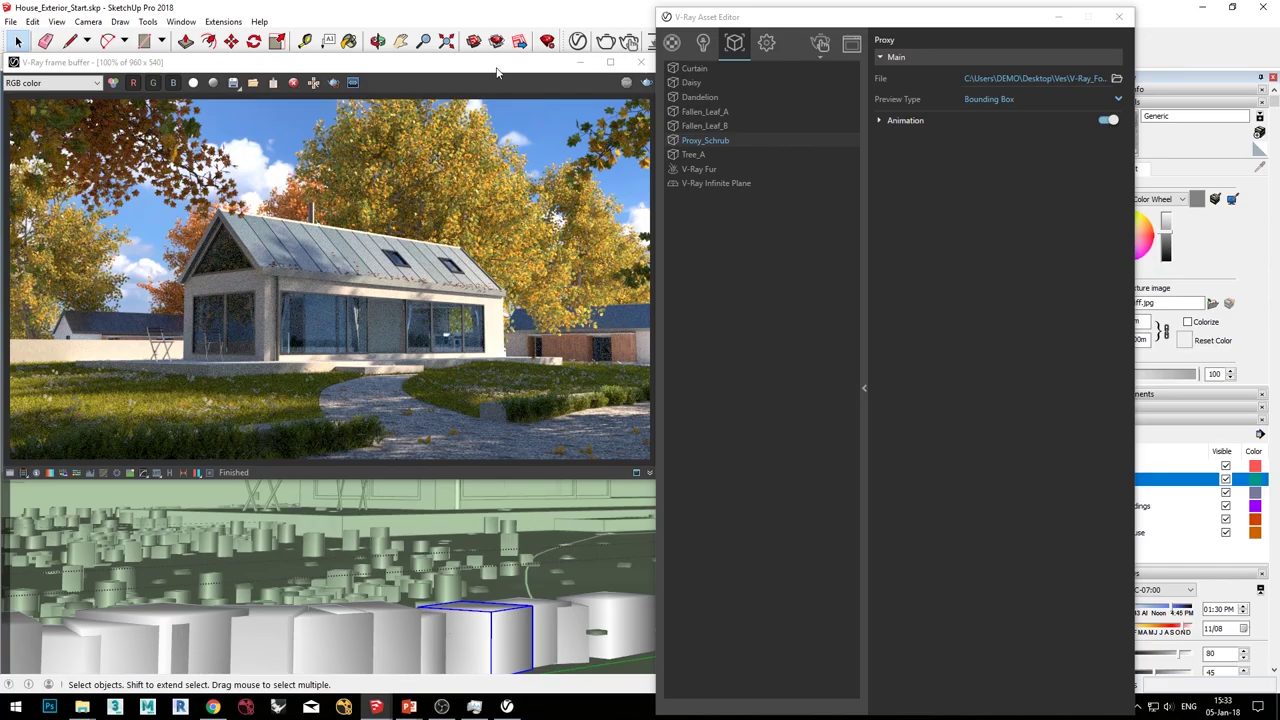
mouse_move(497, 66)
mouse_down()
mouse_move(510, 189)
mouse_move(486, 345)
mouse_move(481, 89)
mouse_up()
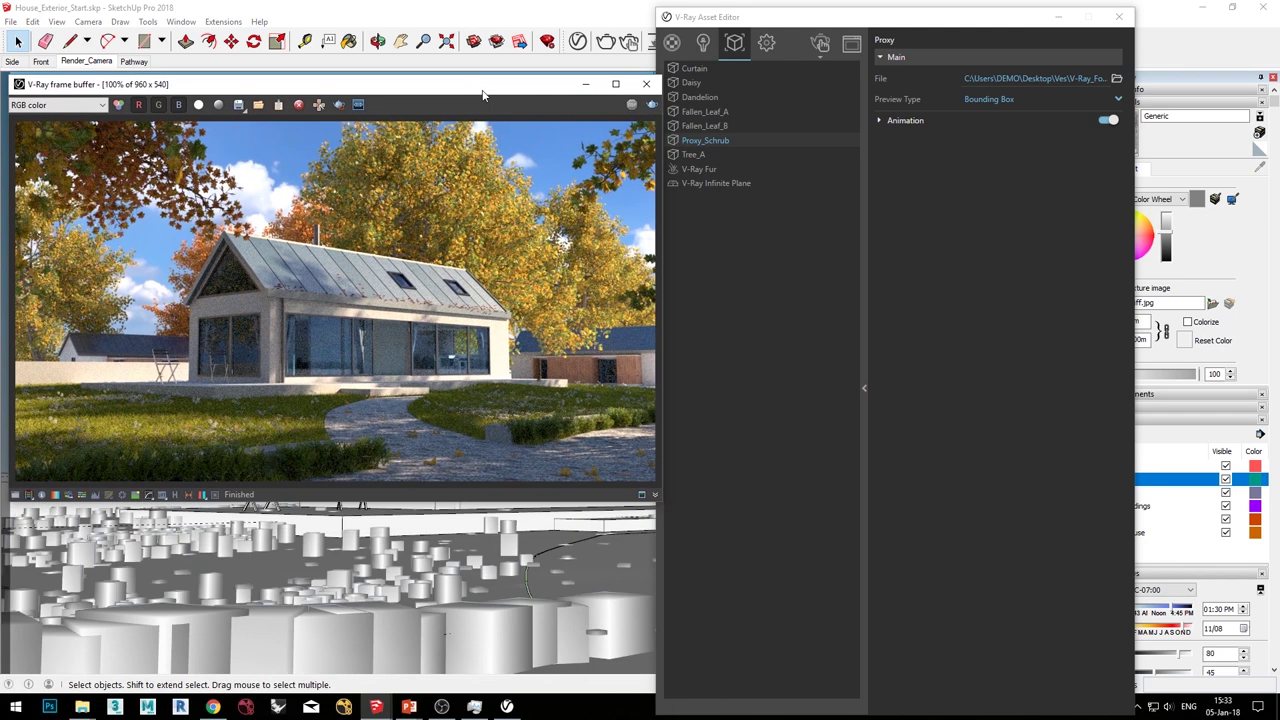
click(820, 42)
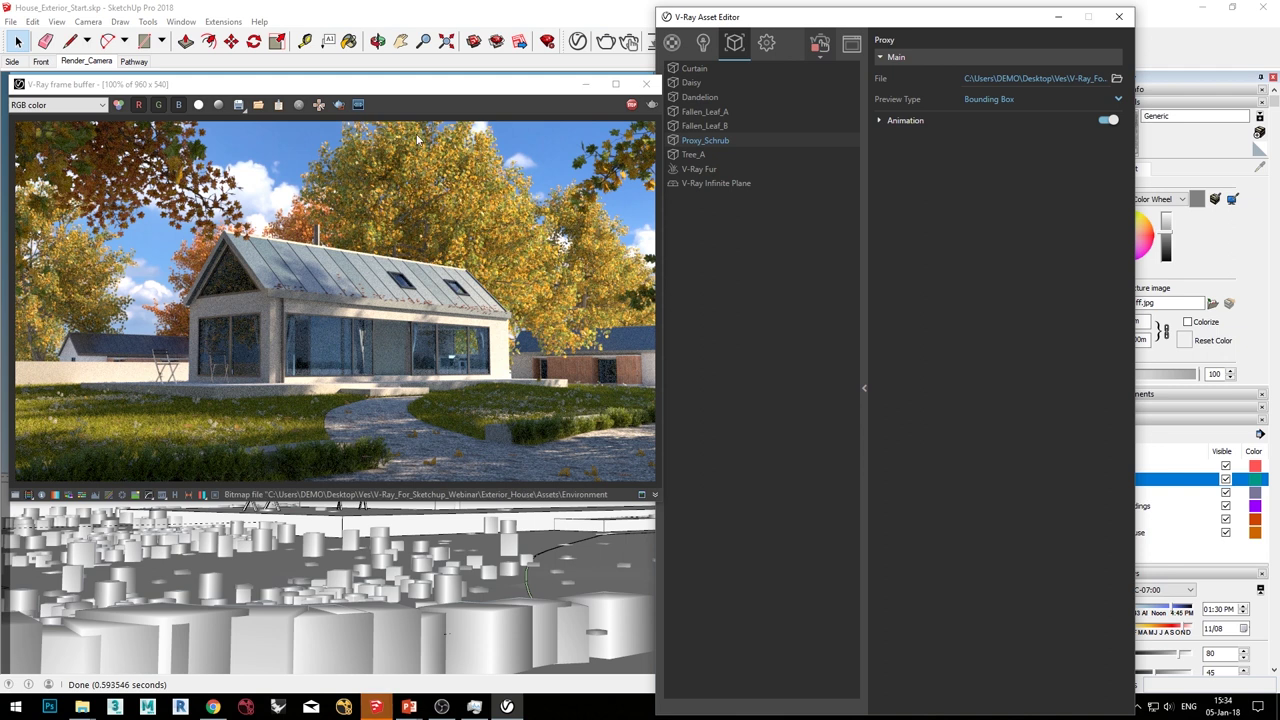
drag(415, 97, 410, 95)
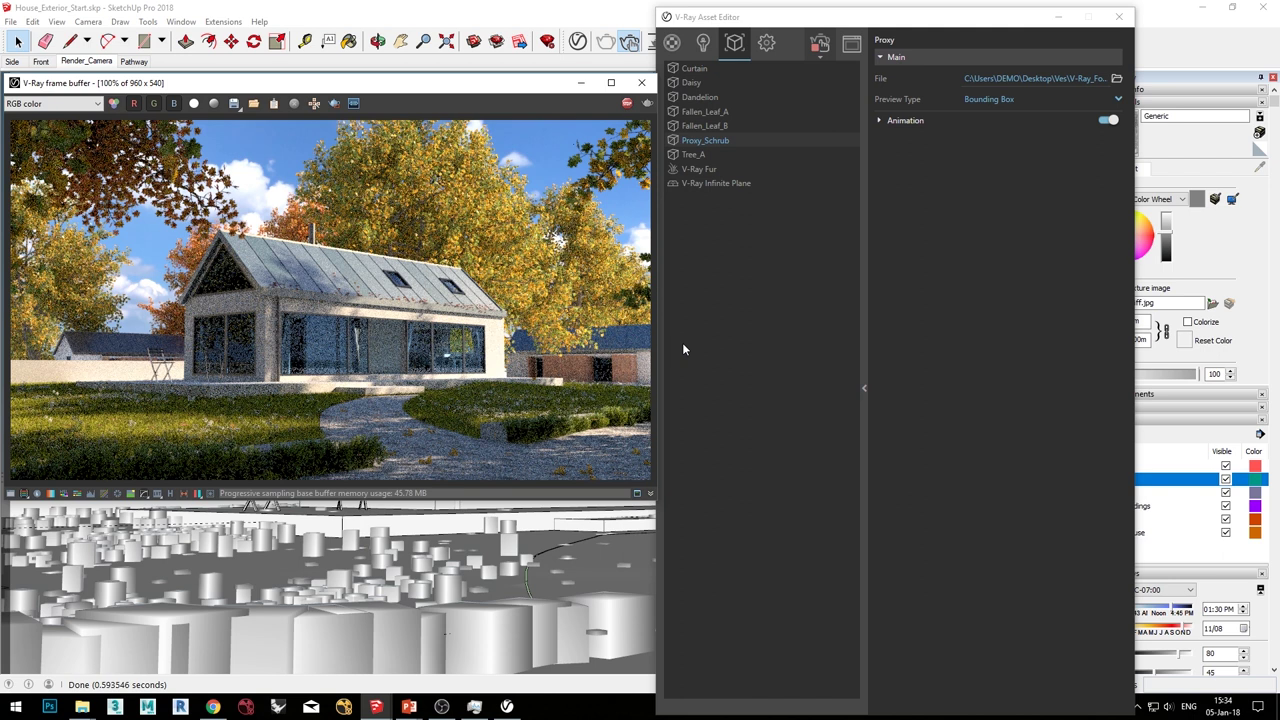
Step: Enable the volumetric environment in the render settings, using the Aerial Perspective type with the SunLight
click(766, 43)
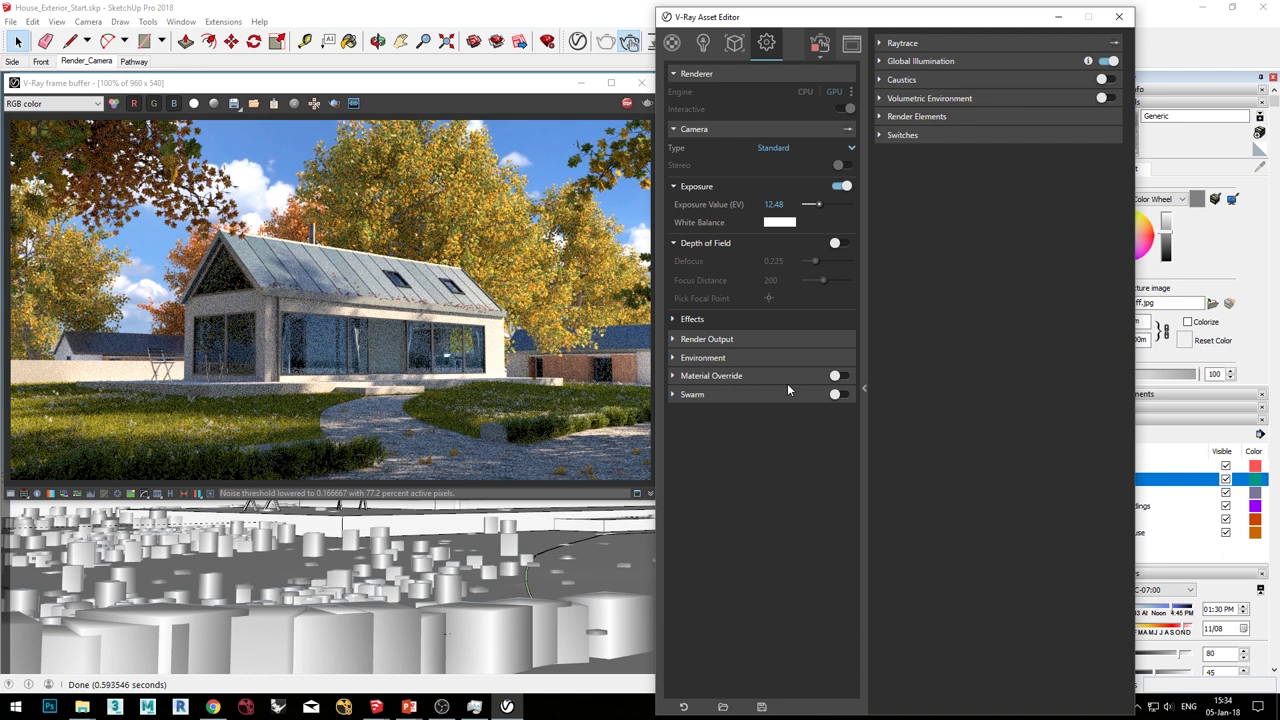
click(938, 99)
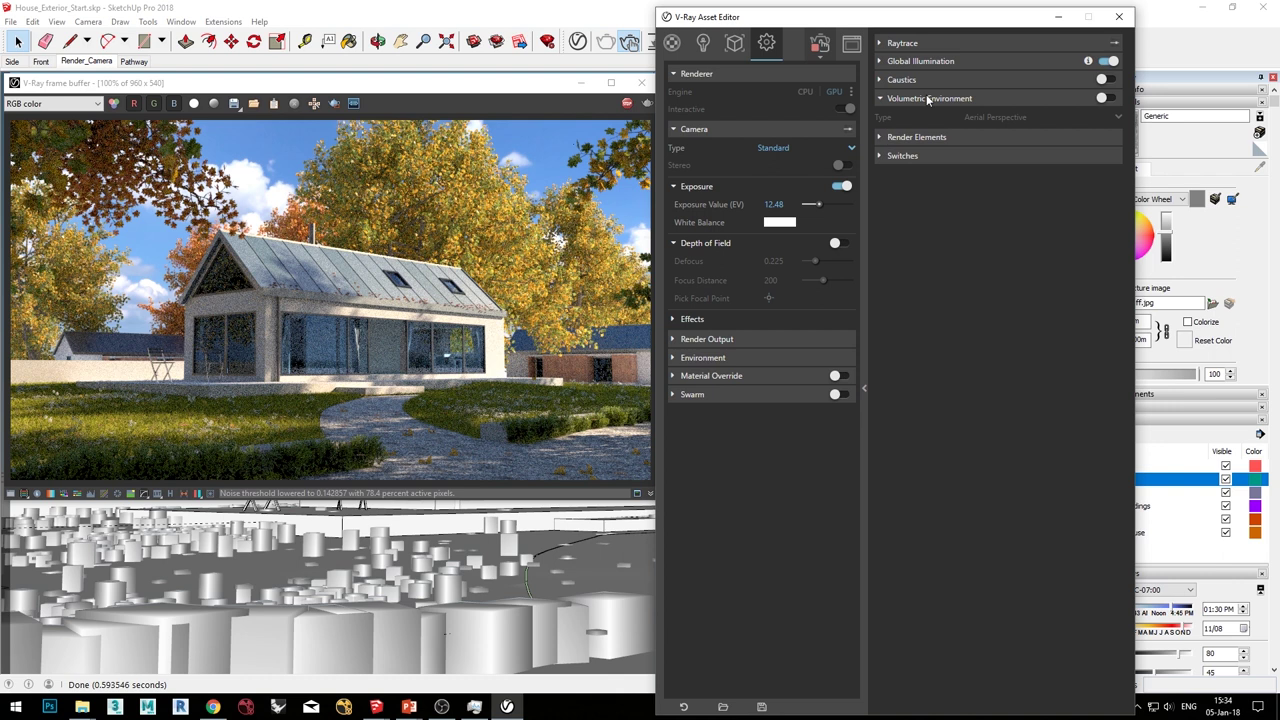
click(1104, 98)
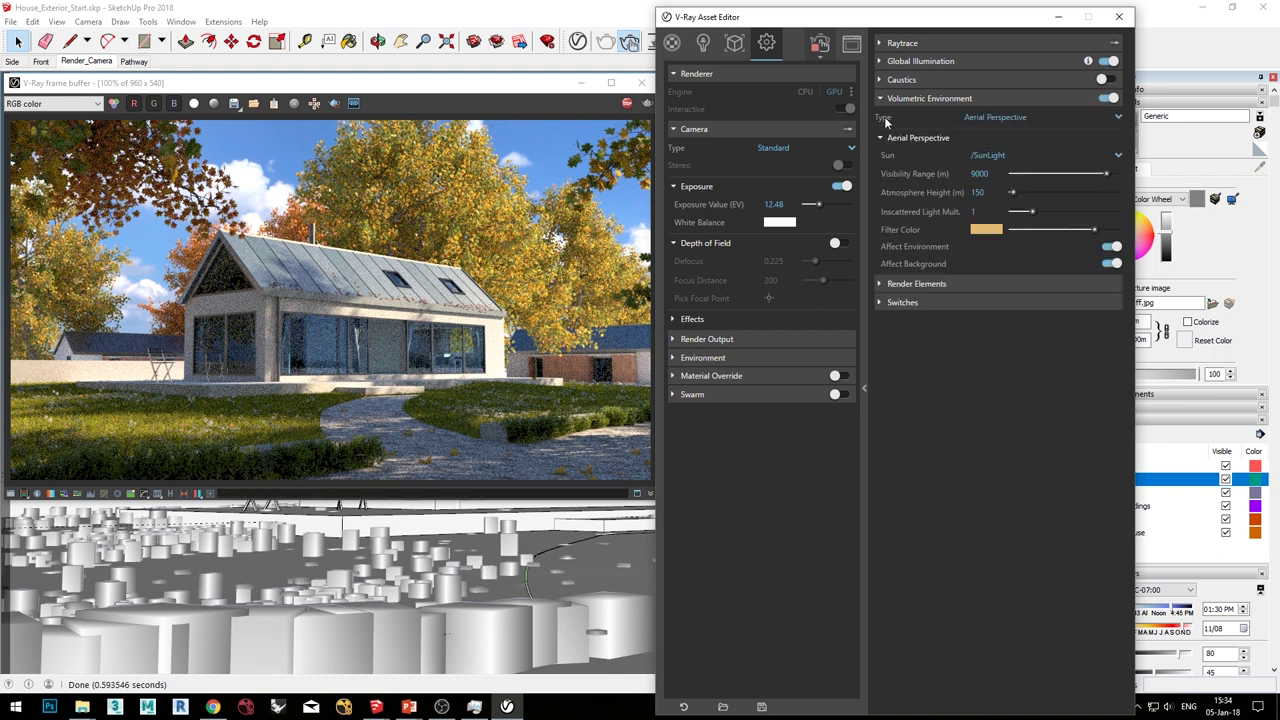
click(1002, 117)
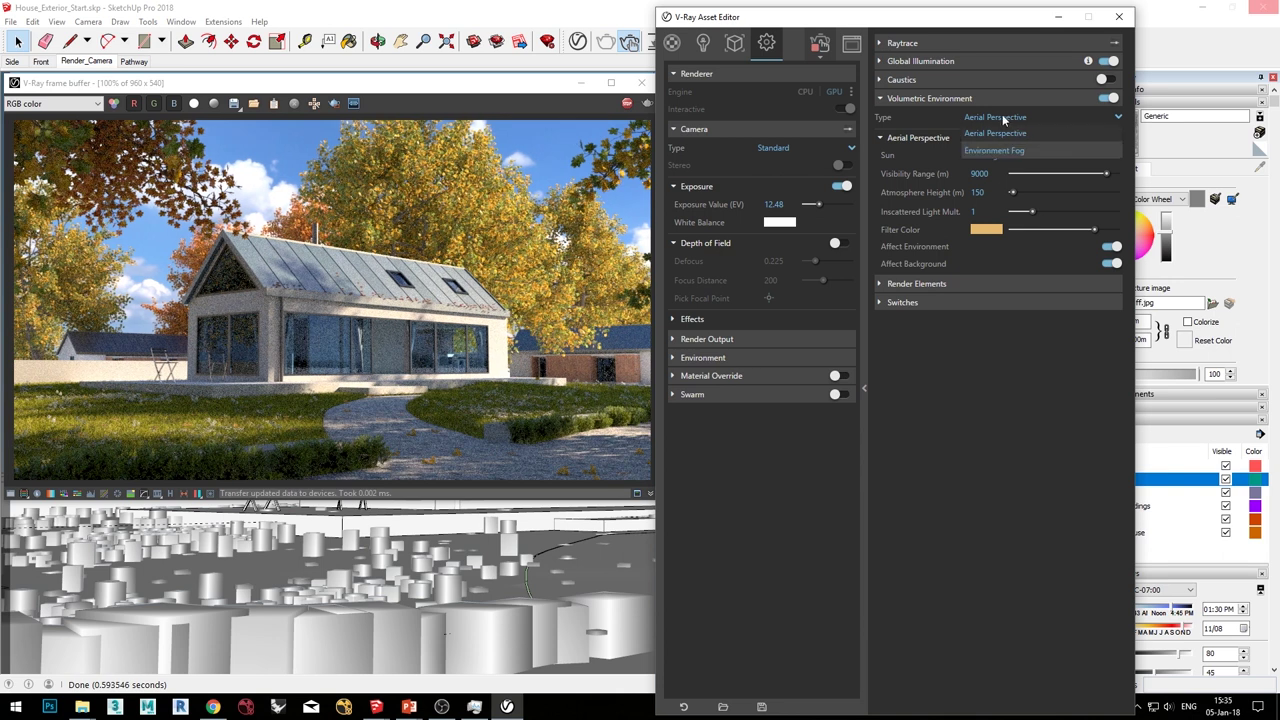
click(1040, 133)
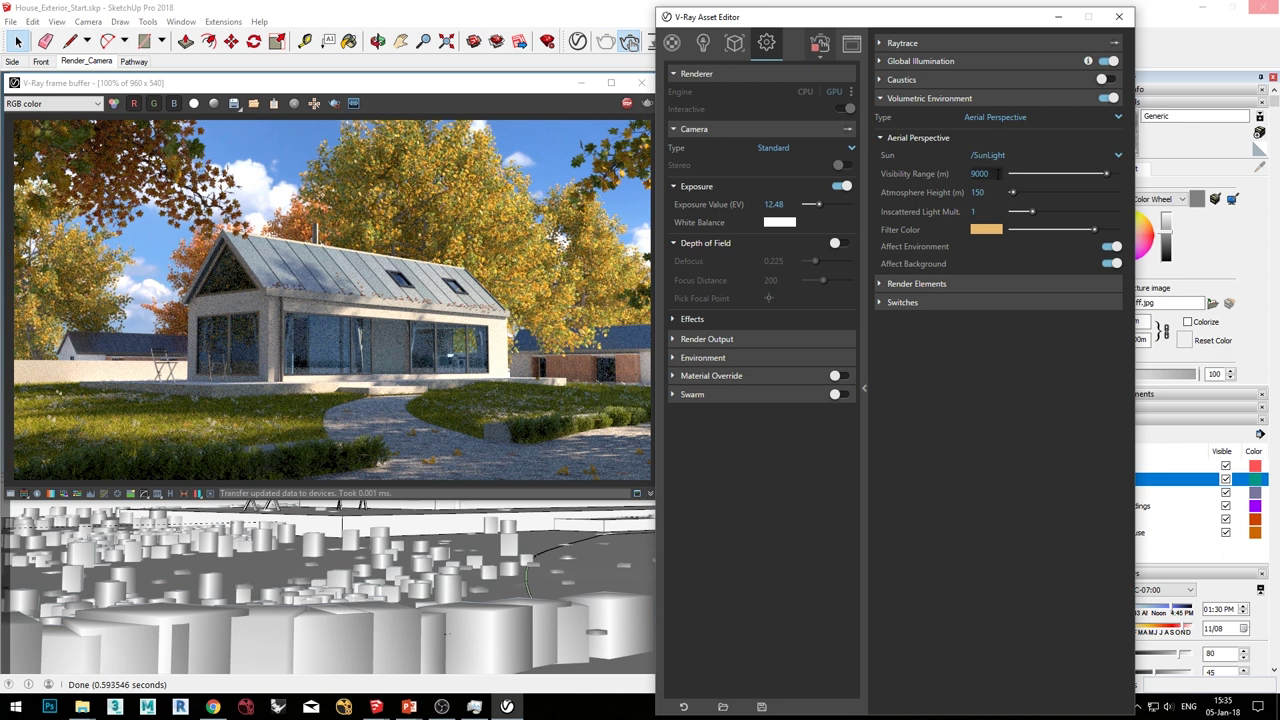
click(498, 44)
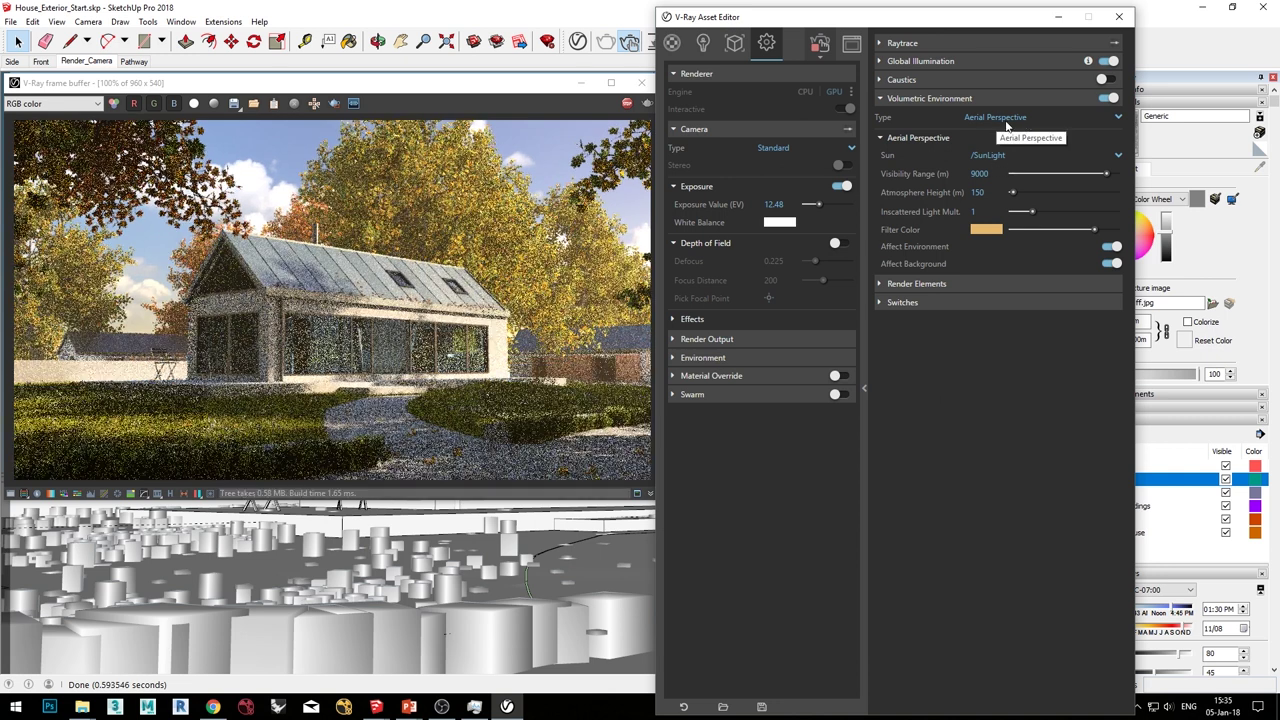
click(995, 118)
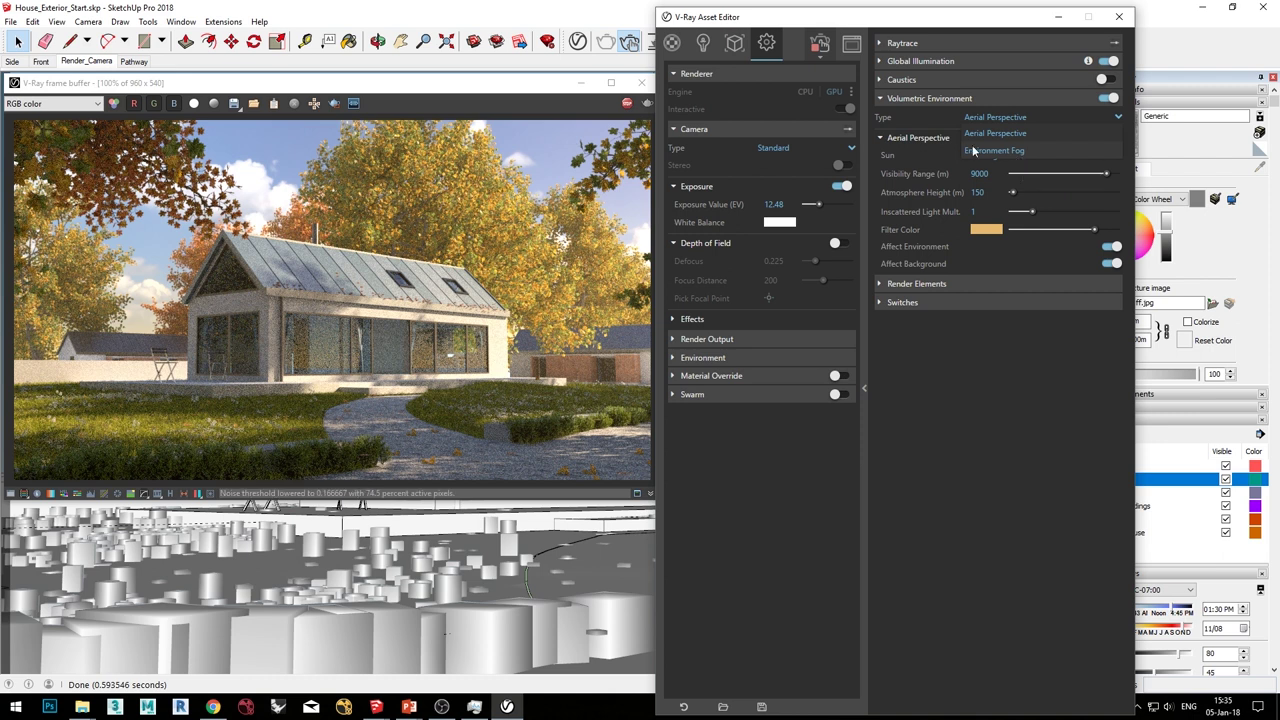
click(1010, 193)
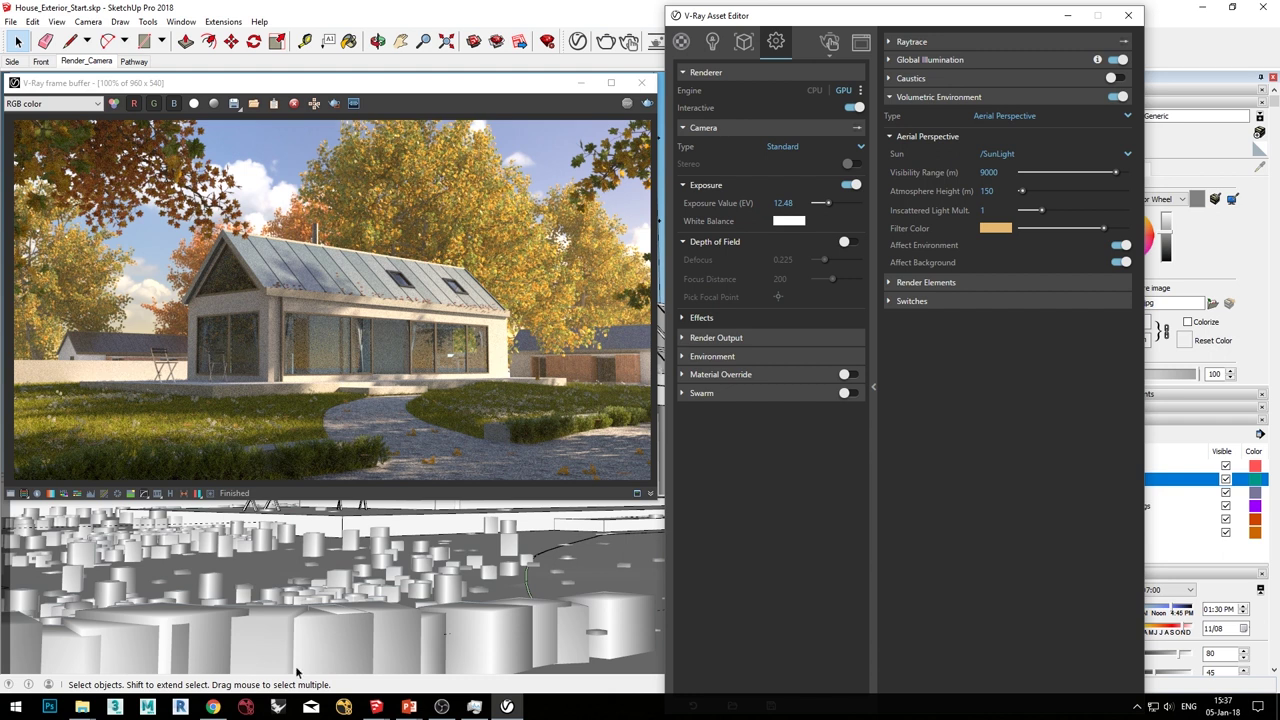
Step: Switch to Chrome and show the VRscans section of the Chaos Group downloads page
click(212, 708)
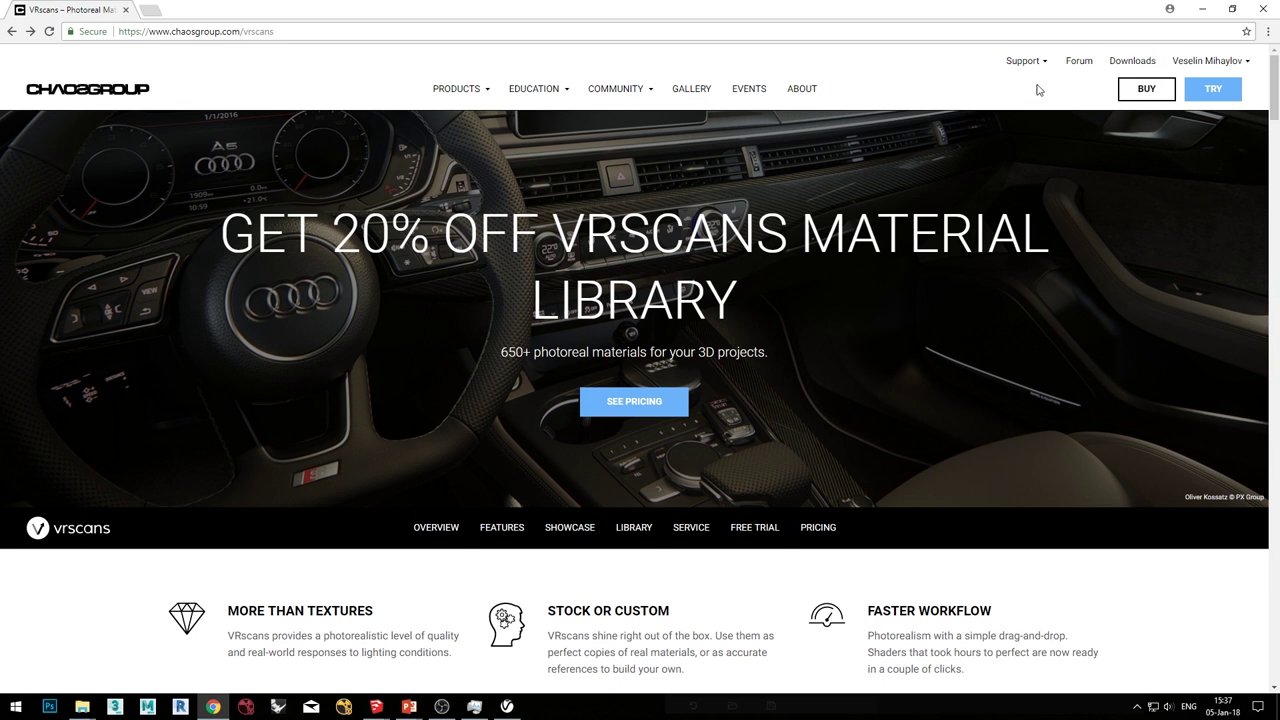
click(1134, 61)
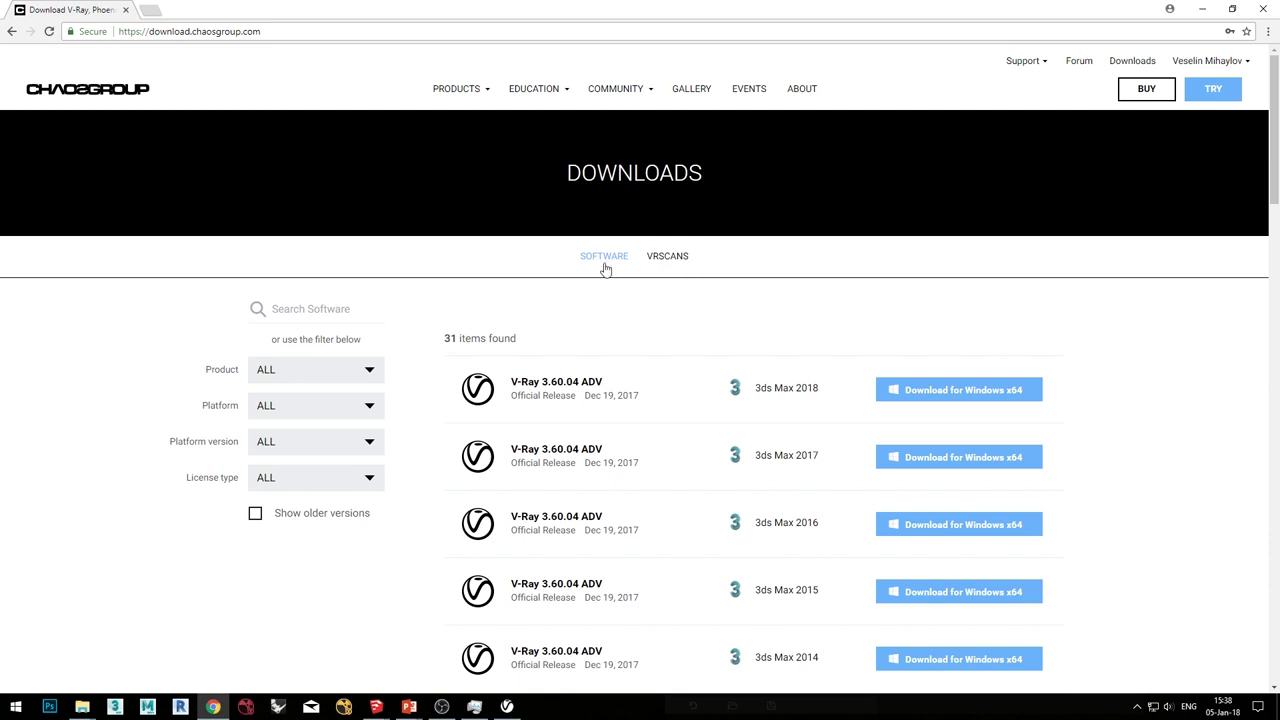
scroll(565, 400, down, 2)
scroll(562, 300, up, 2)
click(668, 257)
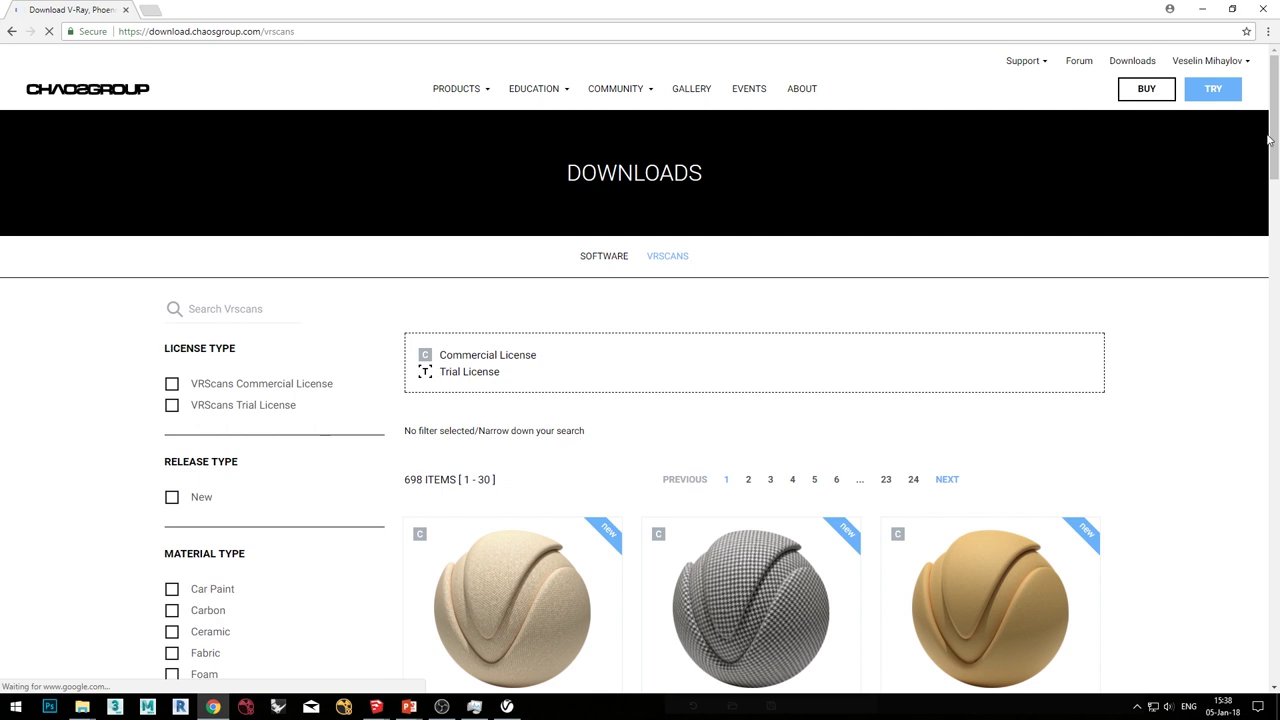
Step: Browse the first page of VRscans materials and the material type, color and suitability filters
drag(1276, 124, 1272, 540)
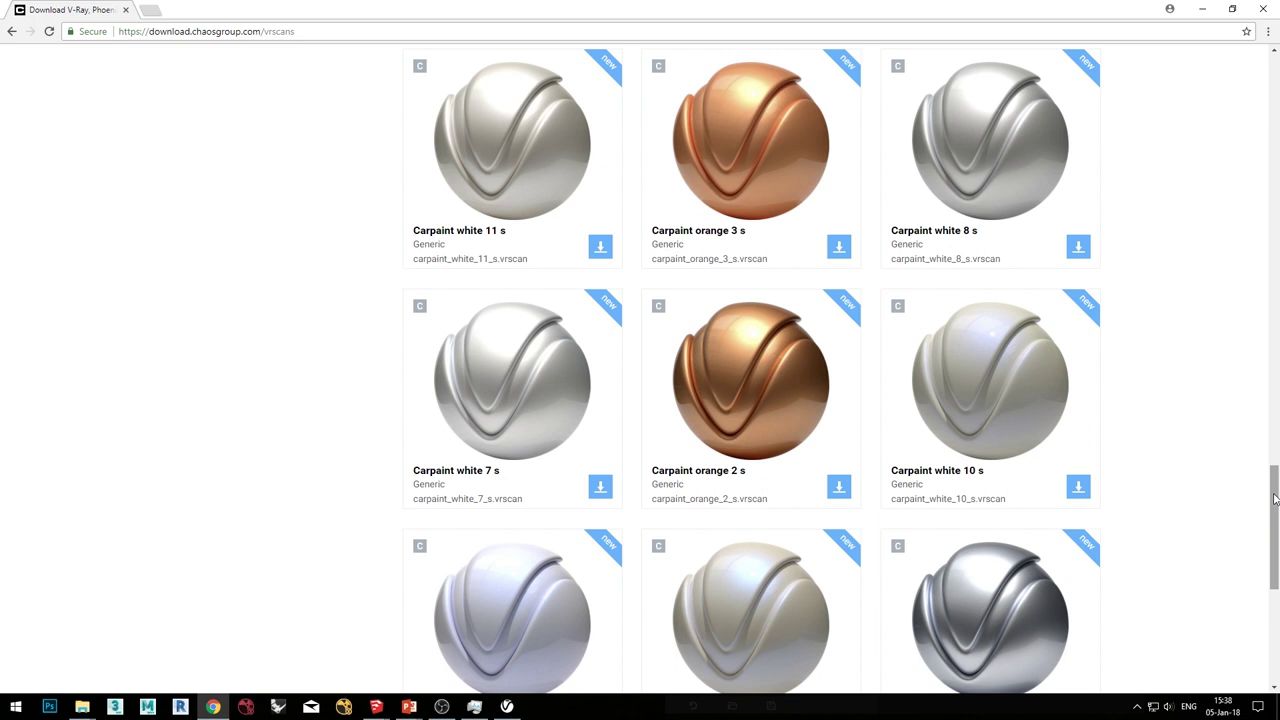
scroll(1275, 499, down, 3)
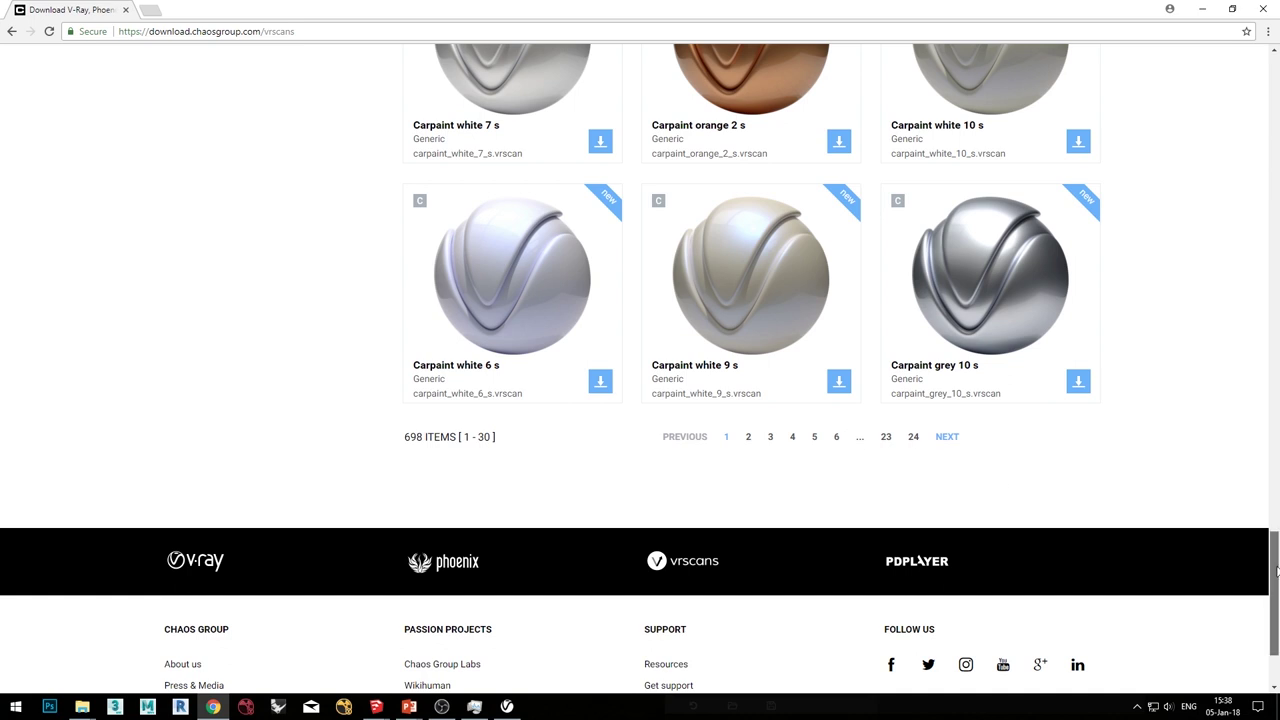
drag(1276, 570, 1214, 157)
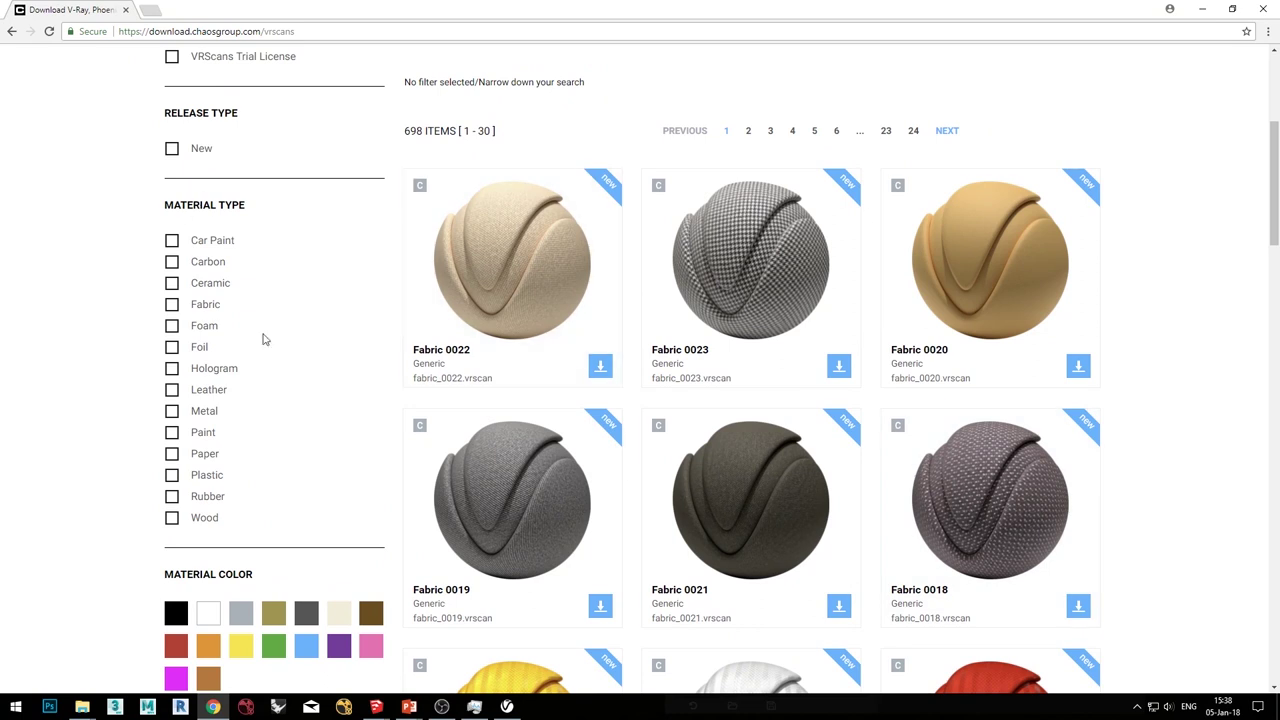
scroll(330, 414, up, 3)
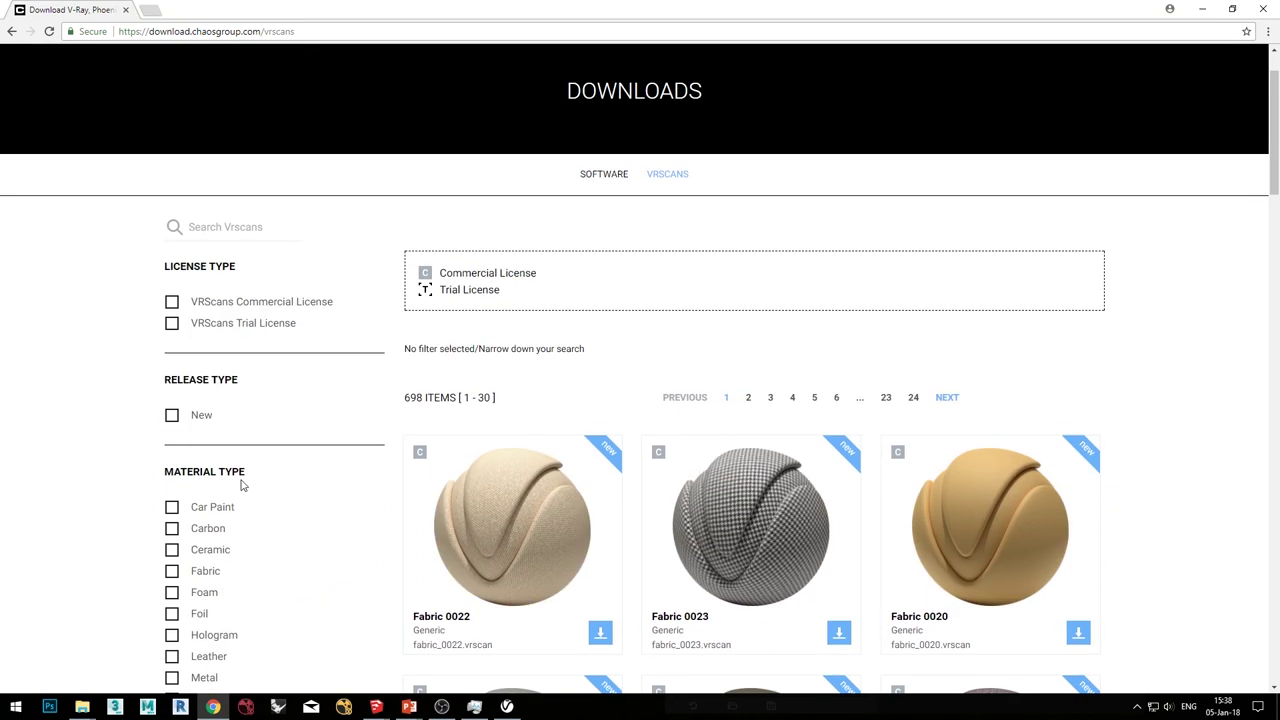
scroll(240, 485, down, 3)
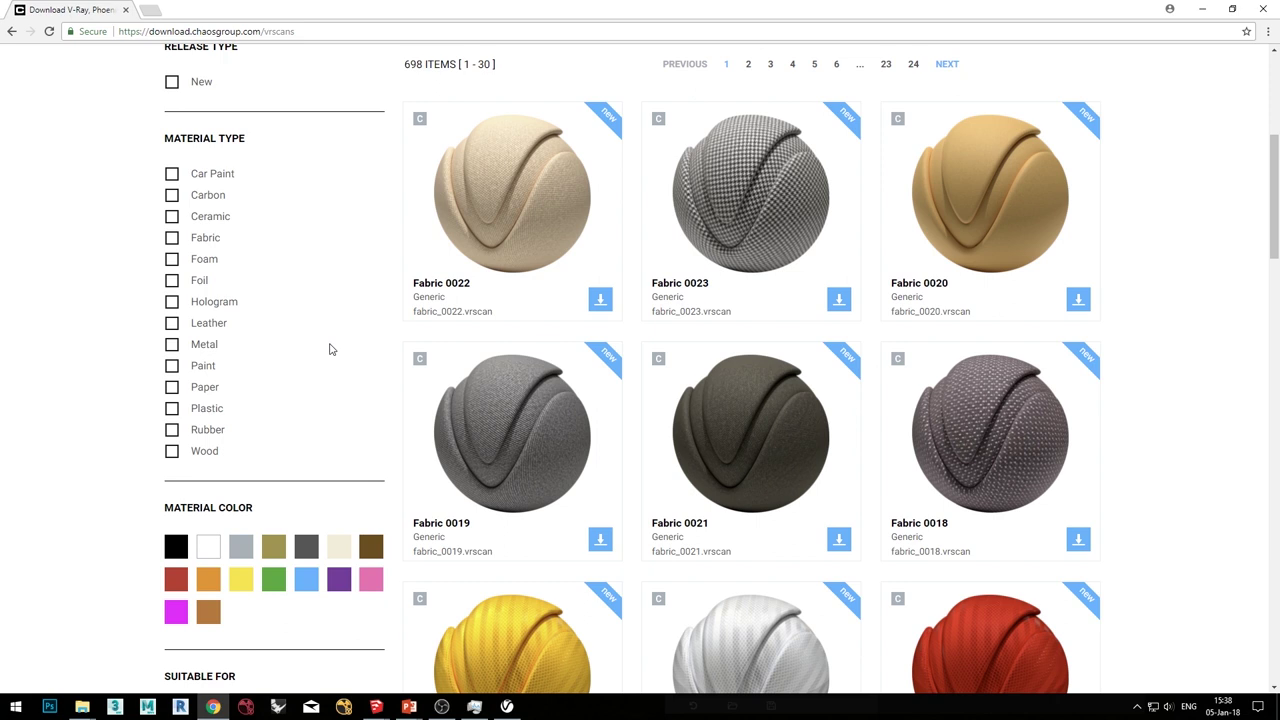
scroll(340, 372, down, 1)
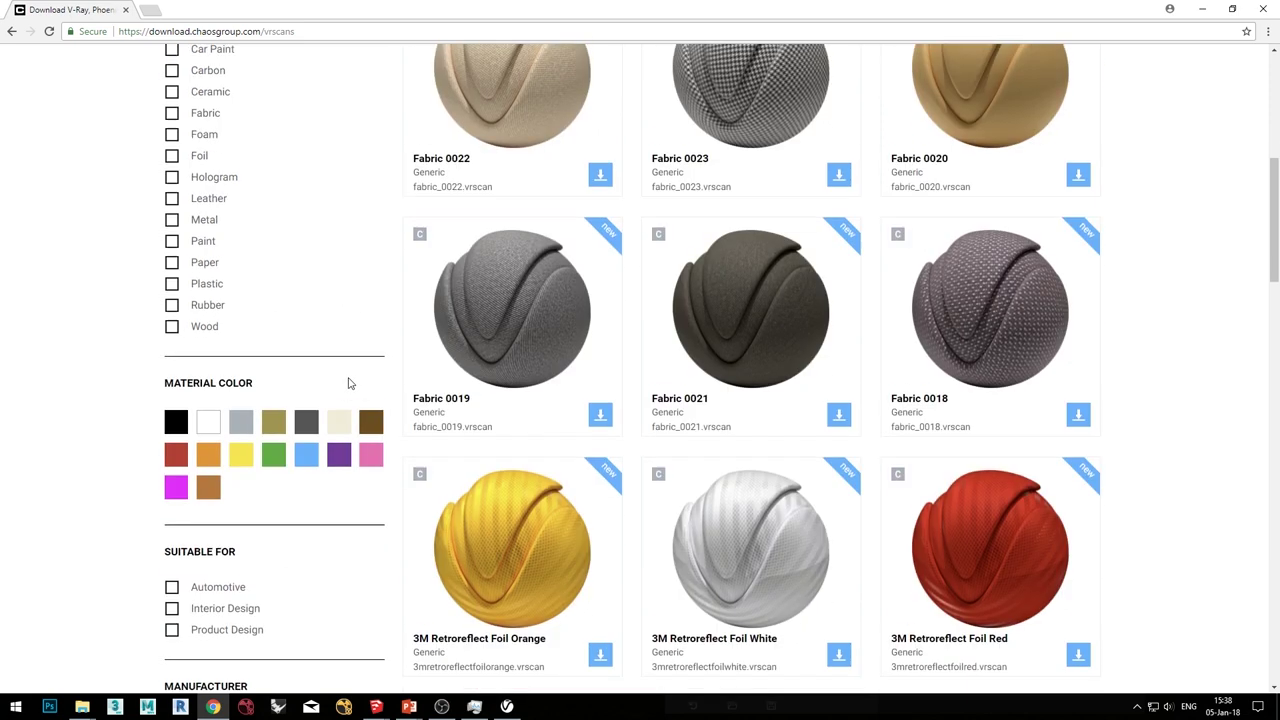
scroll(348, 383, up, 1)
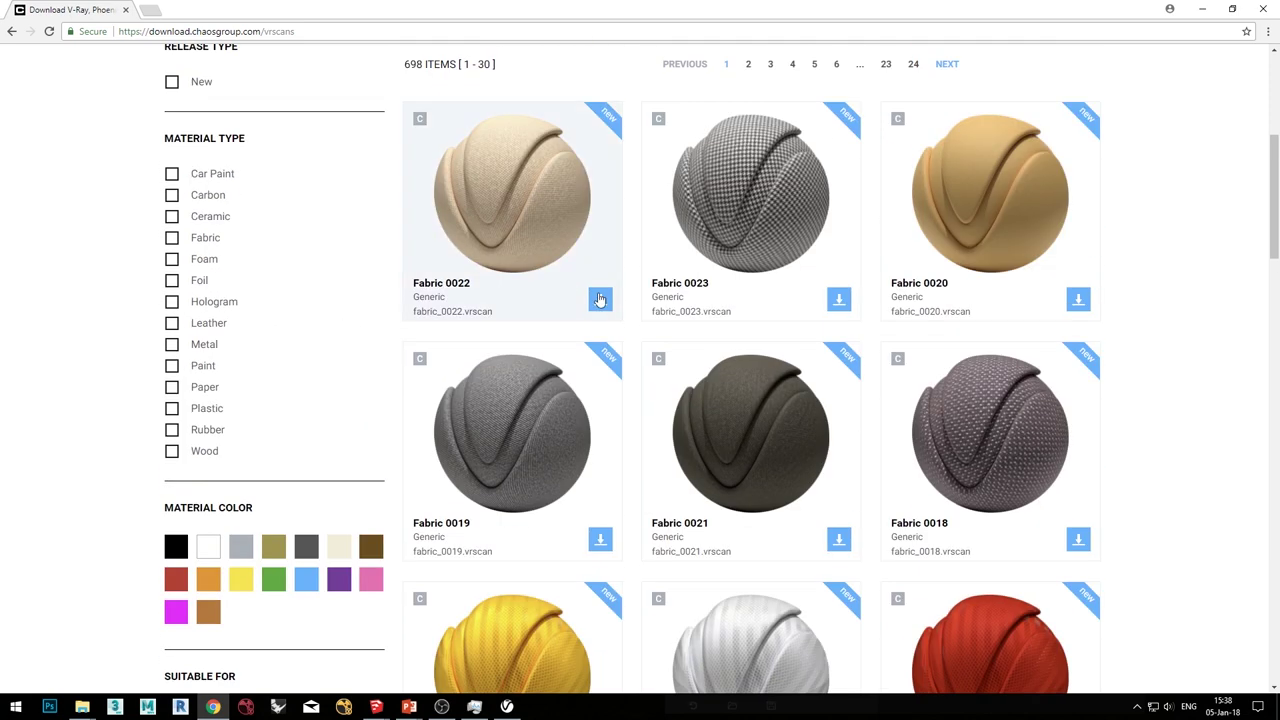
Step: Open the Fabric 0023 material page and examine its enlarged preview image, then close the preview
click(739, 186)
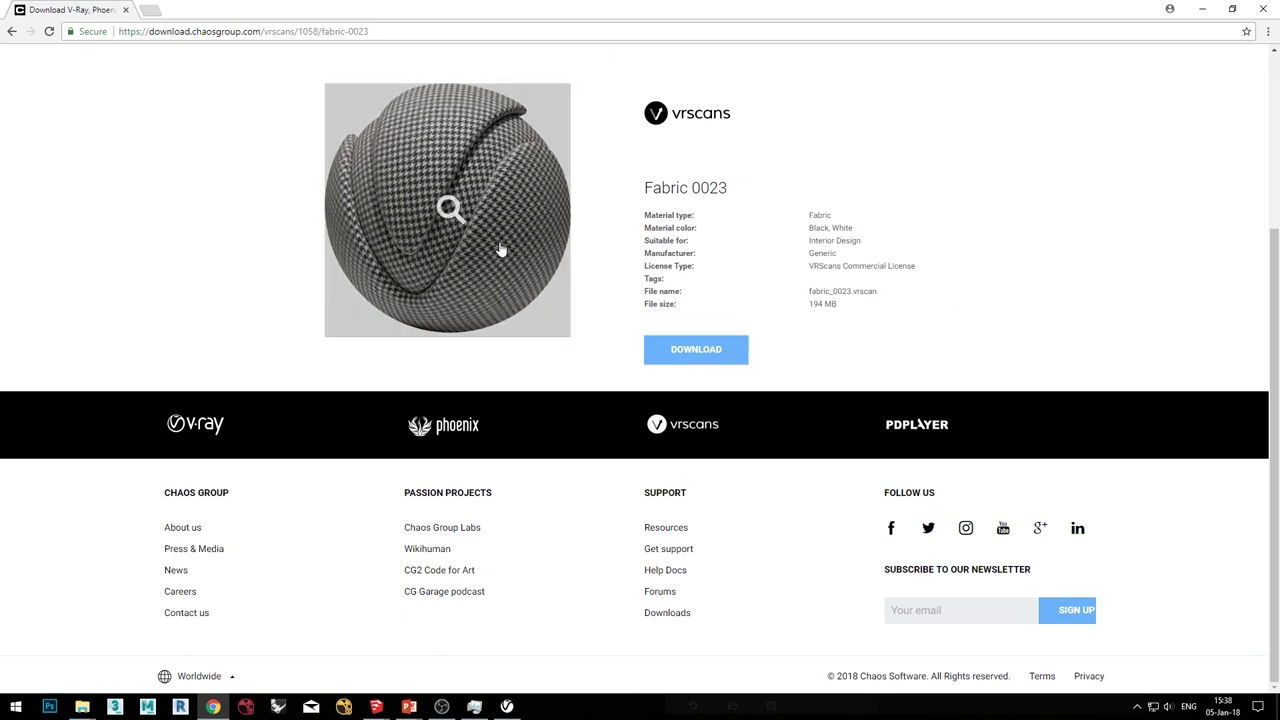
click(508, 197)
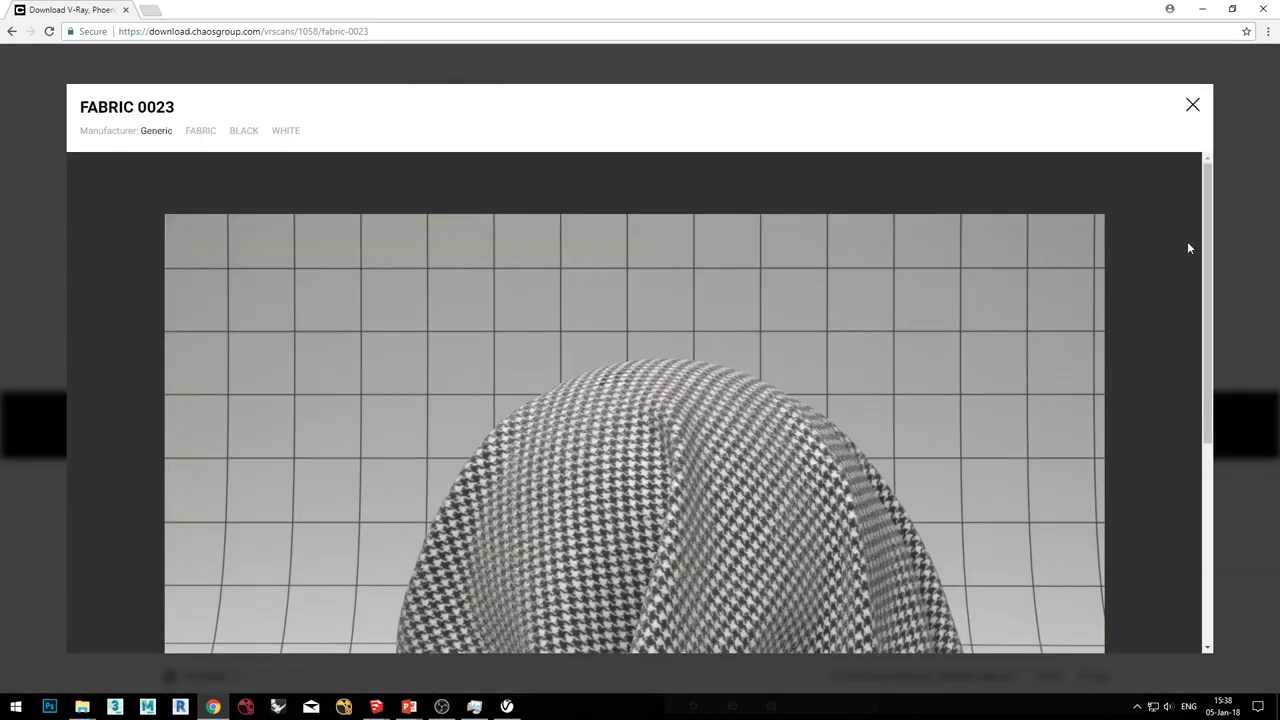
drag(1208, 247, 1228, 468)
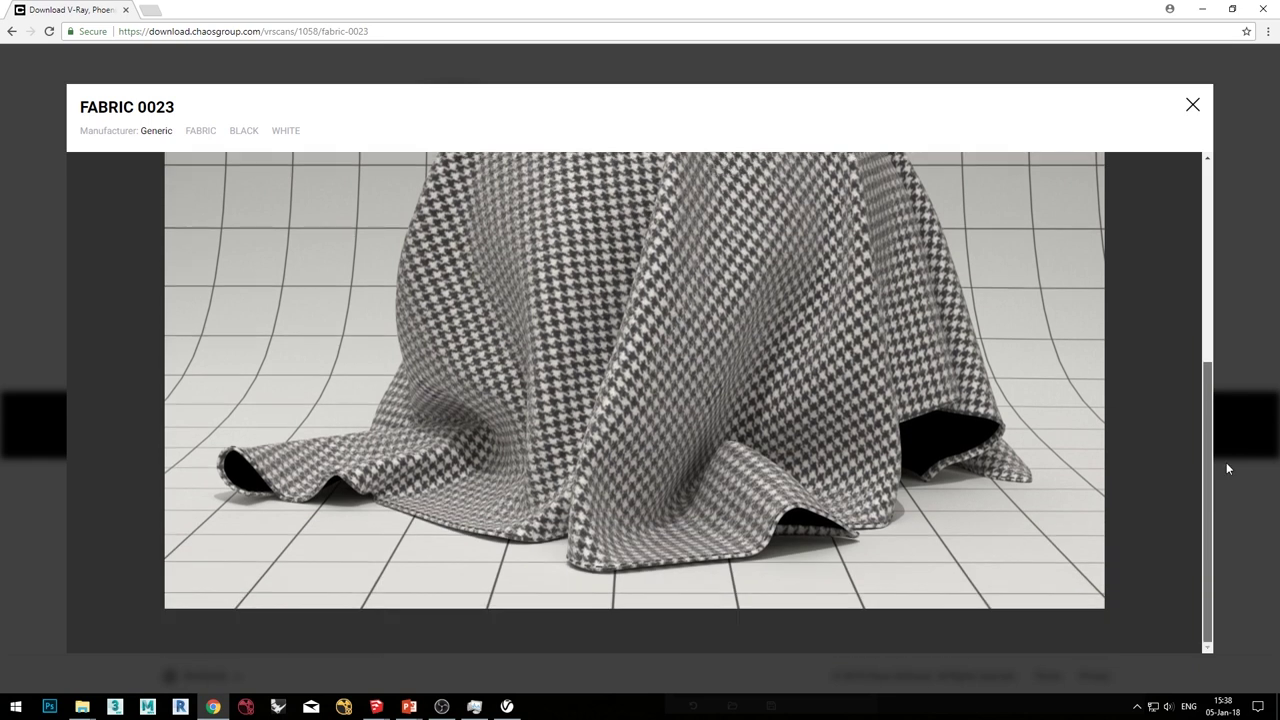
scroll(1226, 462, up, 5)
click(1192, 105)
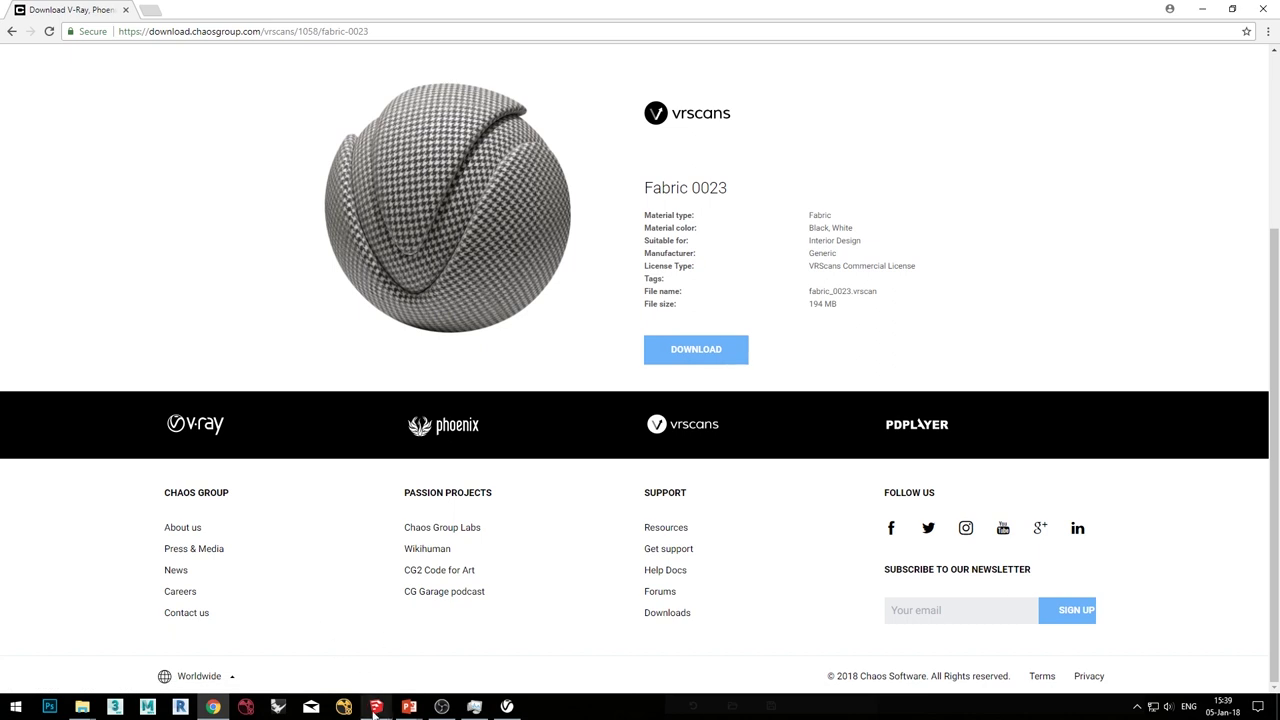
Step: Switch to the untitled SketchUp window and open Bubble_Seats_Start.skp from the Interior_House folder of V-Ray_For_Sketchup_Webinar
mouse_move(376, 706)
click(240, 640)
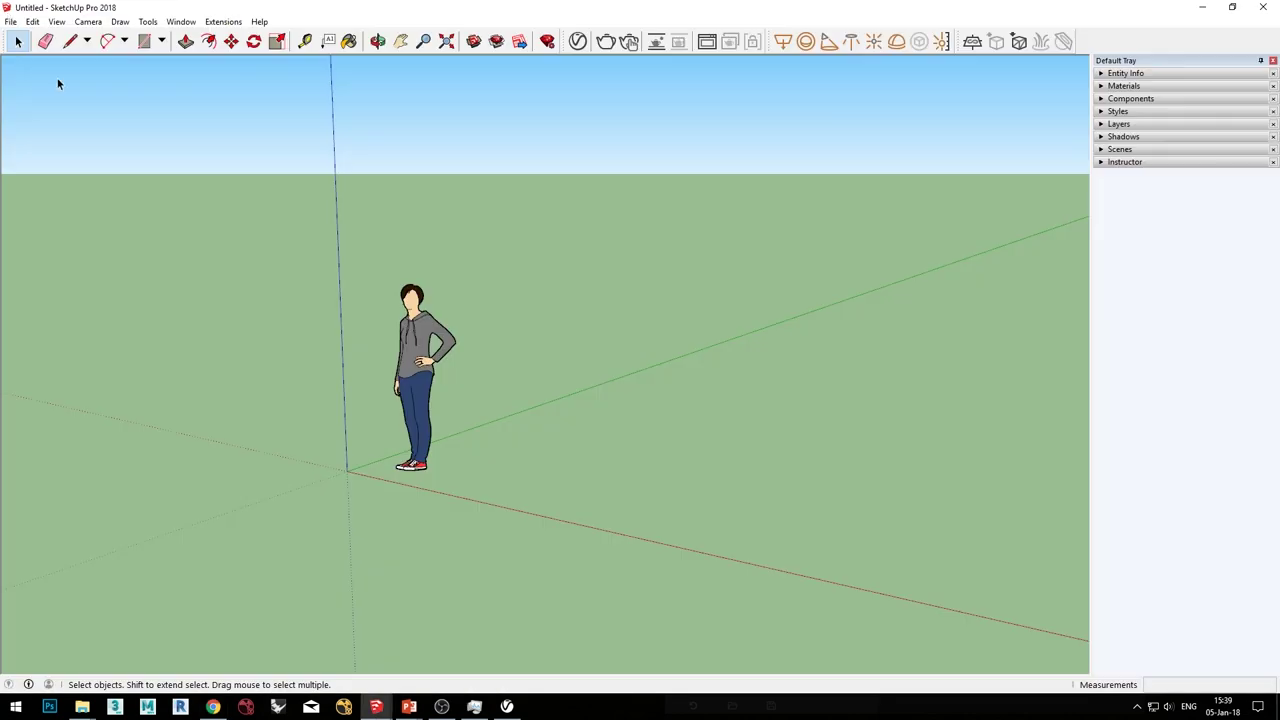
click(10, 22)
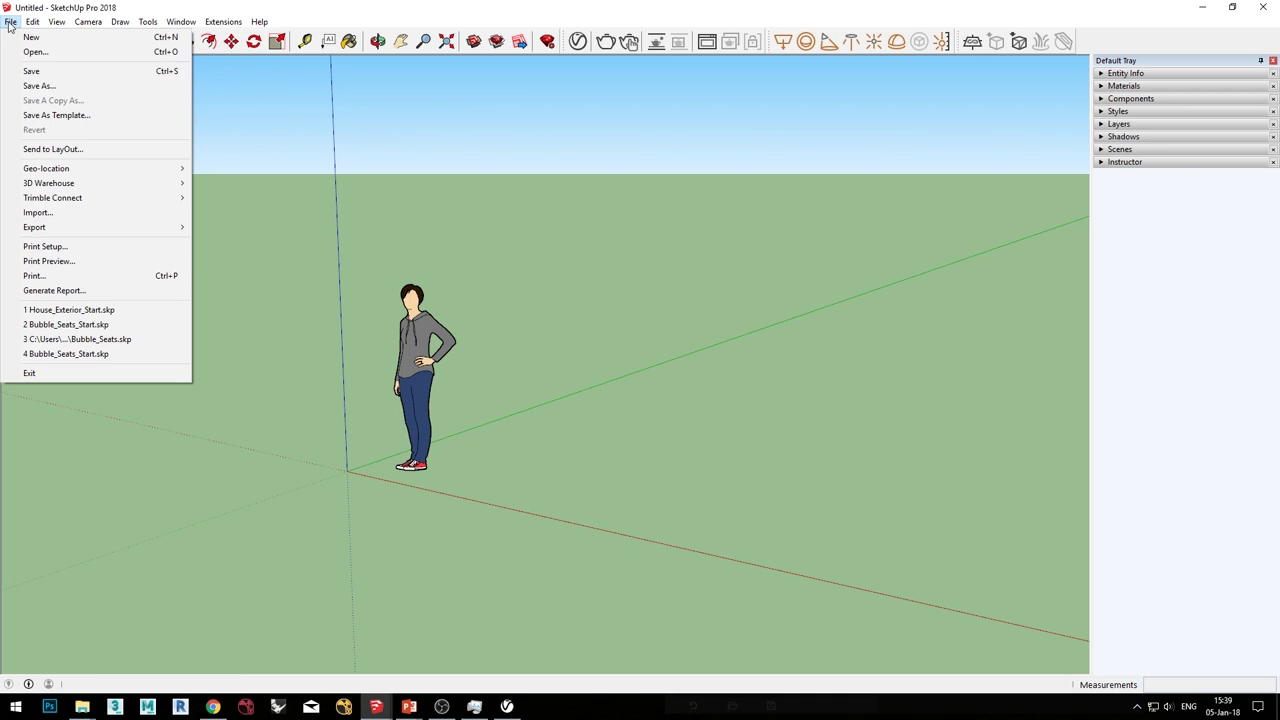
click(35, 51)
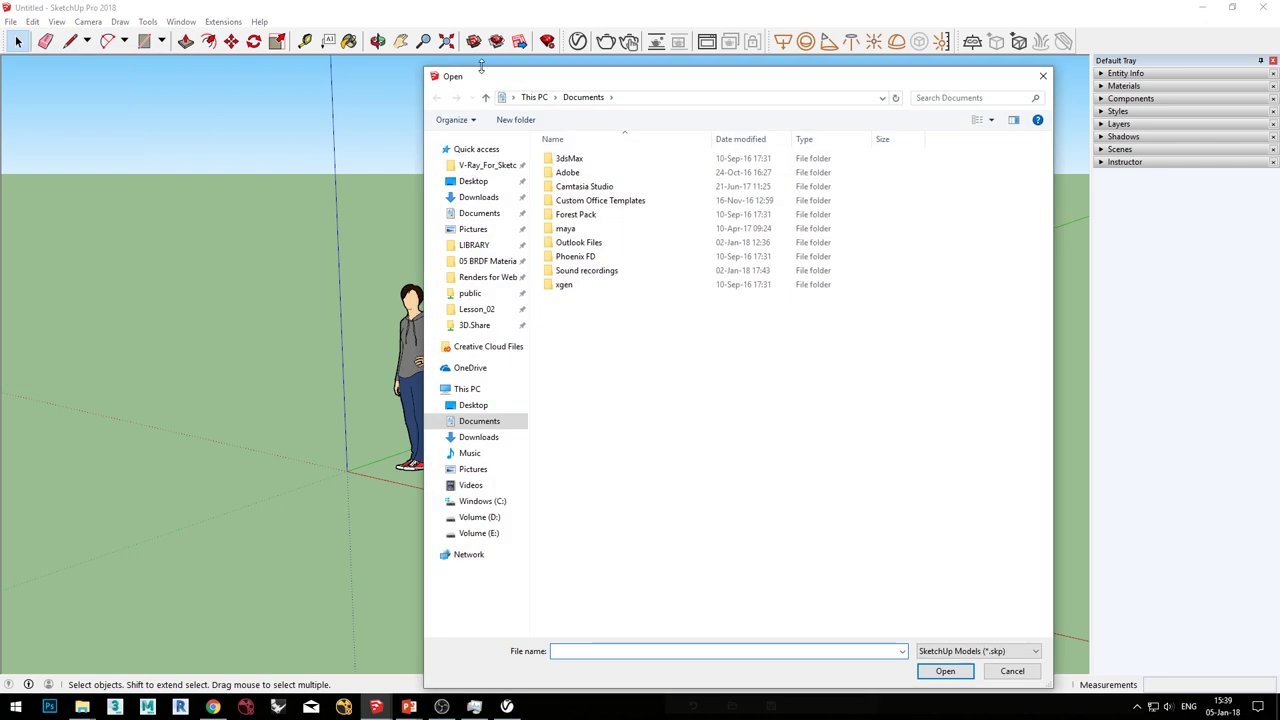
drag(505, 78, 464, 47)
click(442, 131)
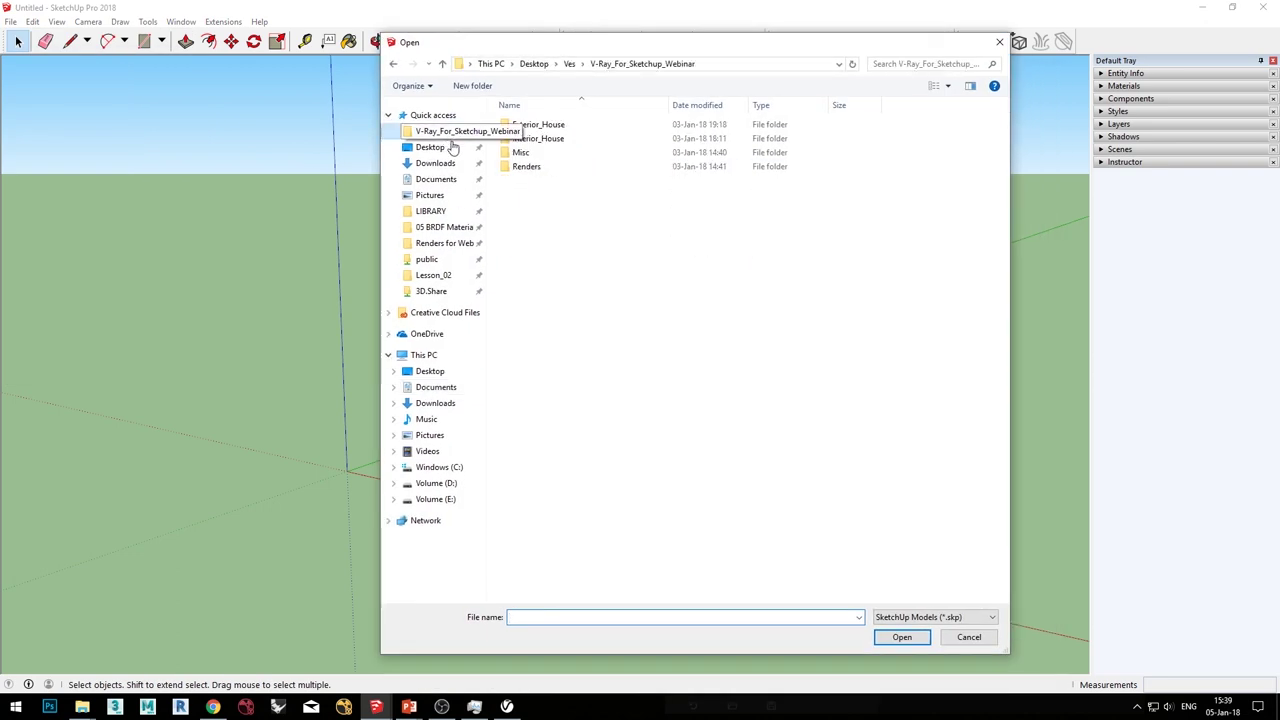
double_click(548, 138)
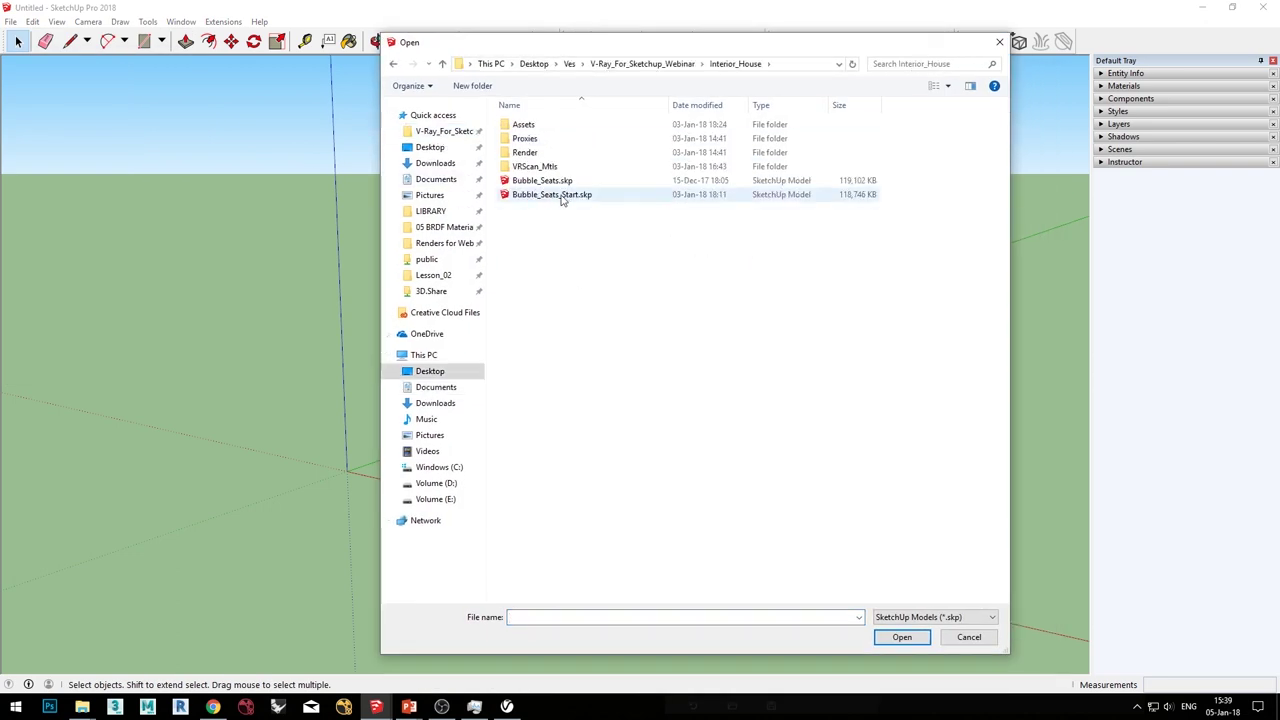
double_click(563, 197)
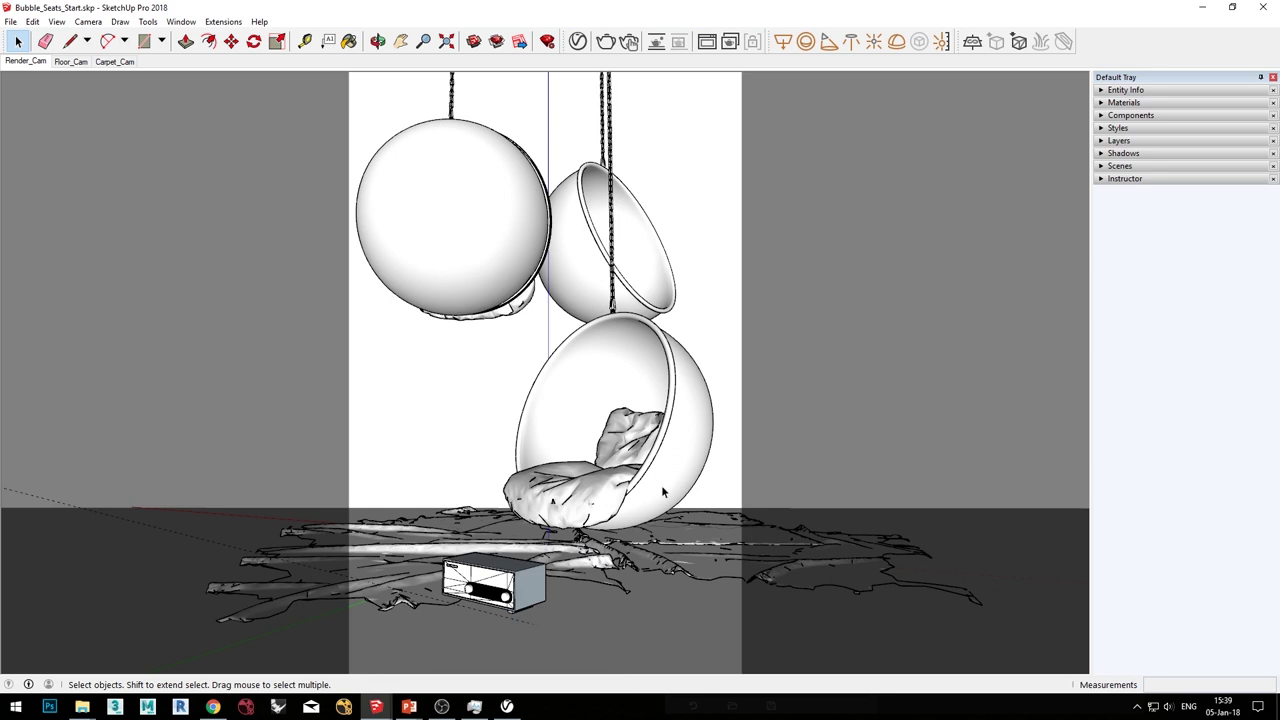
Step: Show the Floor_Cam scene and open the V-Ray Asset Editor, extended to show the whole material list
click(70, 62)
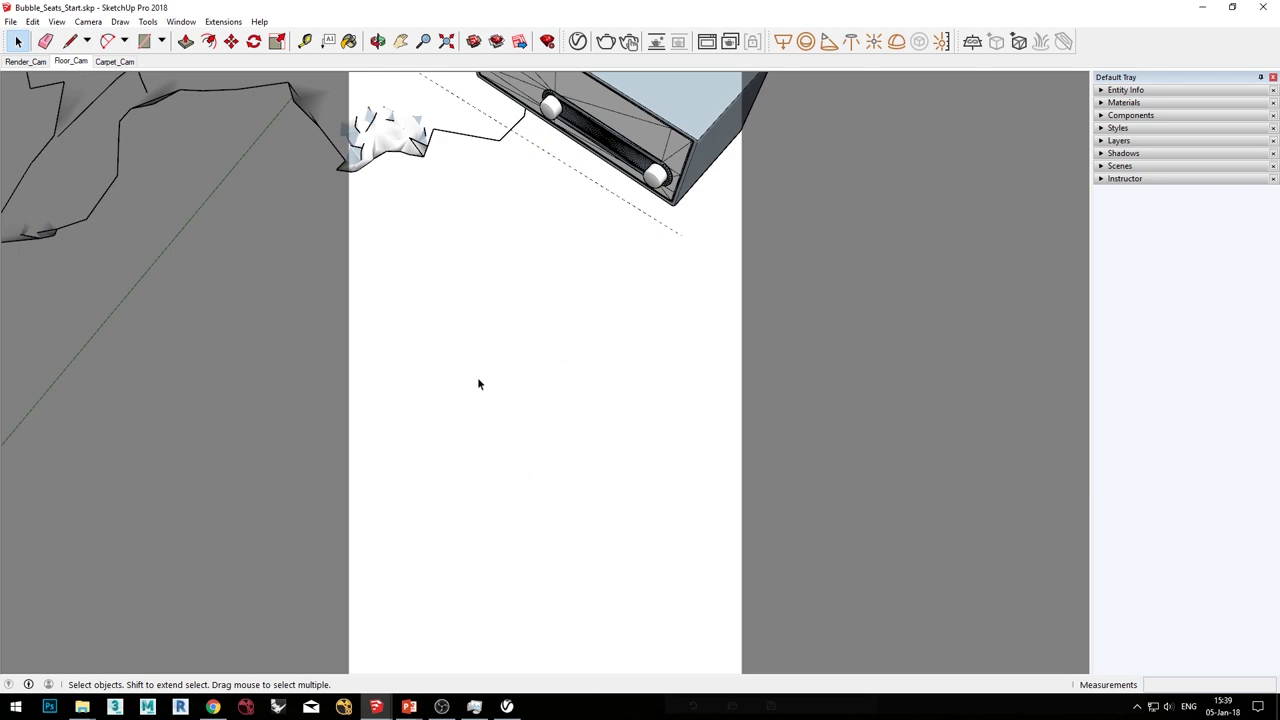
click(578, 42)
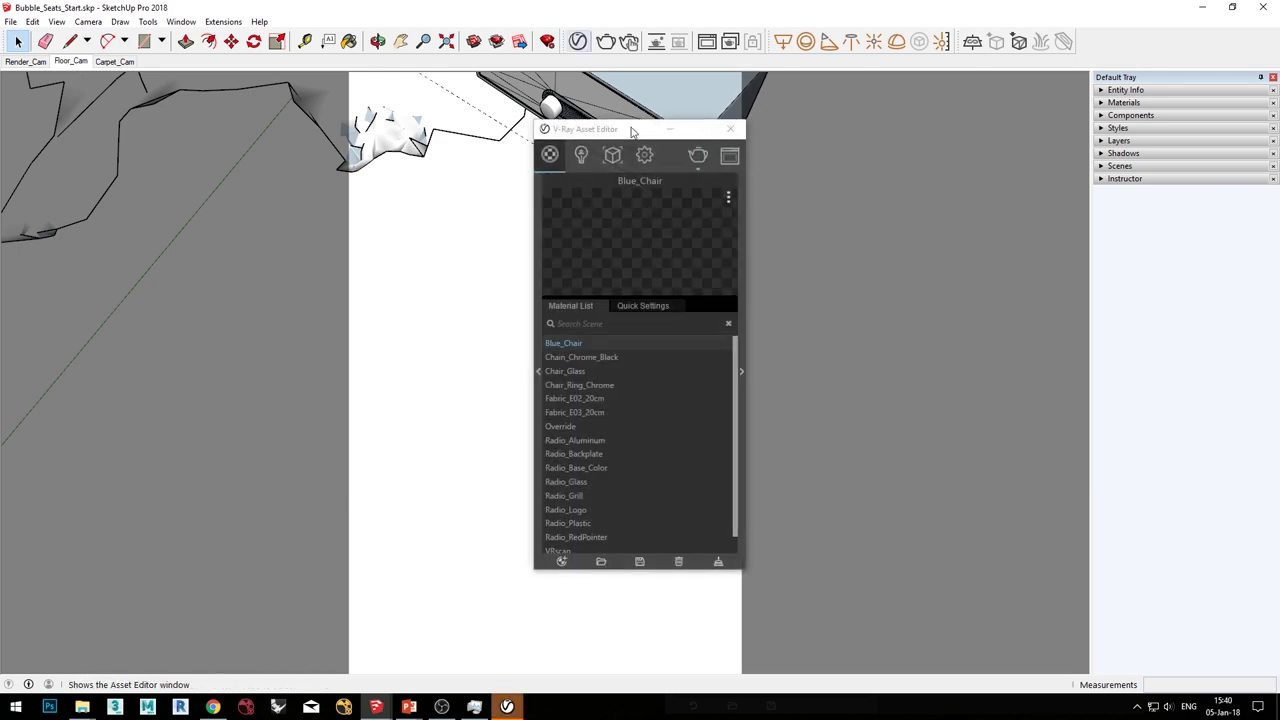
drag(637, 130, 805, 22)
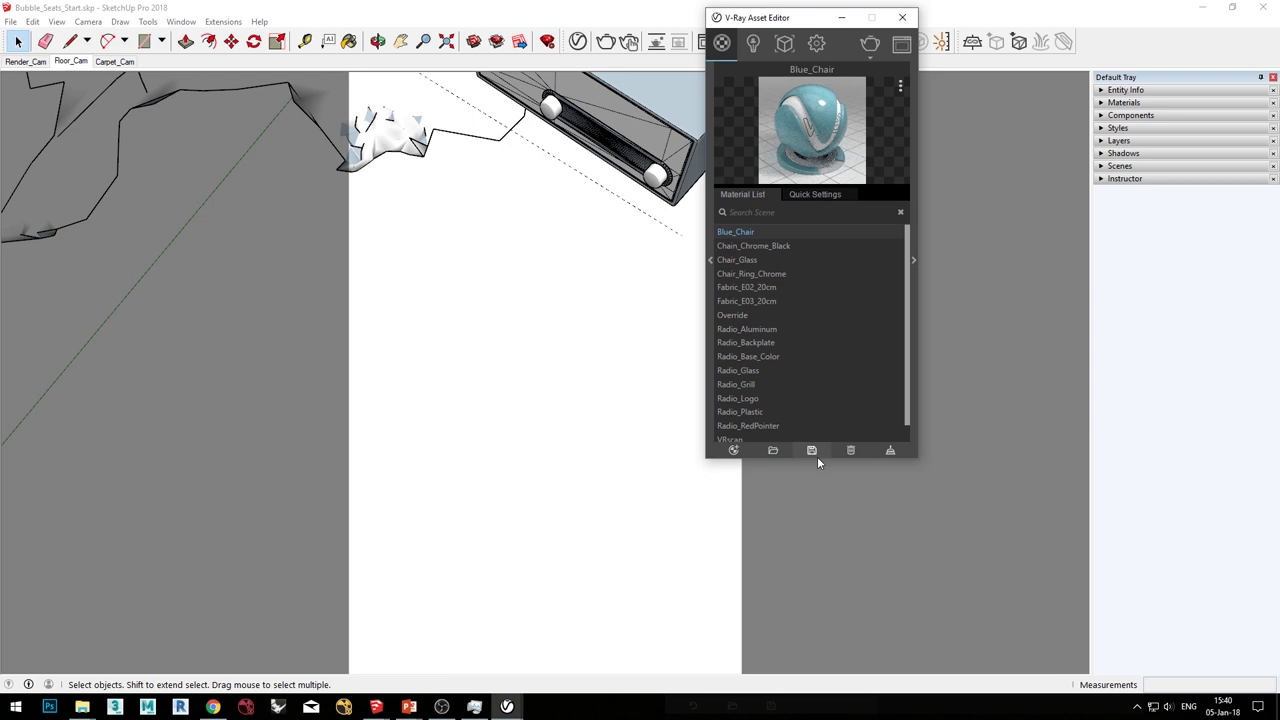
drag(834, 461, 893, 693)
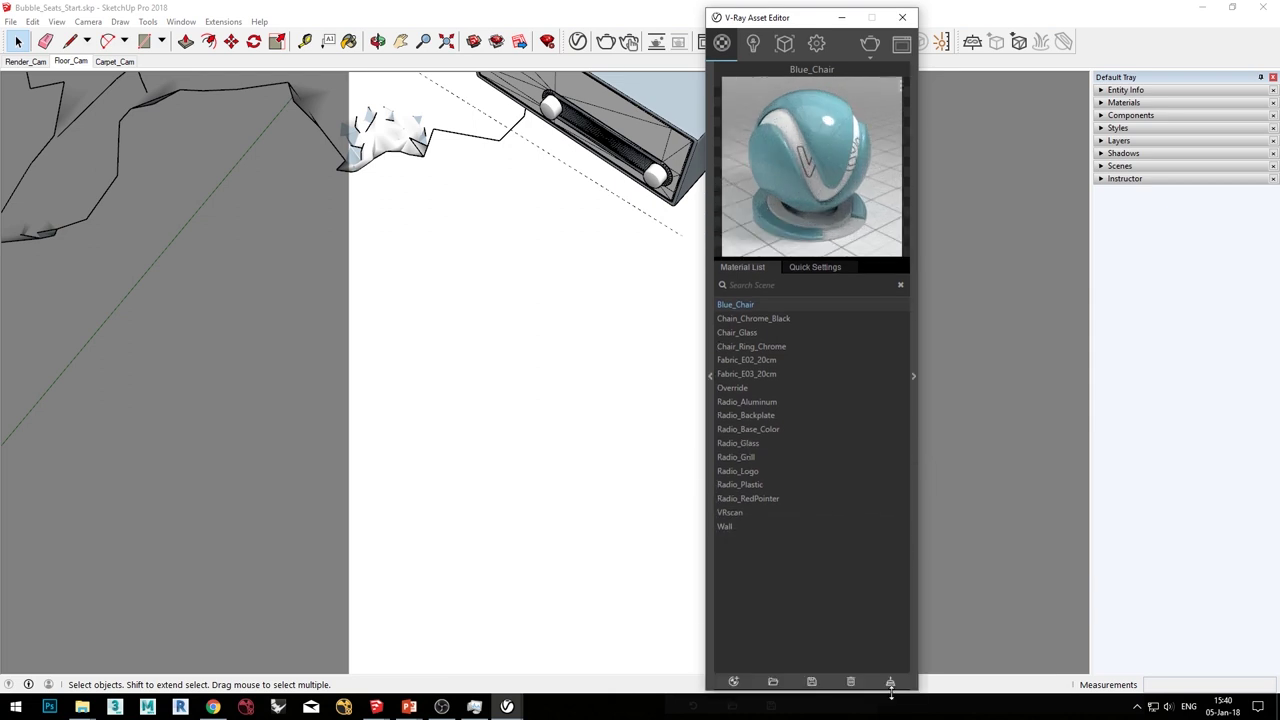
Step: Enable interactive rendering on the CPU engine in the render settings, keeping the Asset Editor clear of the framed view
click(816, 43)
drag(791, 20, 809, 20)
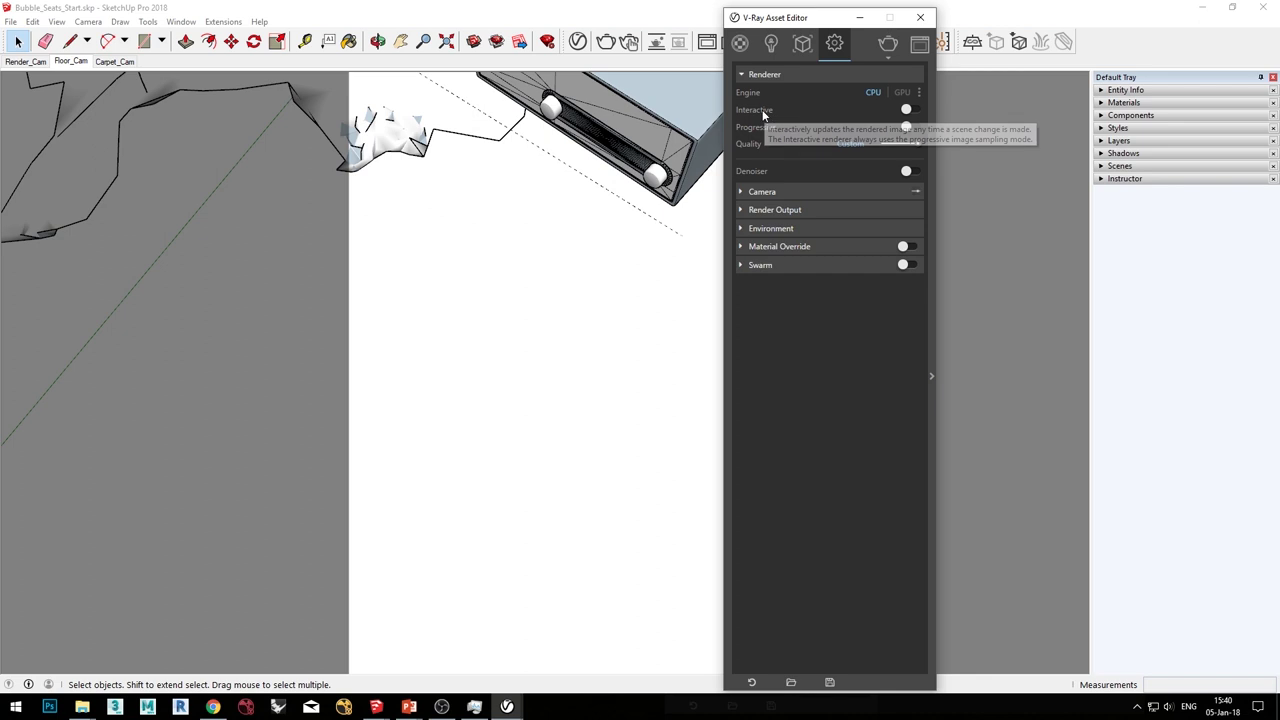
click(907, 111)
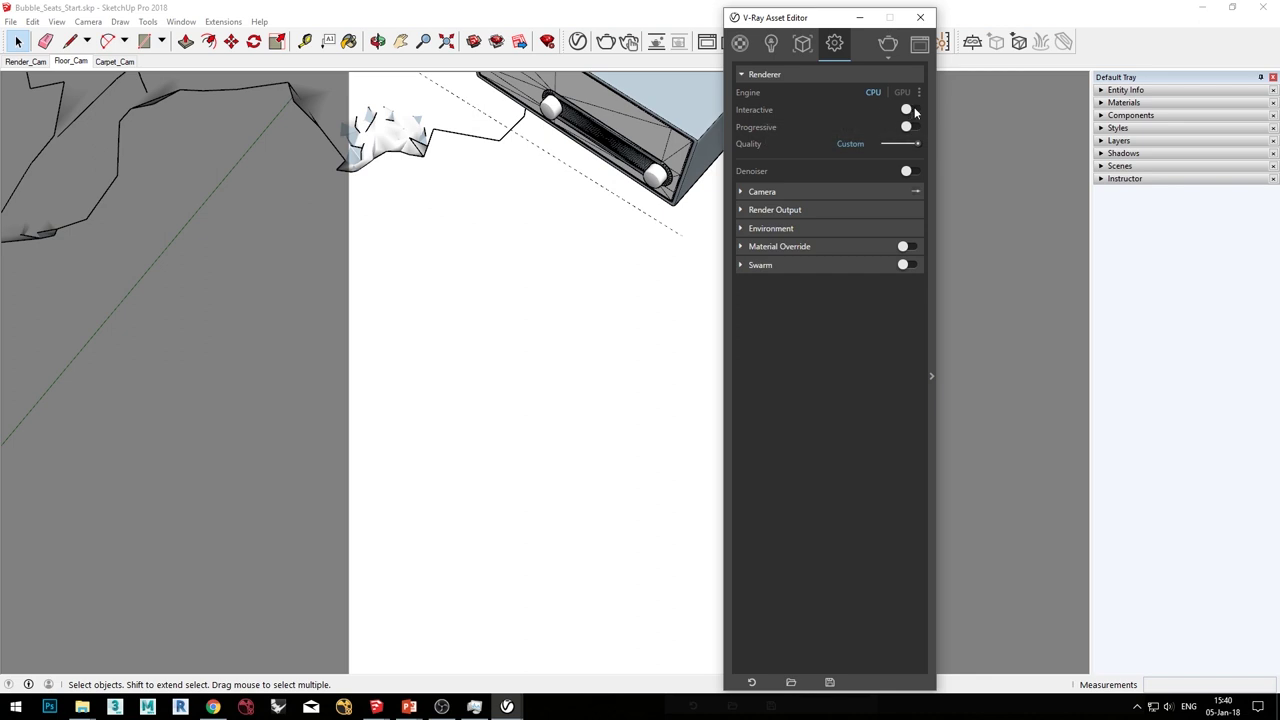
drag(795, 18, 806, 22)
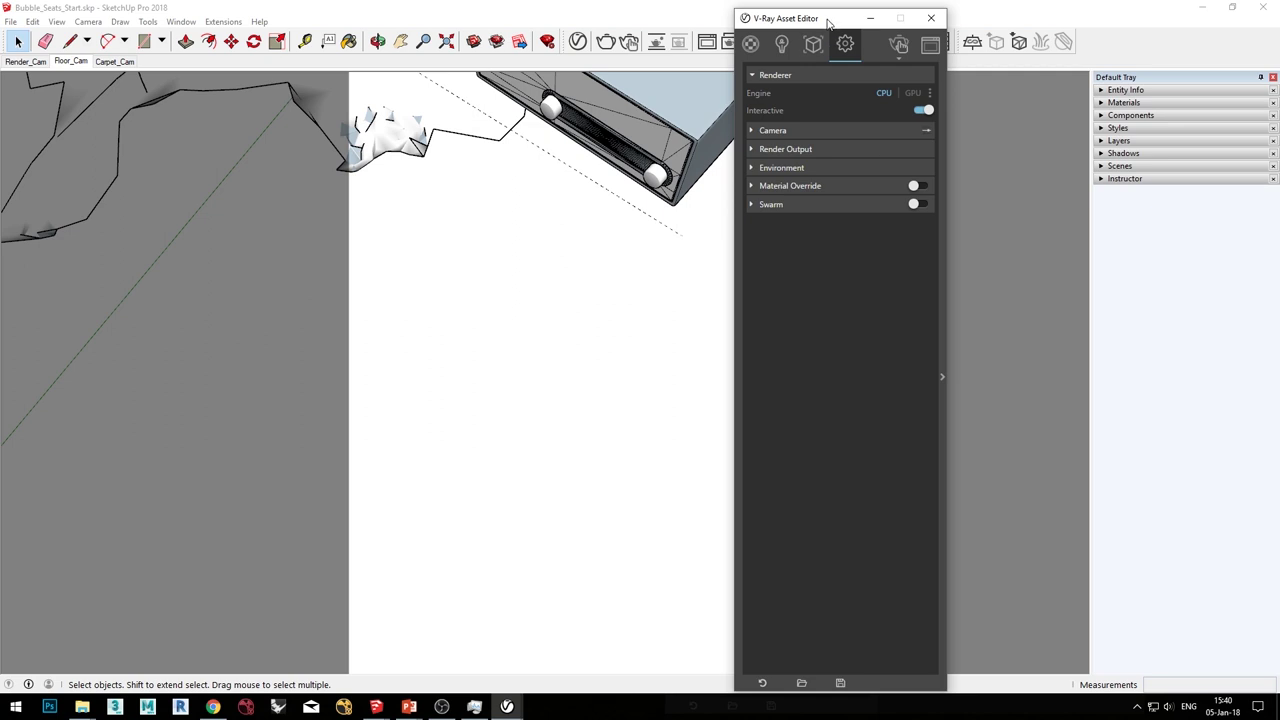
drag(831, 20, 841, 21)
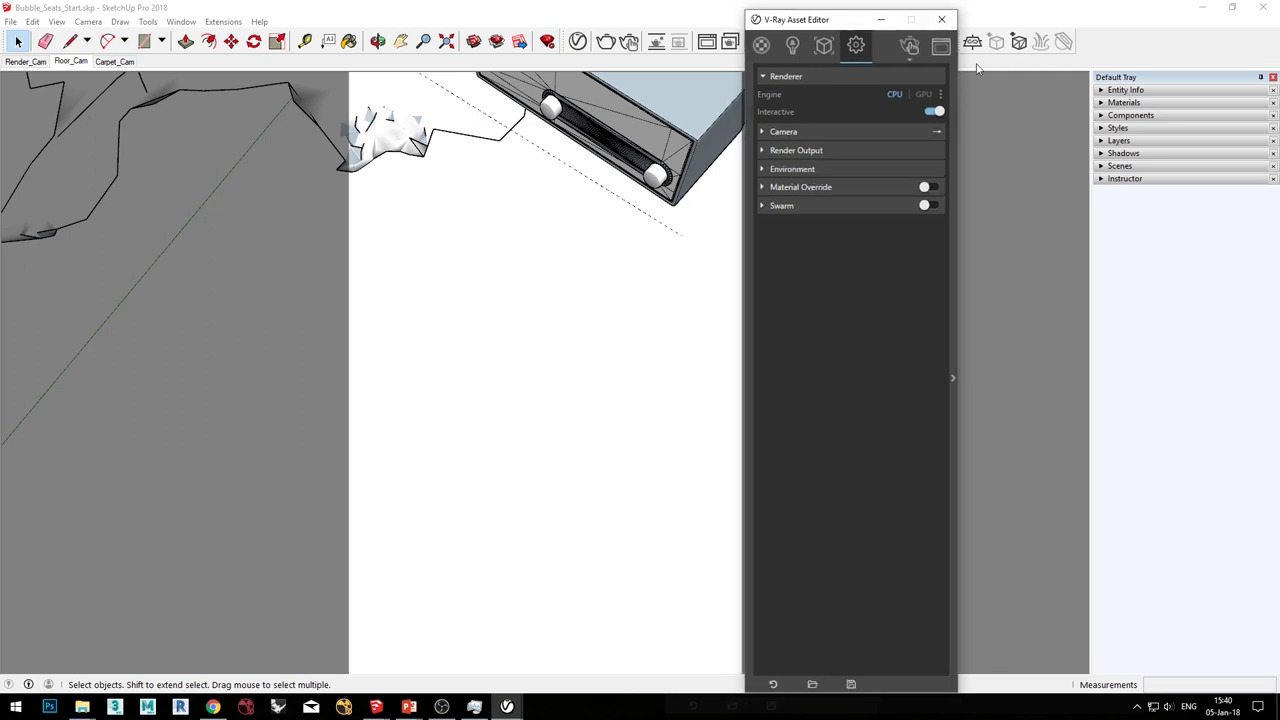
Step: Return to the materials and look up the VRscan type among the new material types without creating one
click(761, 46)
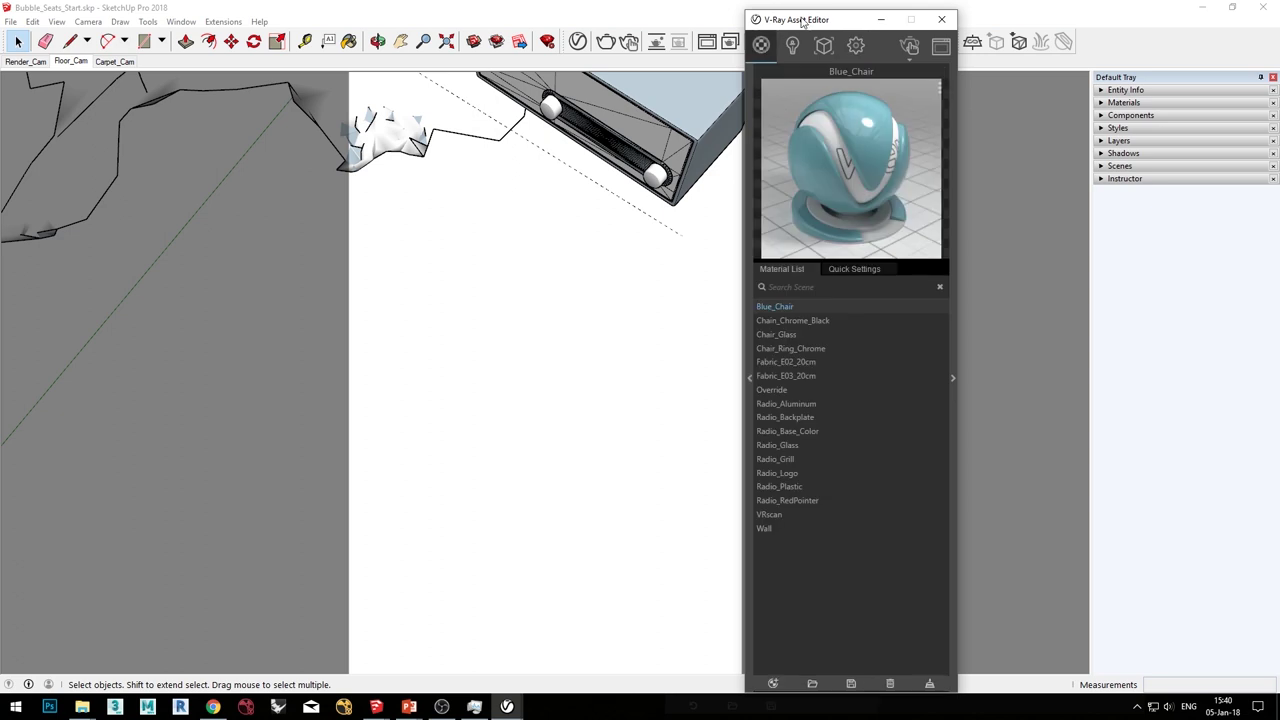
drag(812, 20, 836, 18)
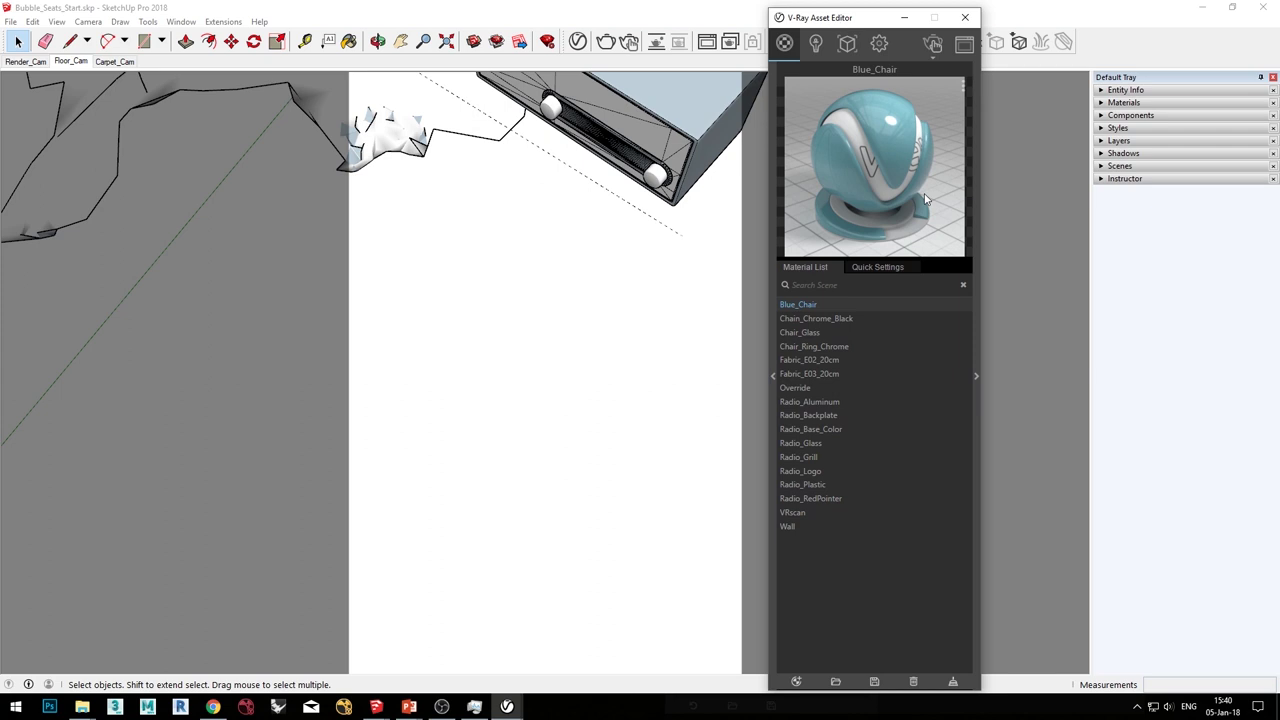
click(795, 683)
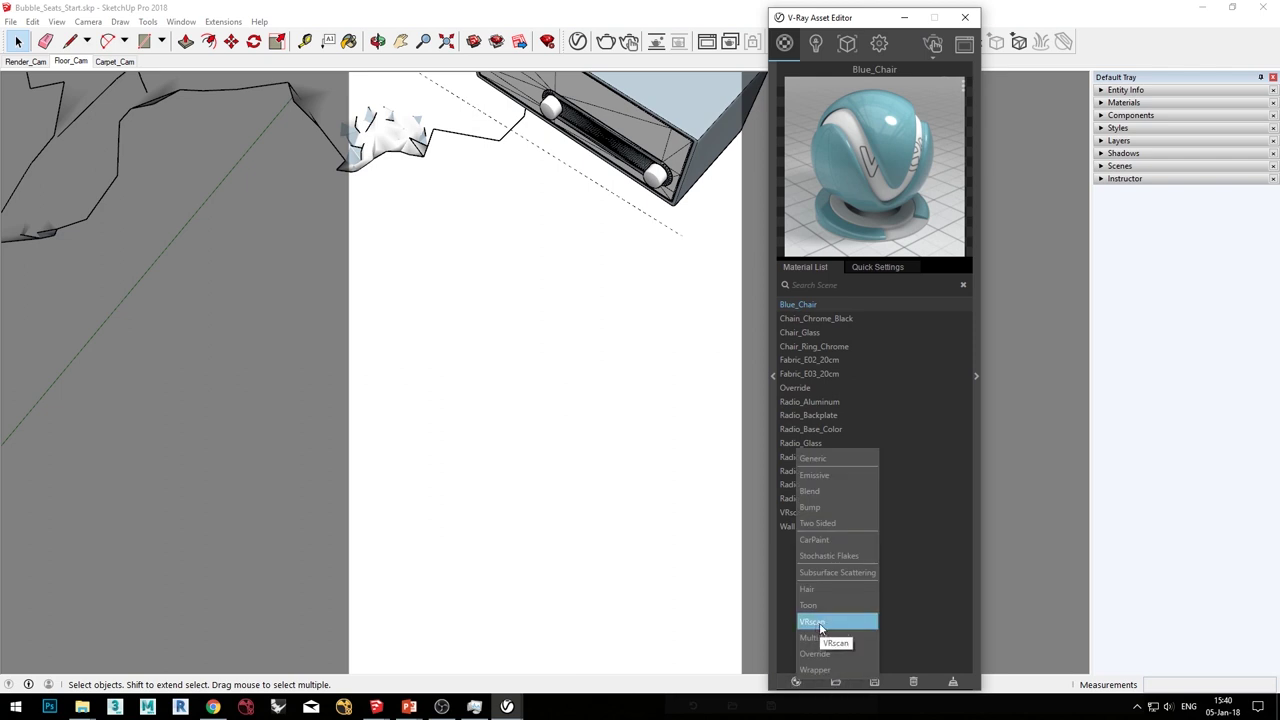
click(926, 586)
Step: Load Larch_Smoked_Matte_1_S.vrscan from the VRScan_Mtls folder into the VRscan material
click(796, 514)
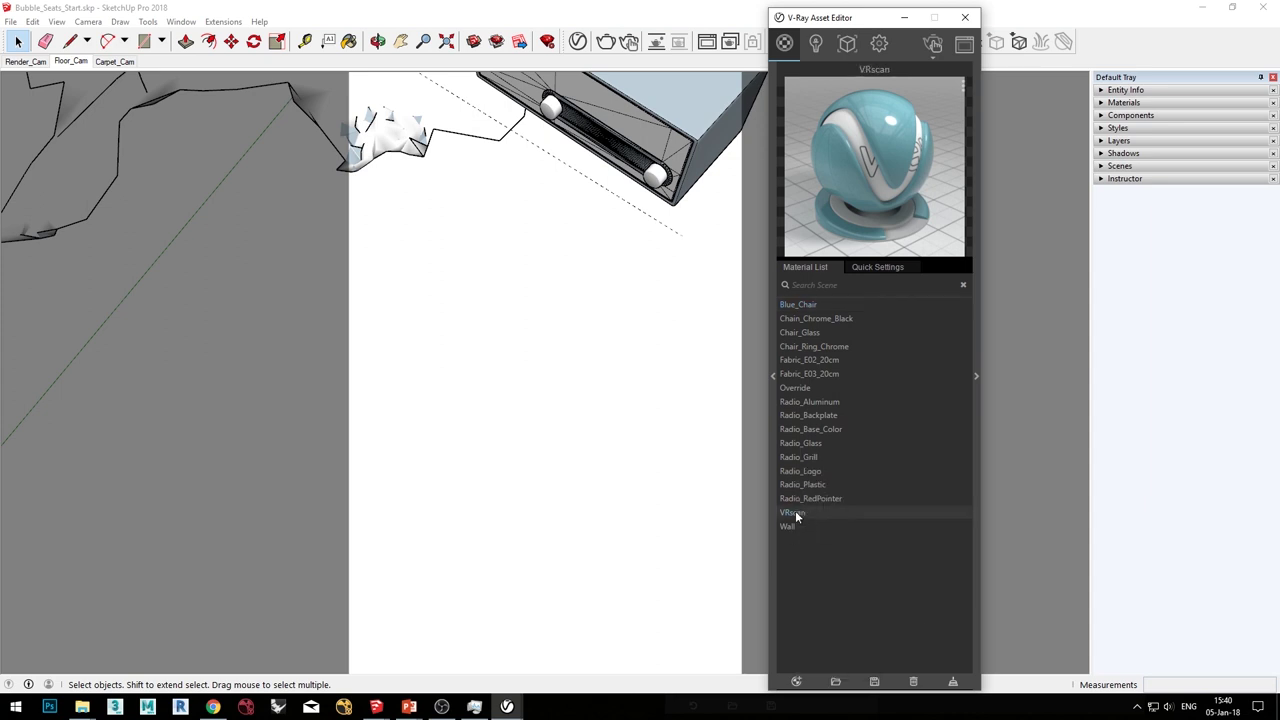
click(978, 477)
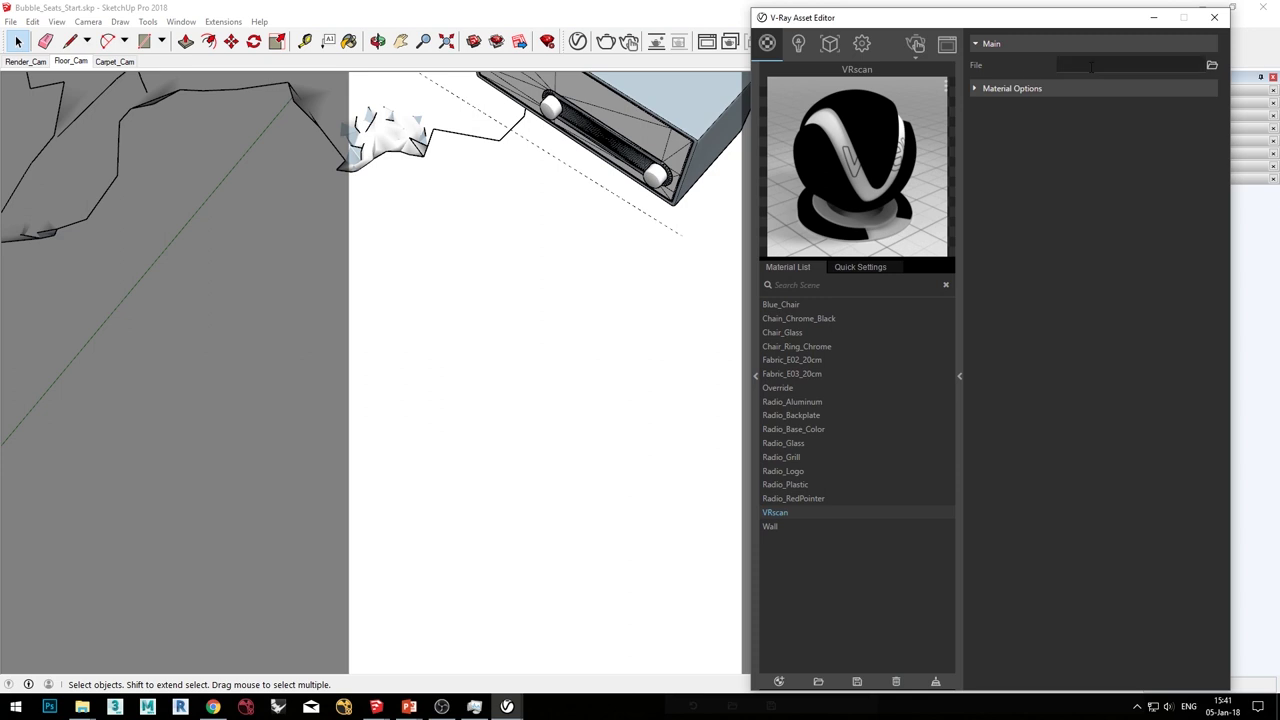
click(1212, 65)
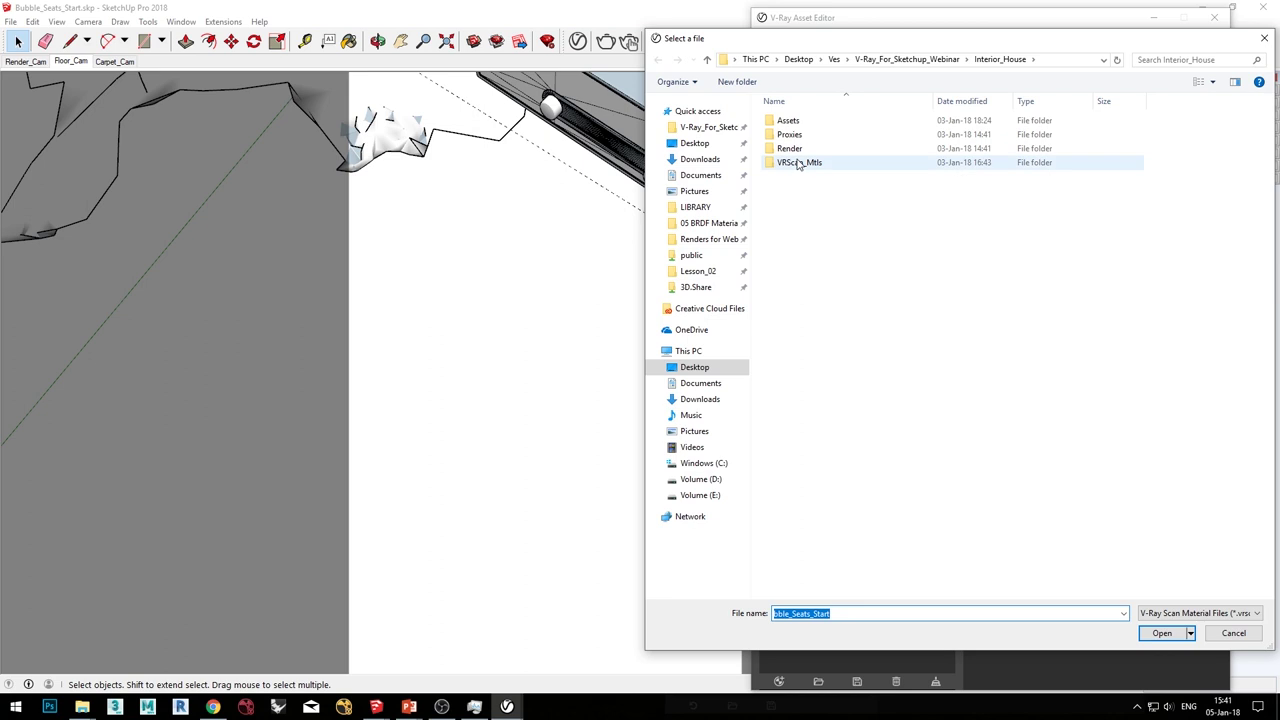
double_click(800, 163)
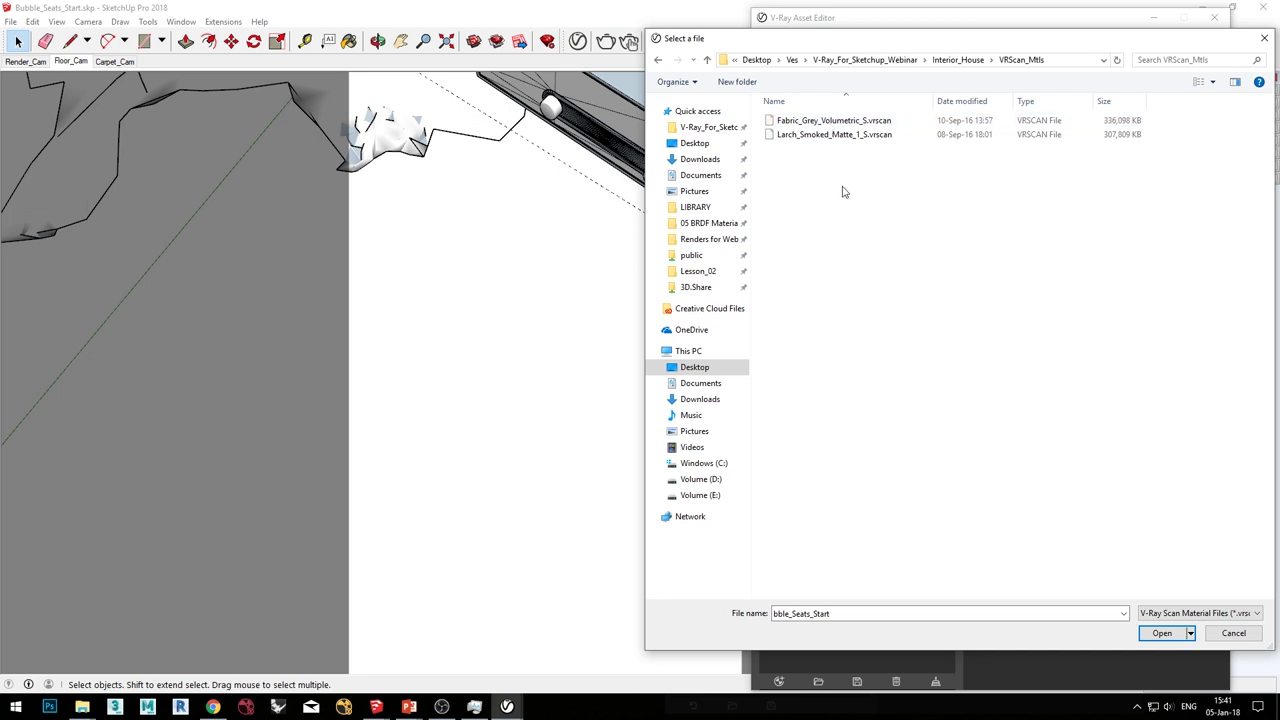
click(838, 136)
click(1162, 633)
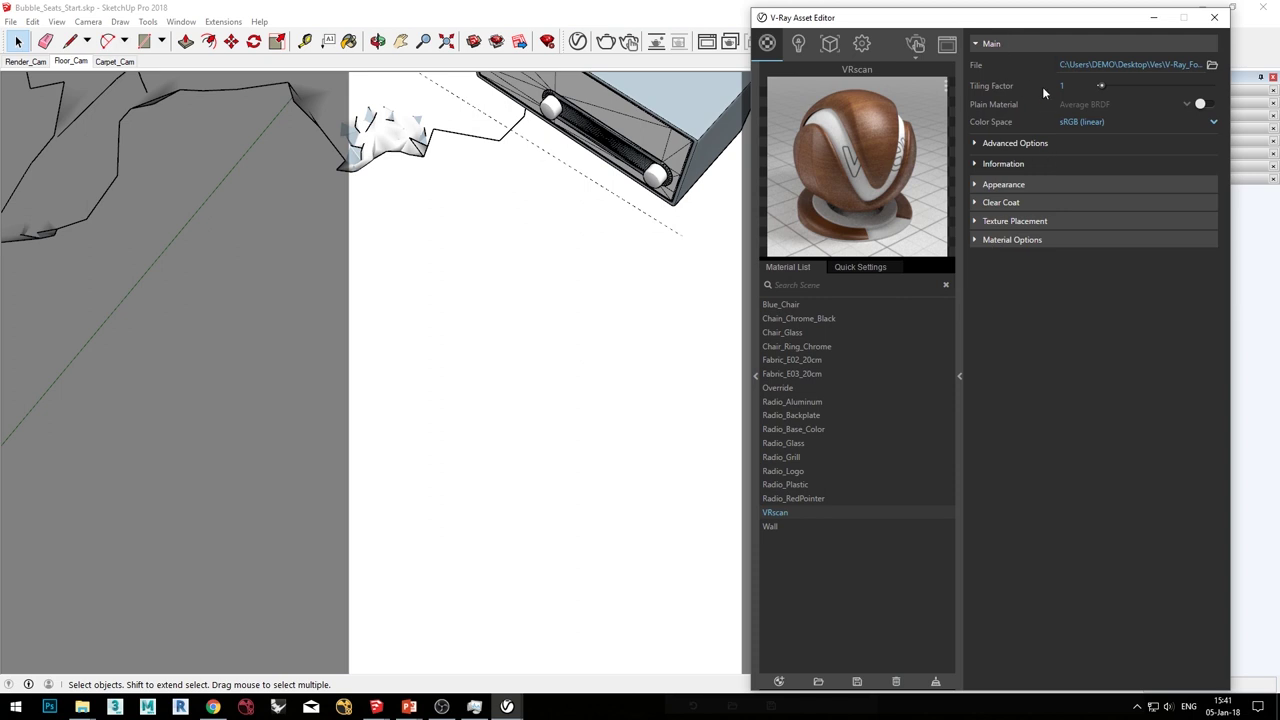
Step: Review the VRscan material's advanced options and scan information, leaving both groups collapsed
click(1012, 143)
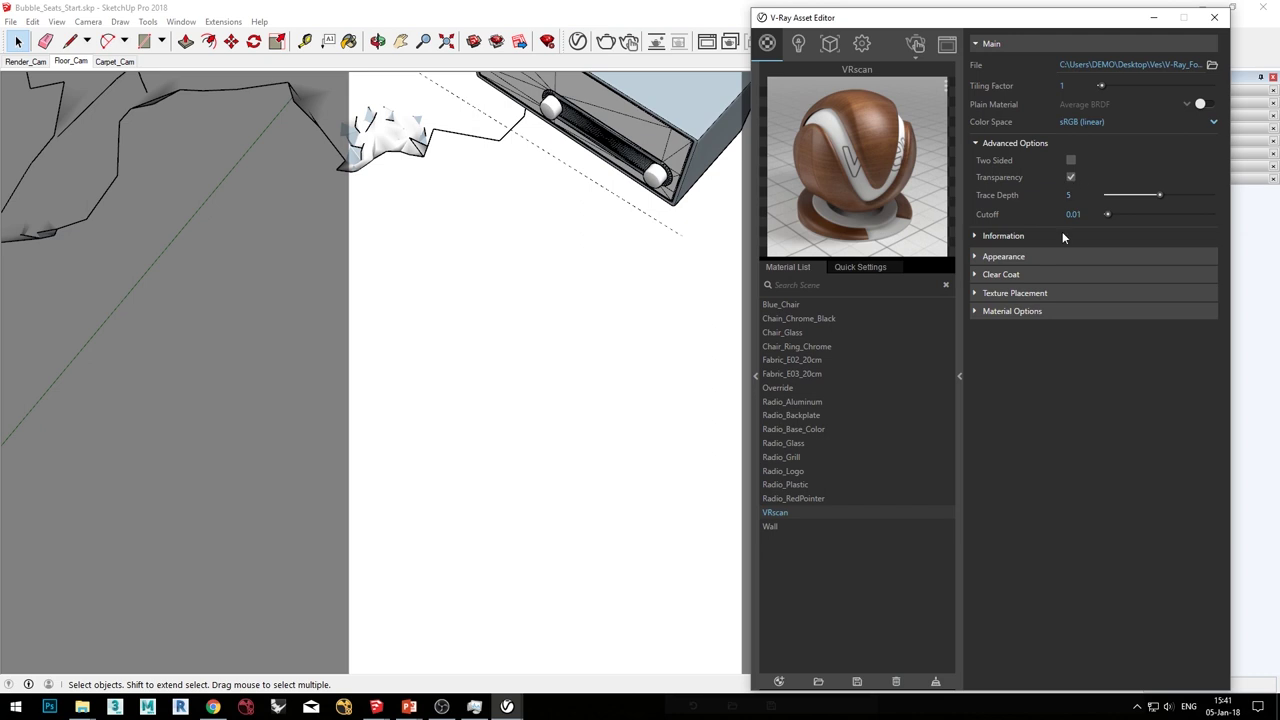
click(1004, 236)
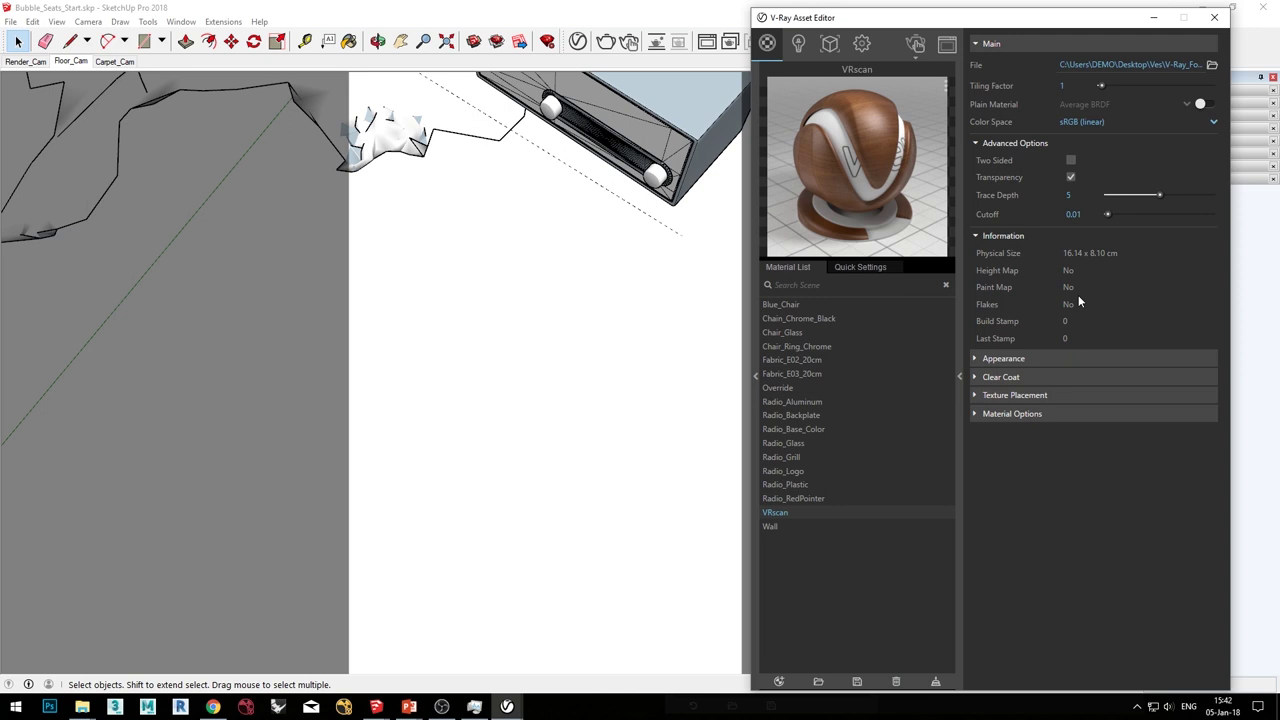
click(1012, 235)
click(1010, 143)
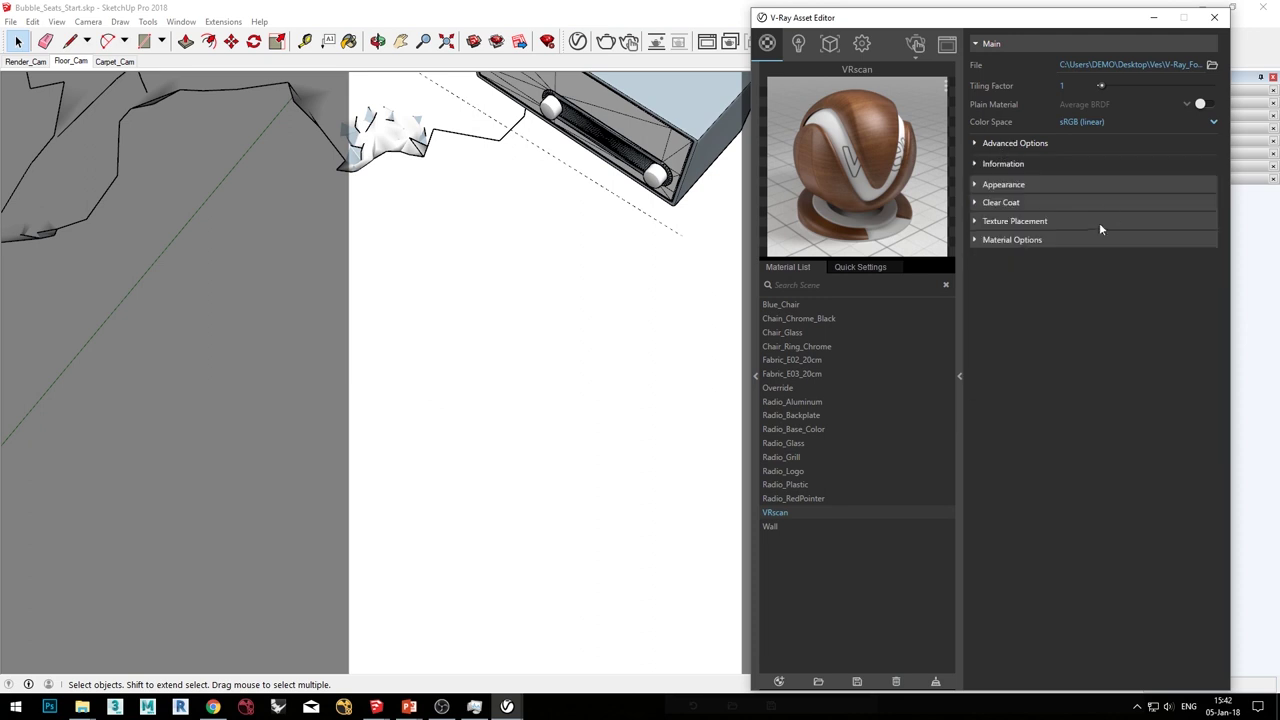
Step: Apply the VRscan material to the floor and start the interactive render, keeping the frame buffer clear of the Asset Editor
click(544, 384)
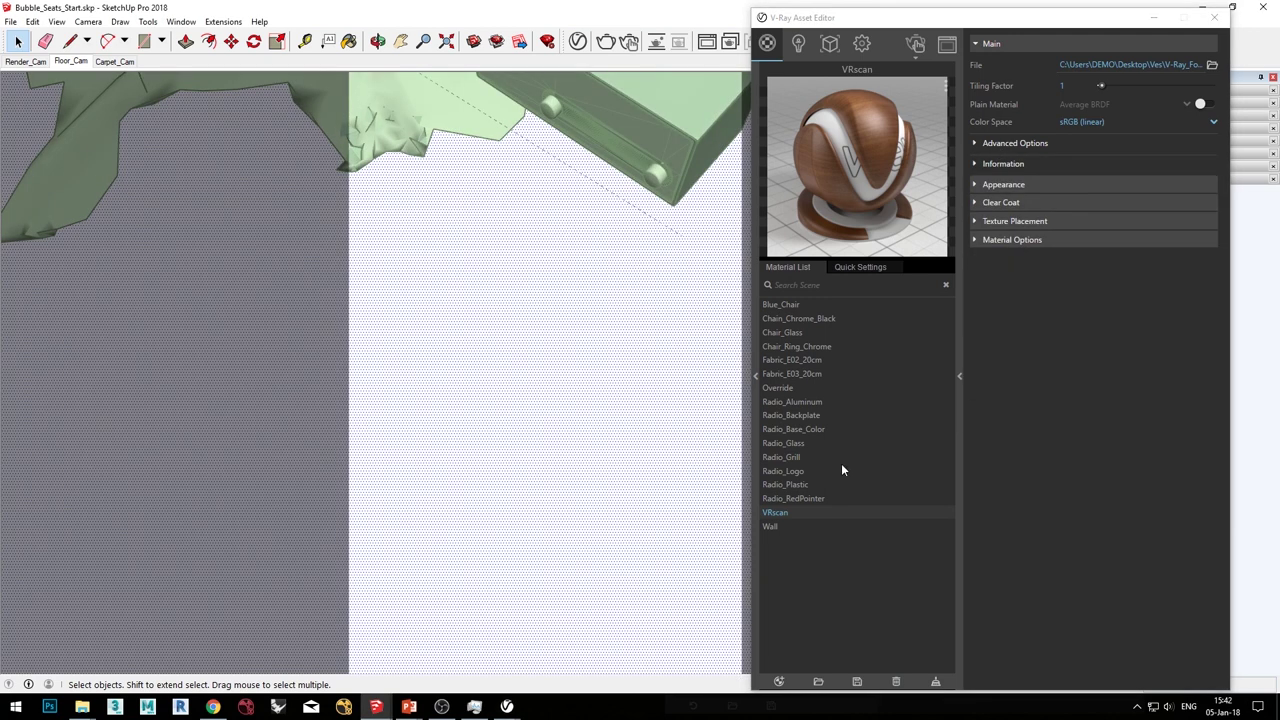
right_click(799, 512)
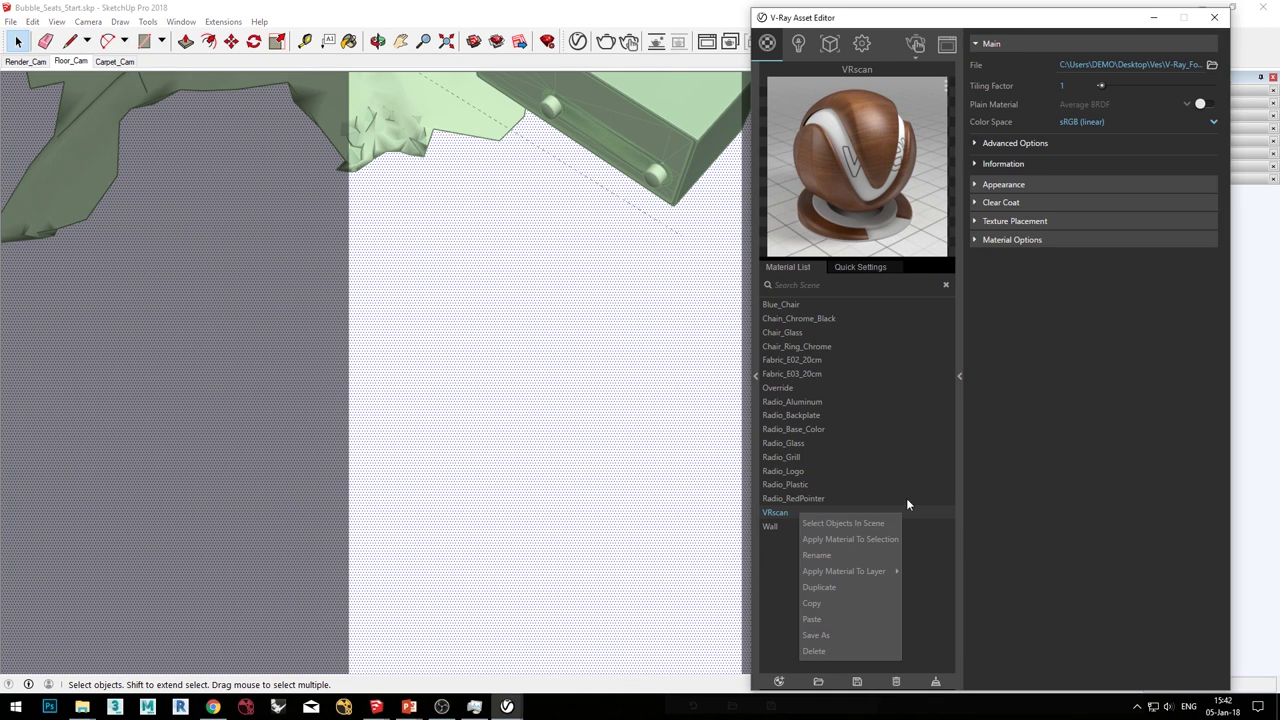
click(872, 555)
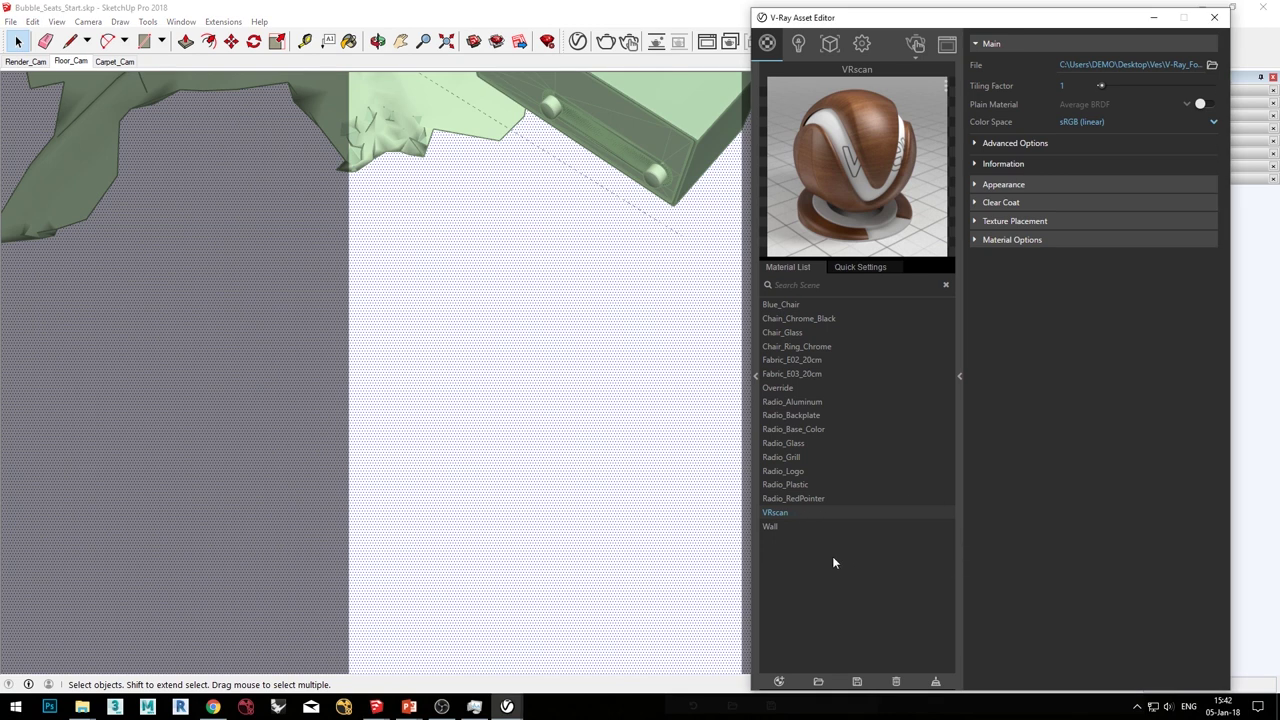
click(915, 42)
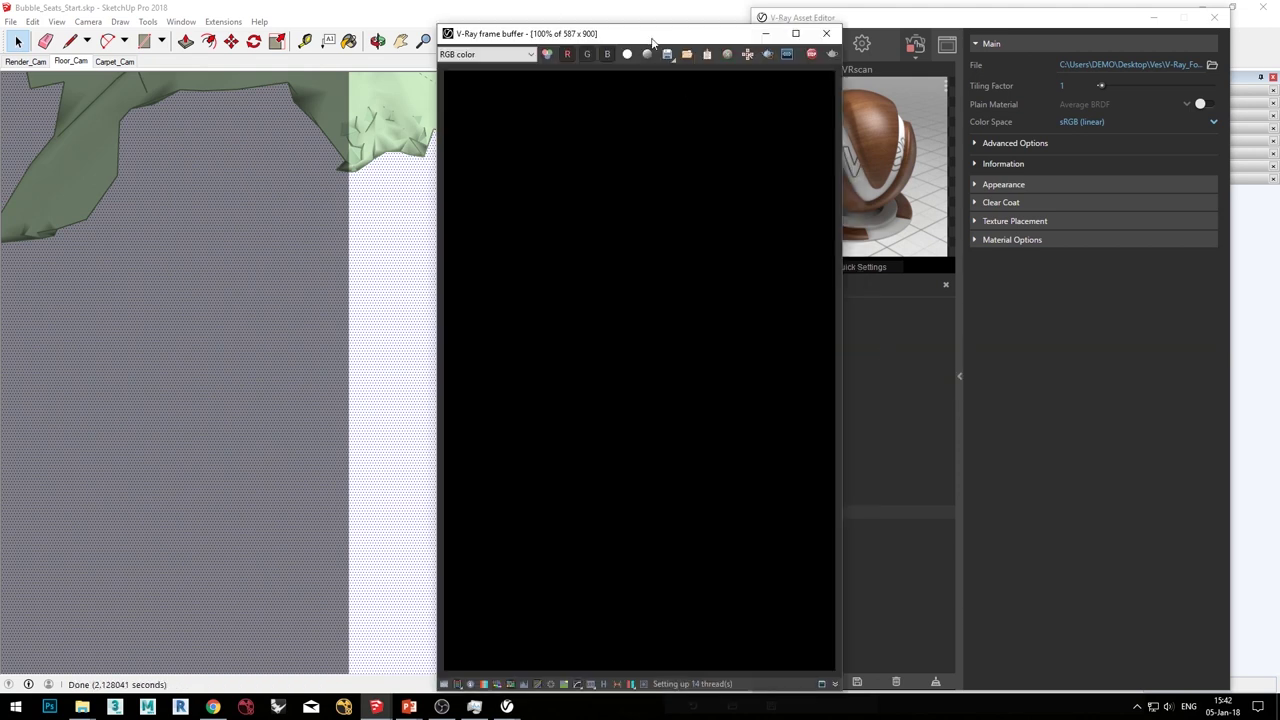
drag(651, 42, 222, 40)
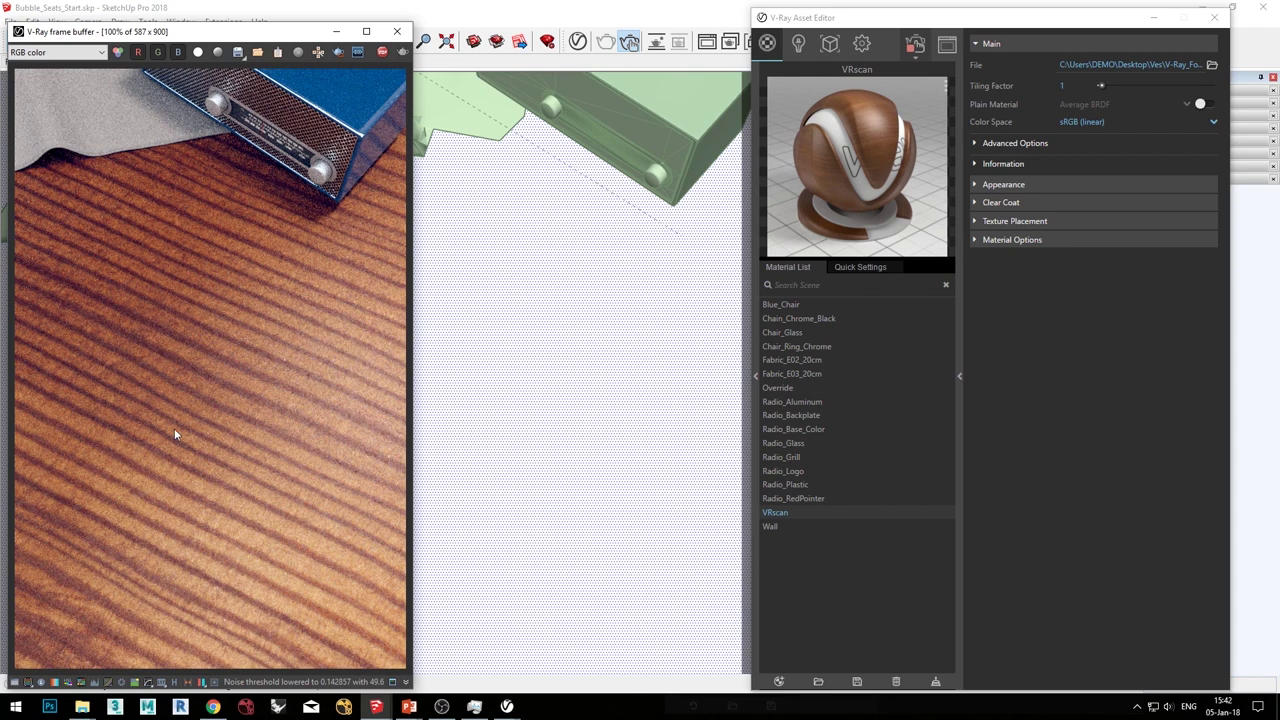
Step: Set the wood VRscan's texture rotation to 65 and its tiling factor to 5
click(1012, 220)
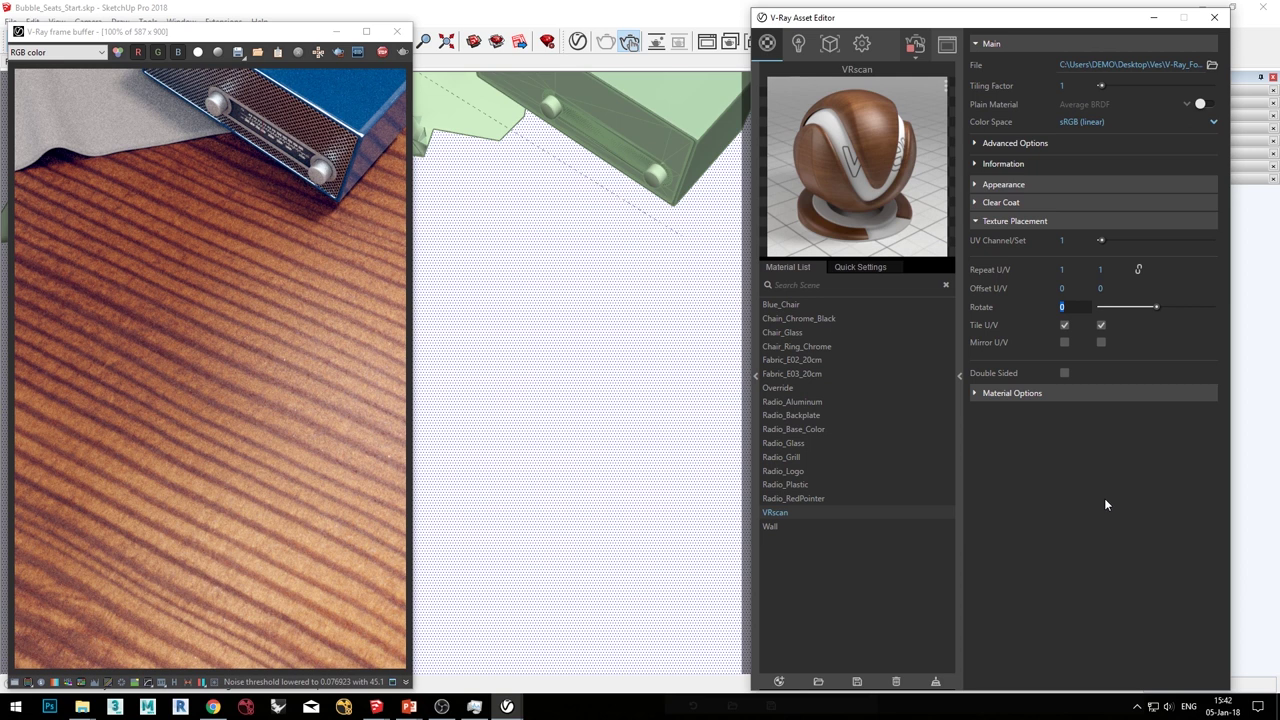
text(65)
key(Return)
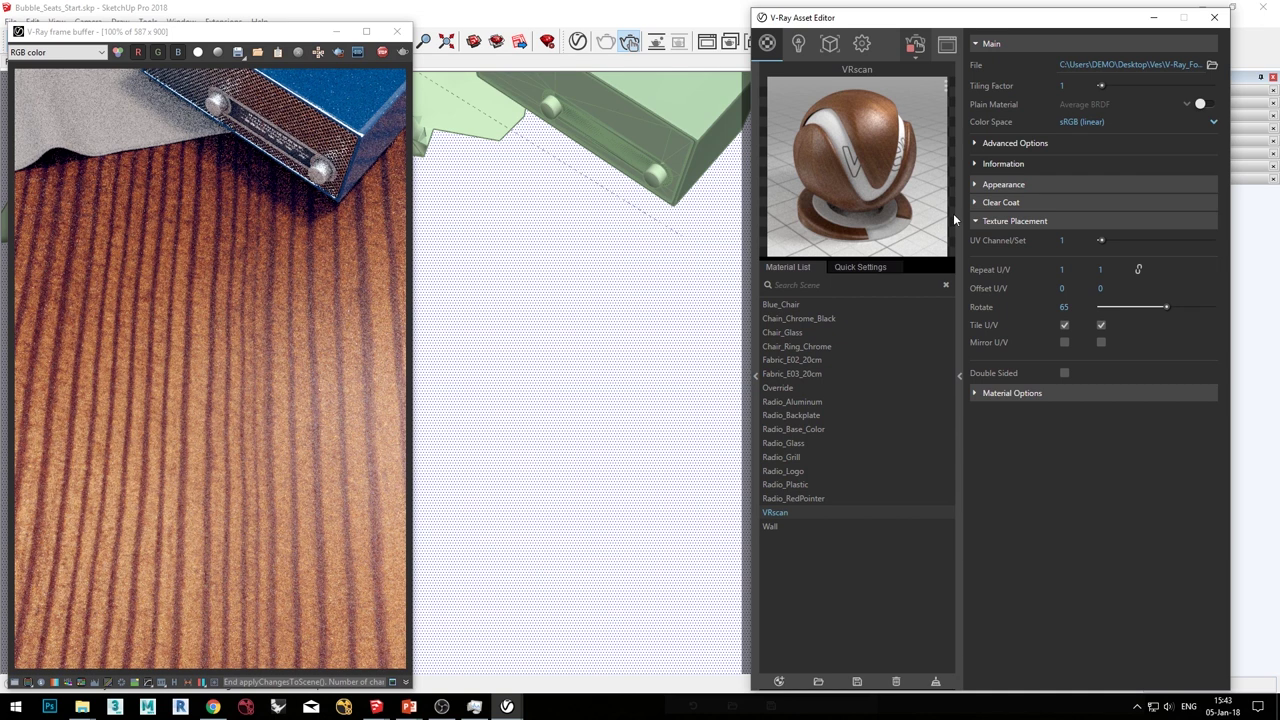
drag(1101, 85, 1104, 85)
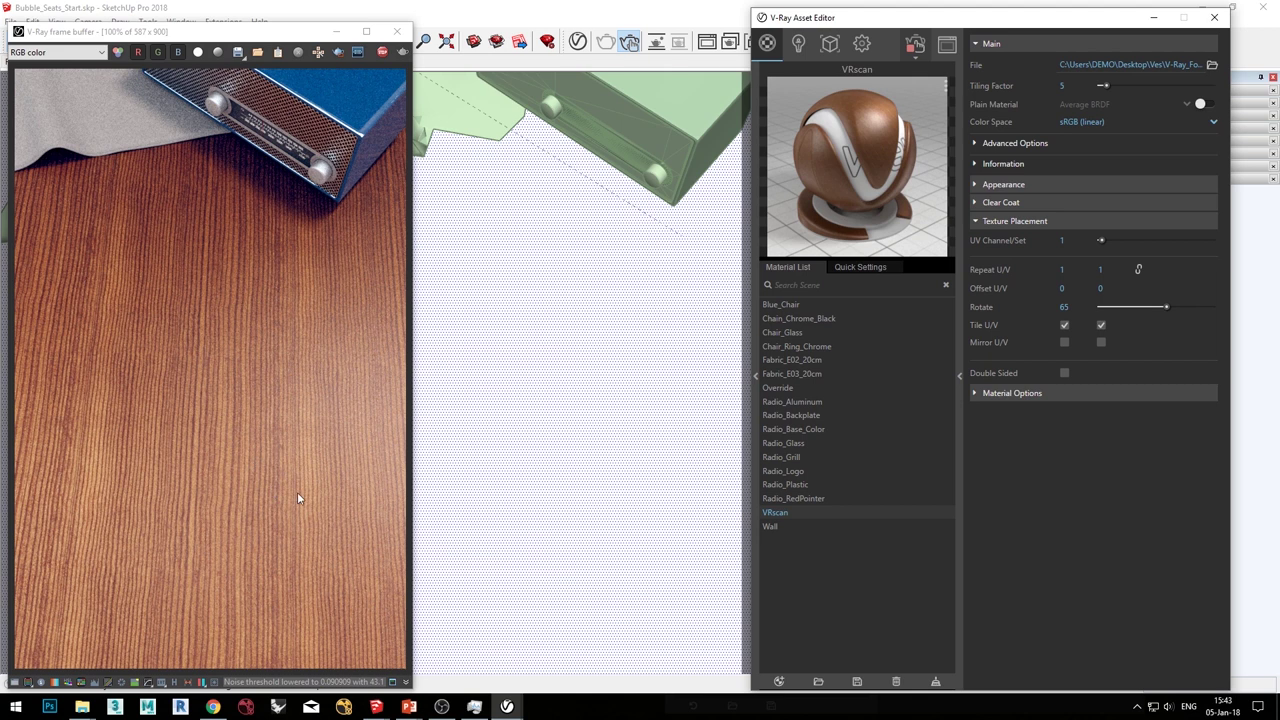
Step: Set the wood VRscan's appearance to a gamma of about 1.5 and a saturation of 0.66
click(1014, 221)
click(1002, 185)
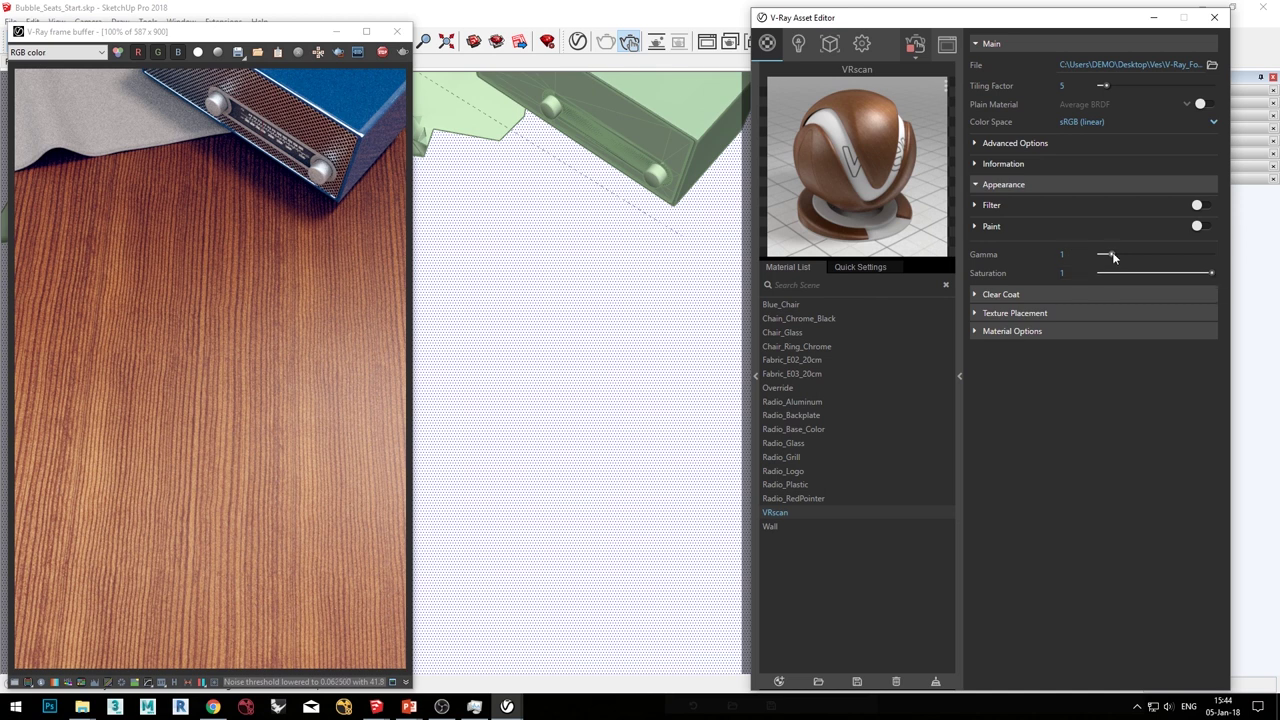
drag(1111, 252, 1115, 252)
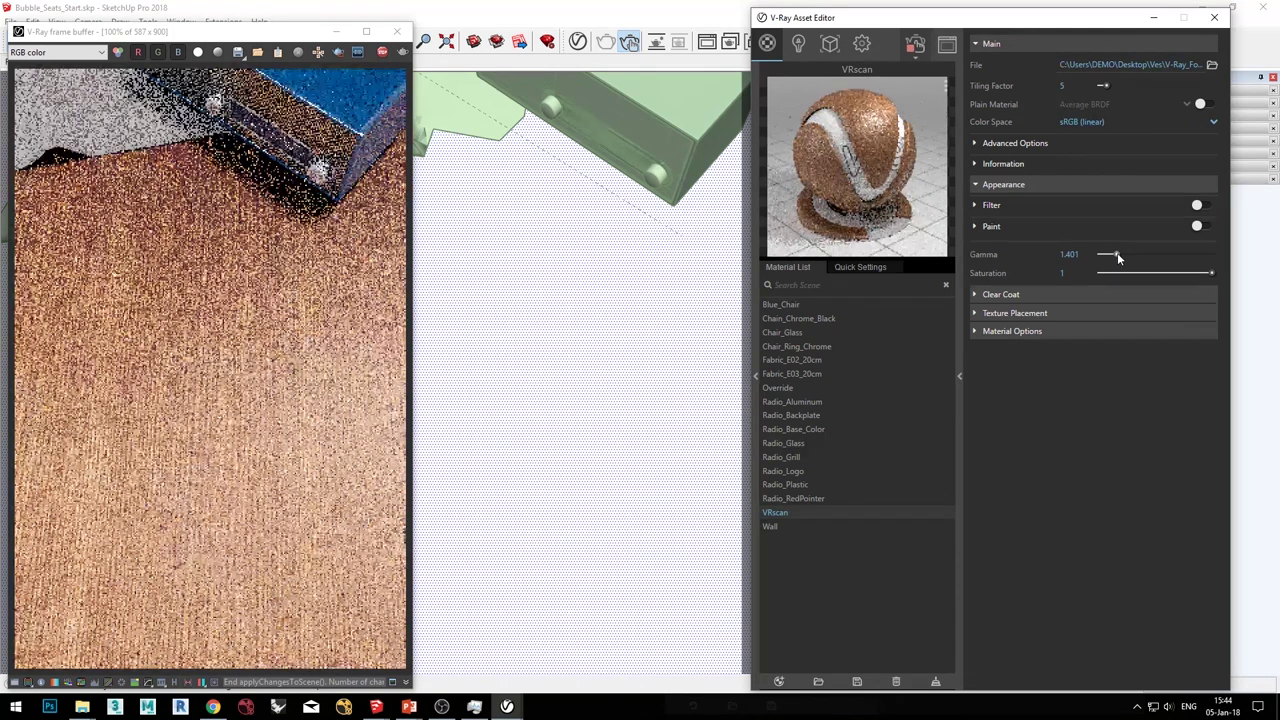
scroll(1117, 254, up, 1)
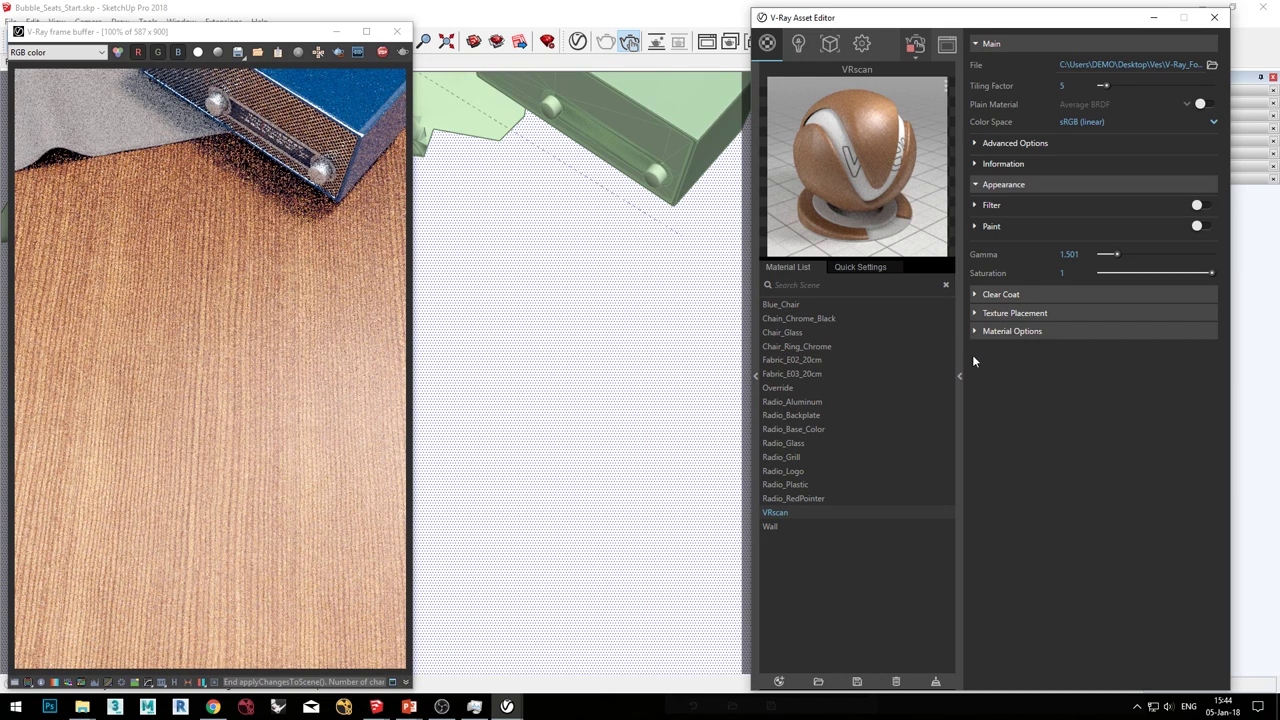
drag(1210, 272, 1174, 275)
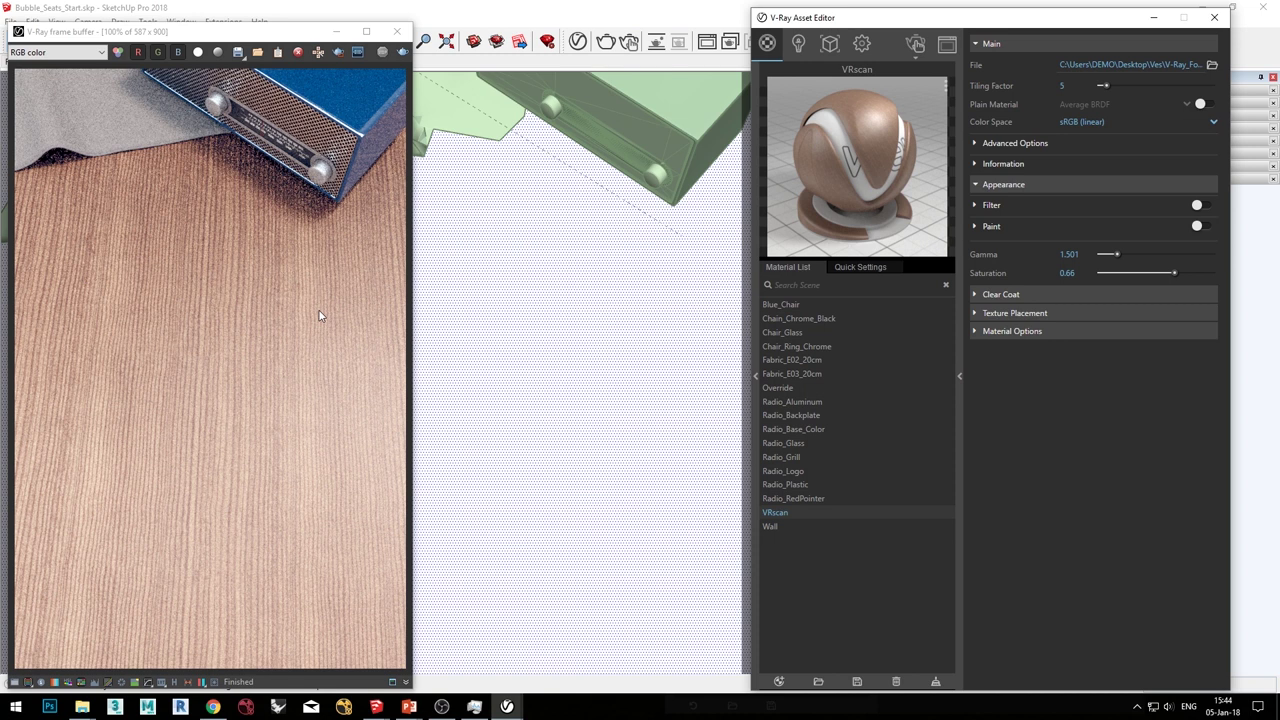
Step: Show the Carpet_Cam scene and create a second VRscan material loaded with Fabric_Grey_Volumetric_S.vrscan
mouse_move(152, 36)
mouse_down()
mouse_move(160, 107)
mouse_move(161, 40)
mouse_up()
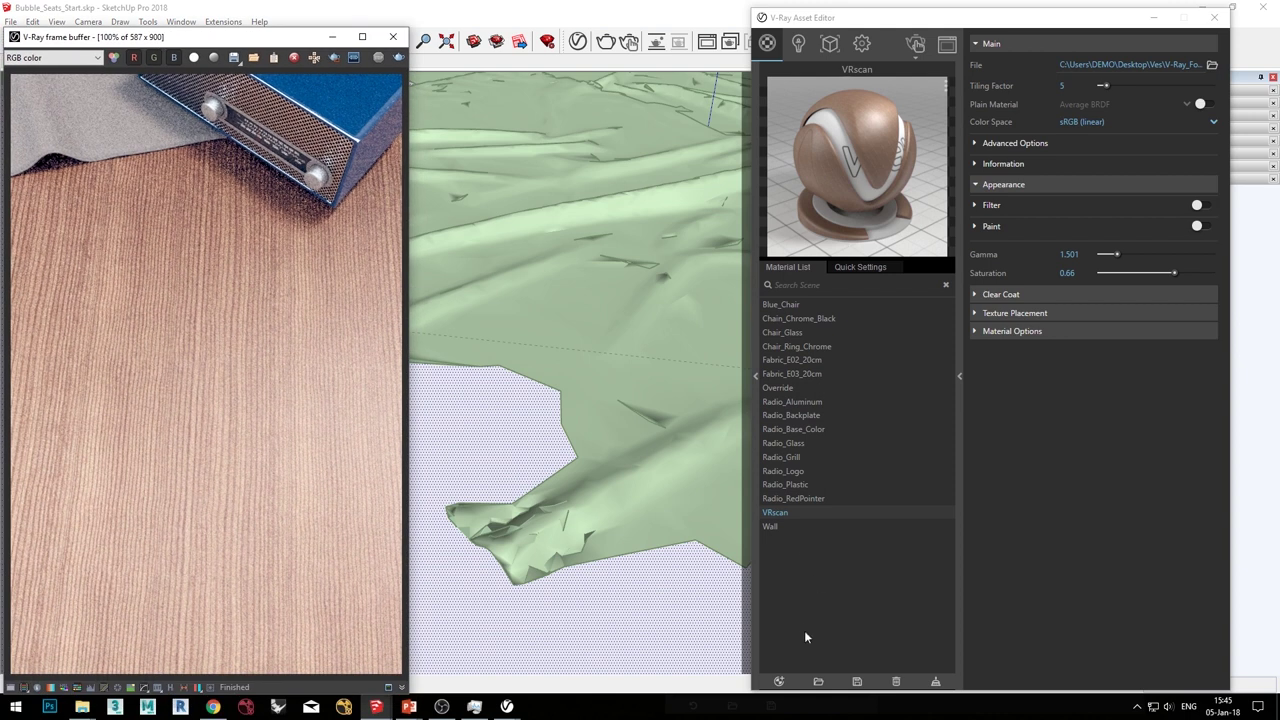
click(778, 681)
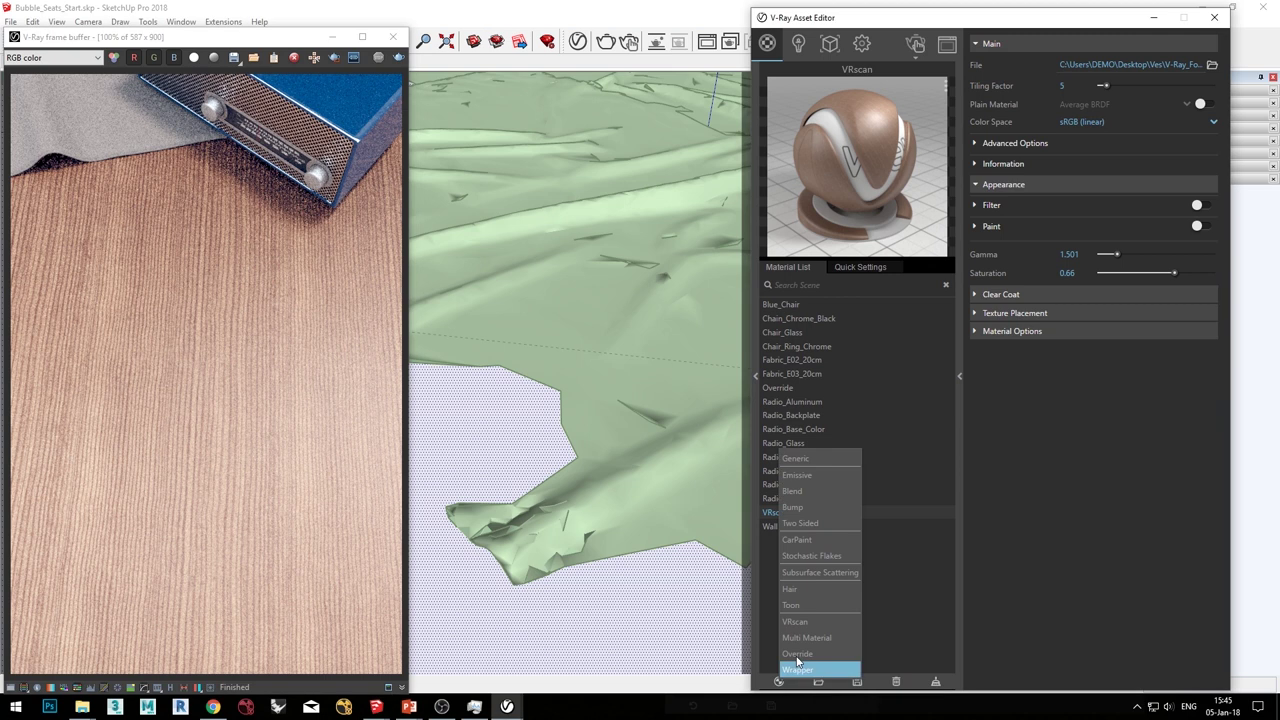
click(804, 621)
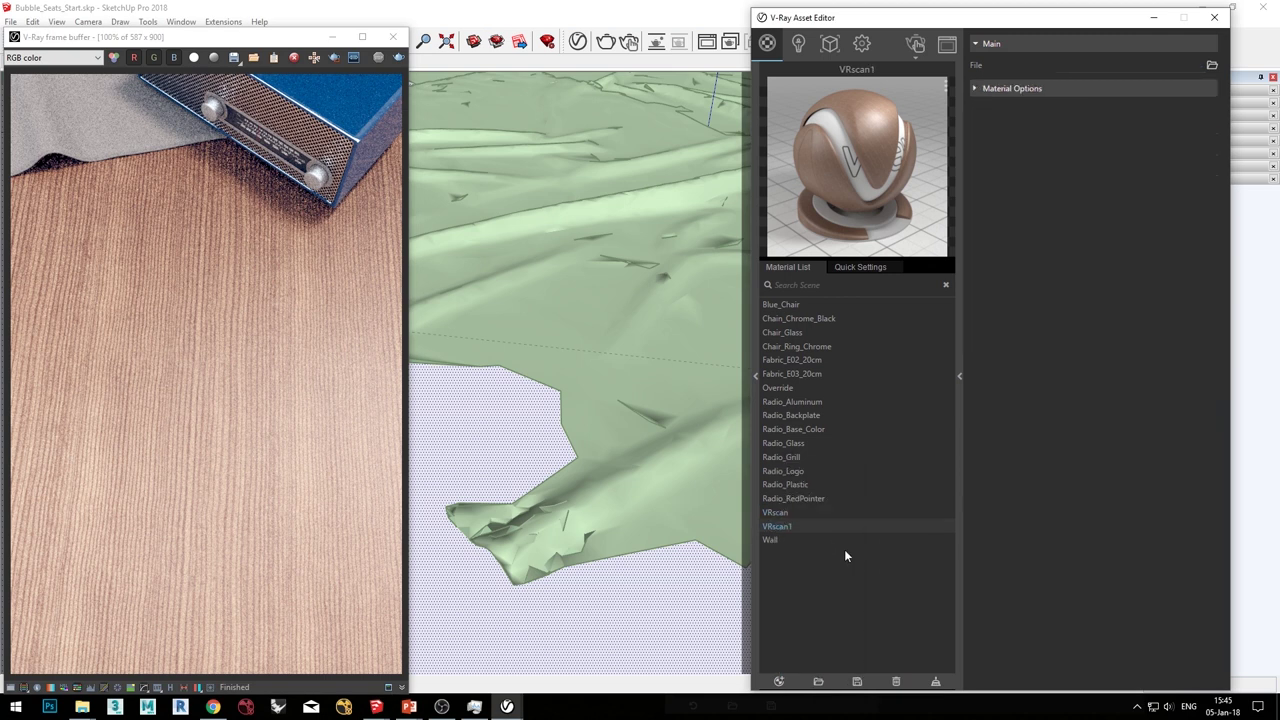
click(1212, 65)
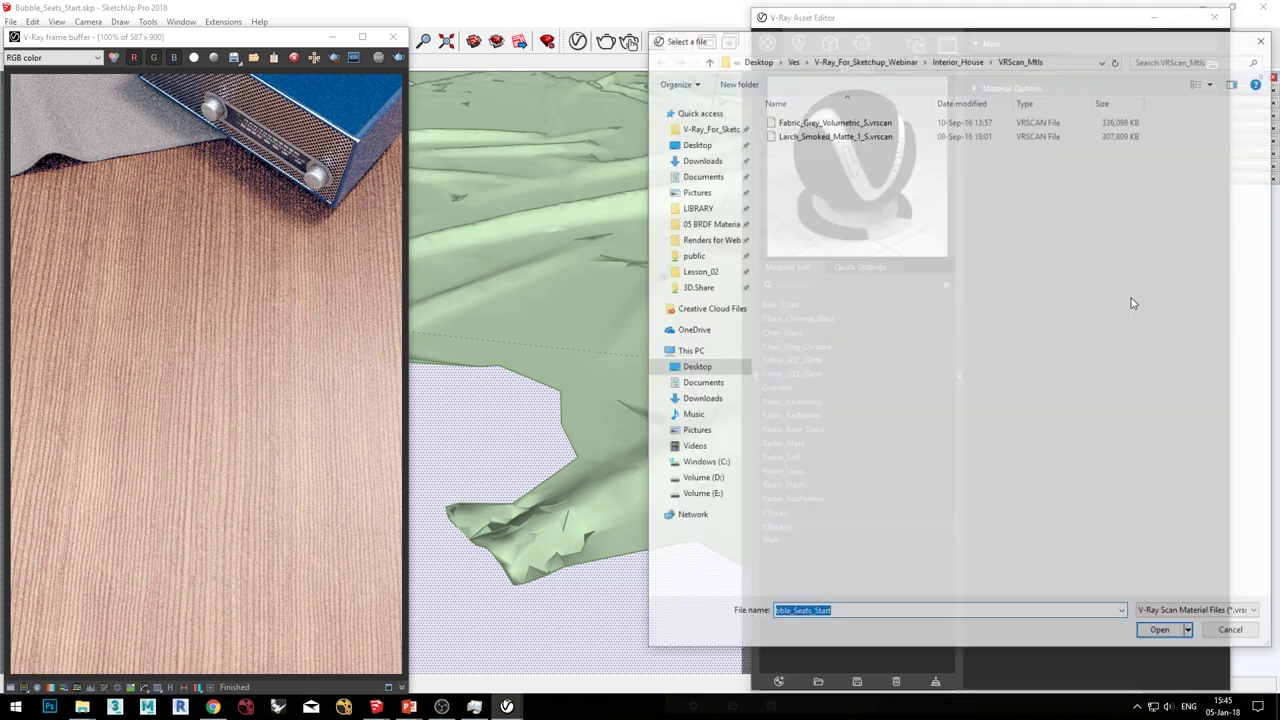
double_click(815, 121)
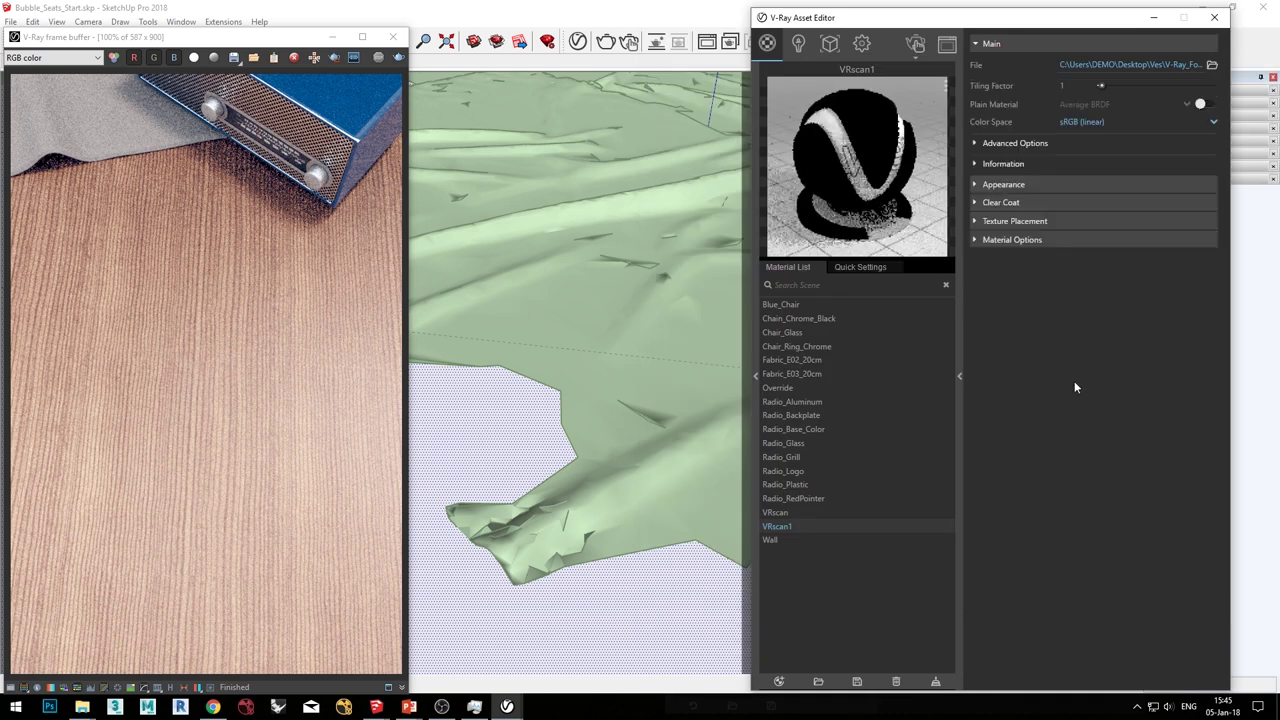
Step: Apply the fabric VRscan material to the carpet and restart the interactive render
click(588, 317)
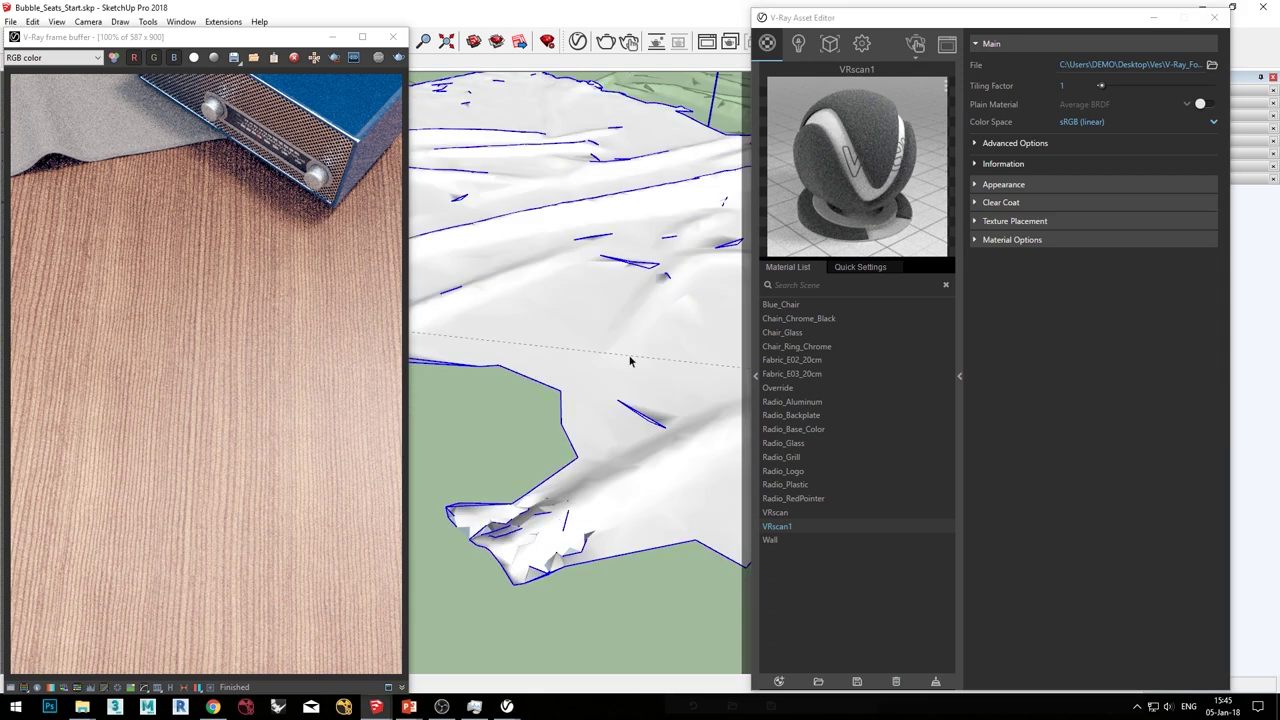
right_click(802, 526)
click(880, 571)
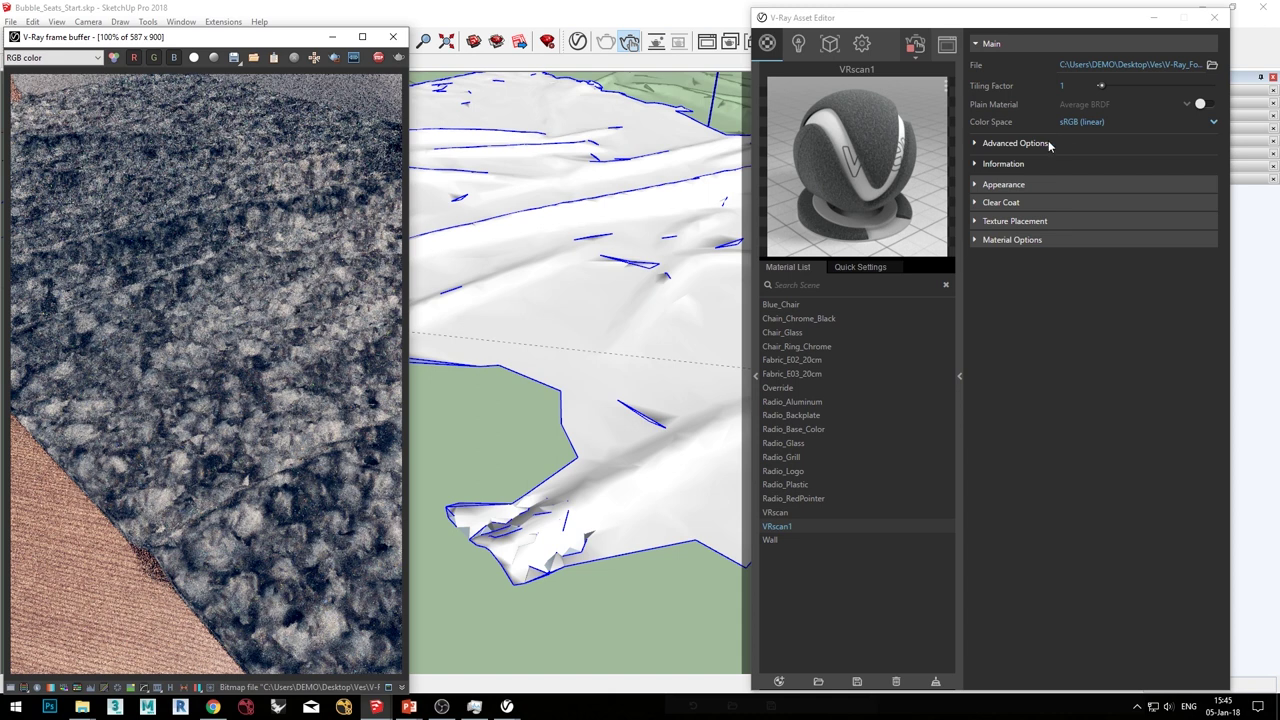
Step: Set the carpet VRscan's tiling factor to 10
click(1079, 86)
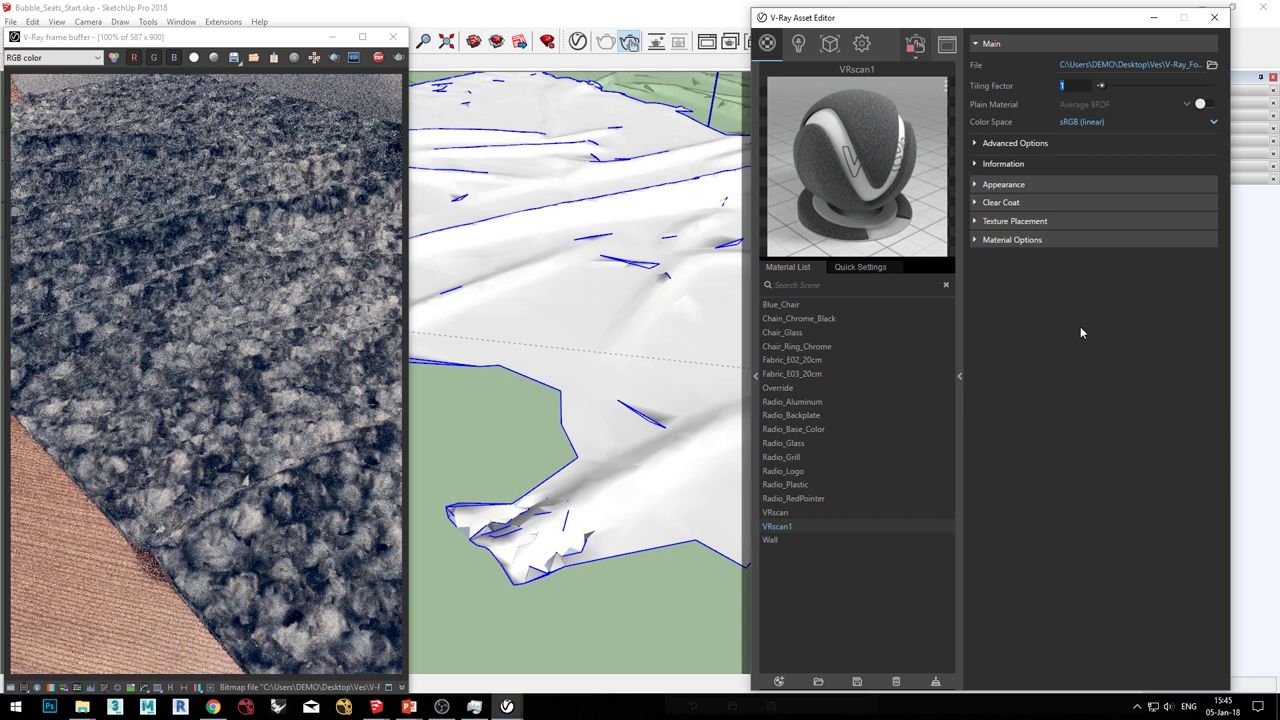
text(10)
key(Return)
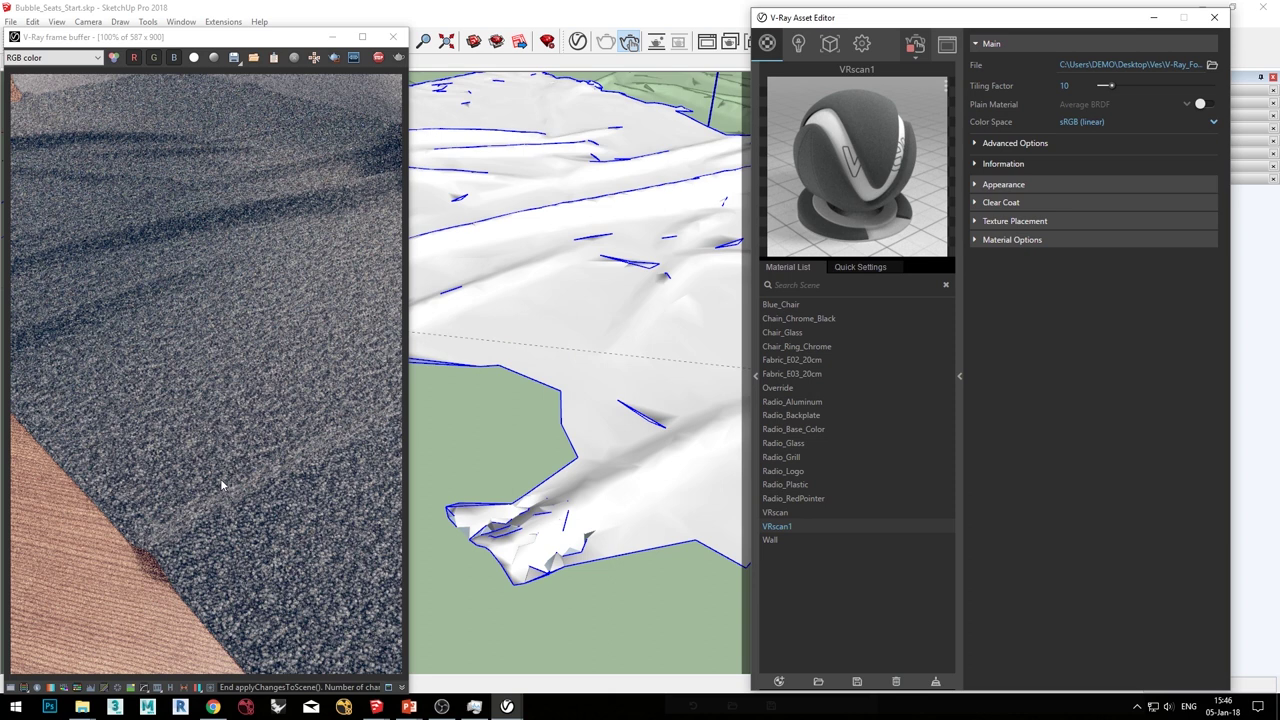
Step: Enable Paint in the carpet VRscan's appearance and set the paint color to a grey-blue of about R 0.414, G 0.474, B 0.498
click(1004, 186)
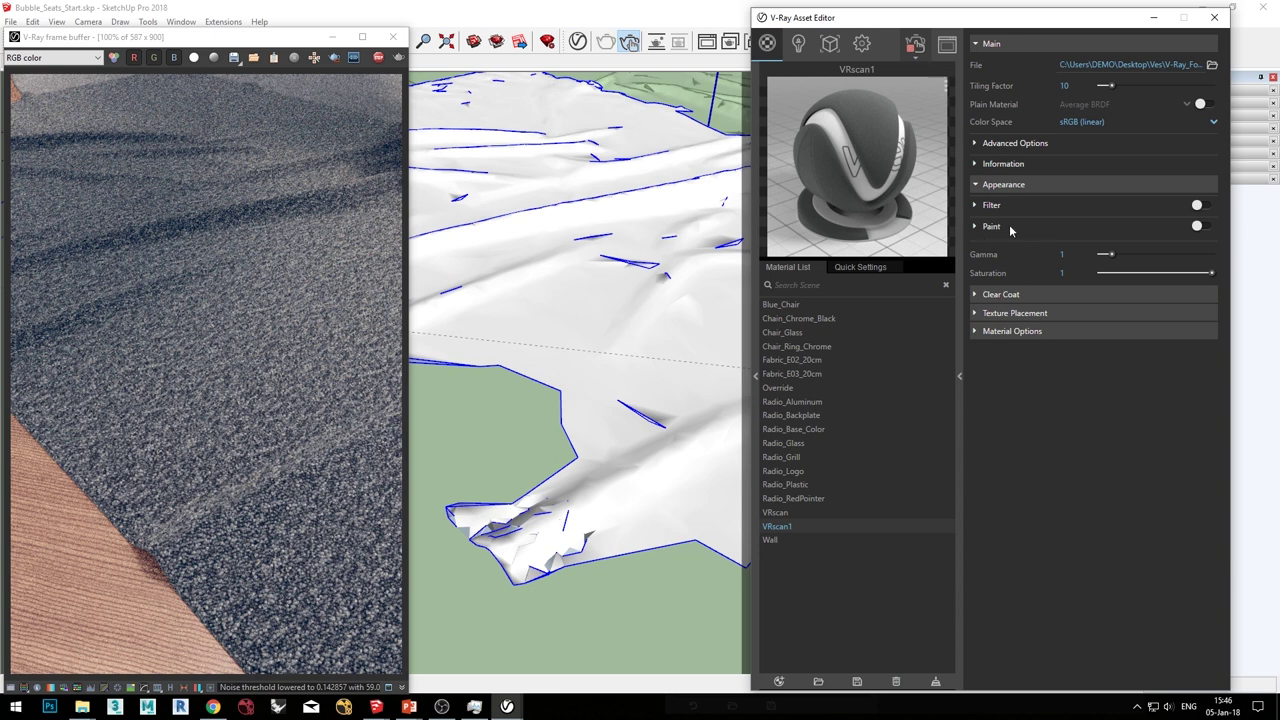
click(990, 228)
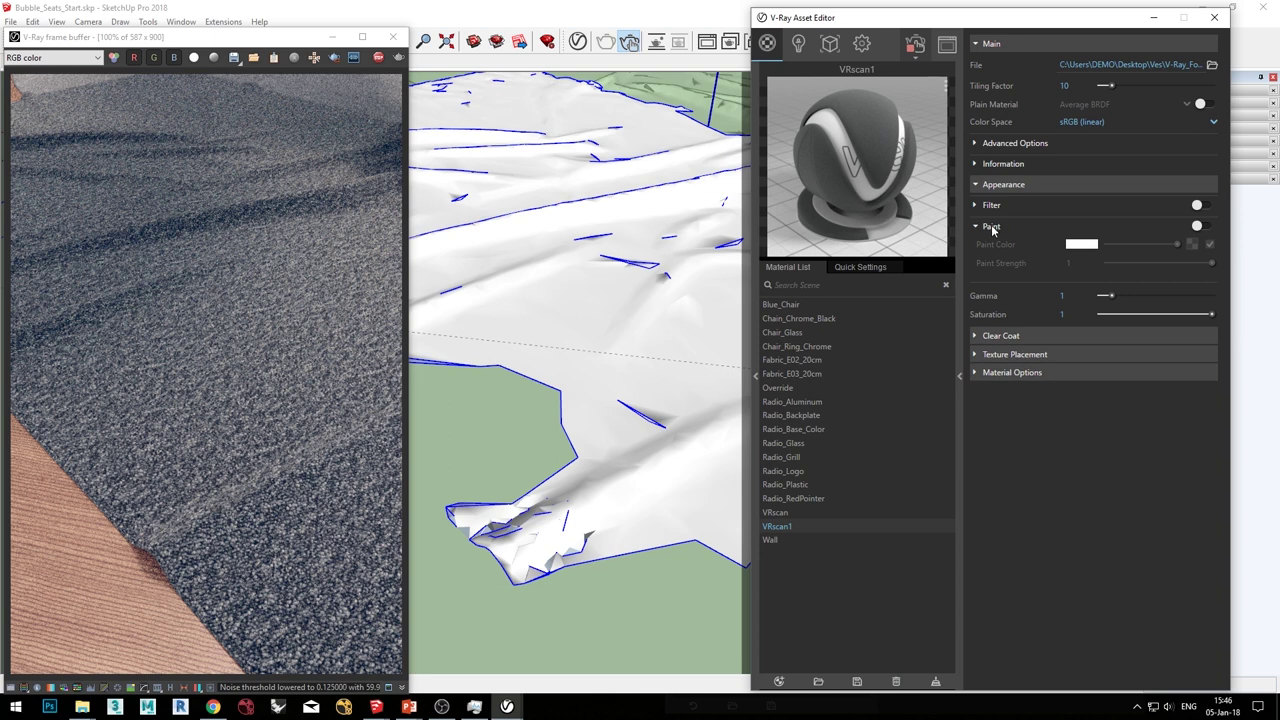
click(1206, 228)
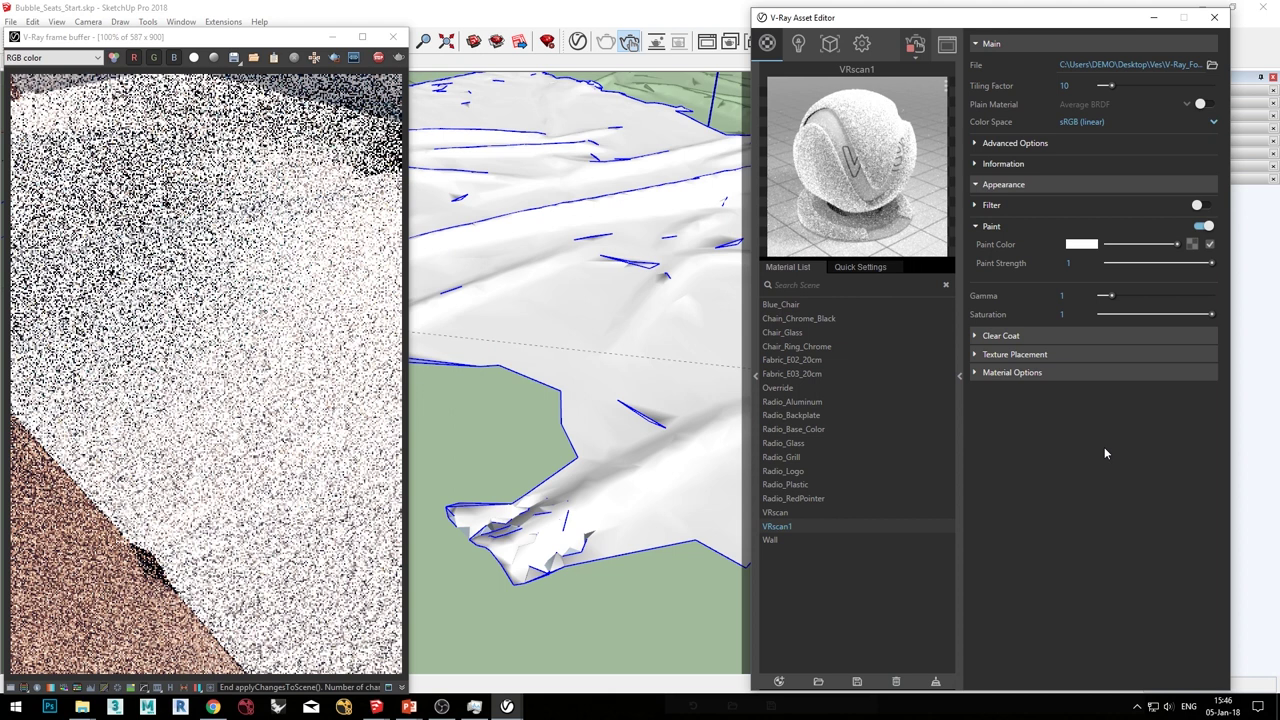
click(1066, 245)
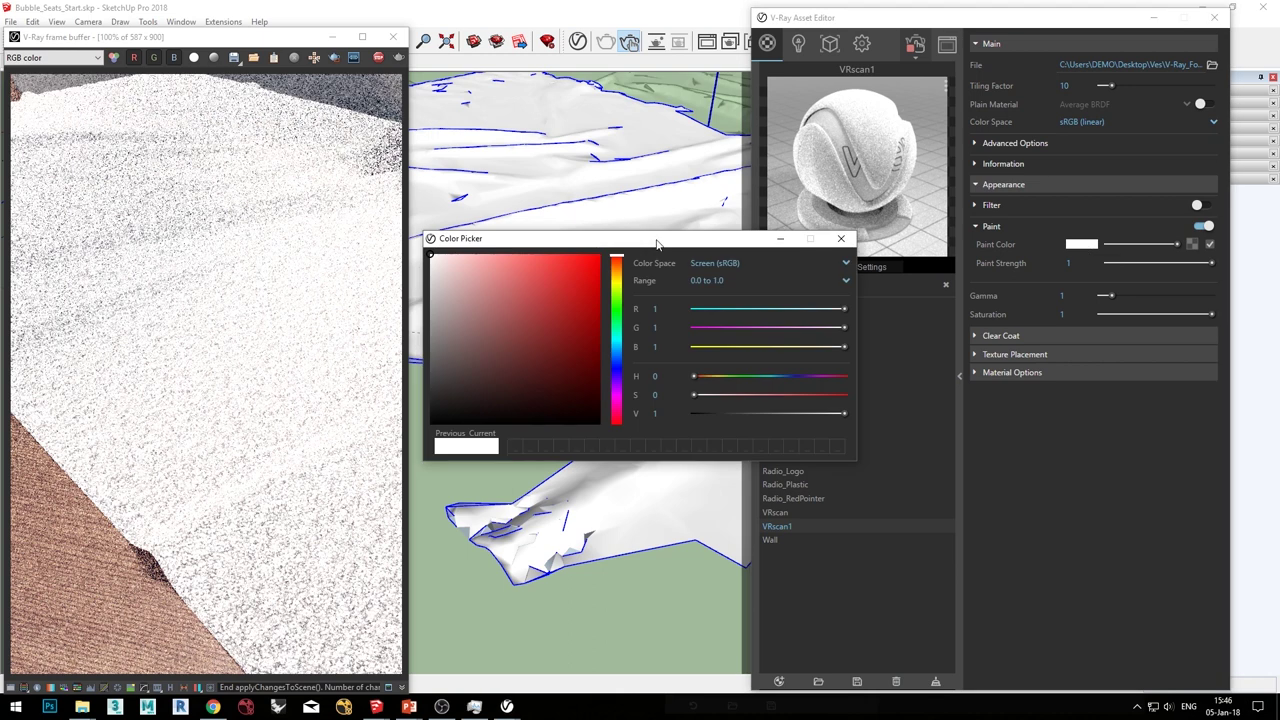
drag(630, 240, 614, 256)
click(601, 364)
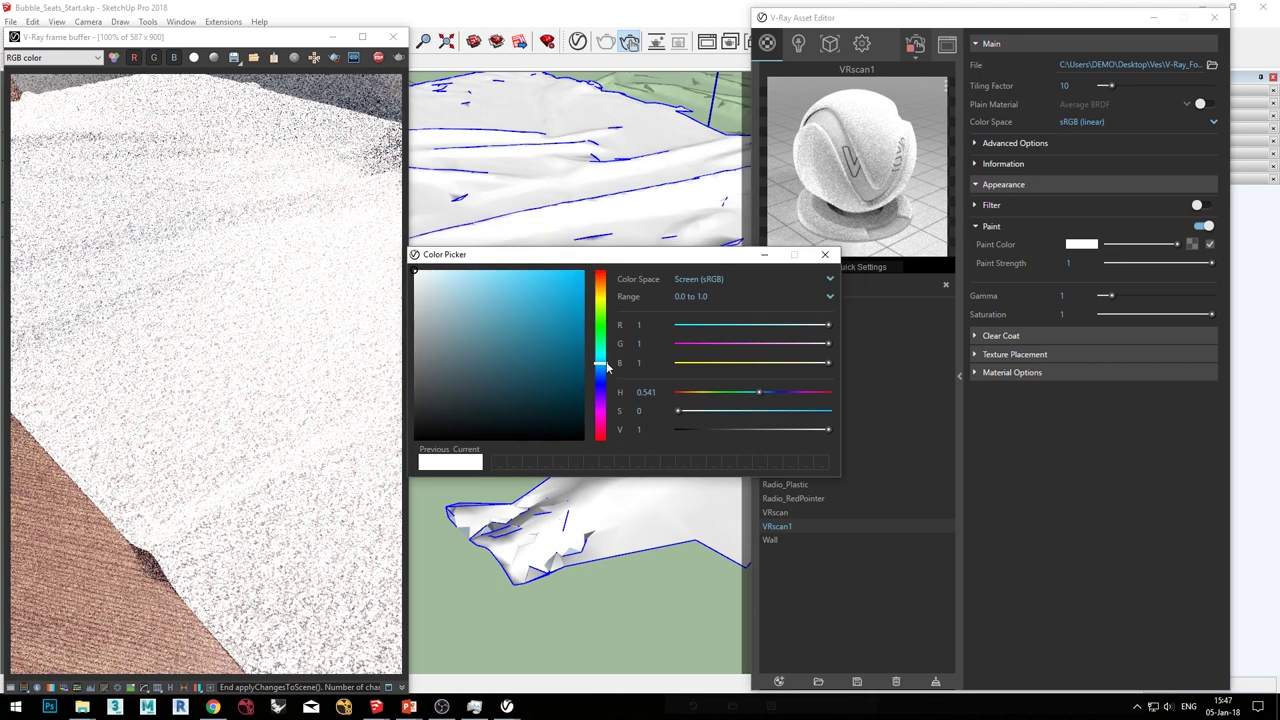
click(443, 355)
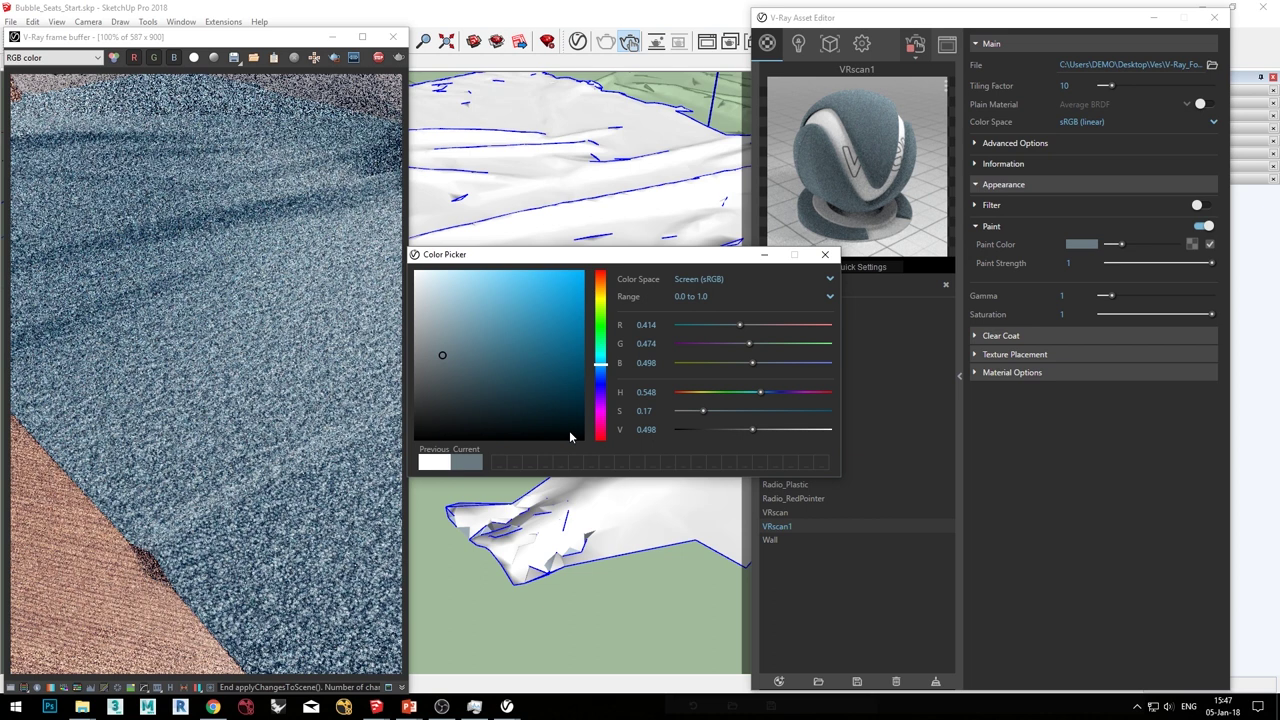
click(825, 254)
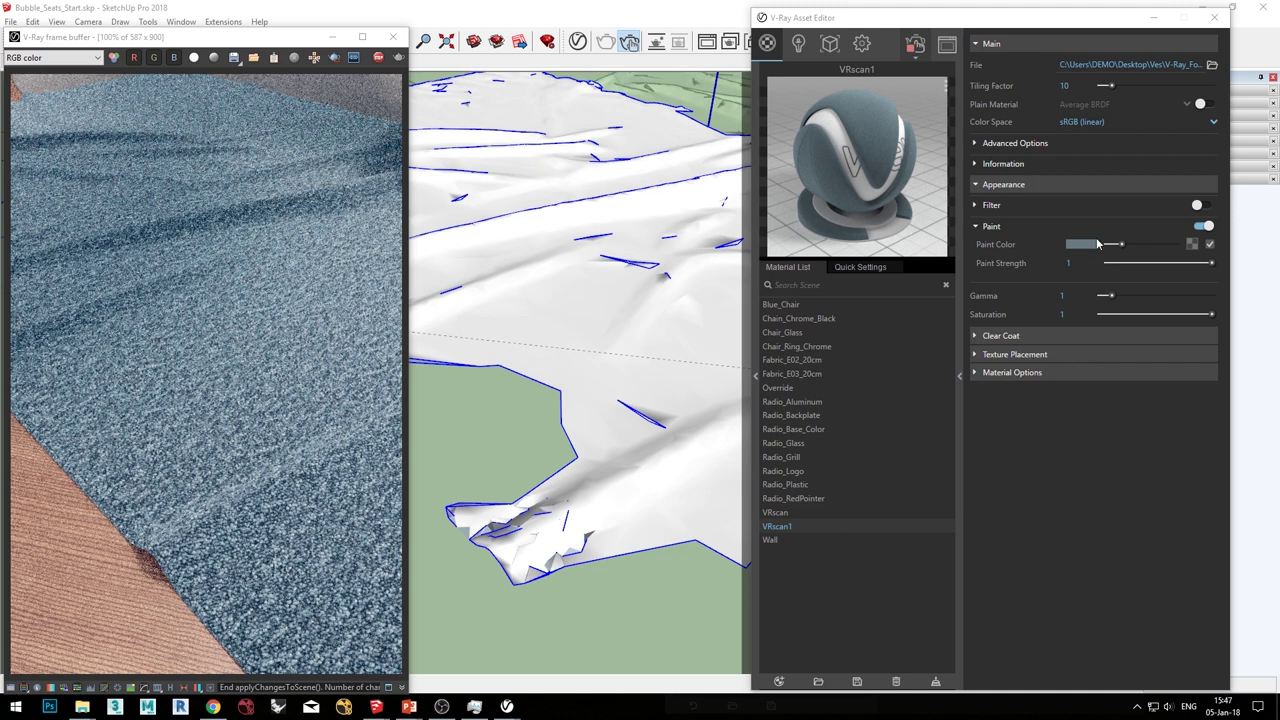
Step: Map the carpet VRscan's paint color with the bitmap Rug003_Diff.jpg from the Interior_House Assets folder
click(1191, 245)
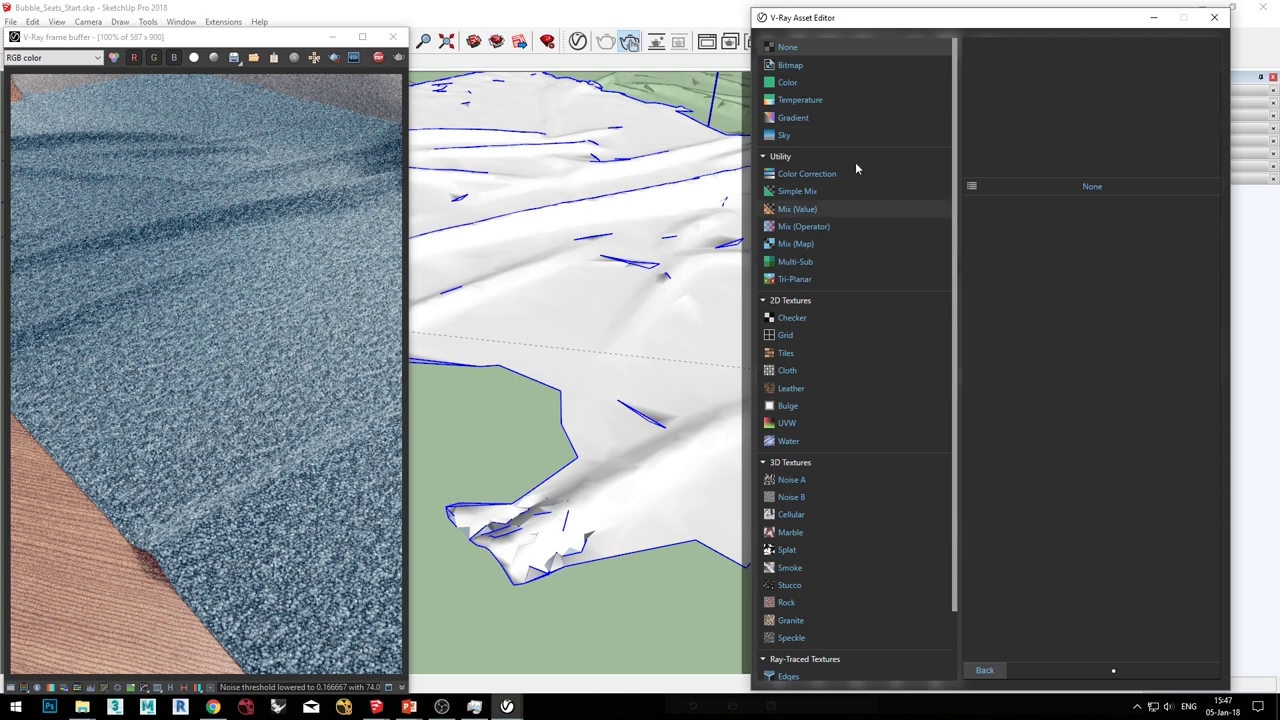
click(816, 120)
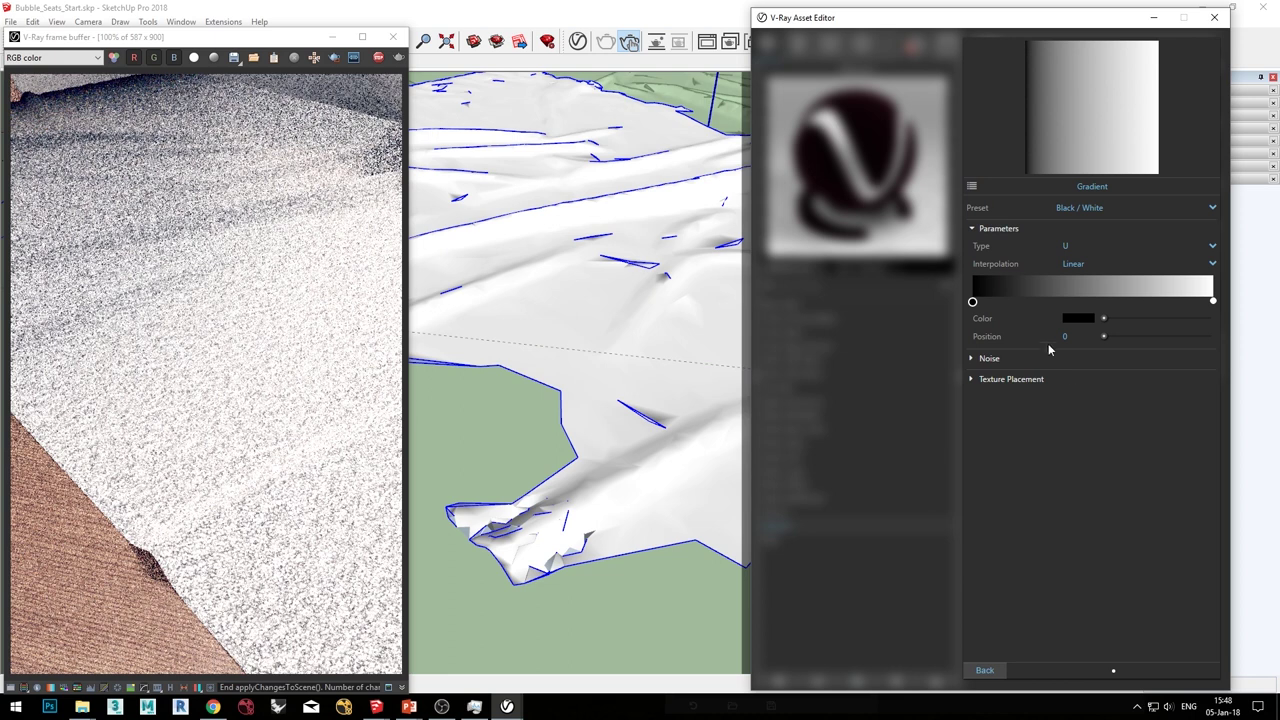
click(972, 186)
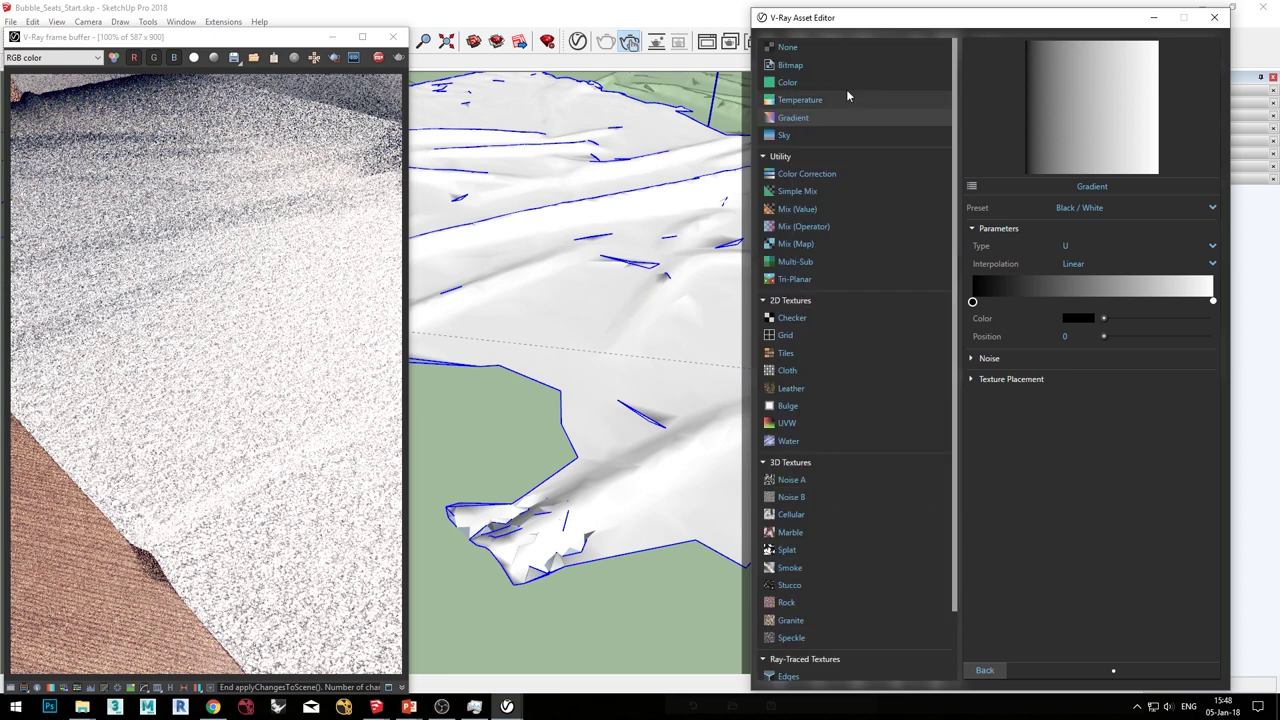
click(800, 66)
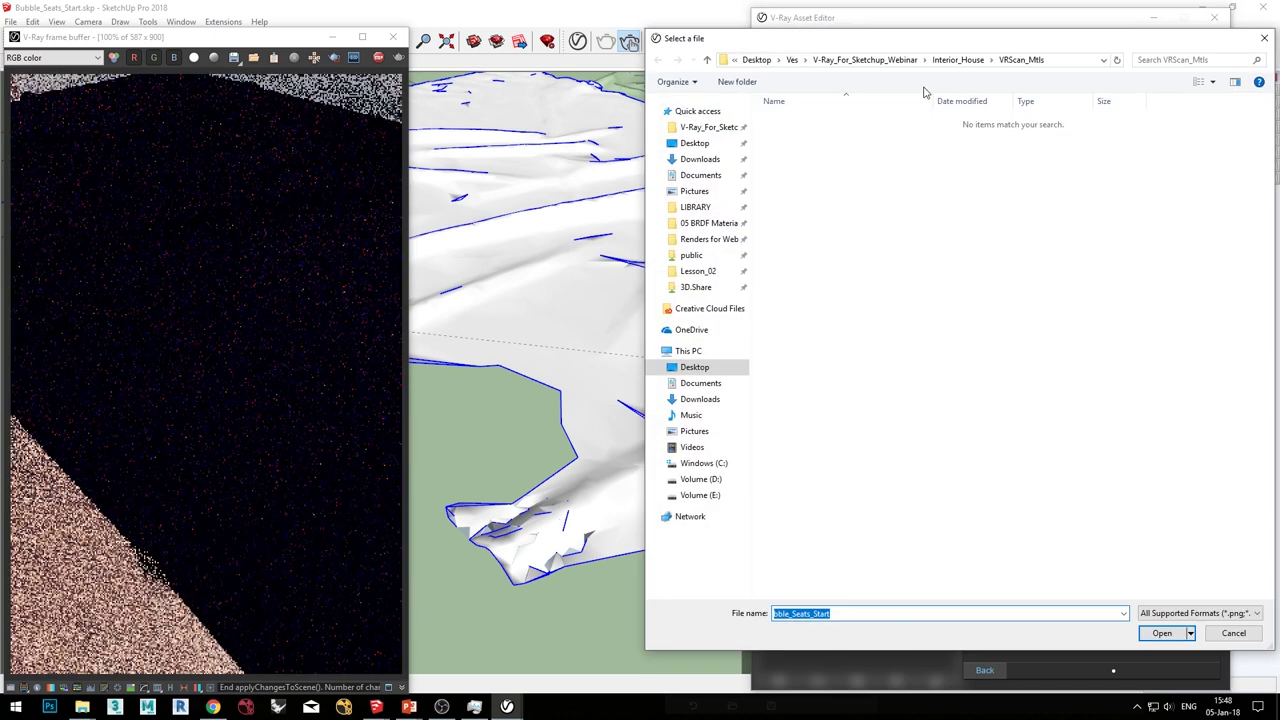
click(950, 62)
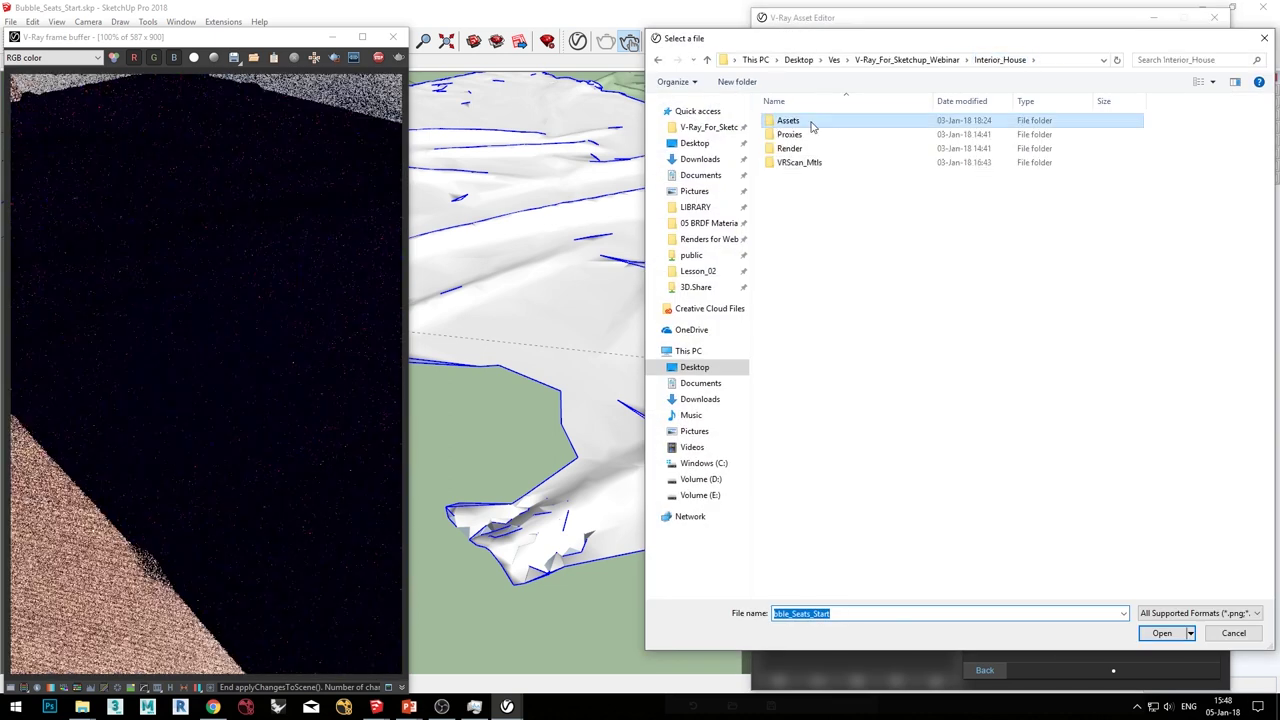
double_click(811, 124)
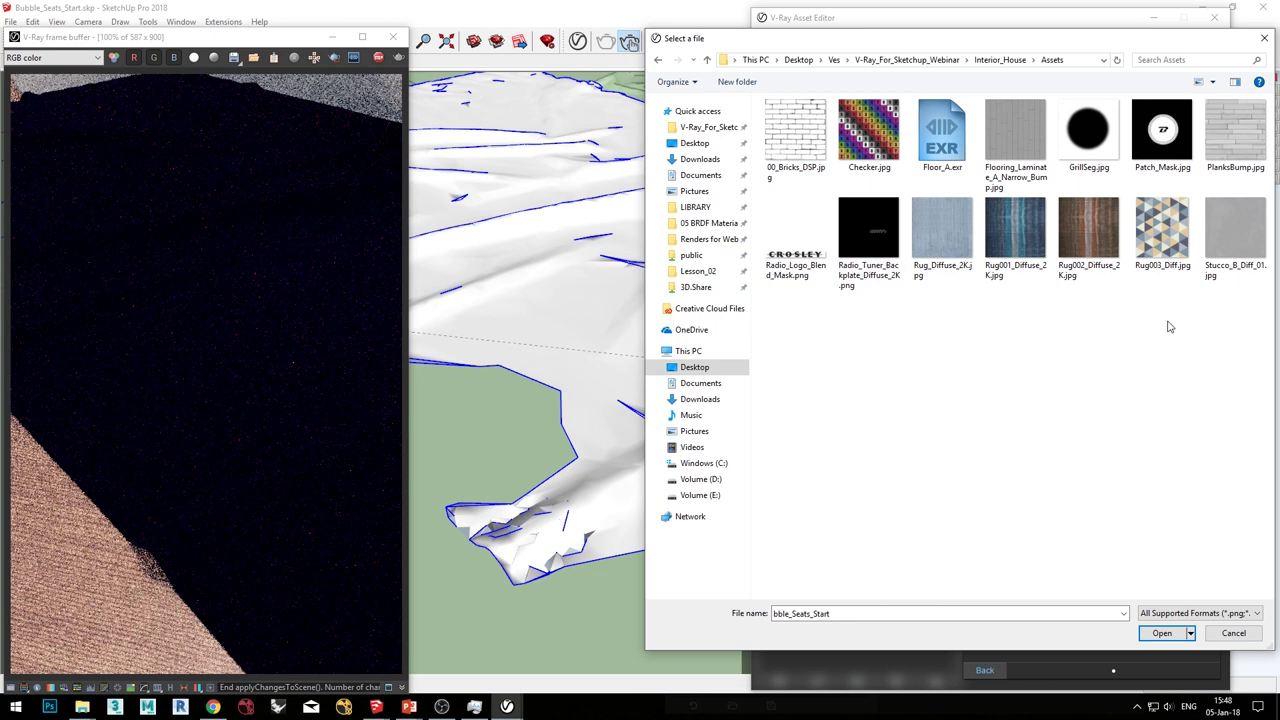
click(1152, 247)
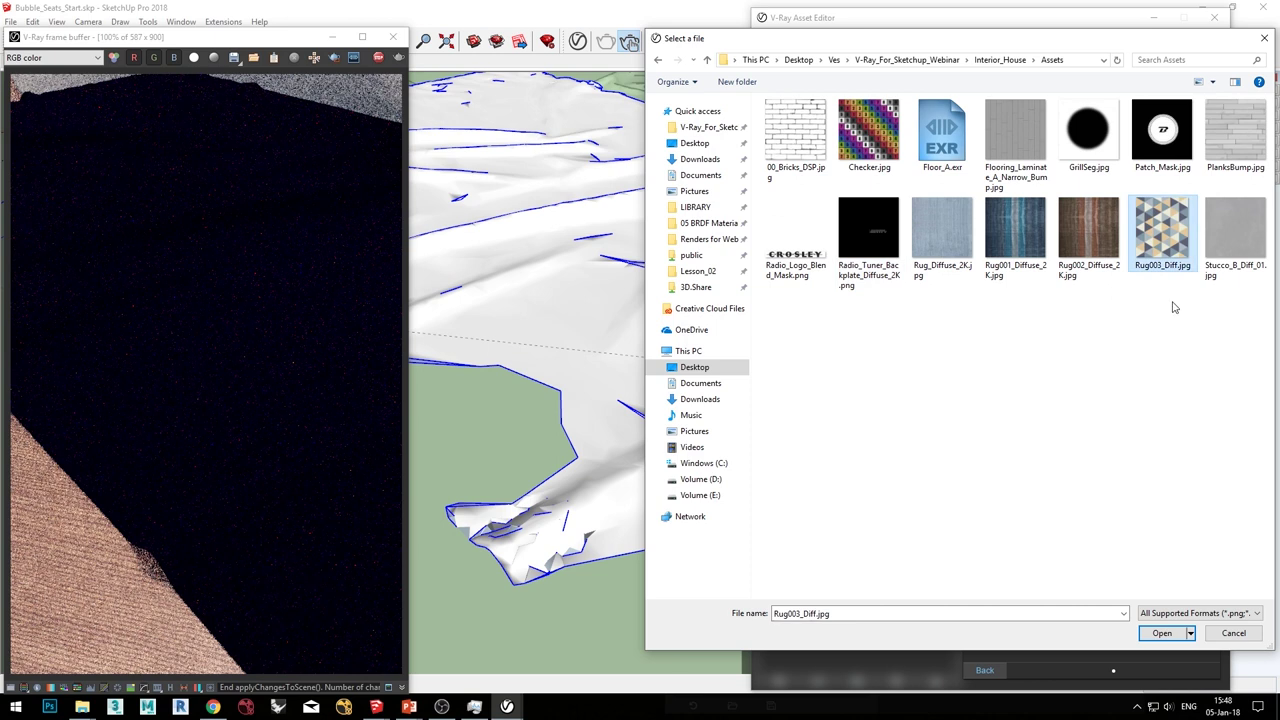
click(1160, 634)
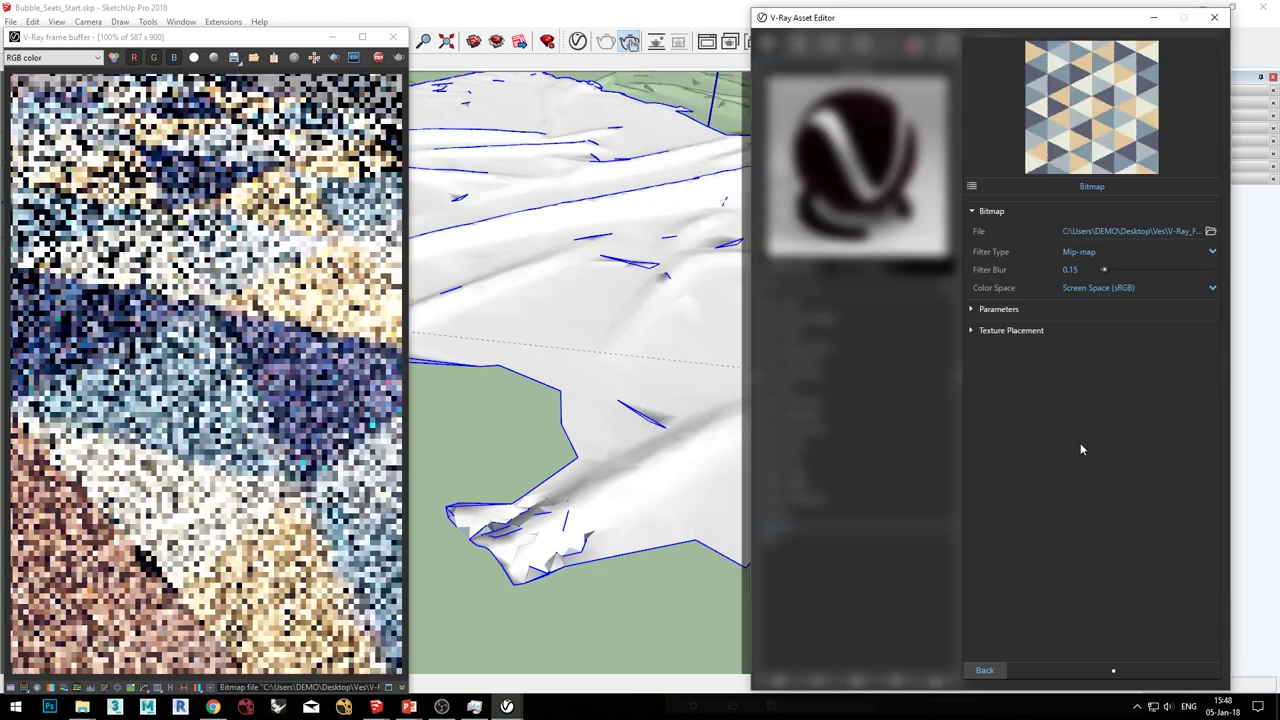
click(985, 670)
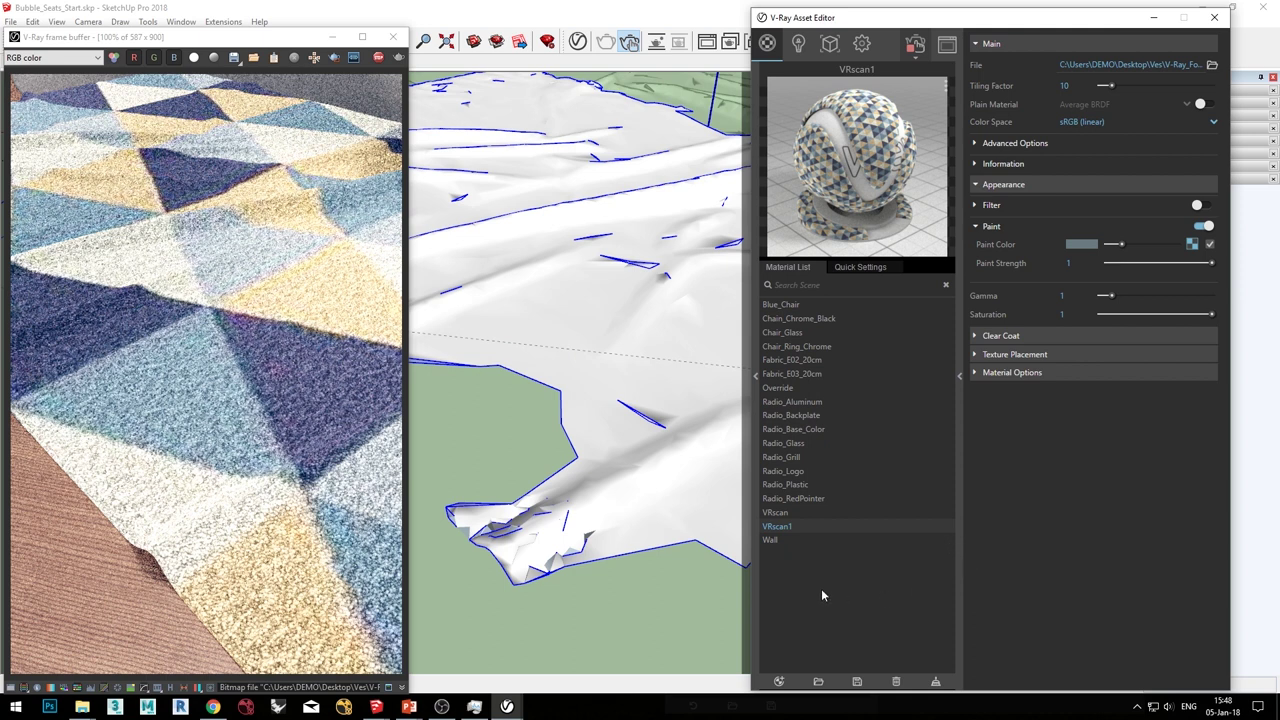
Step: Create a Blend material with VRscan1 as its base material
click(779, 682)
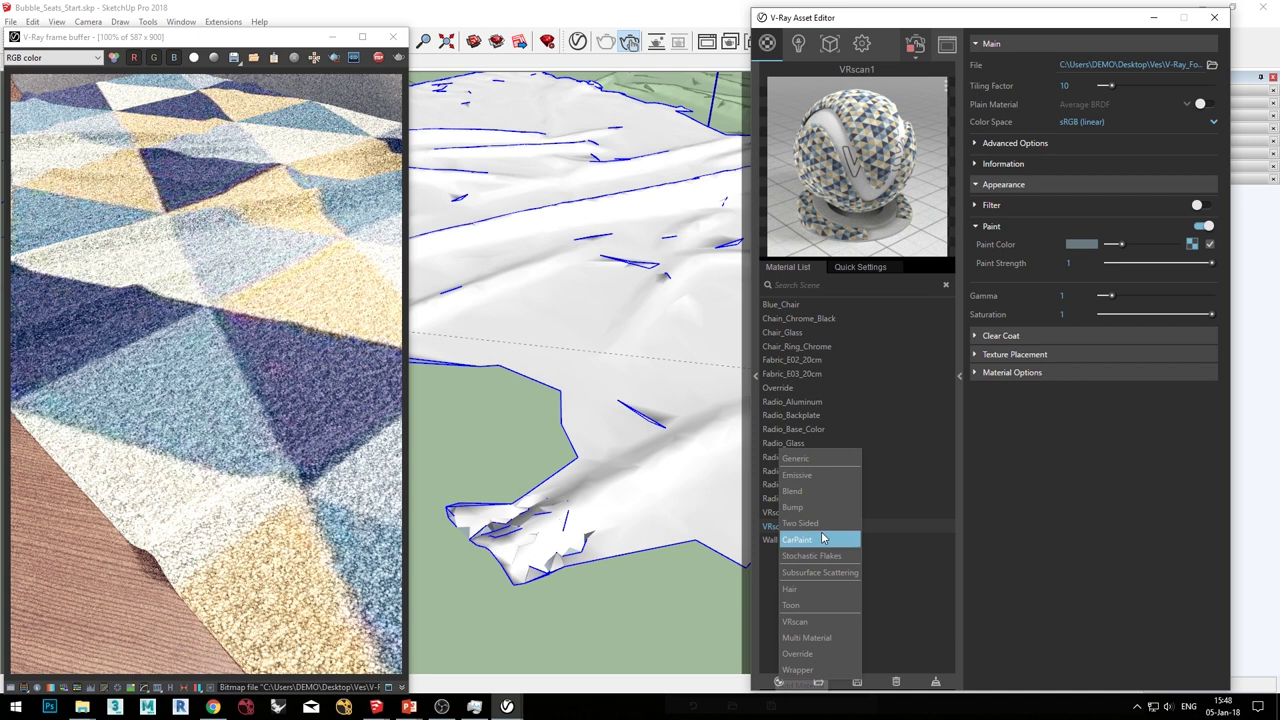
click(805, 493)
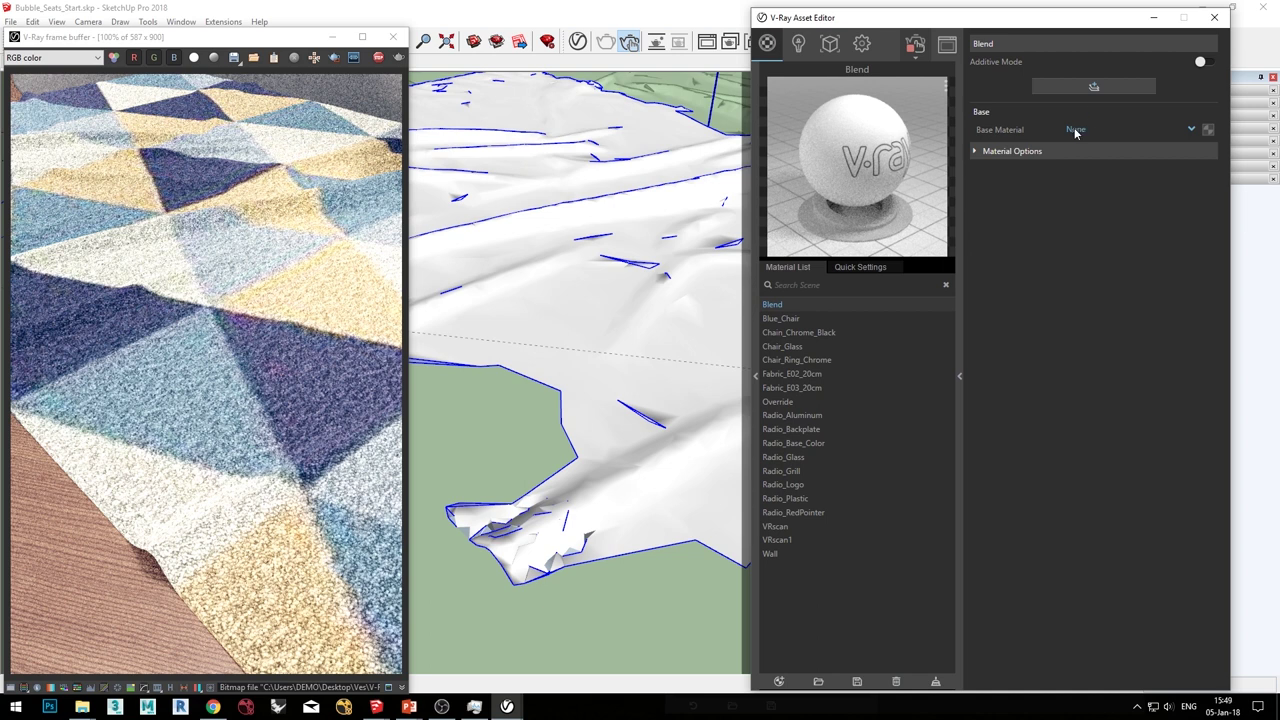
click(1088, 130)
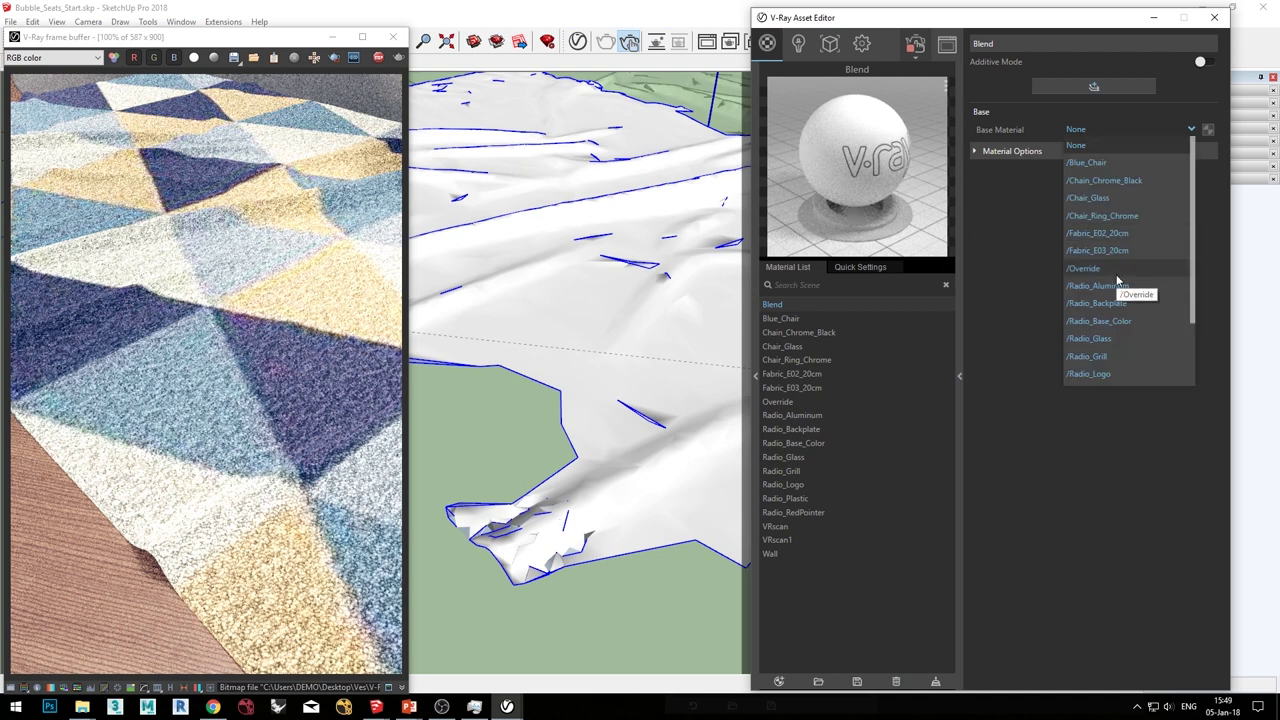
scroll(1117, 280, down, 2)
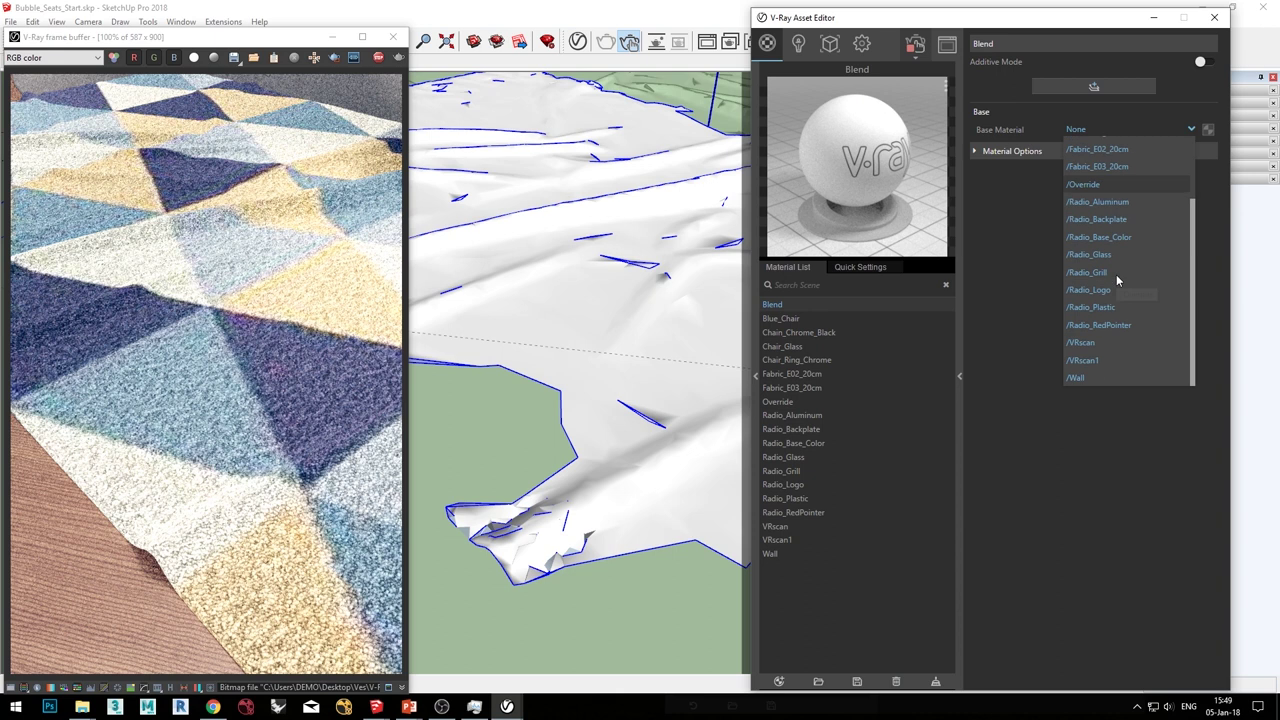
click(1116, 361)
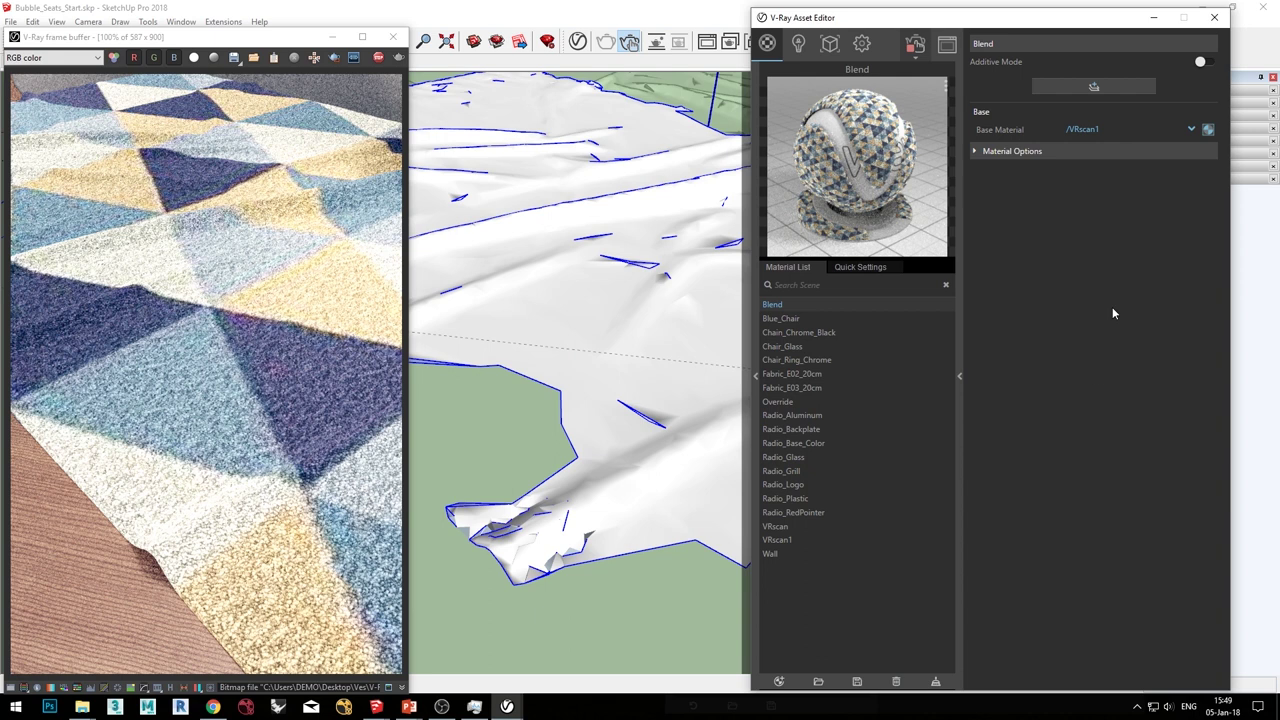
Step: Add a coat to the Blend material using Fabric_E02_20cm and try out its blend amount
click(1095, 90)
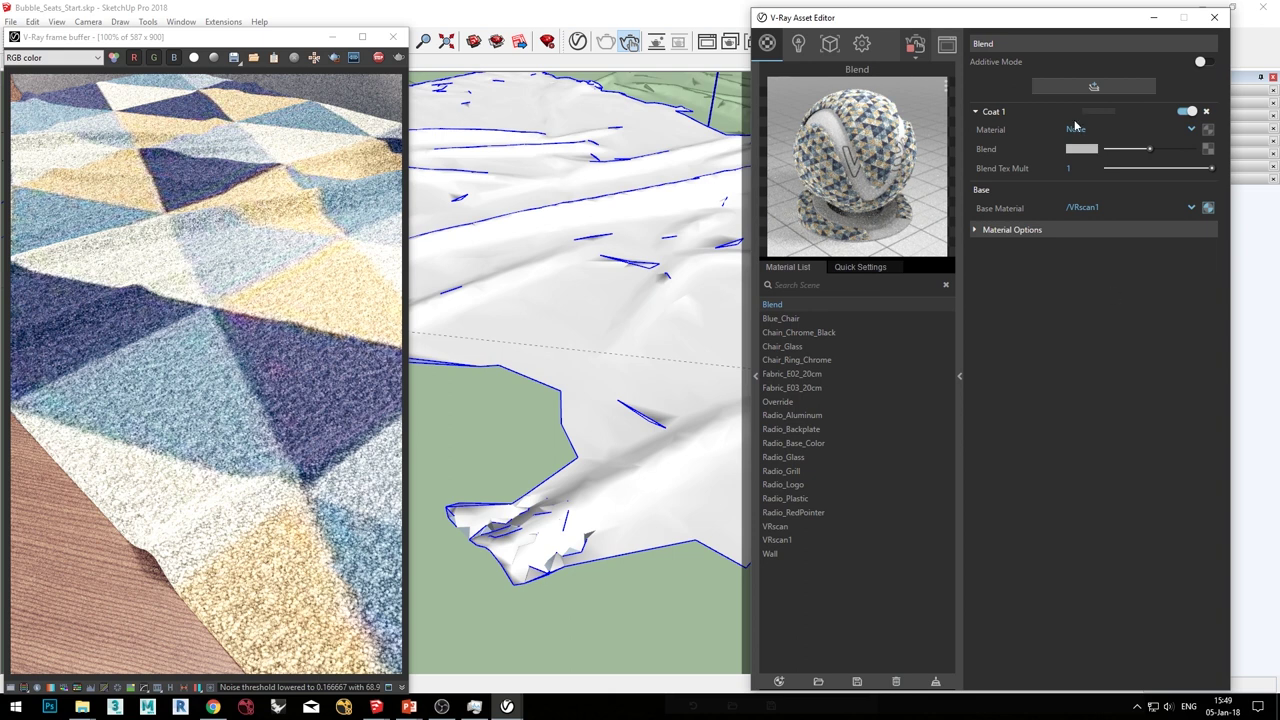
click(756, 343)
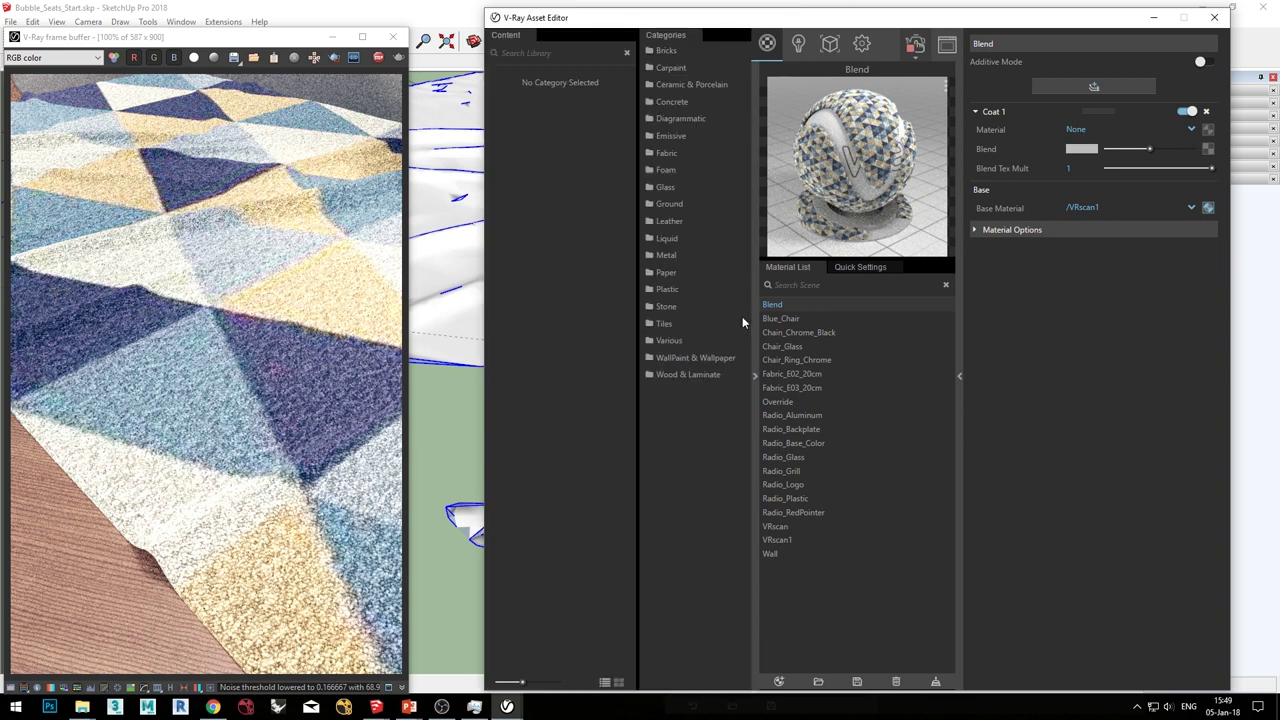
click(756, 307)
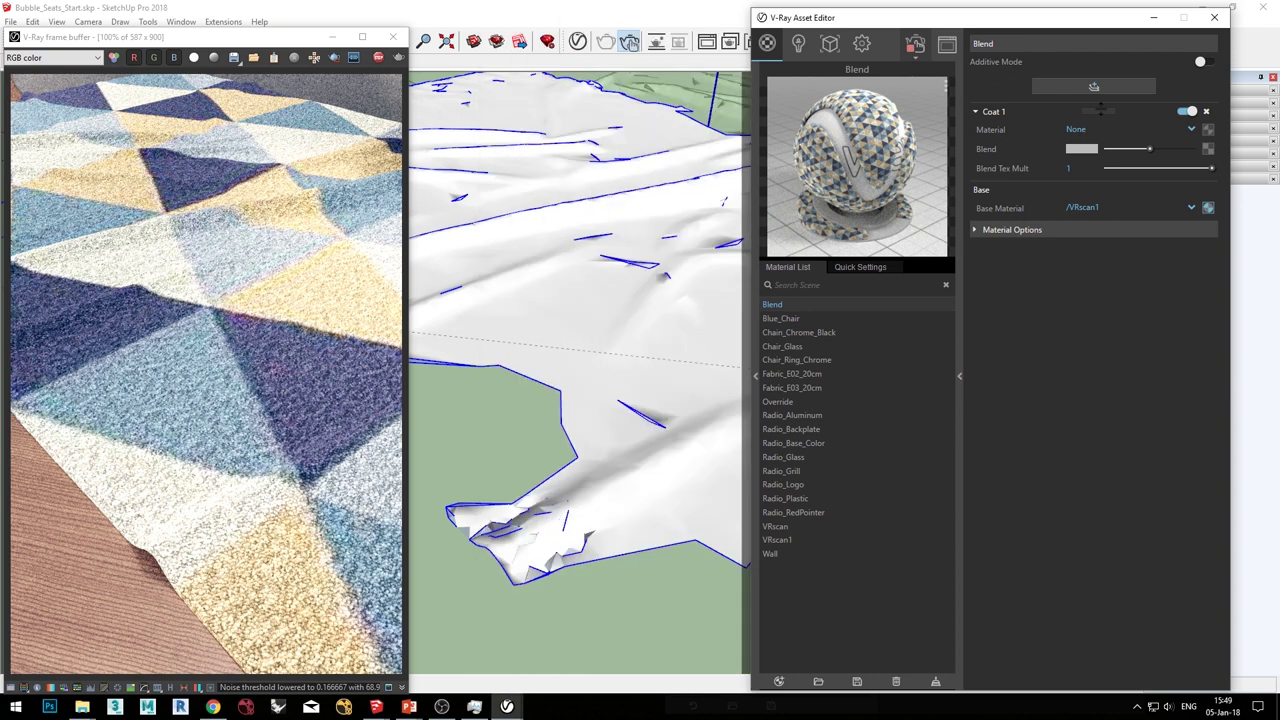
click(1088, 132)
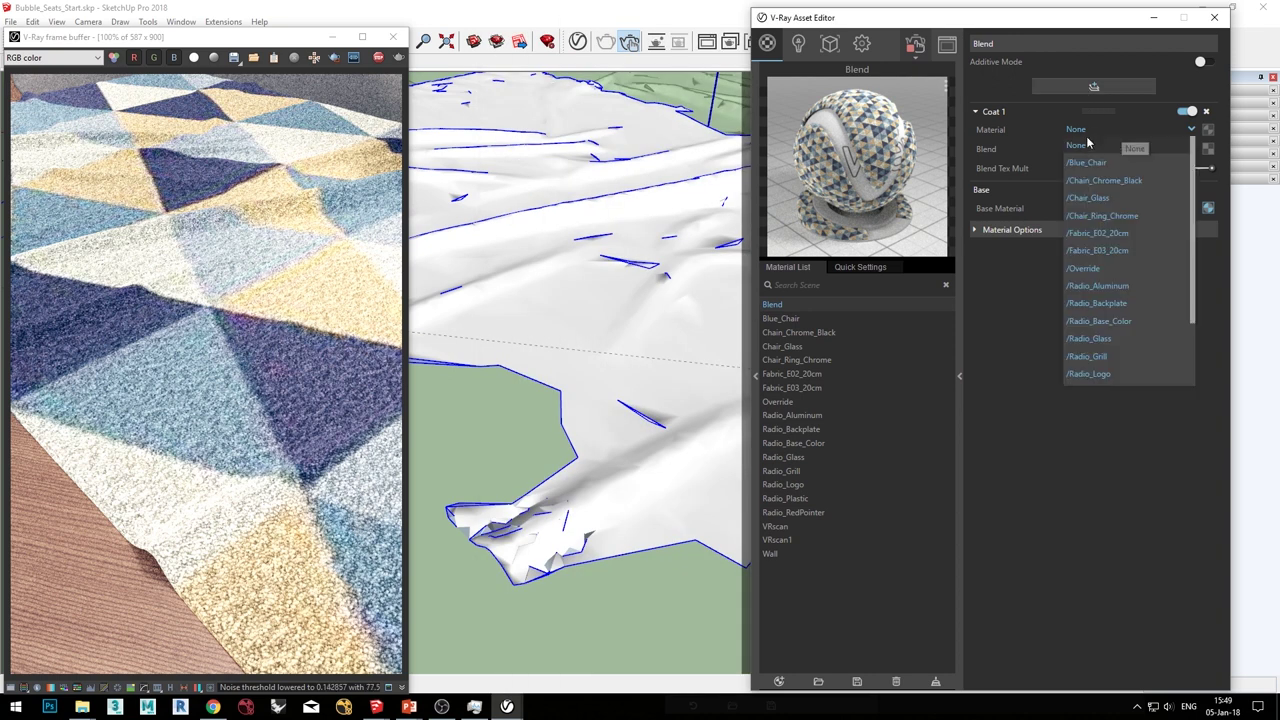
click(1128, 234)
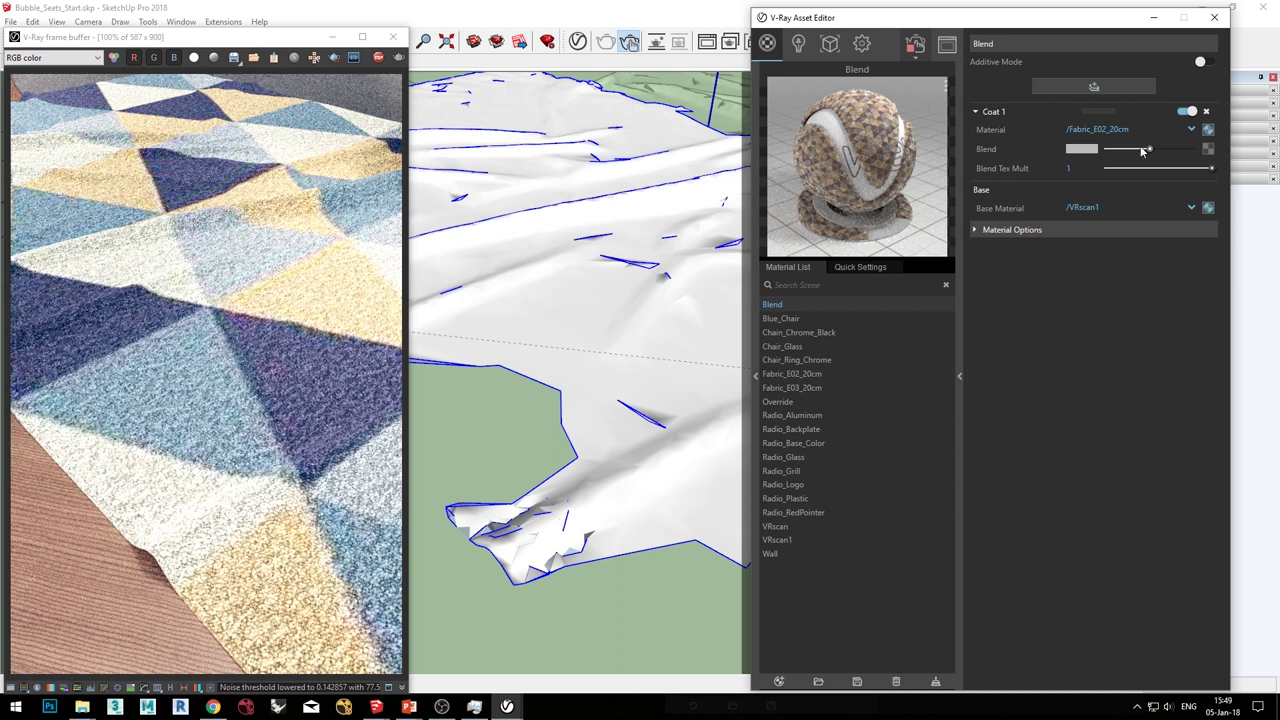
mouse_move(1142, 150)
mouse_down()
mouse_move(1112, 151)
mouse_move(1182, 155)
mouse_move(1134, 152)
mouse_up()
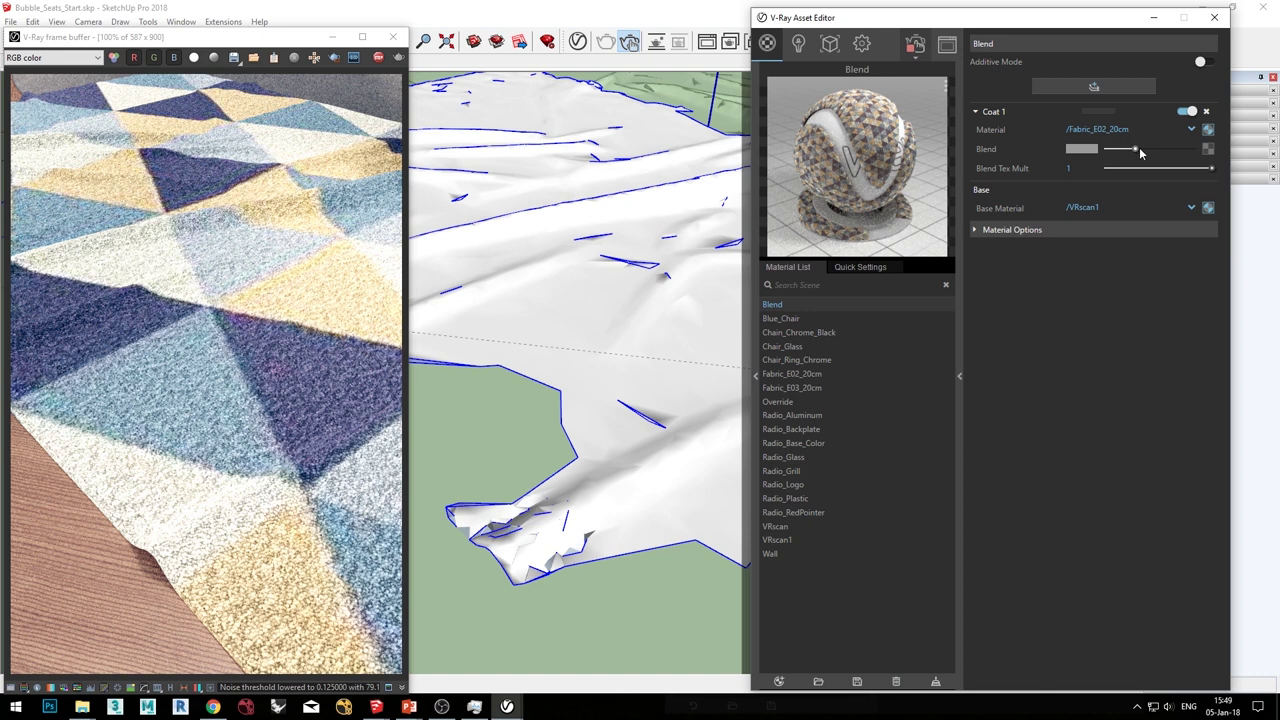
mouse_move(1139, 147)
mouse_down()
mouse_move(1122, 148)
mouse_move(1149, 148)
mouse_up()
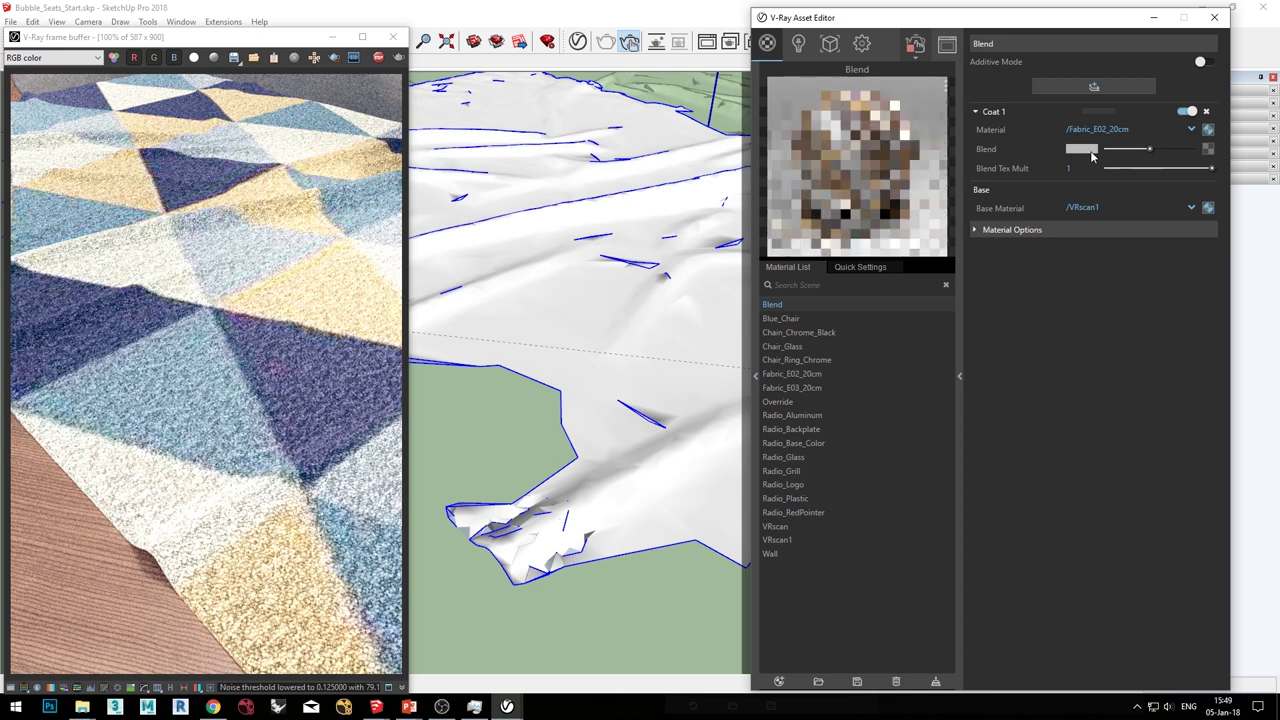
Step: Mask Coat 1's blend with the bitmap Patch_Mask.jpg and apply the Blend material to the selected carpet
click(1207, 148)
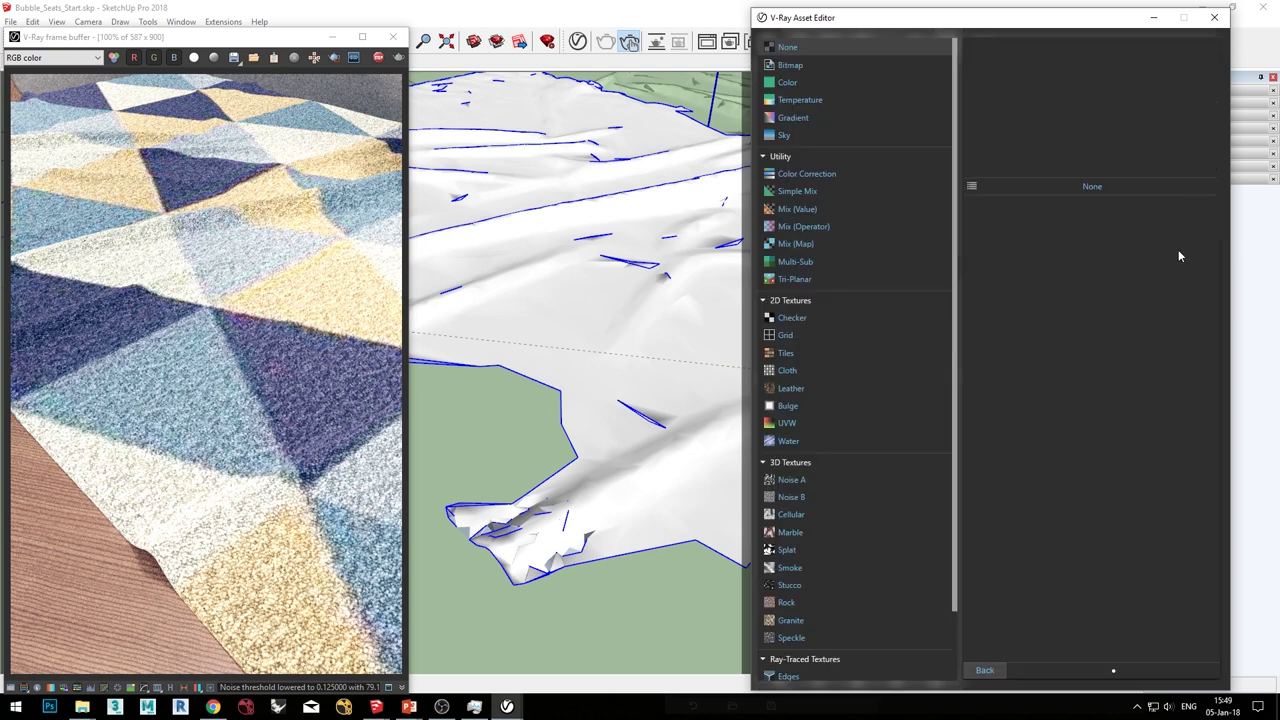
click(803, 68)
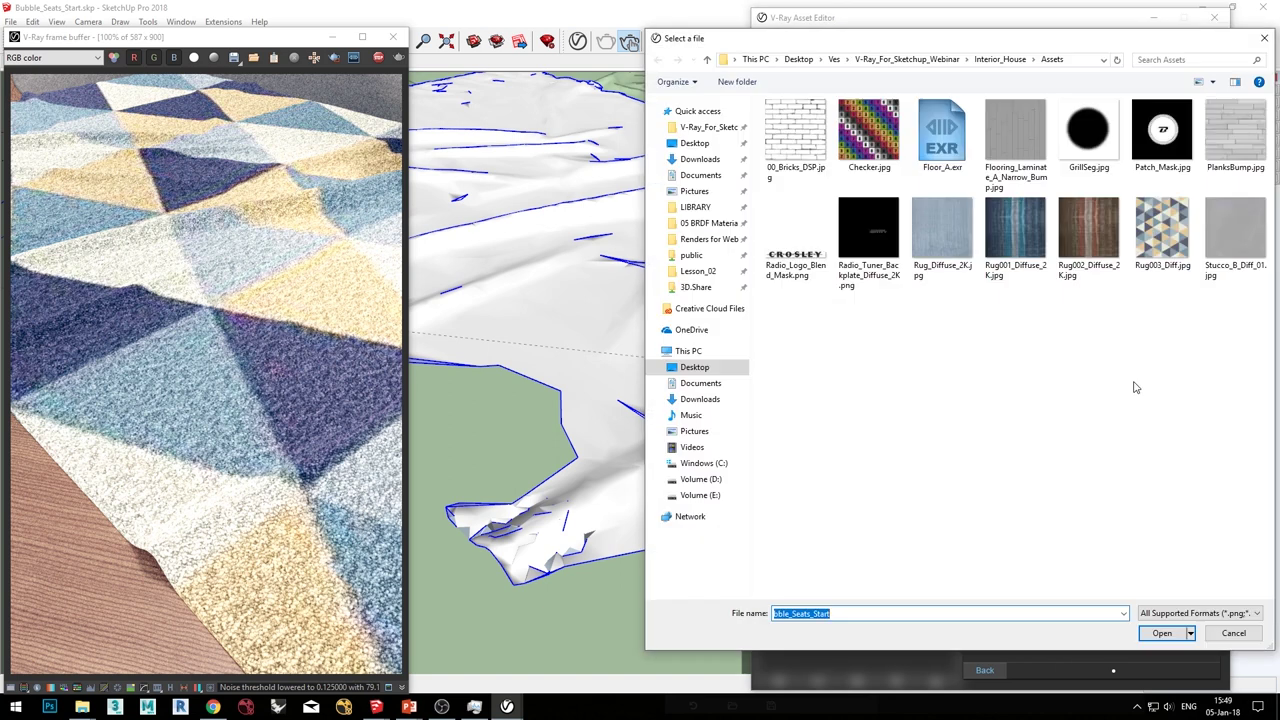
click(1160, 140)
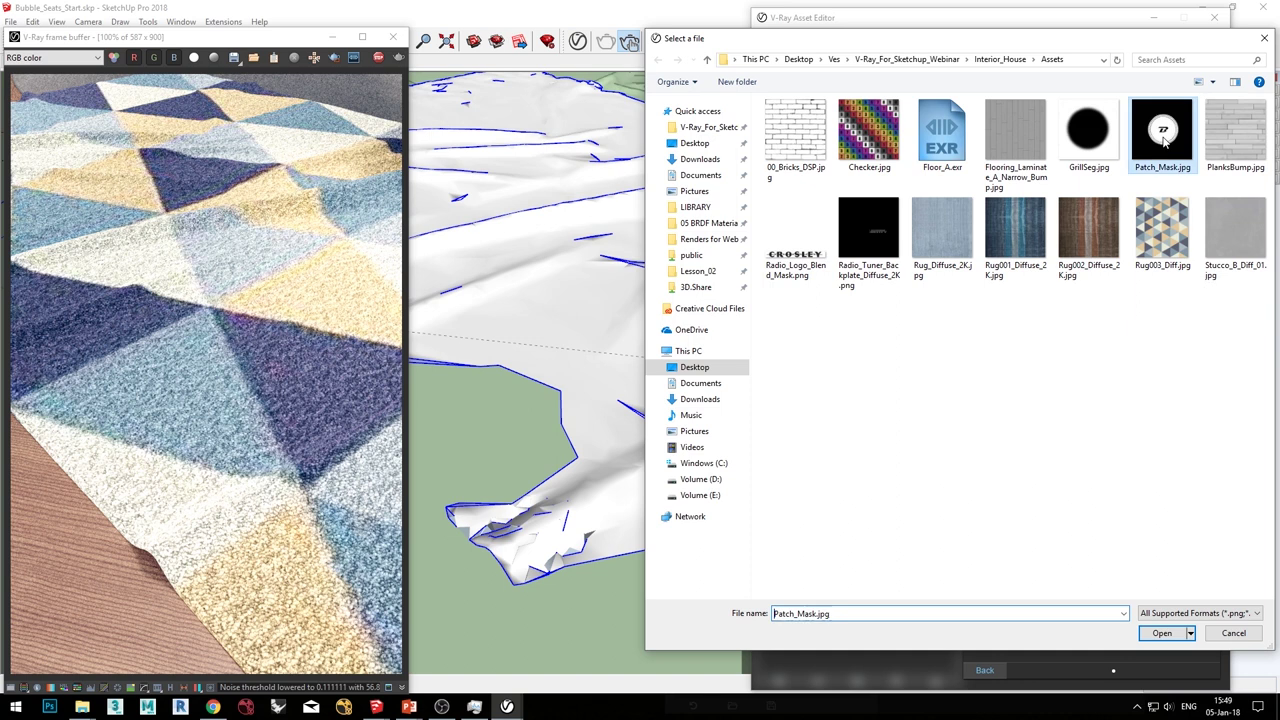
click(1160, 636)
click(1162, 634)
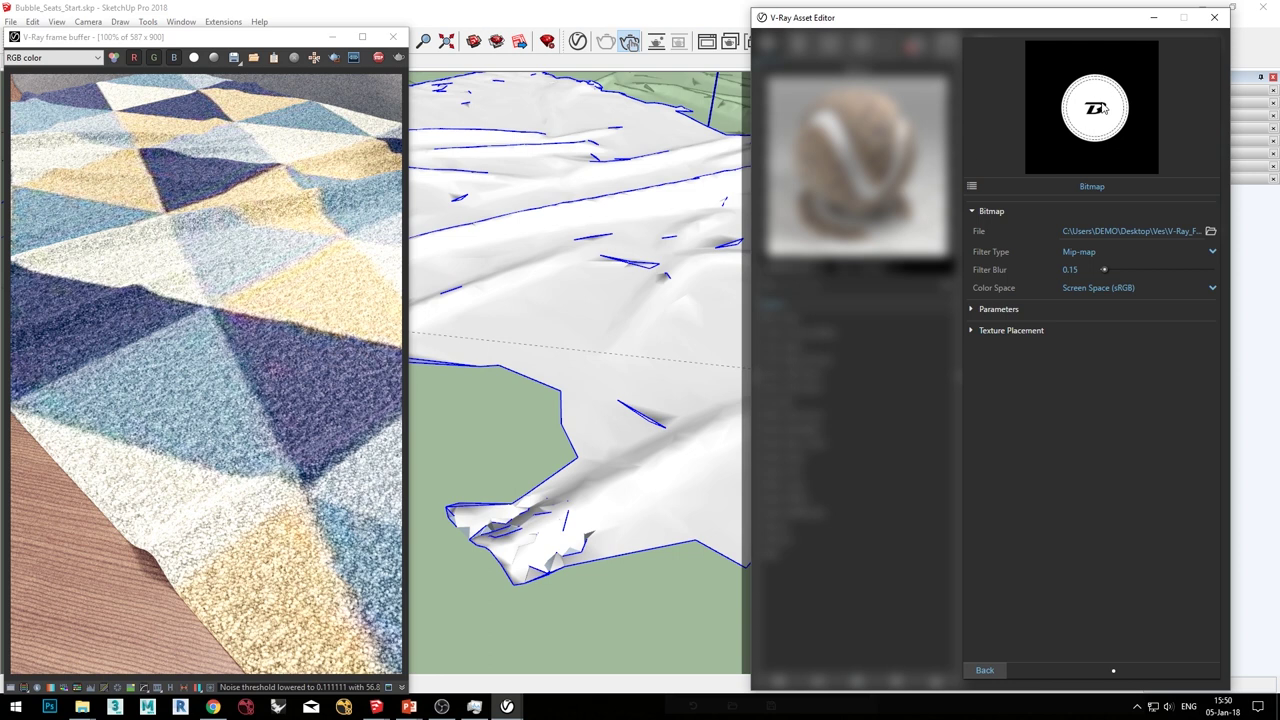
click(985, 670)
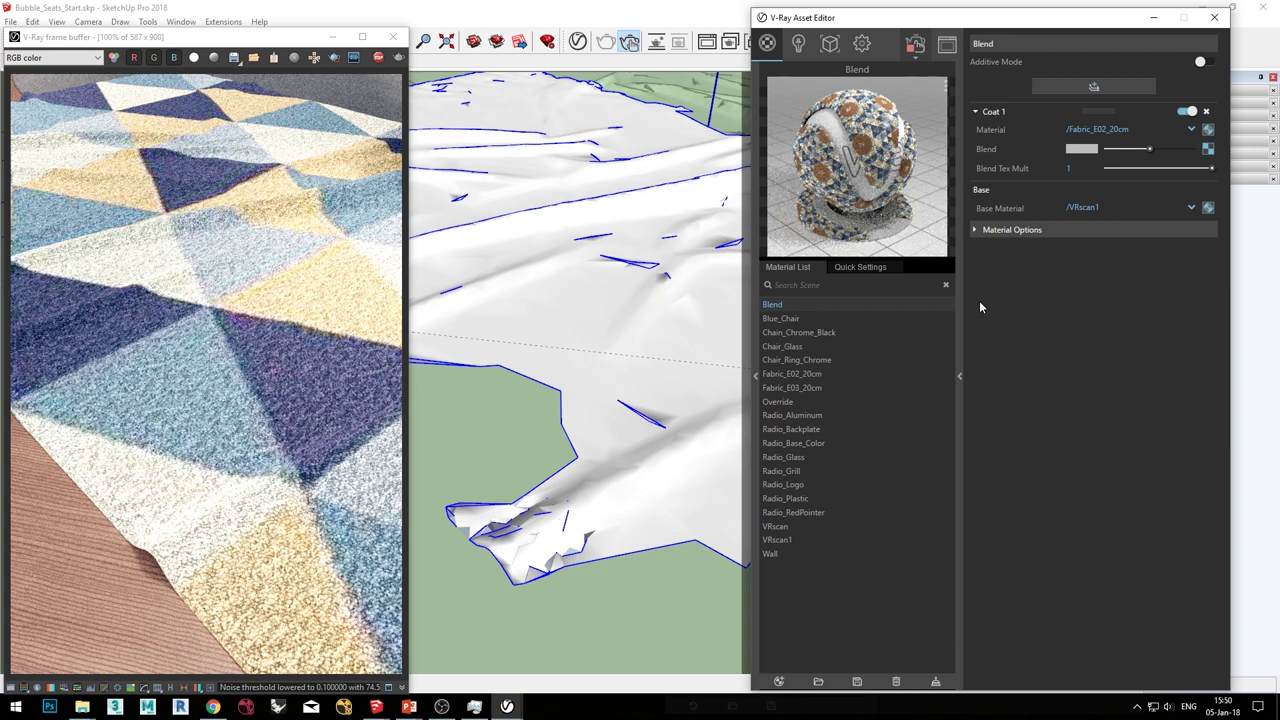
right_click(798, 303)
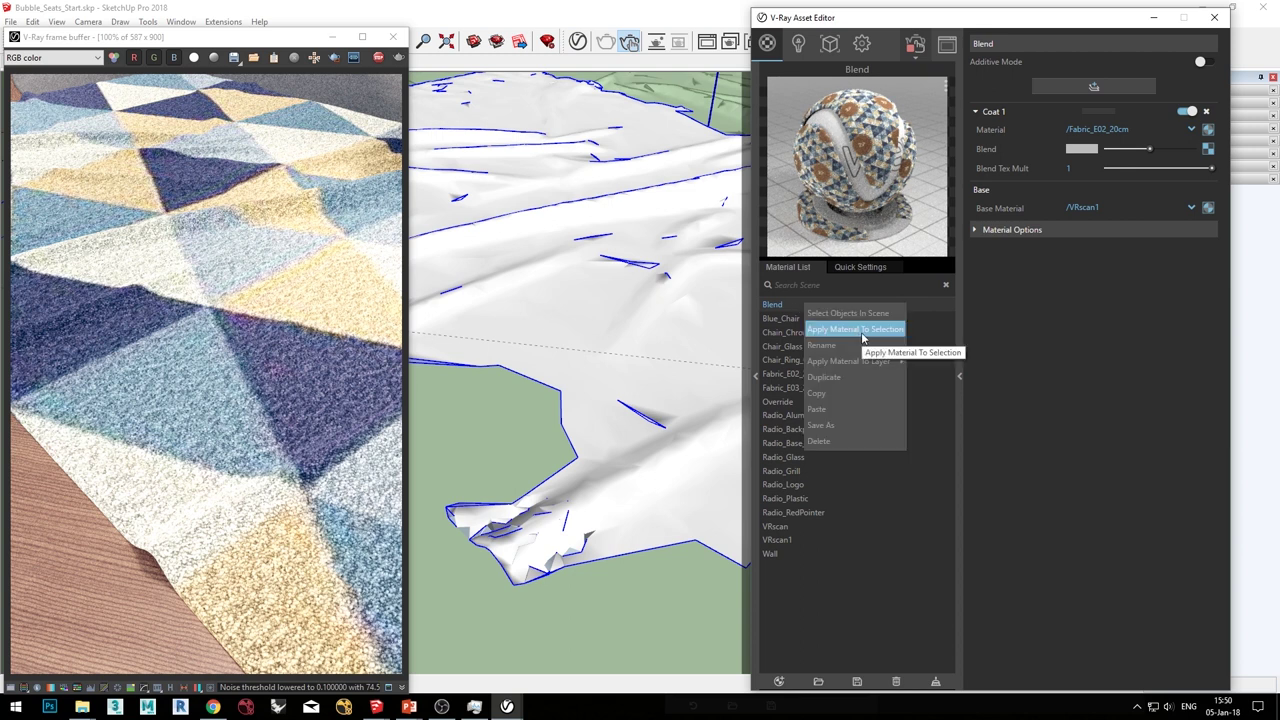
click(858, 334)
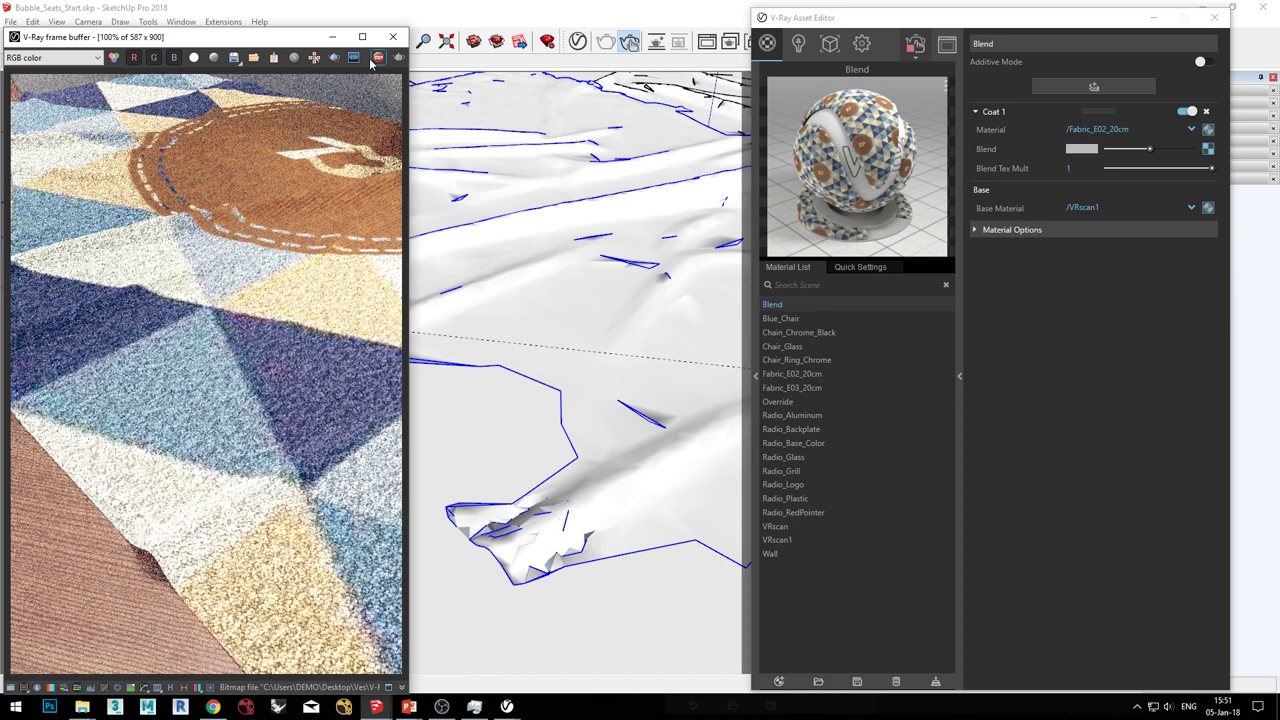
Step: Move the frame buffer aside to switch the viewport to the Render_Cam scene, and put the frame buffer back
drag(270, 38, 250, 95)
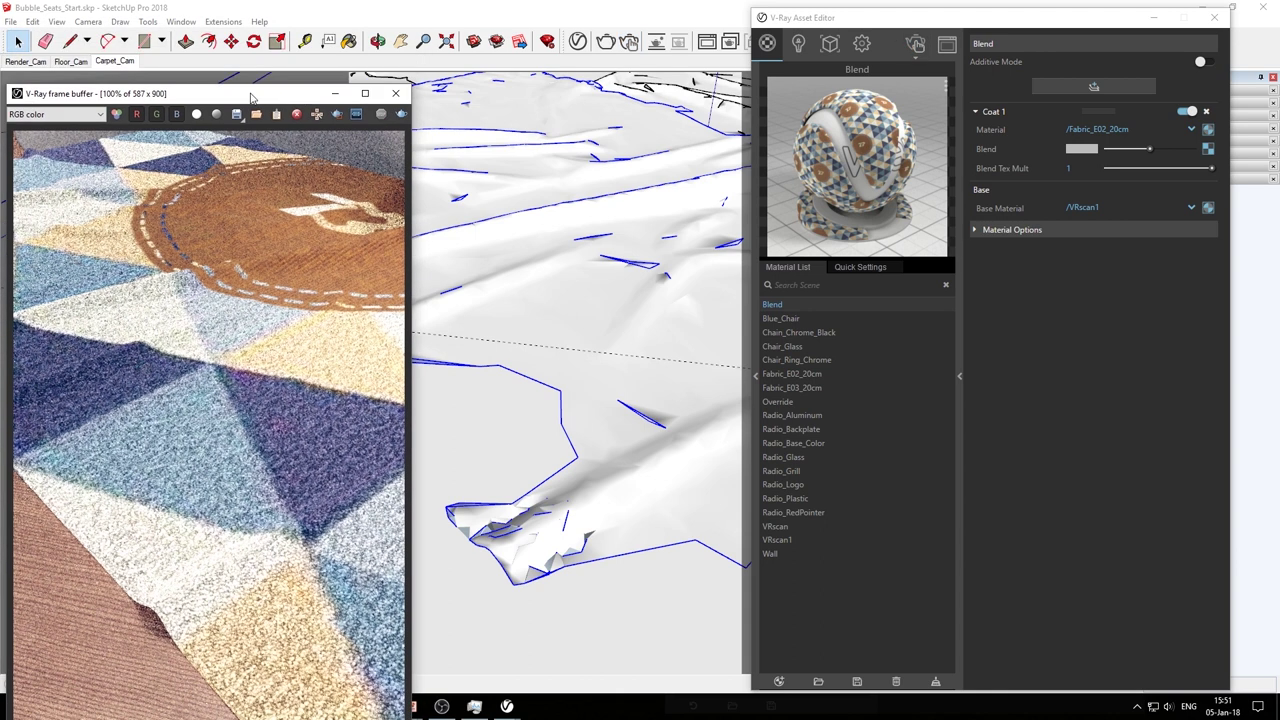
click(25, 63)
drag(122, 88, 117, 26)
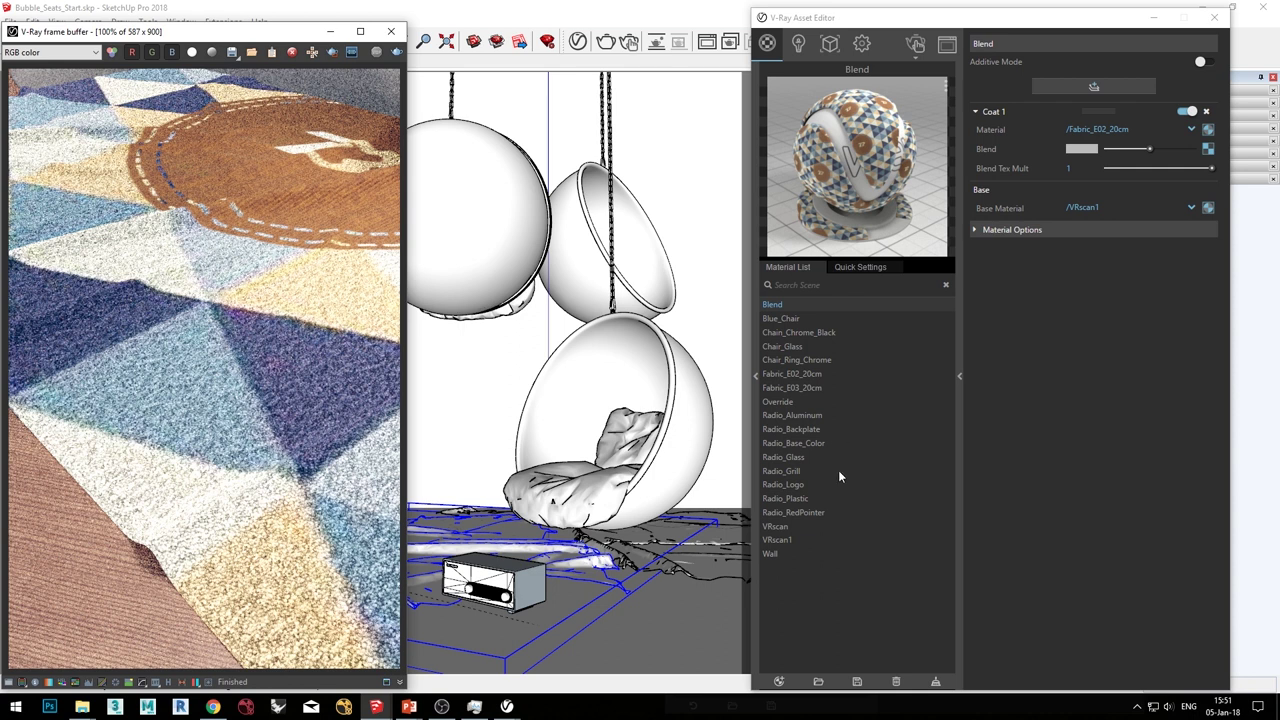
Step: Enable displacement on the Wall material and use the 2D Displacement mode
click(777, 553)
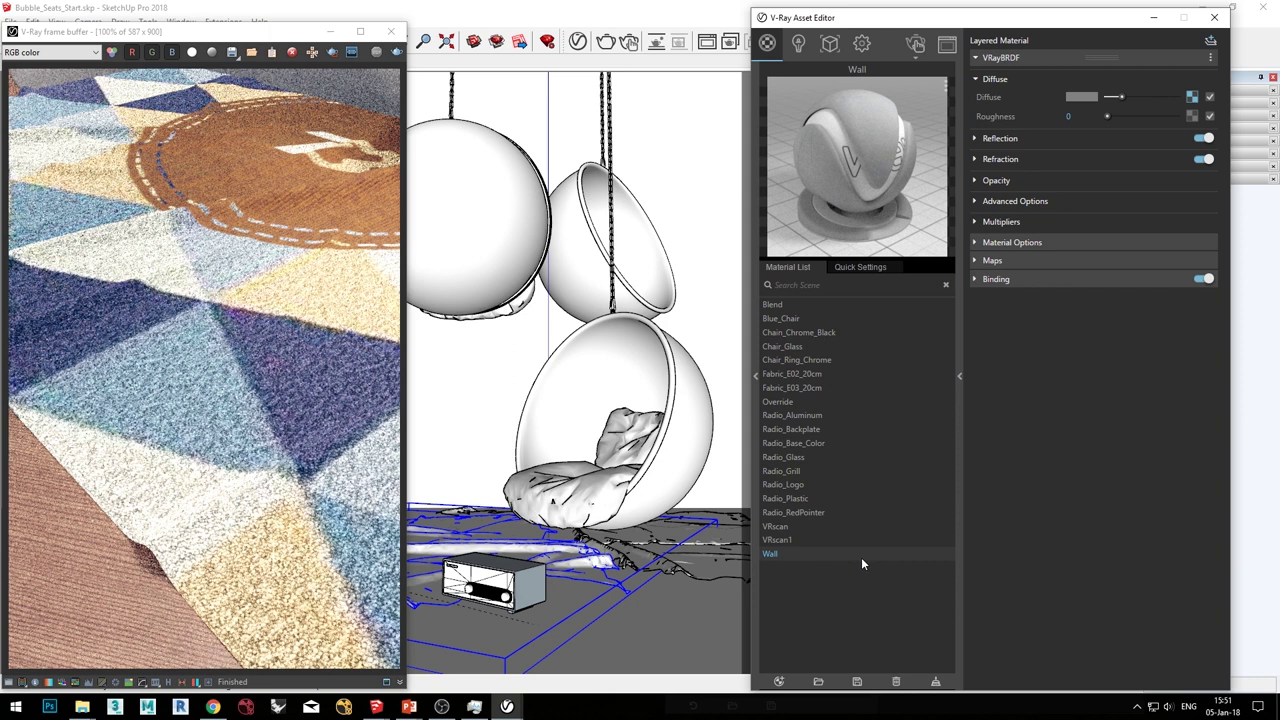
click(994, 262)
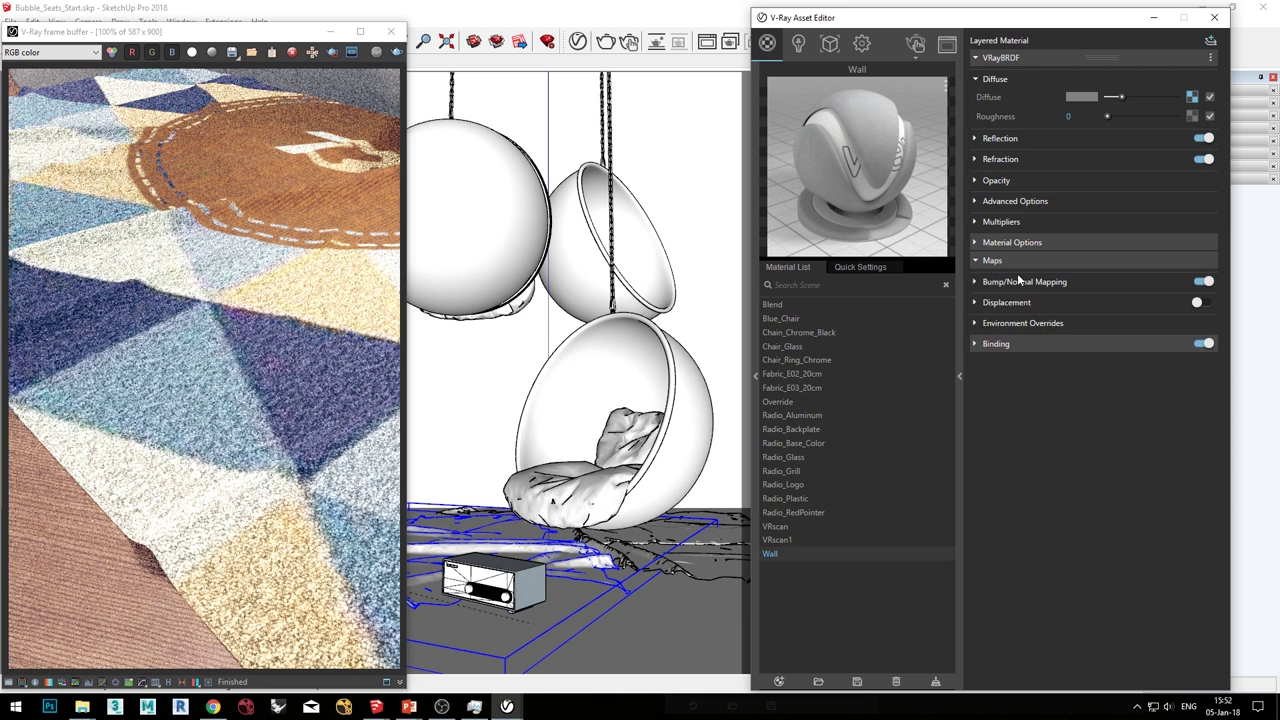
click(999, 304)
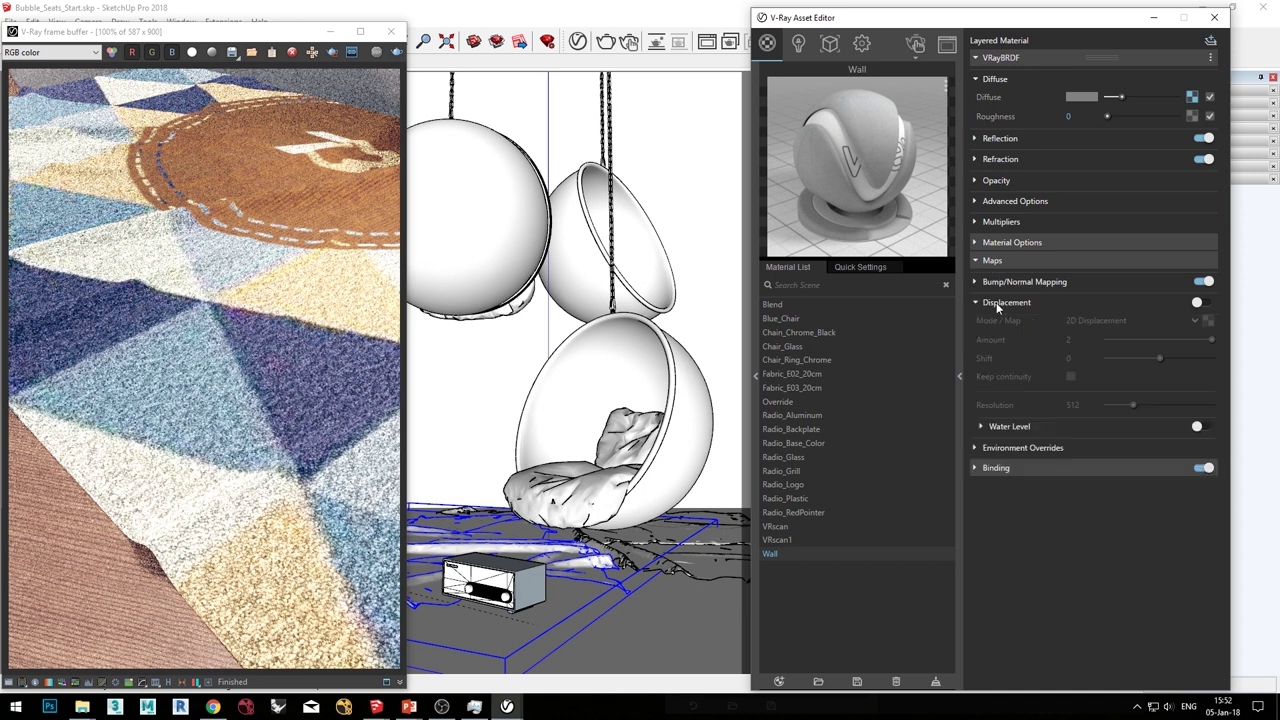
click(1204, 302)
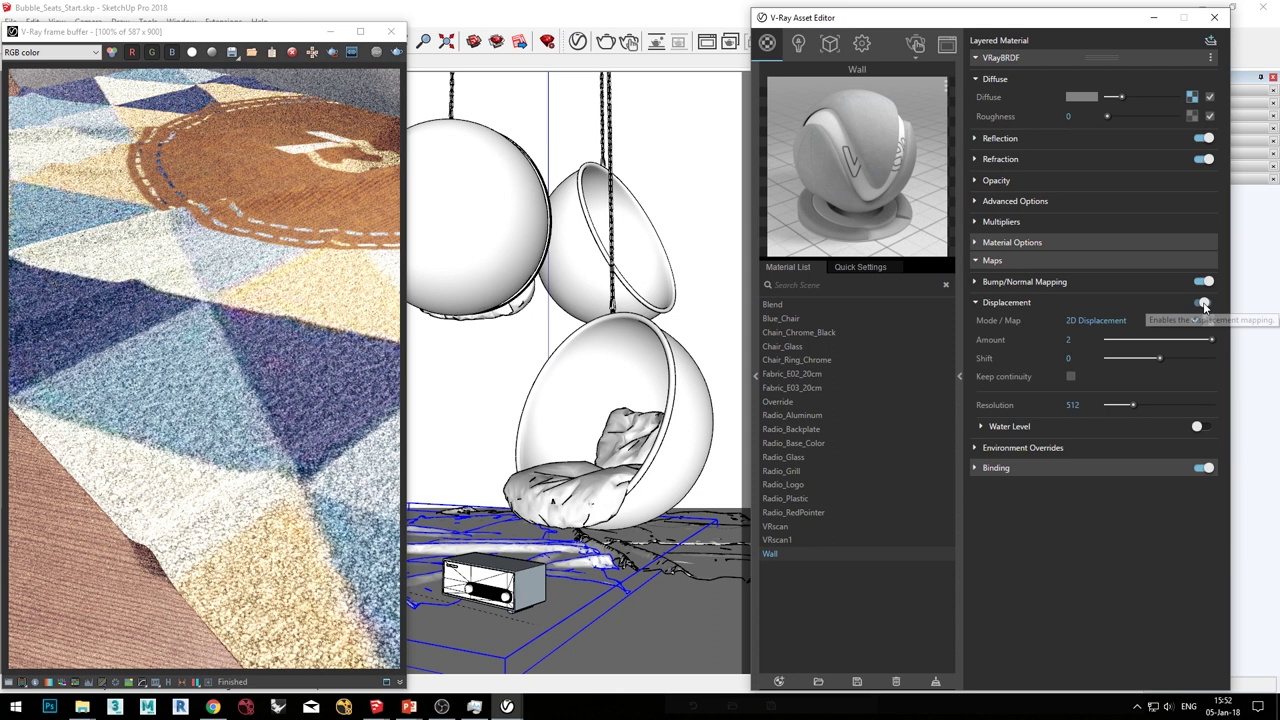
click(1120, 324)
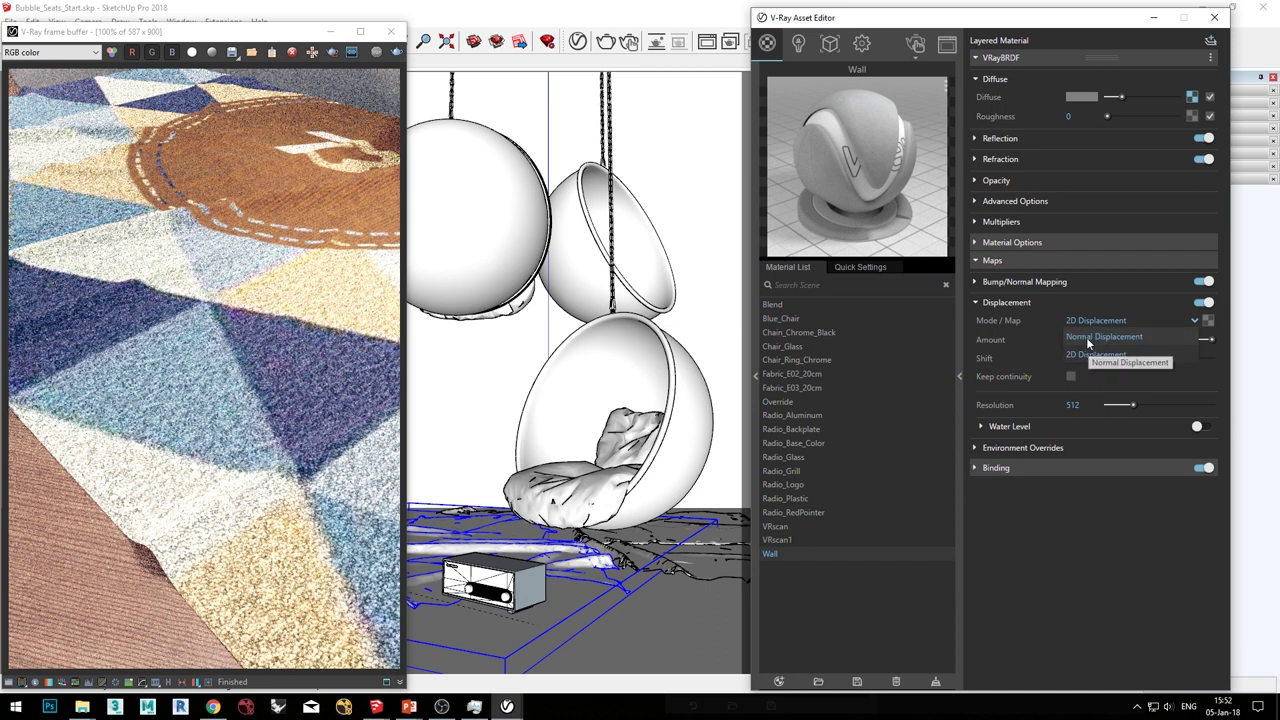
click(1091, 356)
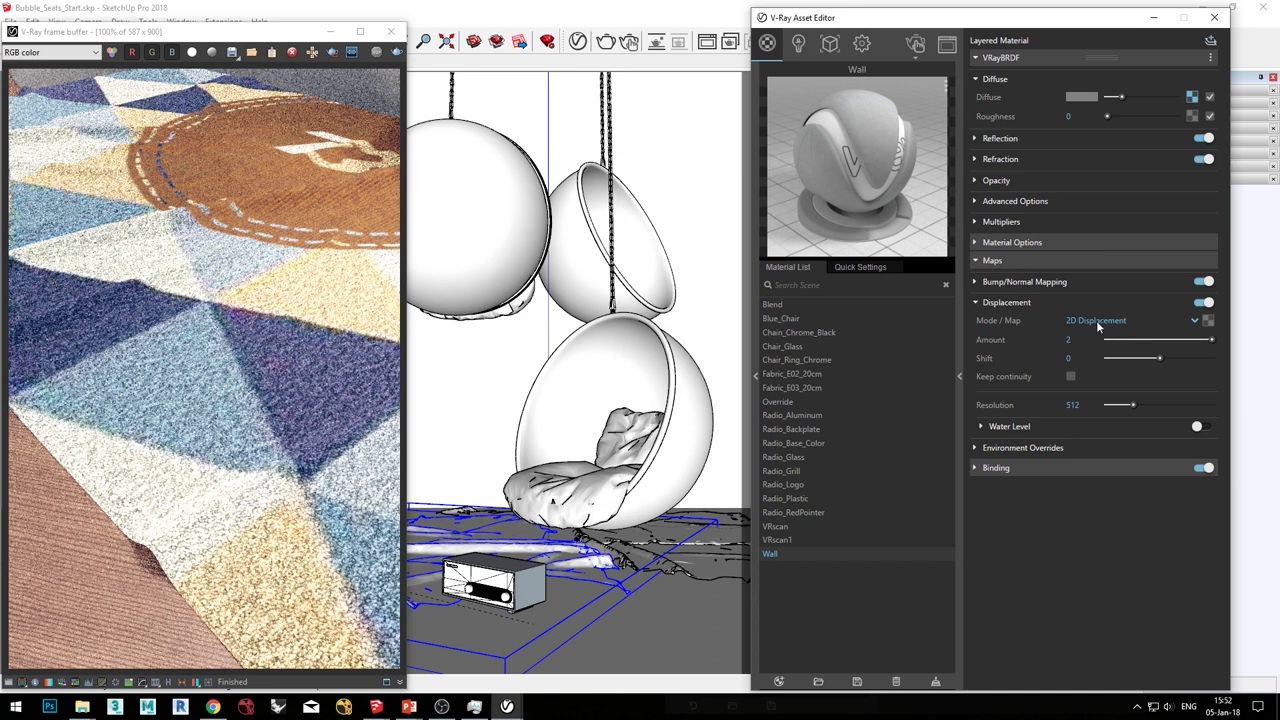
Step: Map the Wall material's displacement with the bitmap 00_Bricks_DSP.jpg from the Interior_House Assets folder
click(1208, 321)
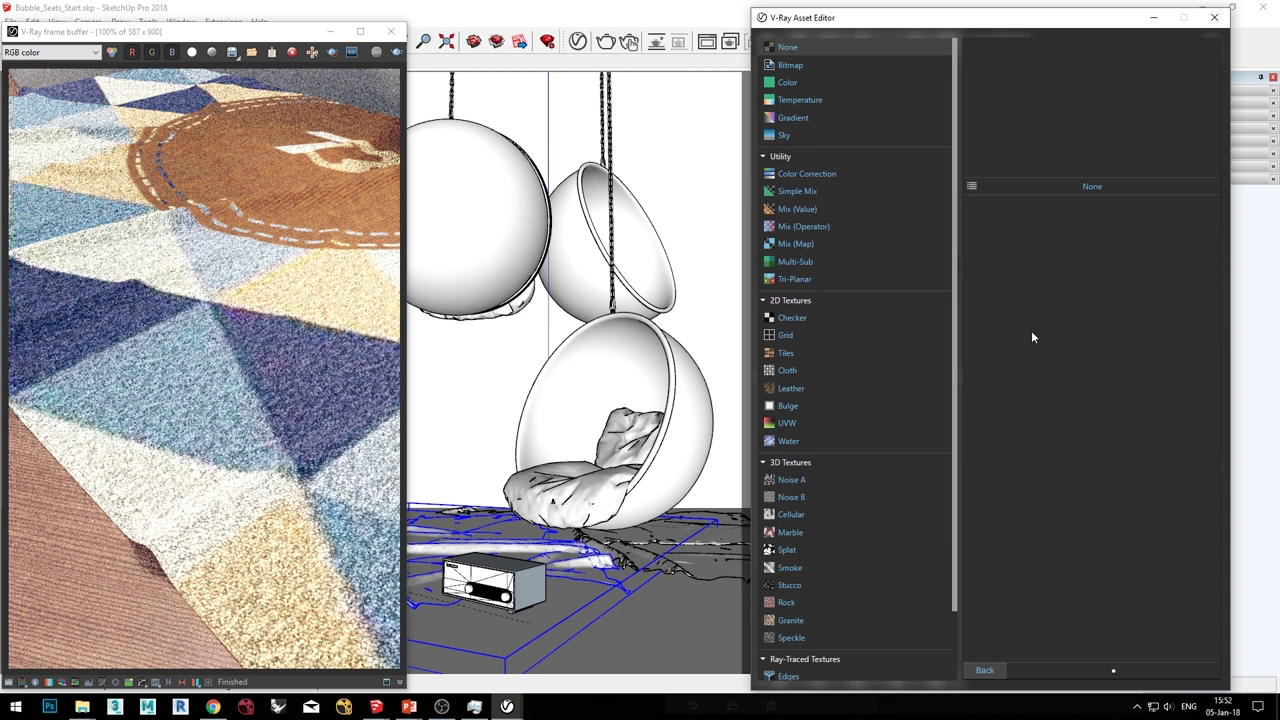
click(790, 65)
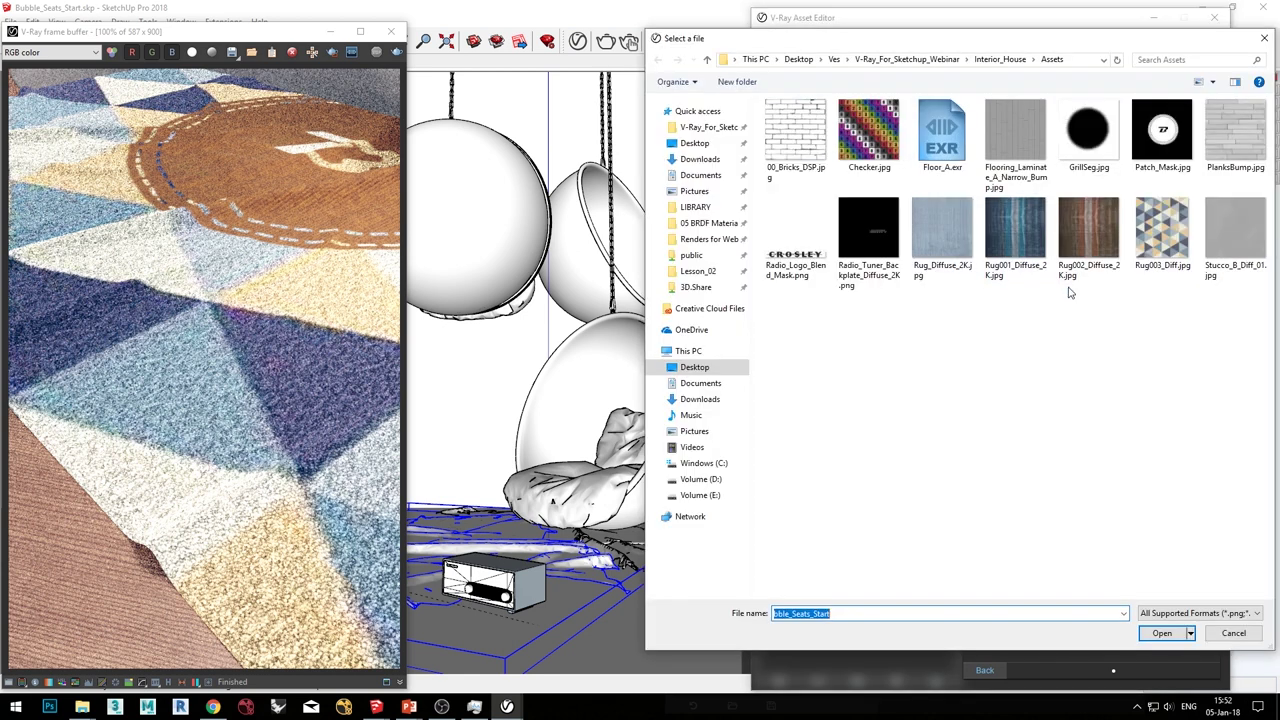
click(799, 143)
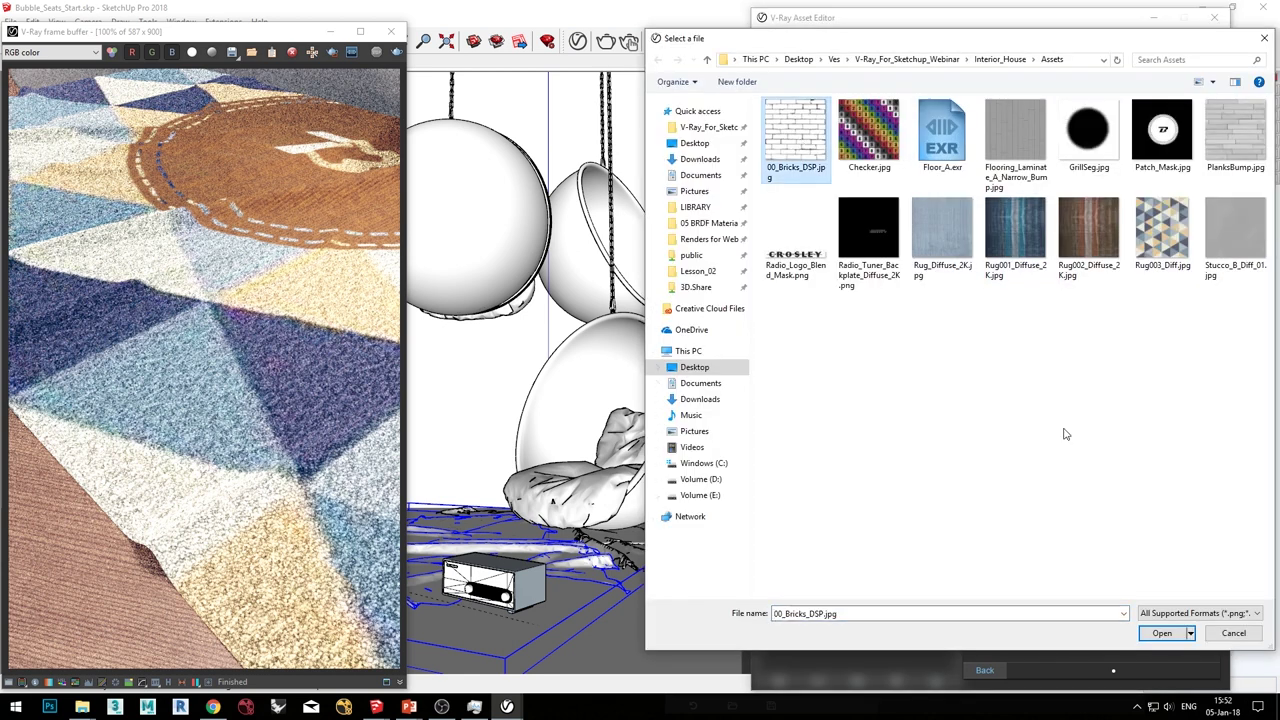
click(1160, 634)
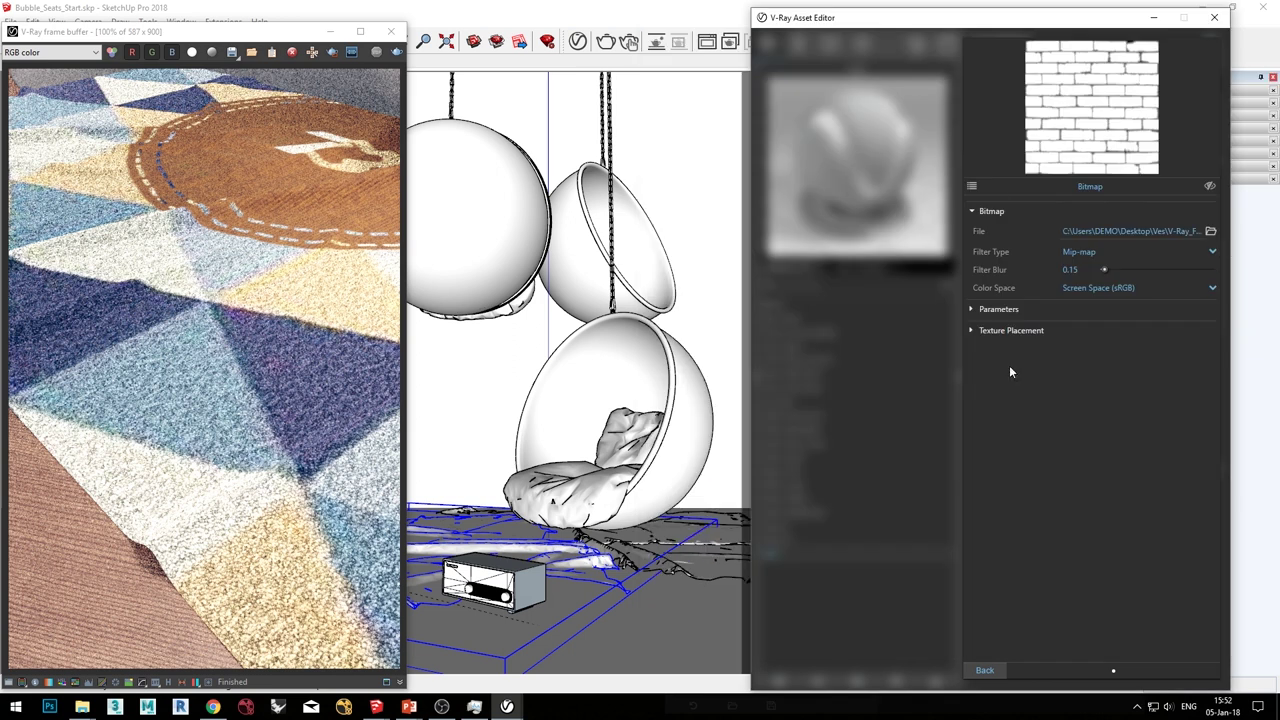
click(985, 670)
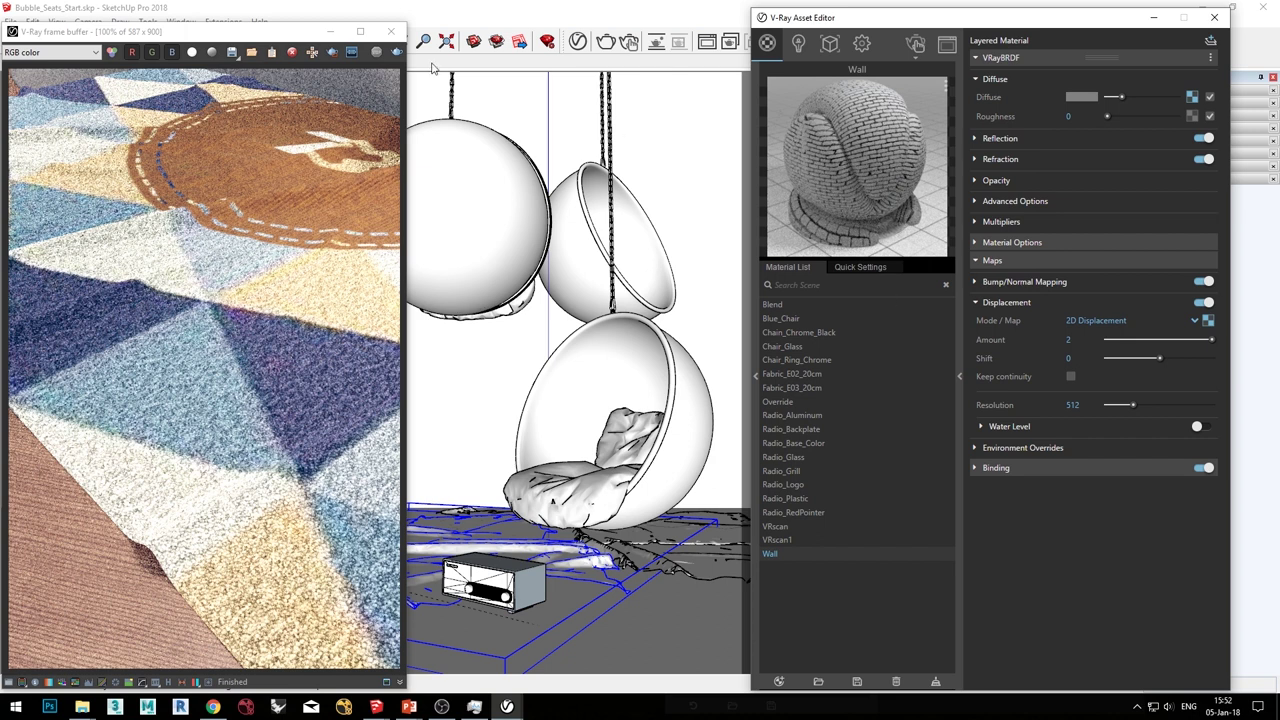
Step: Render the scene interactively with a render region on the brick wall beside the lower chair, and stop the render
click(910, 44)
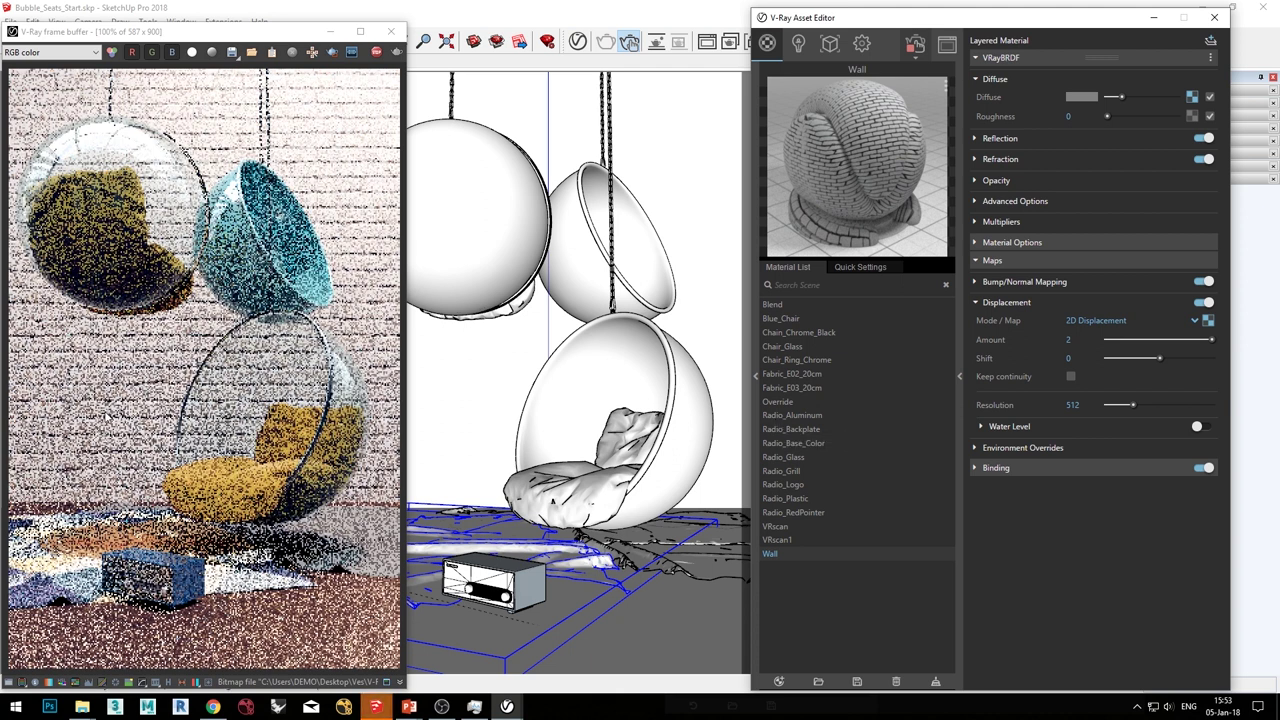
click(350, 56)
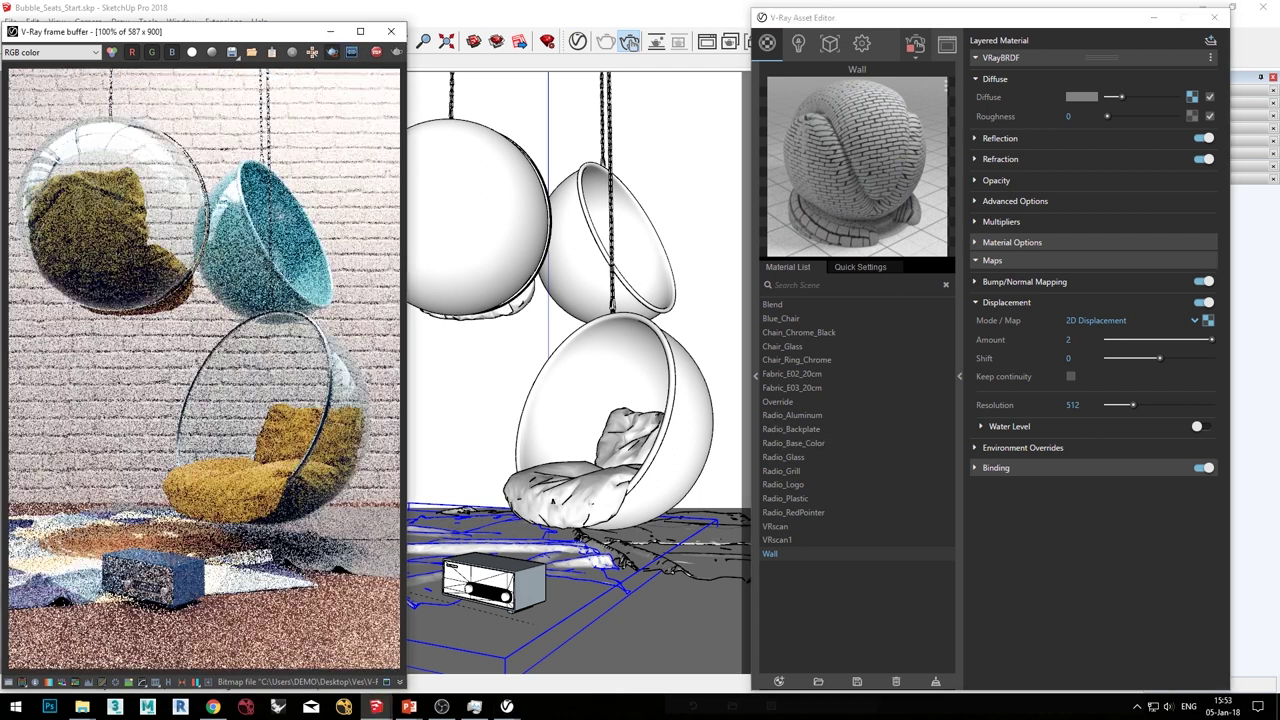
mouse_move(20, 322)
mouse_down()
mouse_move(153, 432)
mouse_move(162, 507)
mouse_up()
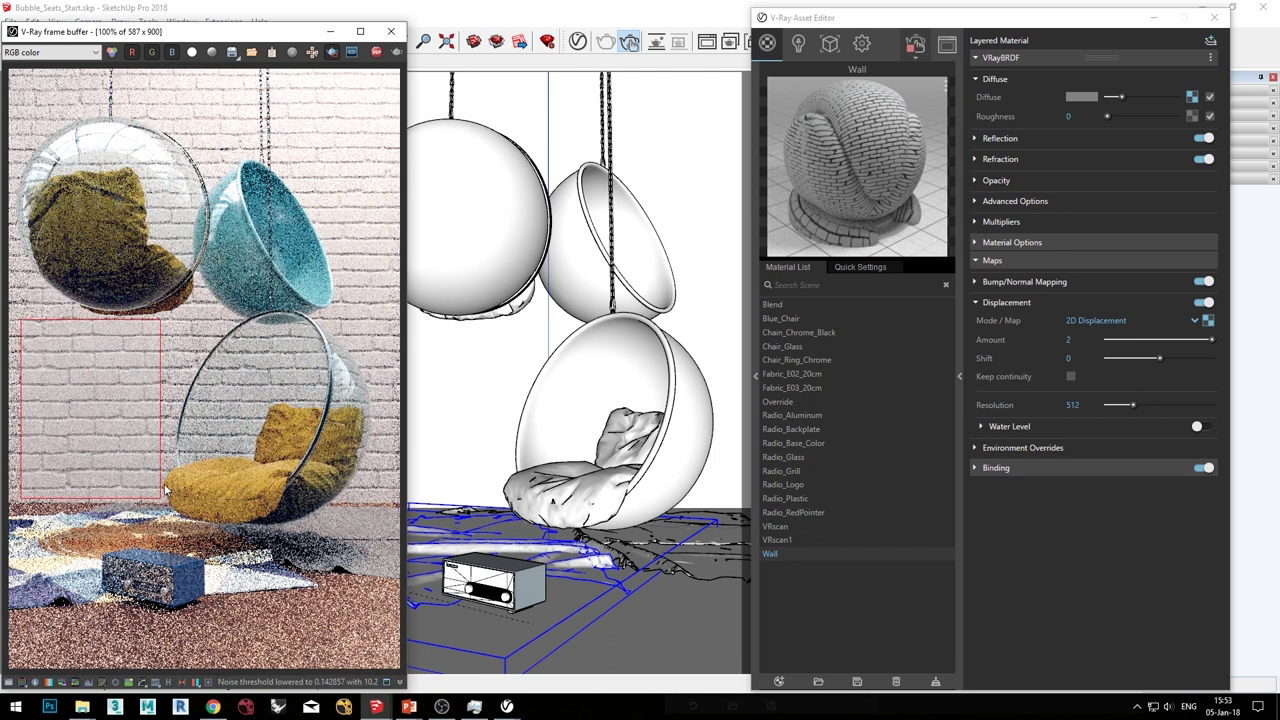
scroll(130, 435, up, 2)
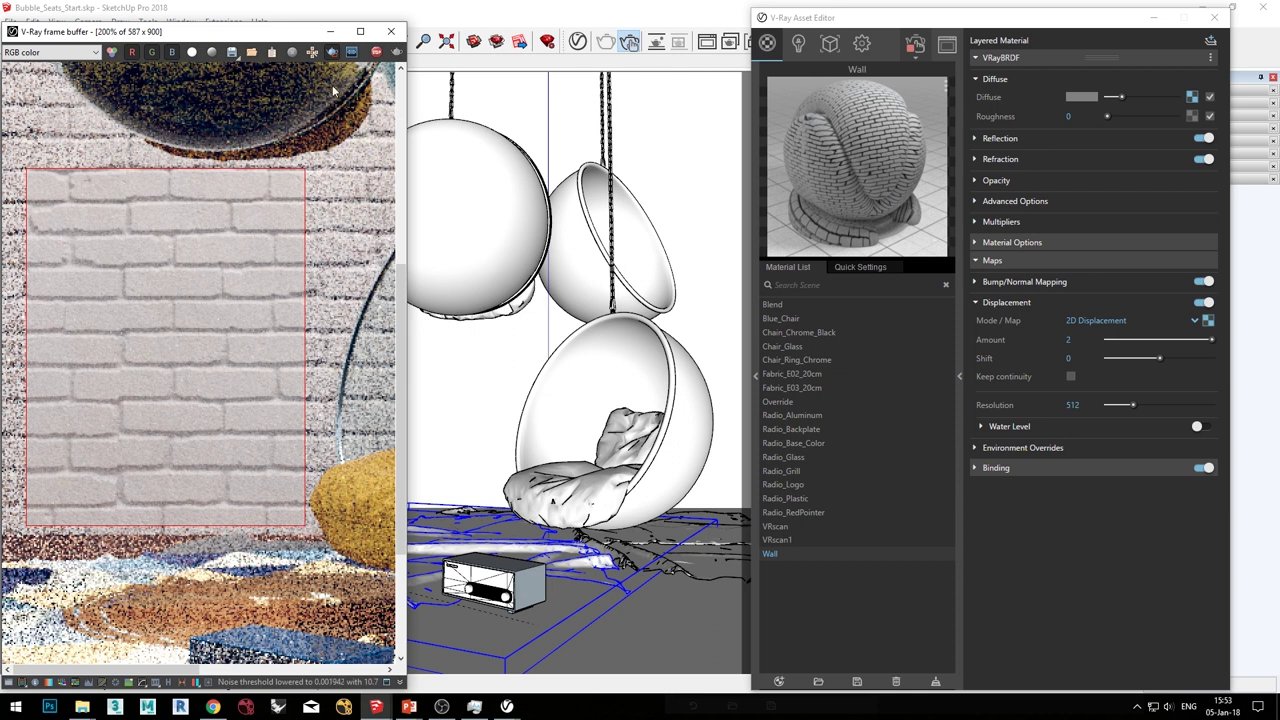
click(376, 55)
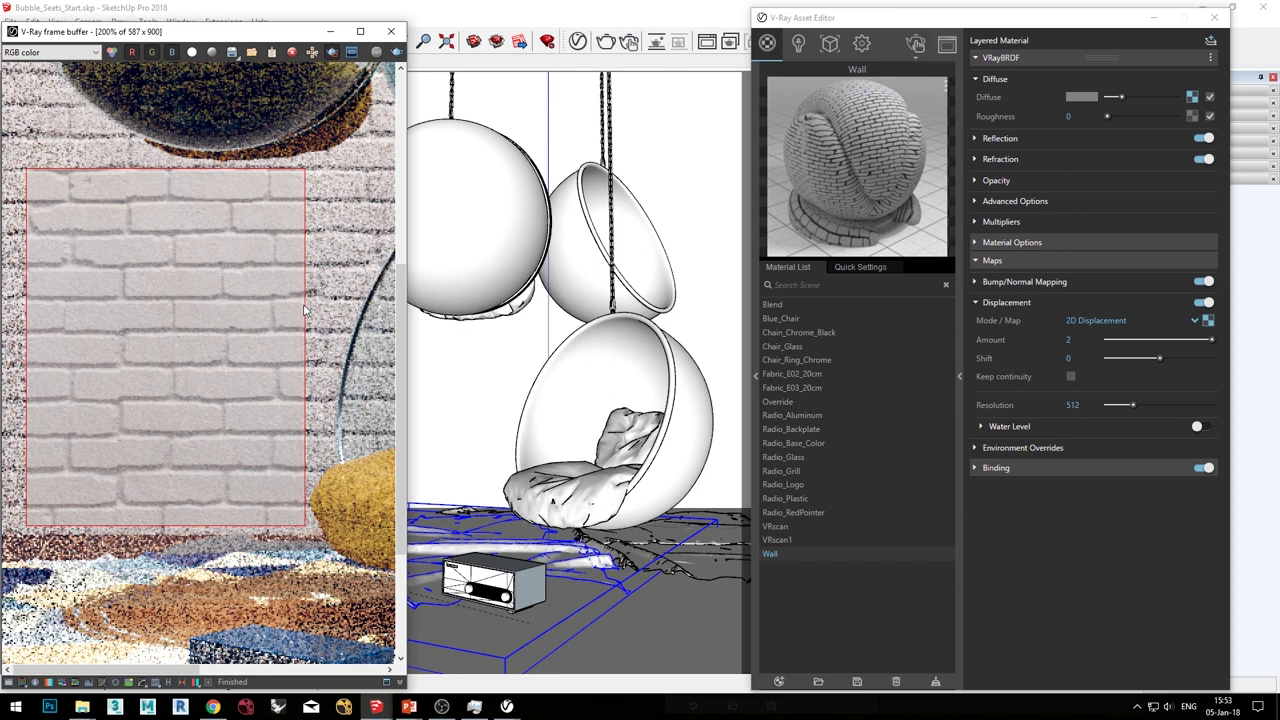
Step: Turn off interactive rendering in the render settings and enable the Denoiser
click(861, 45)
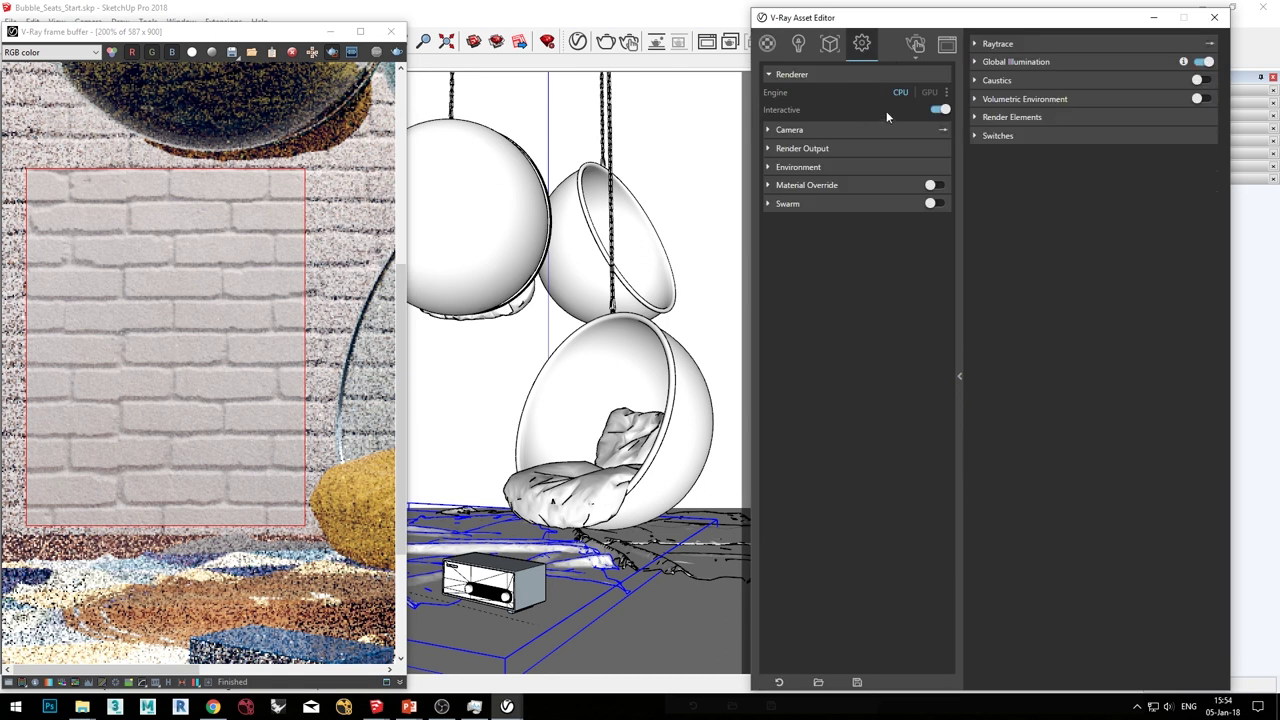
click(937, 109)
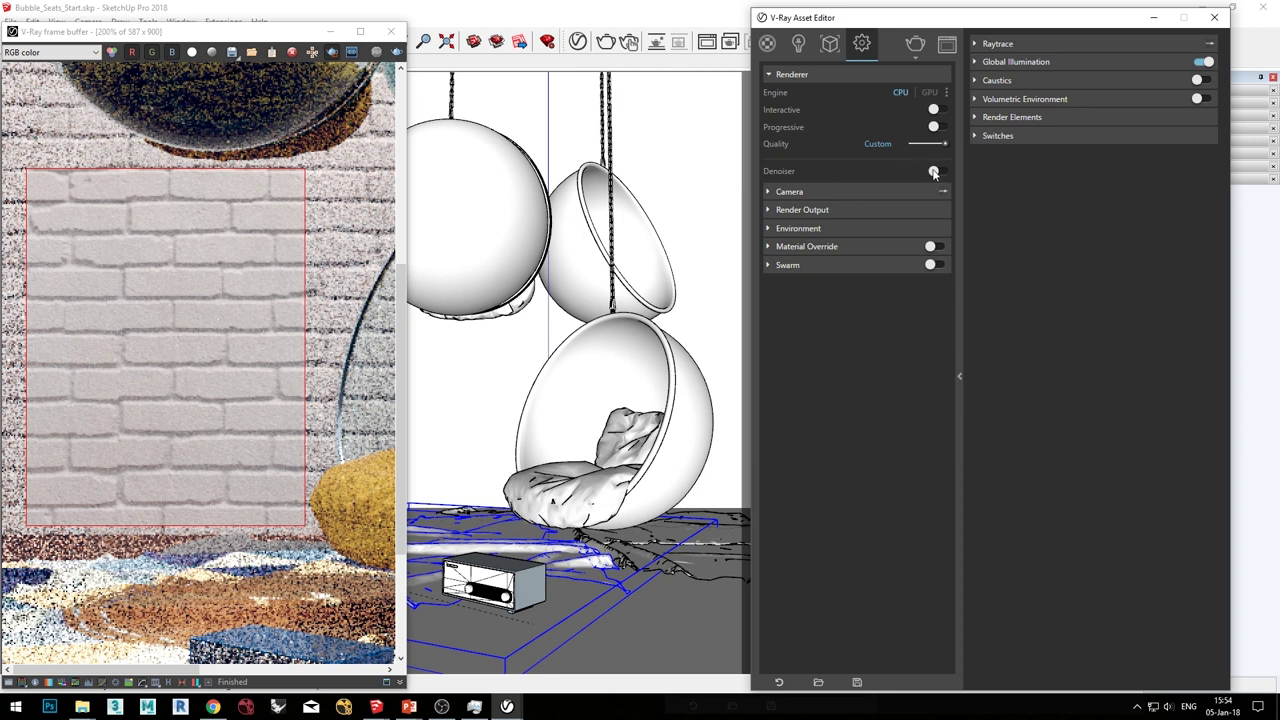
click(1008, 118)
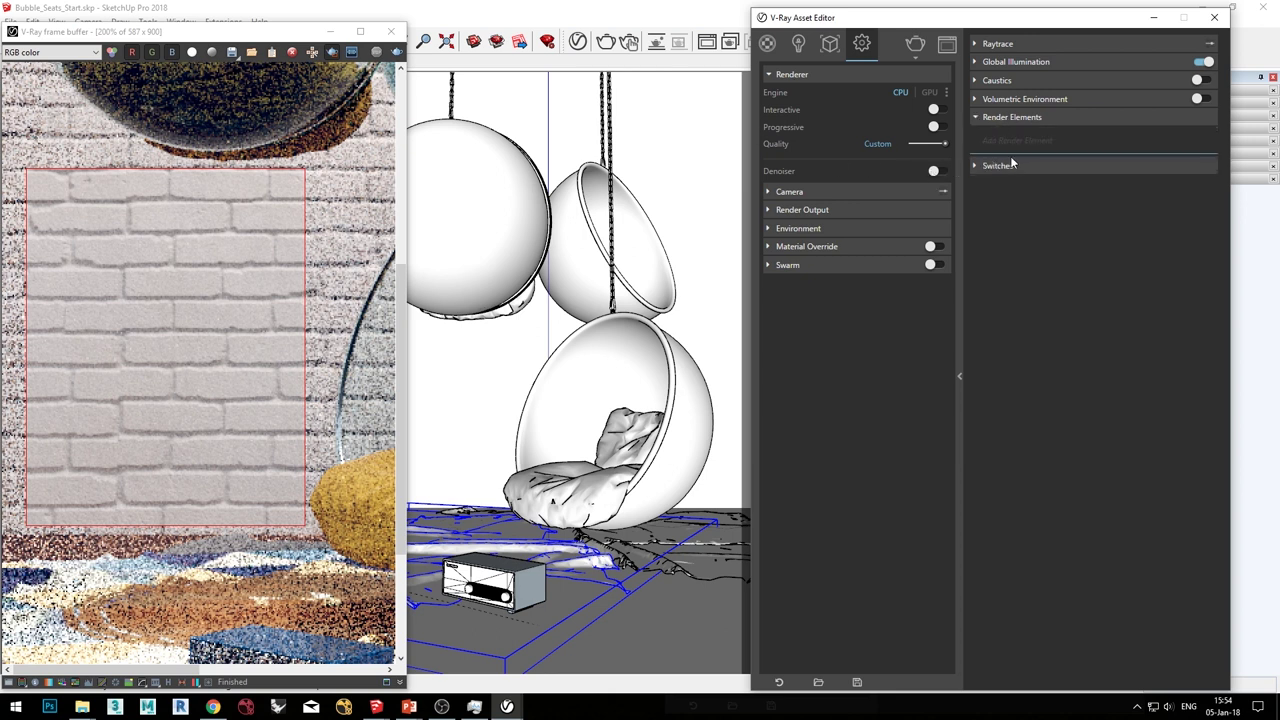
click(1020, 146)
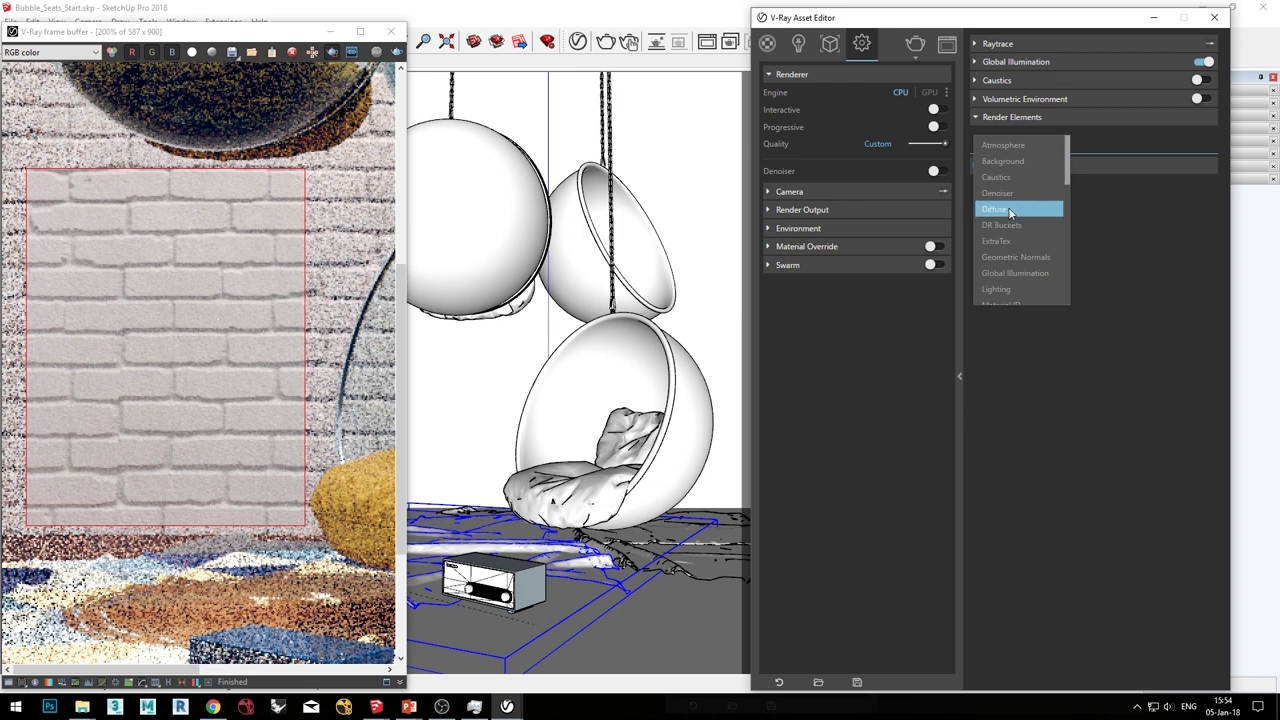
click(1172, 360)
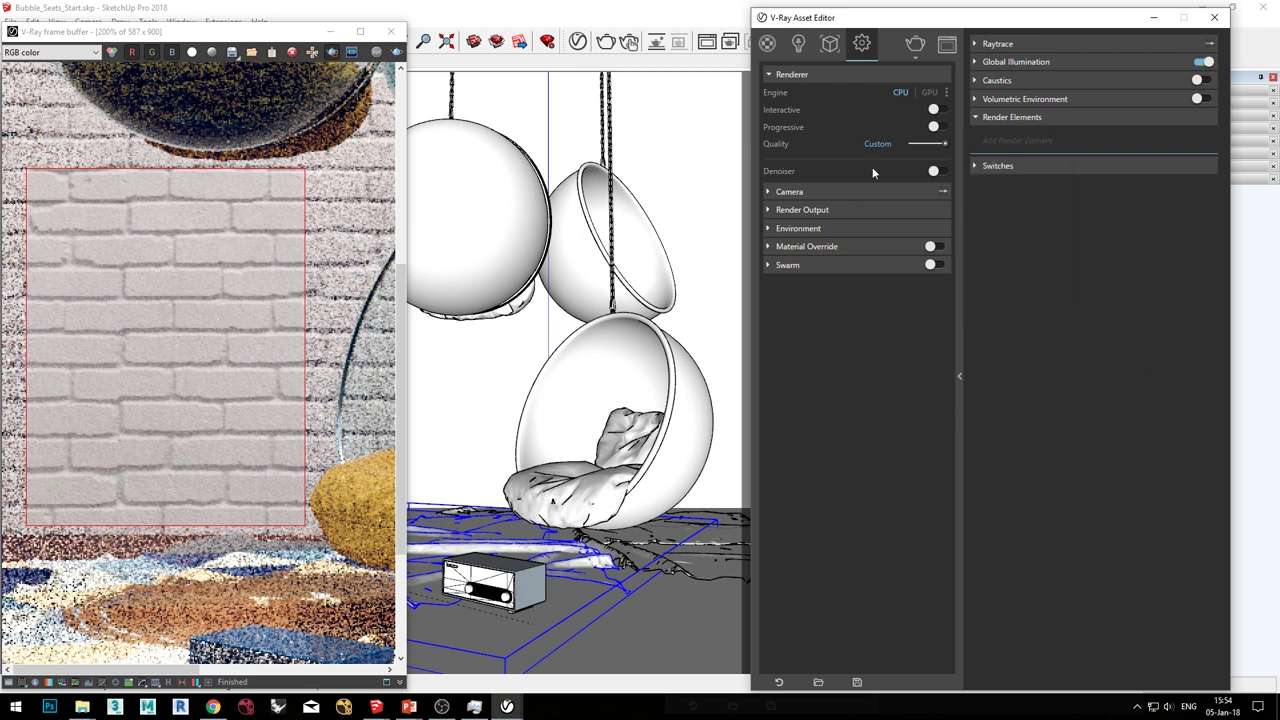
click(940, 173)
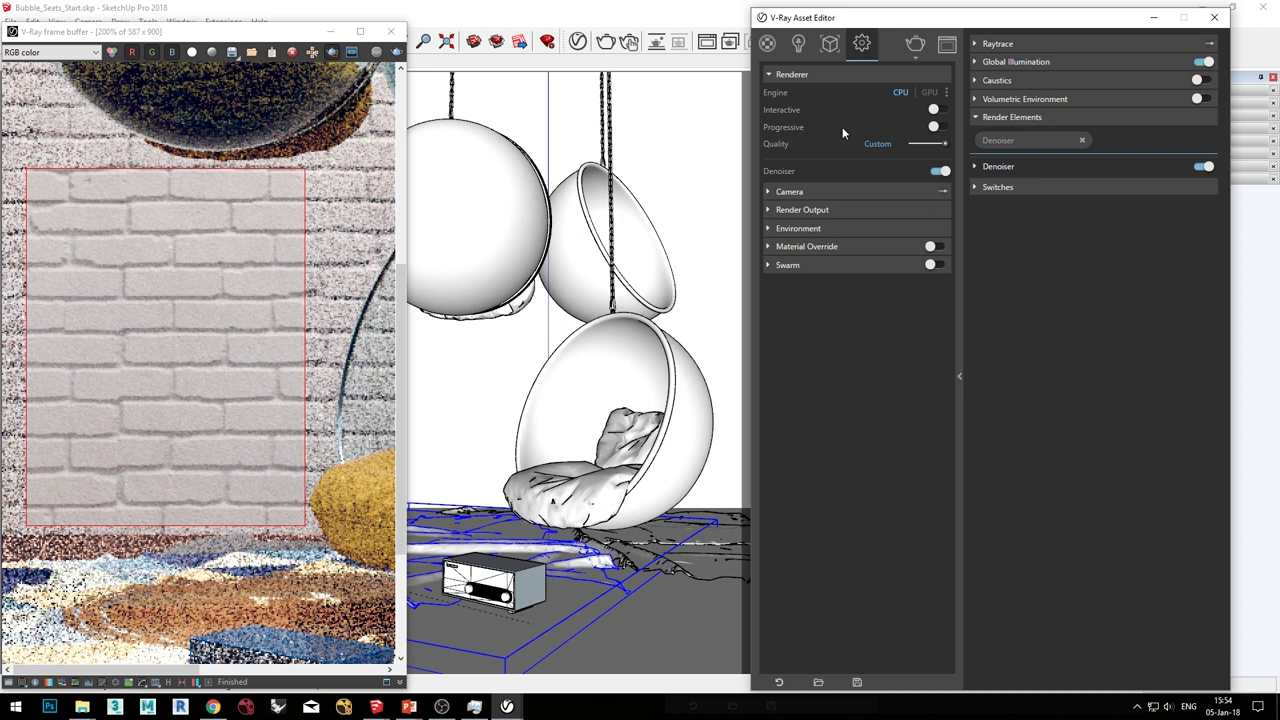
Step: Render the wall region with the denoiser and compare the RGB color and effectsResult channels in the frame buffer
click(913, 45)
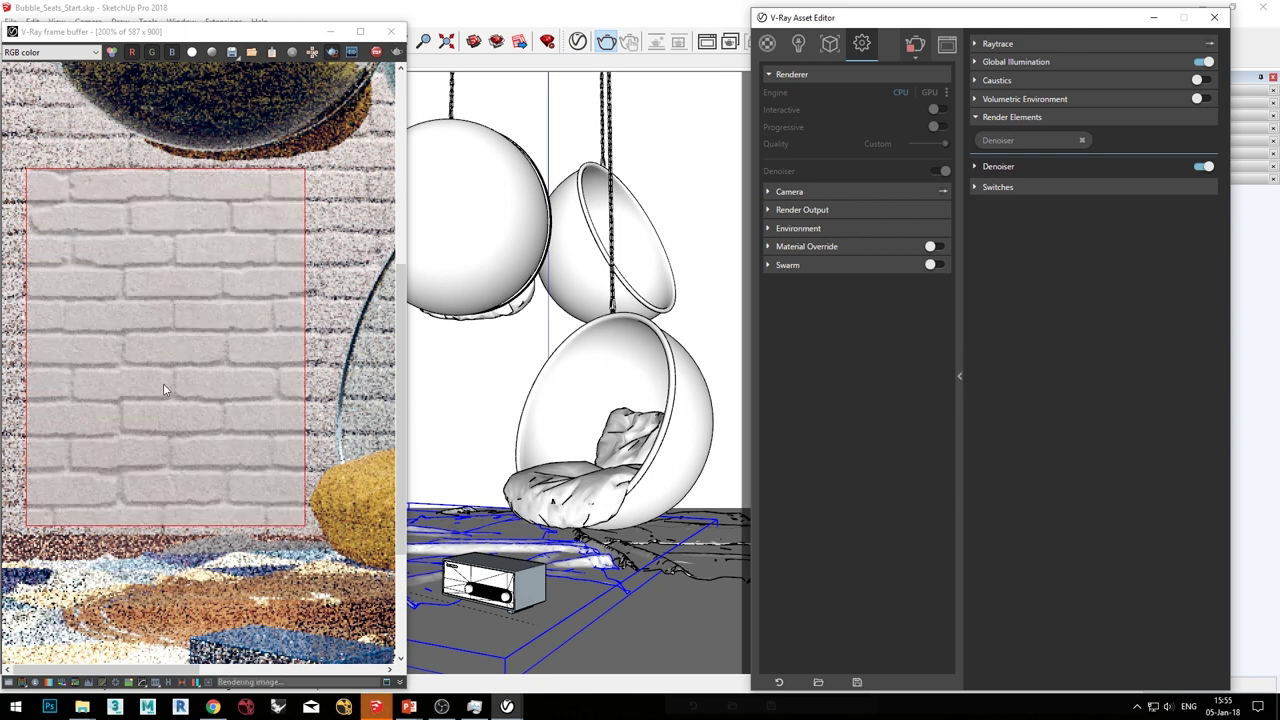
click(112, 53)
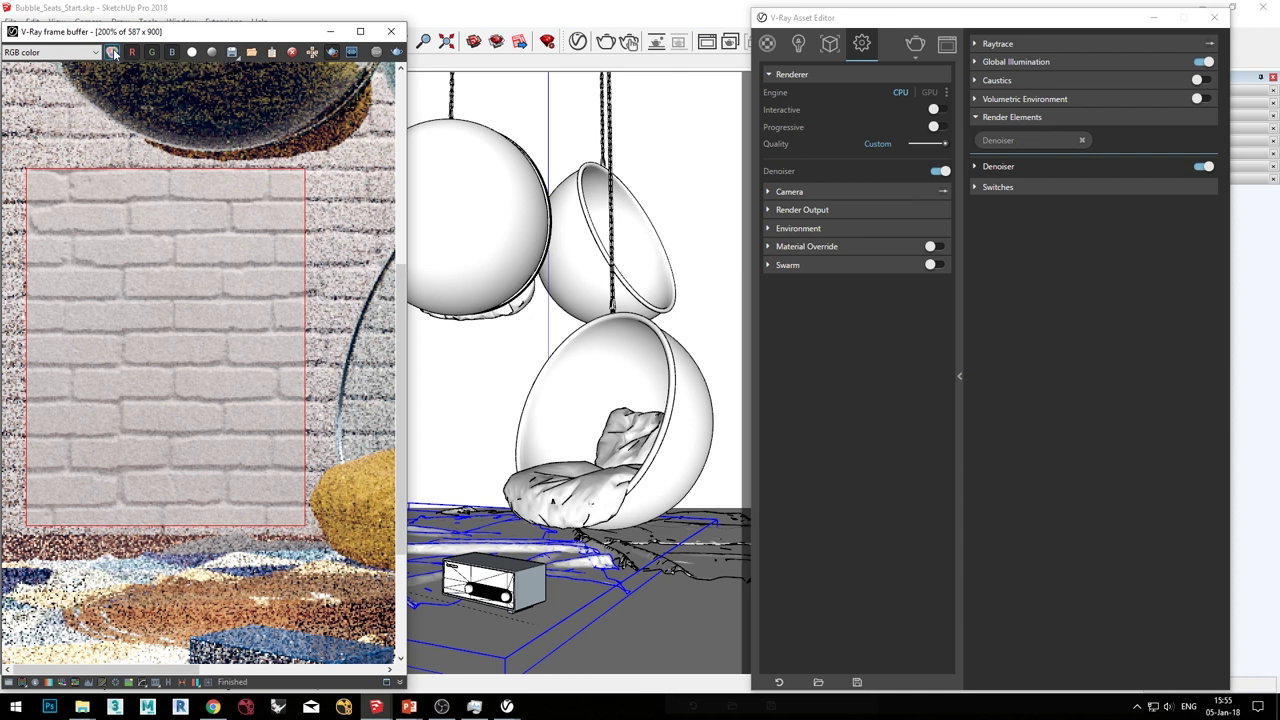
click(112, 53)
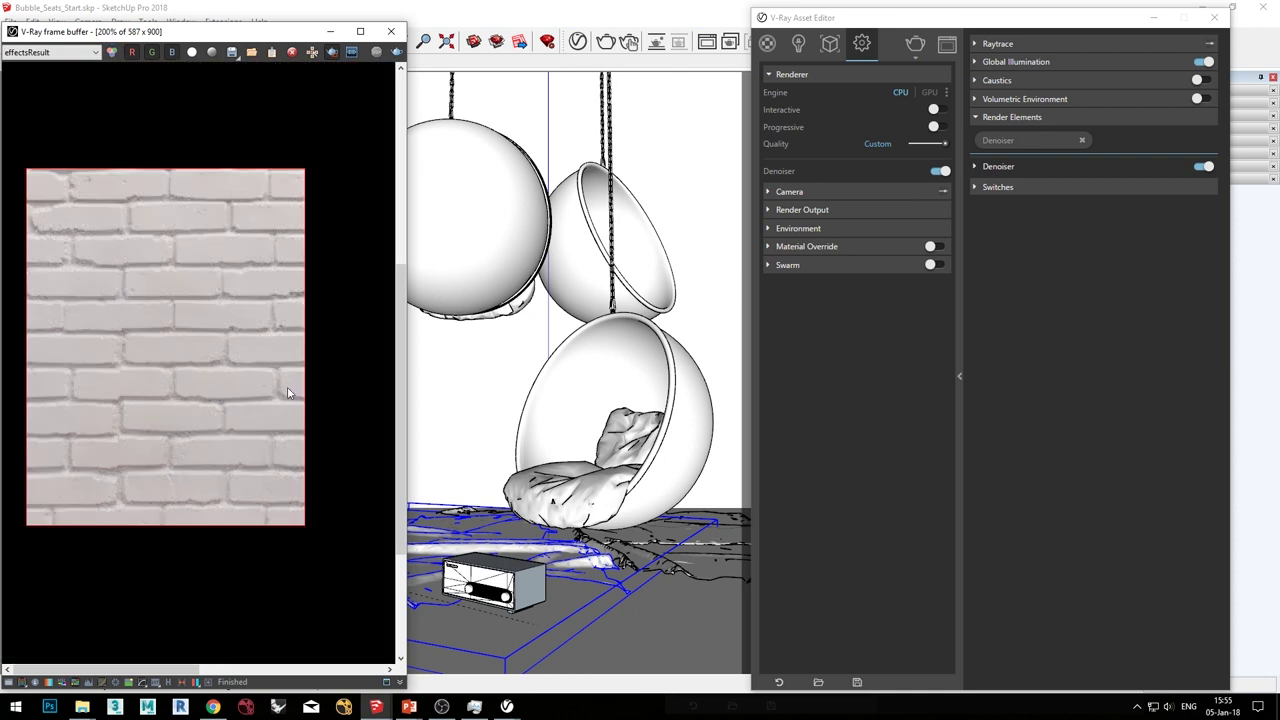
click(112, 53)
click(116, 55)
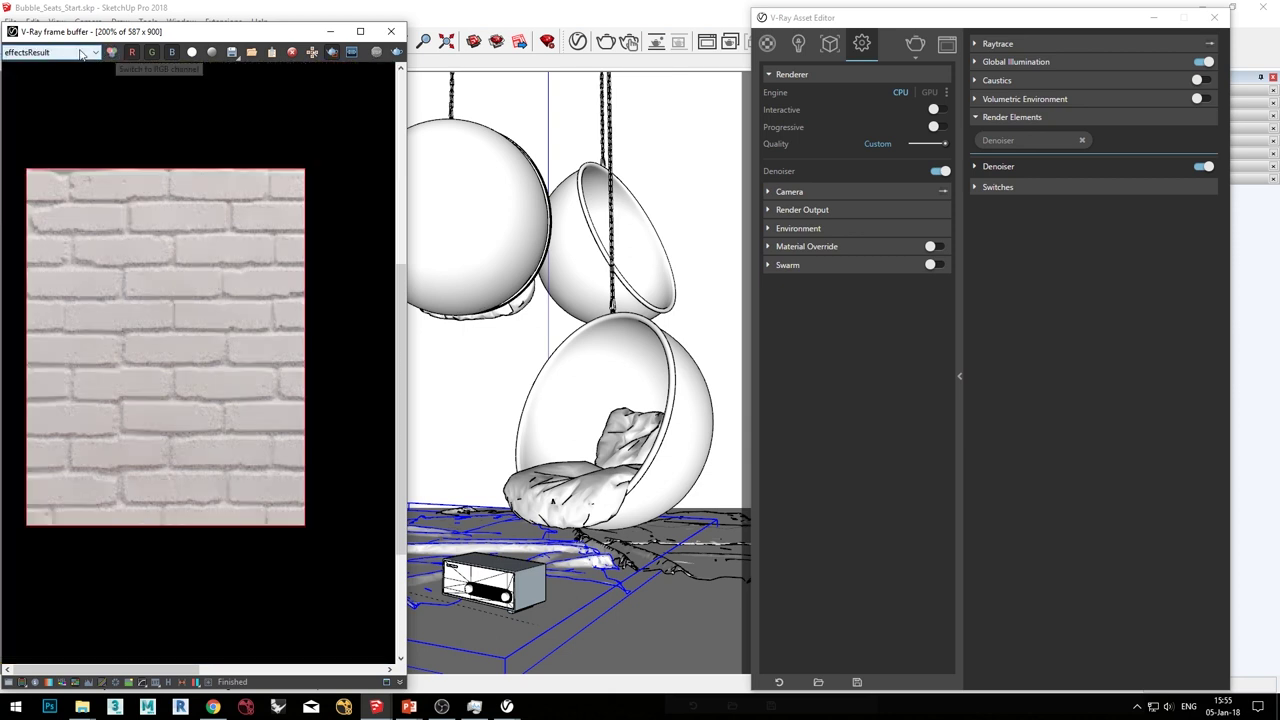
click(60, 52)
click(33, 170)
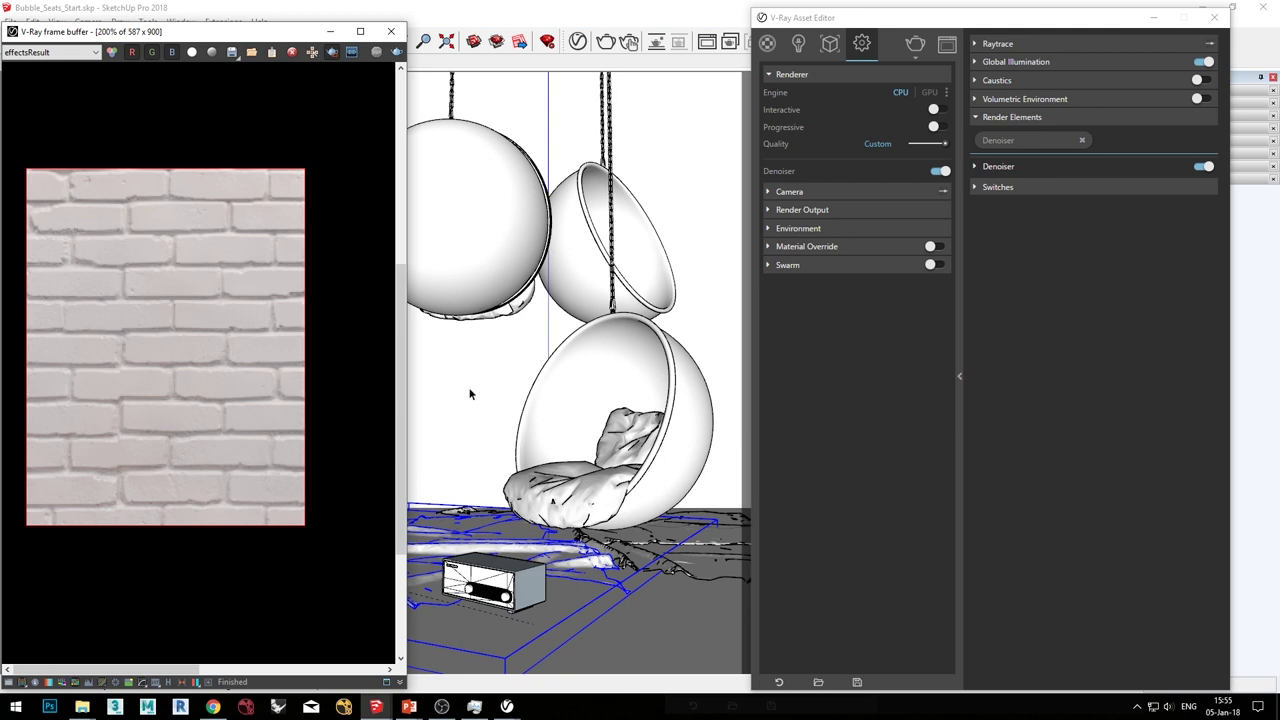
Step: Try the Custom and Mild denoiser presets and update the denoised image with Mild
click(988, 165)
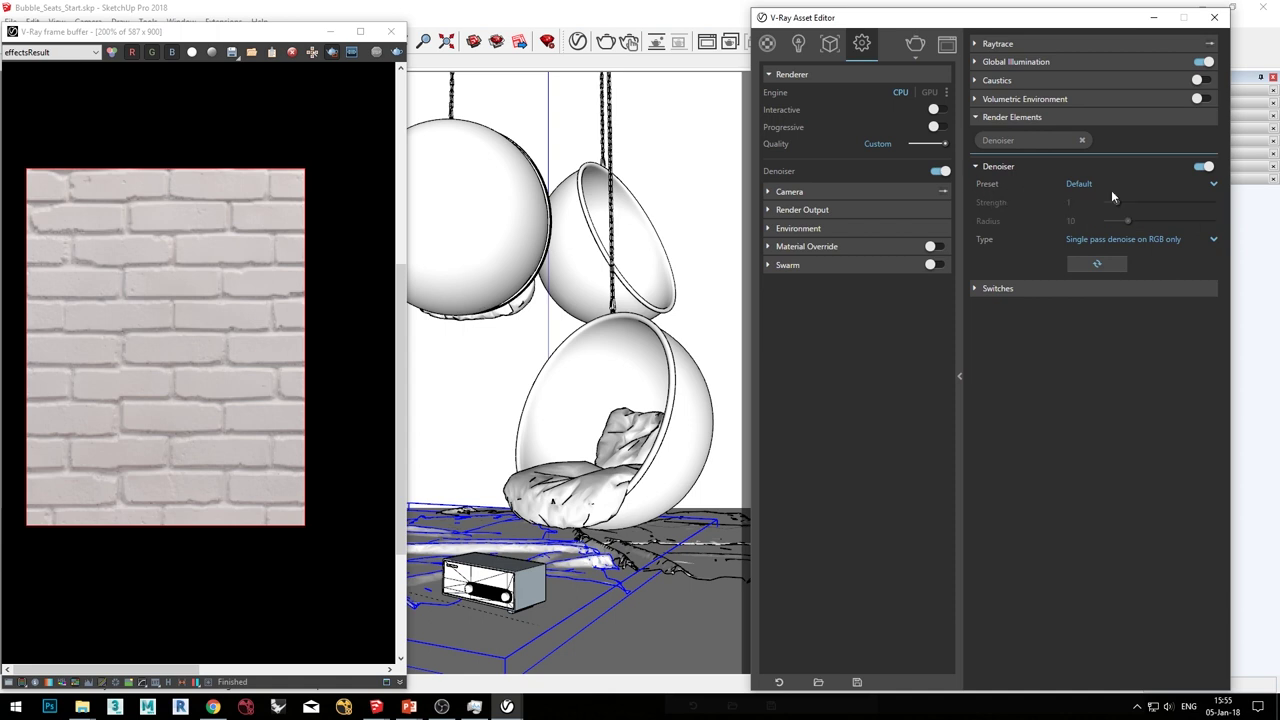
click(1080, 186)
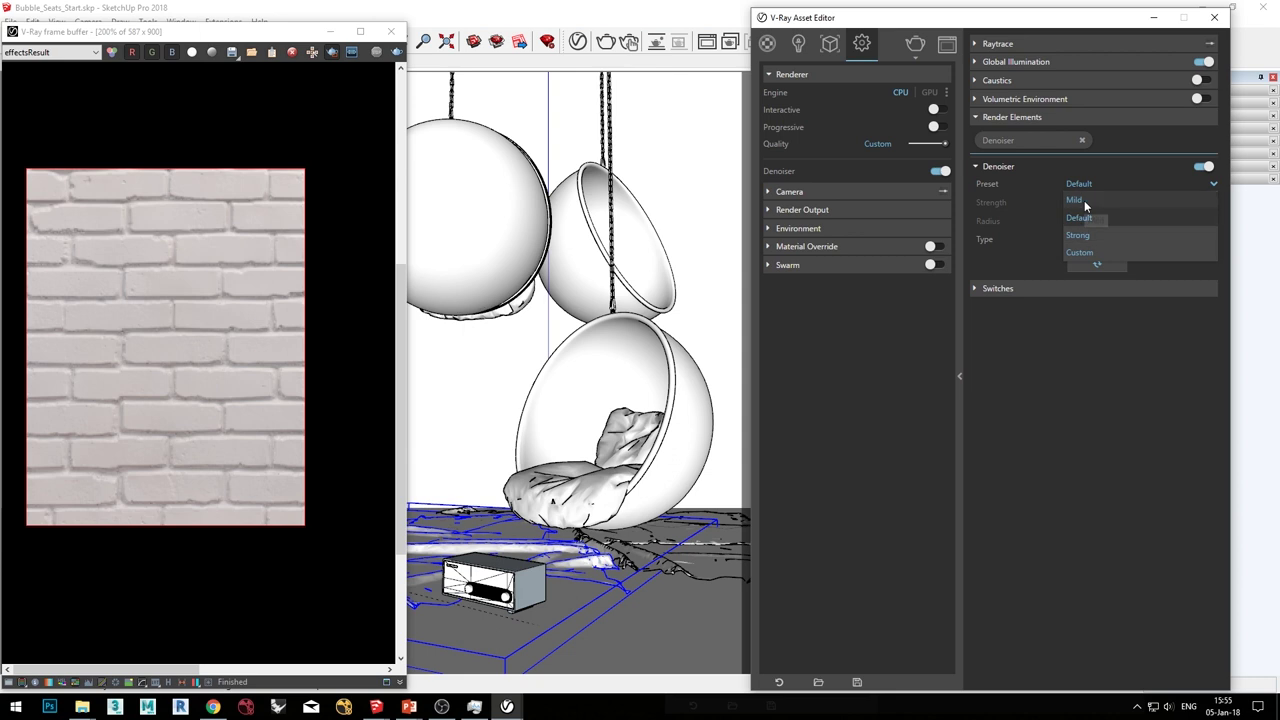
click(1080, 253)
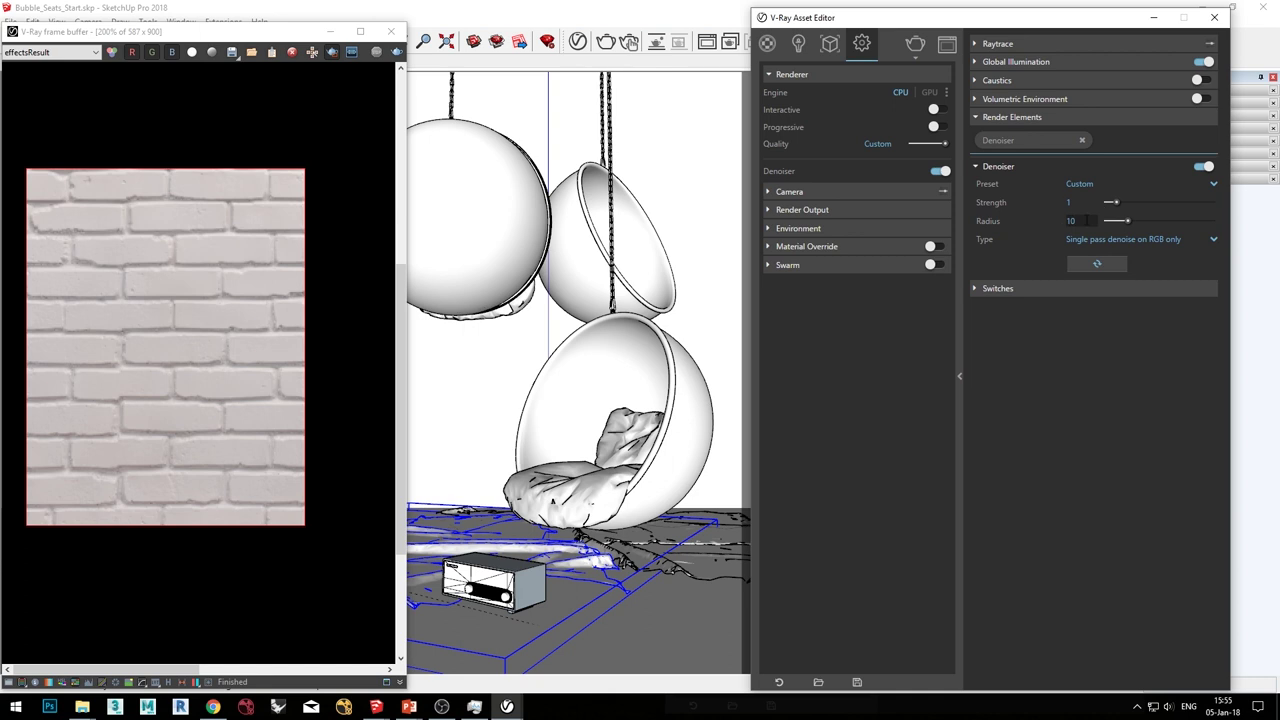
click(1078, 185)
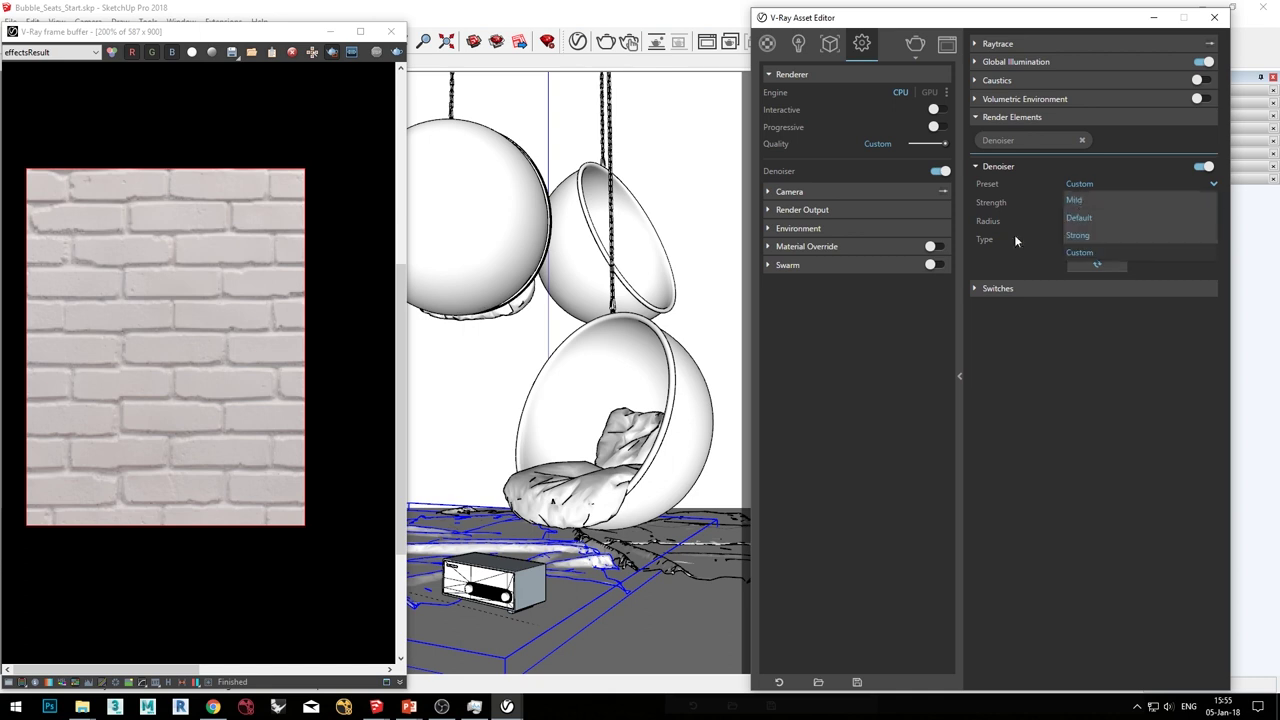
click(1080, 200)
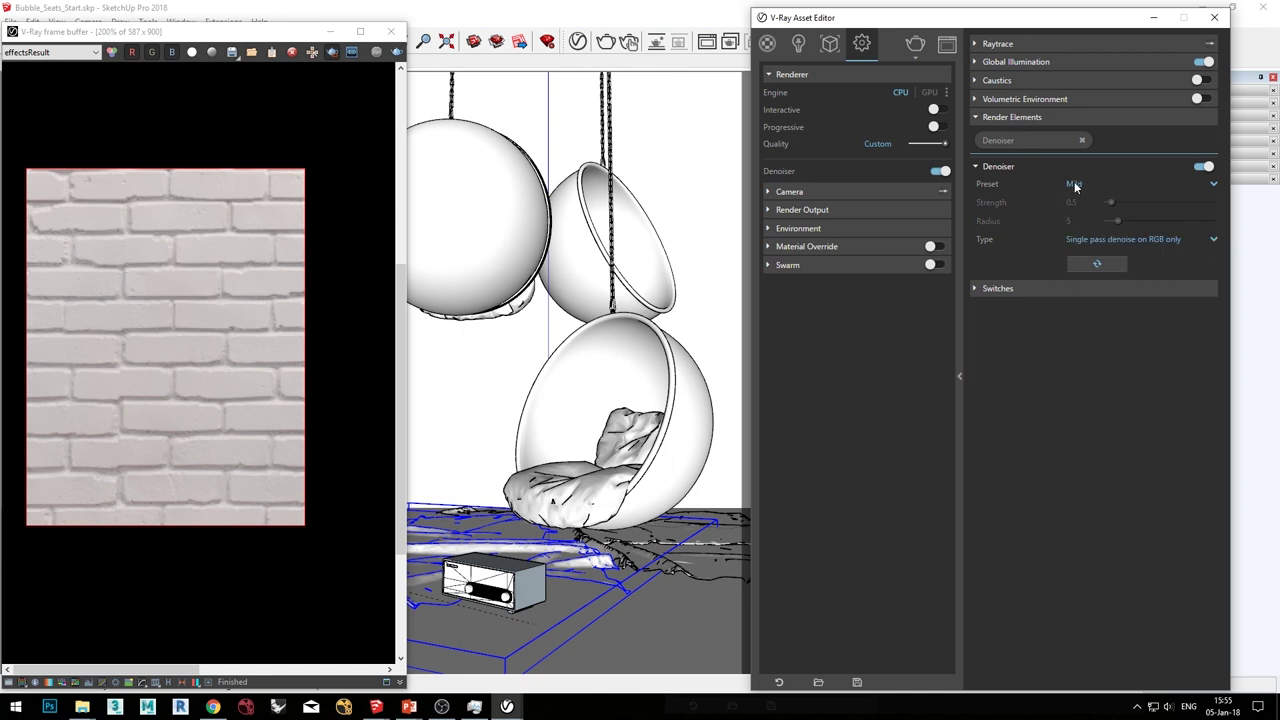
click(1094, 268)
Step: Update the denoised image with the Strong preset and return the denoiser preset to Default
click(1074, 184)
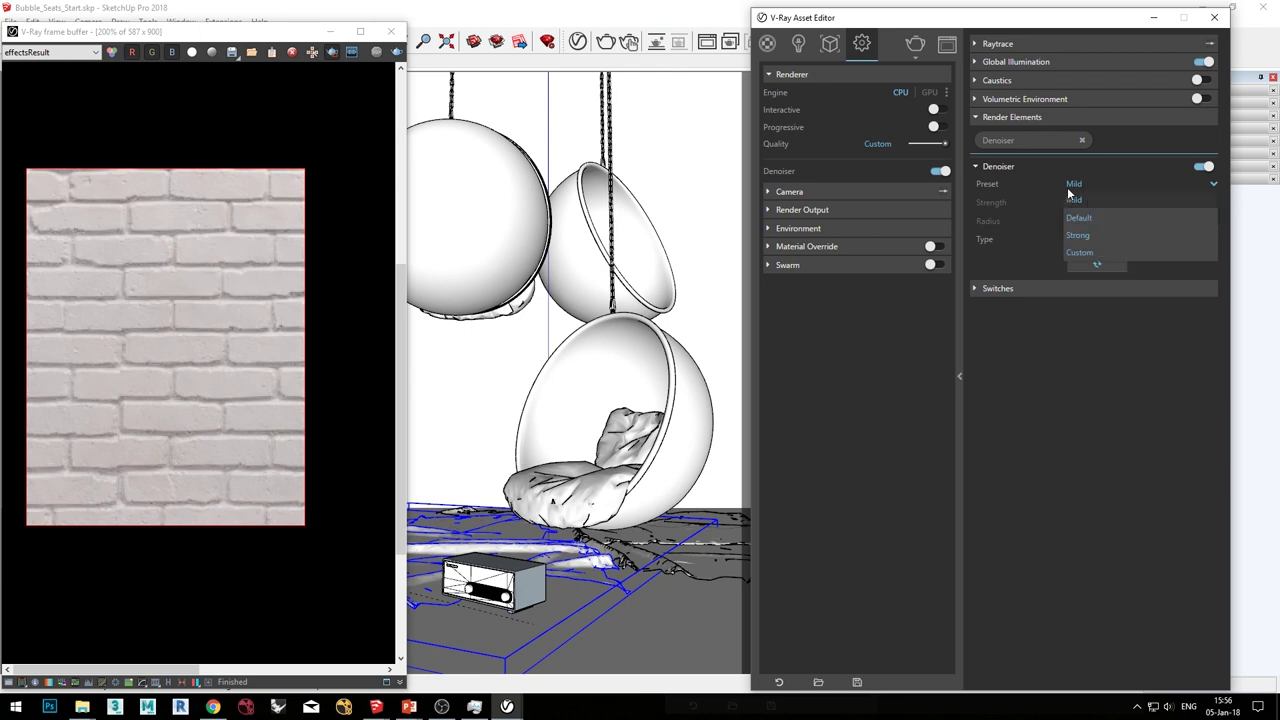
click(1079, 236)
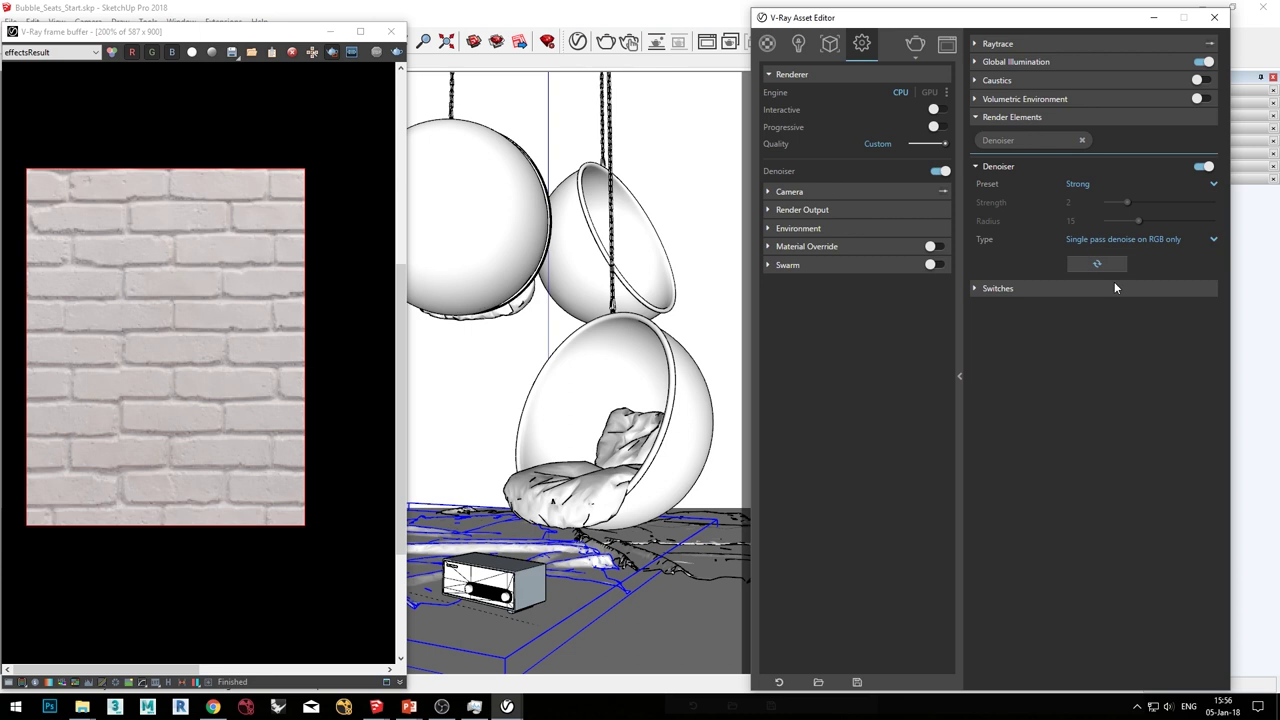
click(1097, 265)
click(1087, 186)
click(1104, 215)
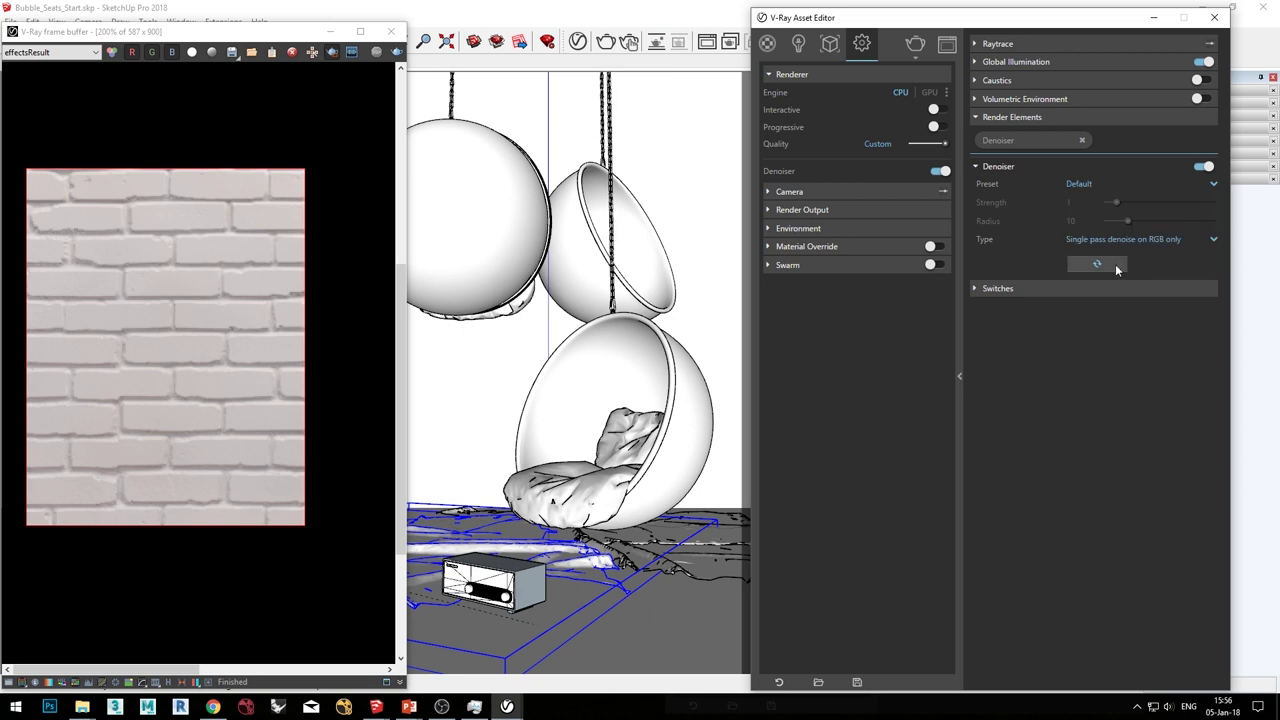